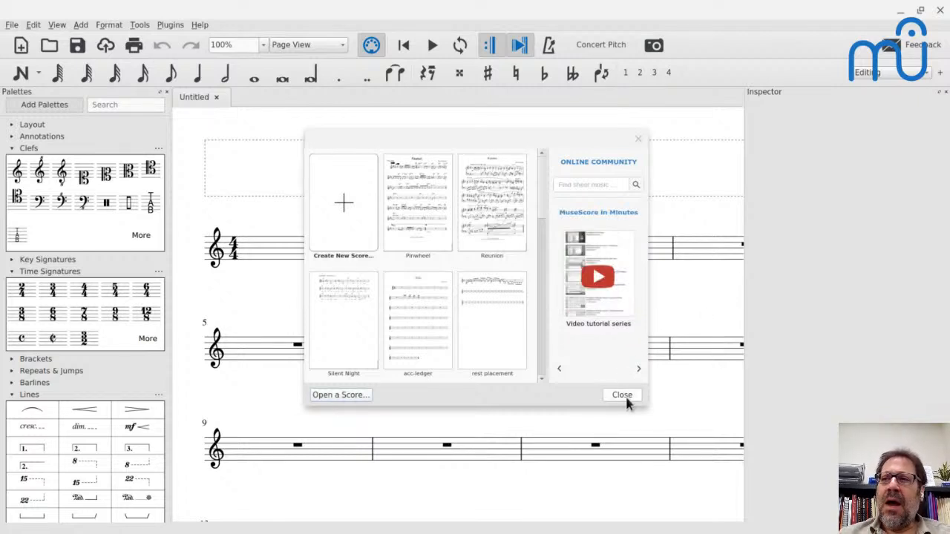
- Open the Silent Night score, ignoring the newer-version warning for the acc-ledger score, and close the acc-ledger score
{"action": "left_click", "coordinate": [357, 362]}
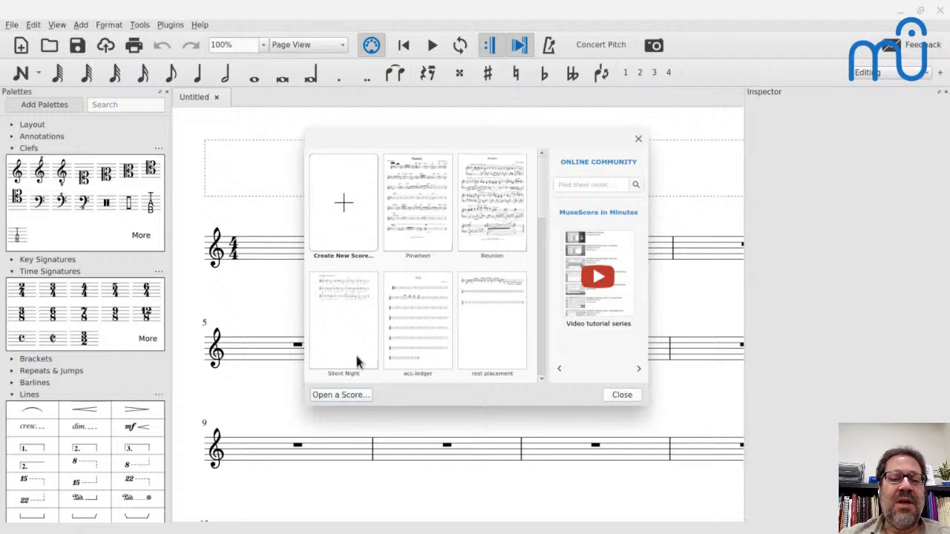
{"action": "left_click", "coordinate": [356, 361]}
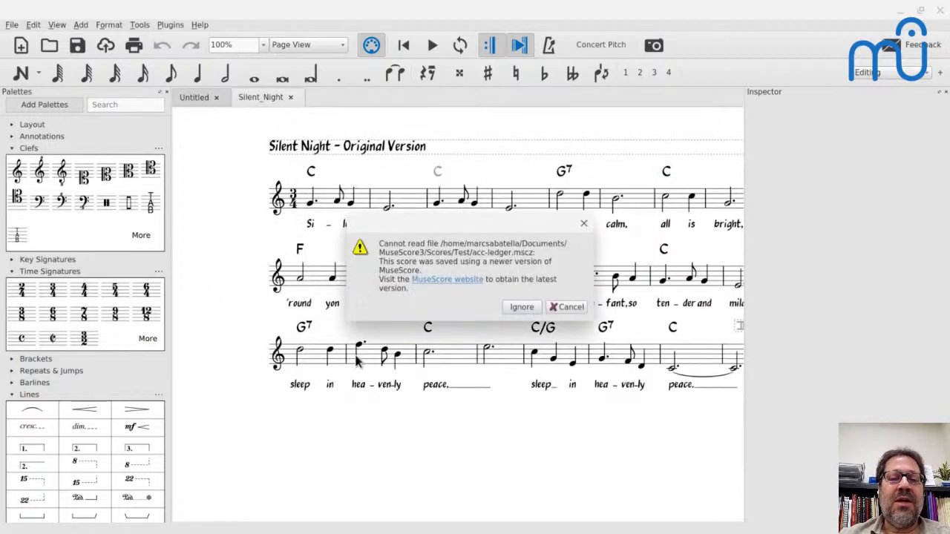
{"action": "left_click", "coordinate": [522, 306]}
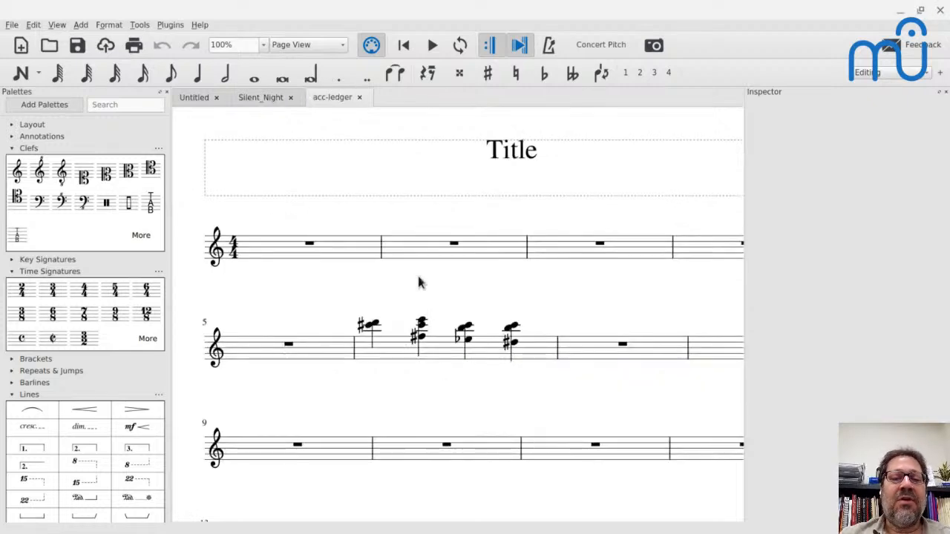
{"action": "left_click", "coordinate": [359, 98]}
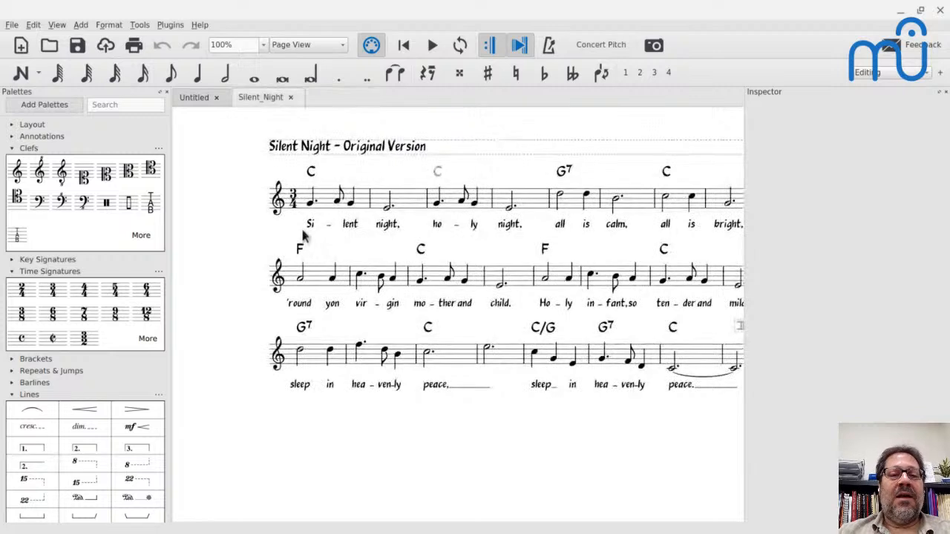
{"action": "scroll", "coordinate": [293, 254], "scroll_direction": "right", "scroll_amount": 2}
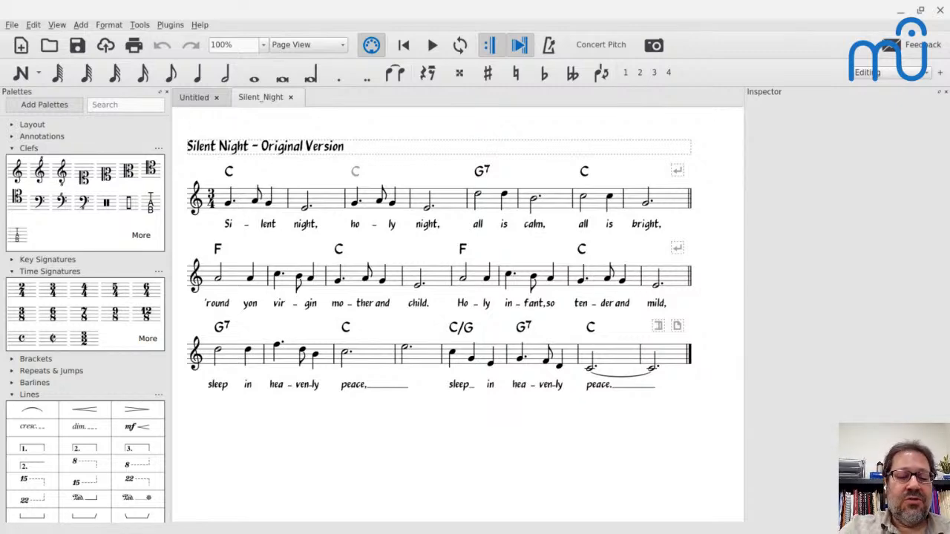
- Open the Pinwheel score, ignoring the newer-version warning, and reduce its display to 71%
{"action": "left_click", "coordinate": [512, 181]}
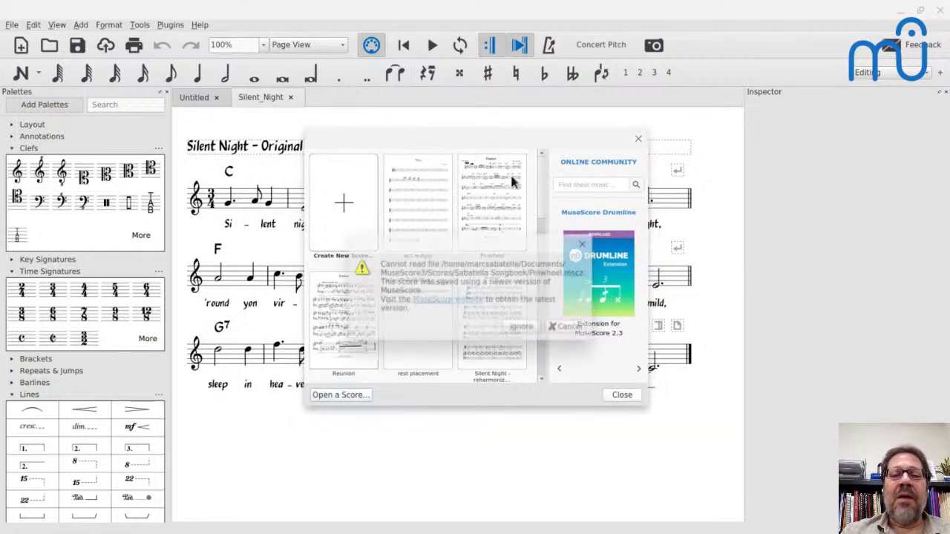
{"action": "left_click", "coordinate": [530, 327]}
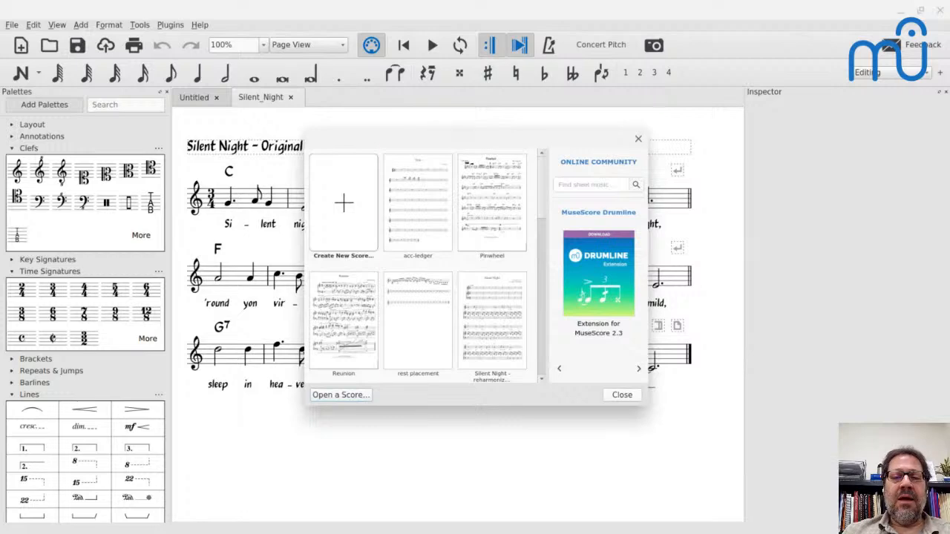
{"action": "left_click", "coordinate": [498, 248]}
{"action": "key", "text": "ctrl+minus"}
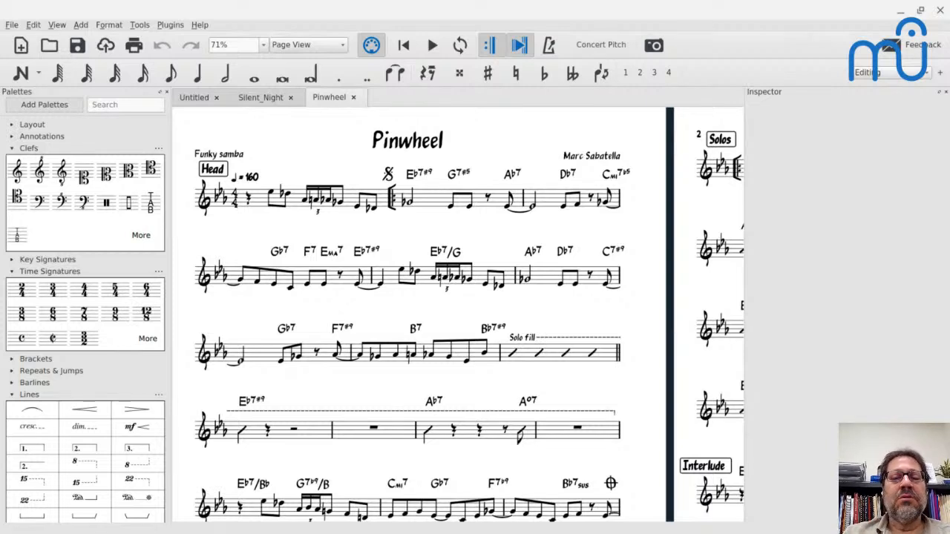
- Examine the first page of the Pinwheel lead sheet and compare its layout with the Silent Night score
{"action": "scroll", "coordinate": [278, 229], "scroll_direction": "down", "scroll_amount": 3}
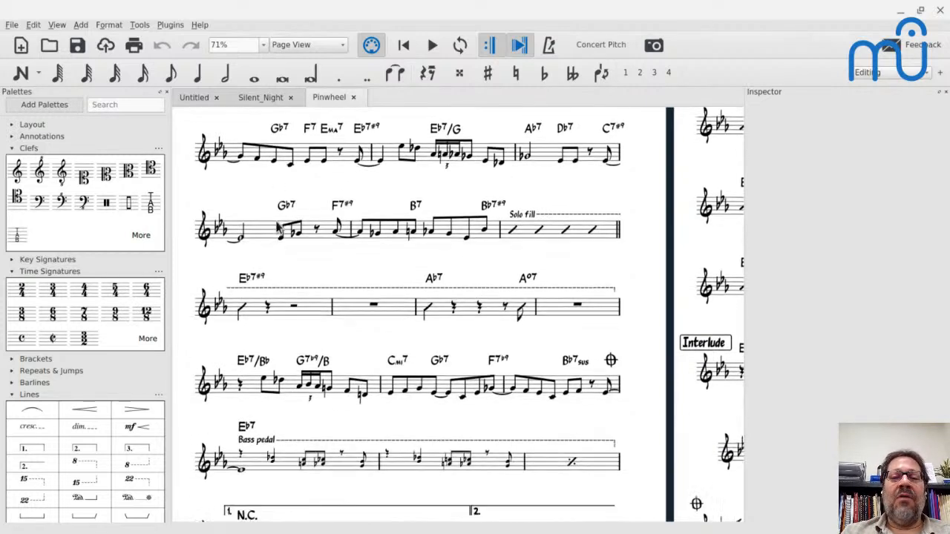
{"action": "scroll", "coordinate": [280, 226], "scroll_direction": "down", "scroll_amount": 3}
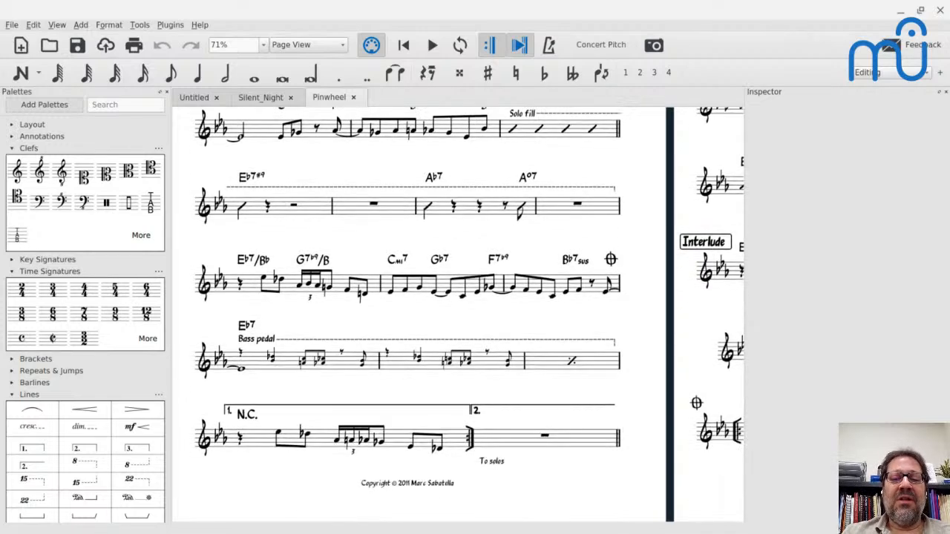
{"action": "left_click", "coordinate": [256, 97]}
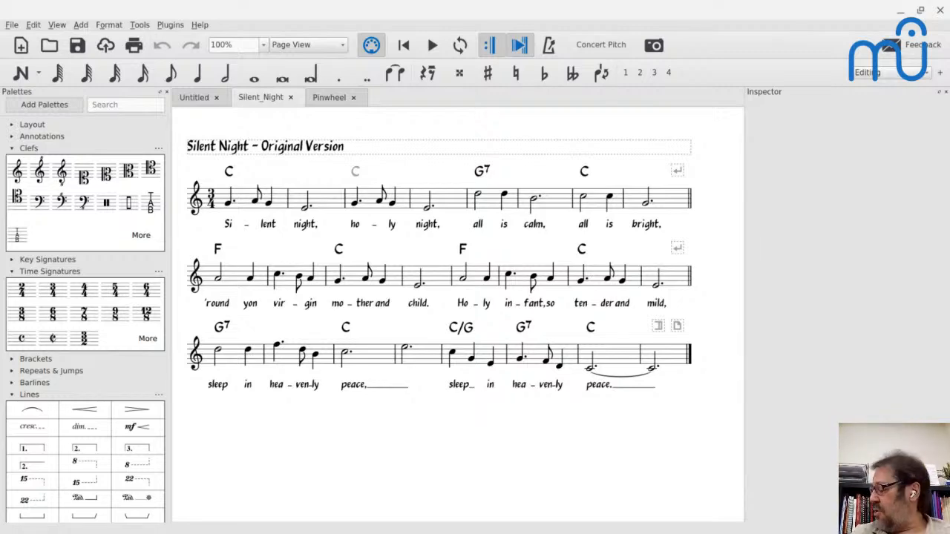
{"action": "left_click", "coordinate": [329, 97]}
{"action": "scroll", "coordinate": [415, 312], "scroll_direction": "up", "scroll_amount": 4}
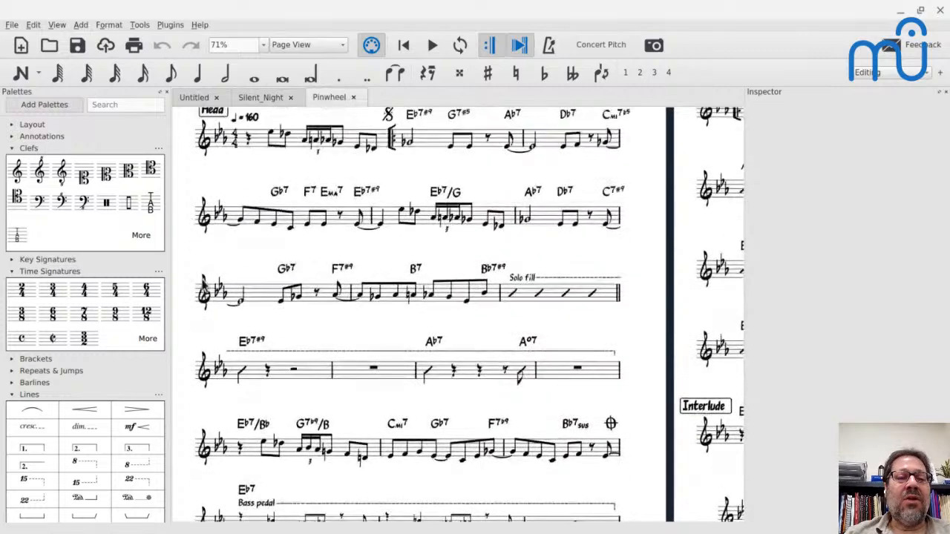
{"action": "scroll", "coordinate": [230, 159], "scroll_direction": "up", "scroll_amount": 2}
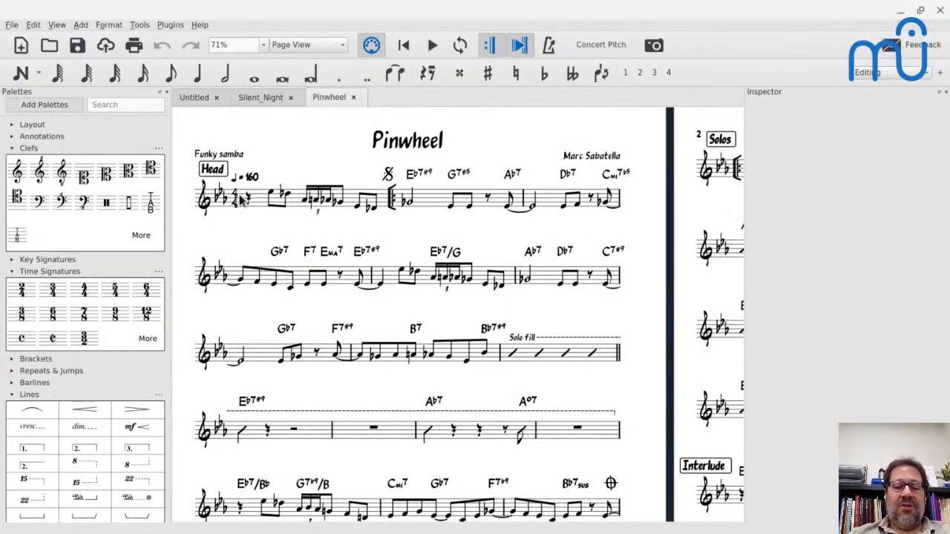
- Start a new score with the title "My Lead Sheet" and the composer "Me"
{"action": "key", "text": "ctrl+n"}
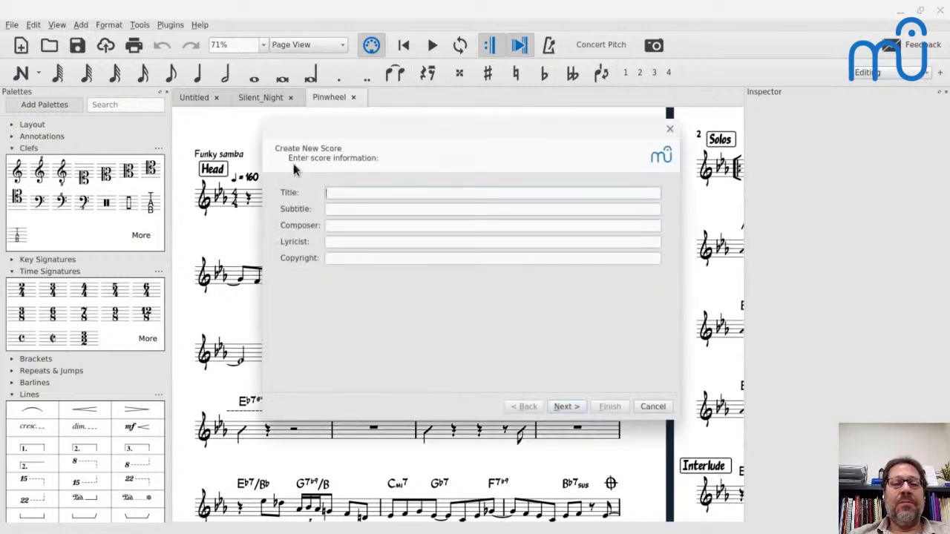
{"action": "type", "text": "My Le"}
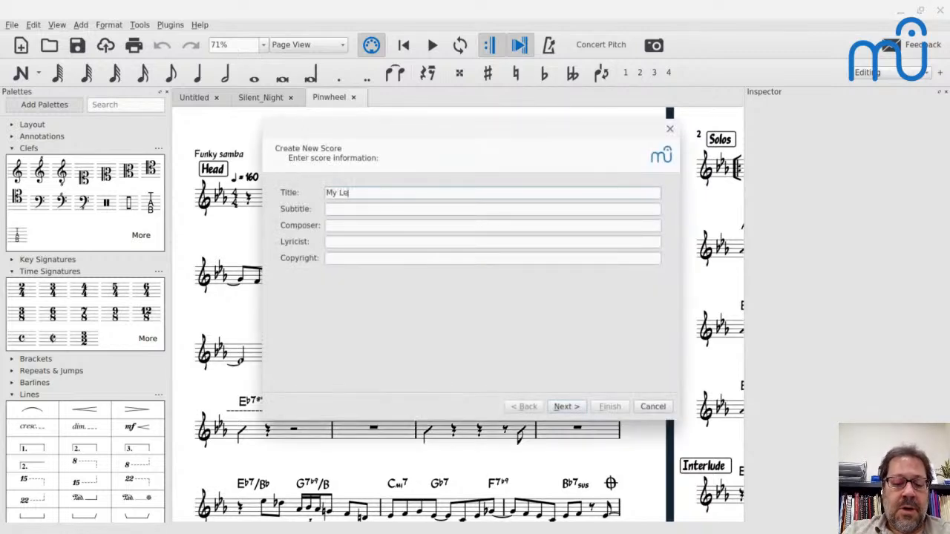
{"action": "type", "text": "ad Sheet"}
{"action": "left_click", "coordinate": [342, 226]}
{"action": "type", "text": "Me"}
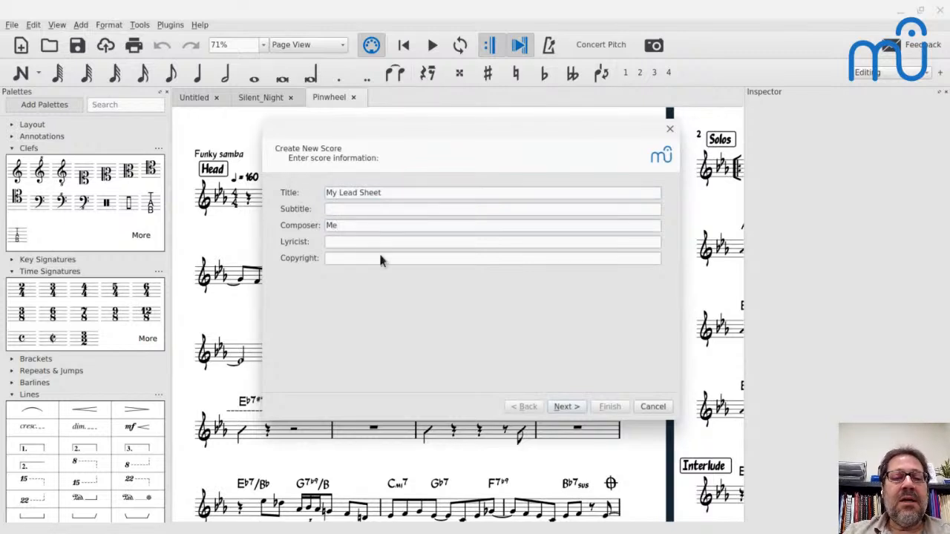
- Choose the Jazz Lead Sheet template and finish creating the score
{"action": "left_click", "coordinate": [564, 407]}
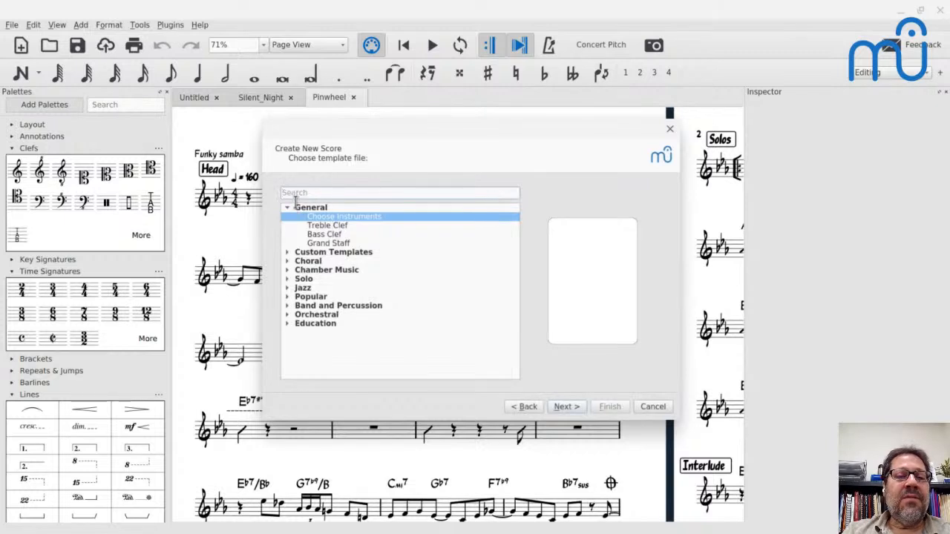
{"action": "left_click", "coordinate": [287, 288]}
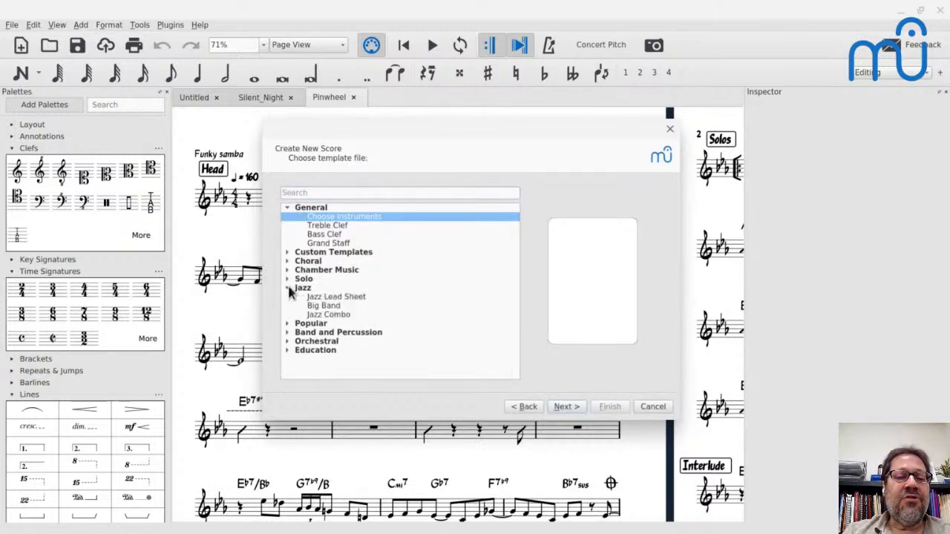
{"action": "left_click", "coordinate": [326, 298]}
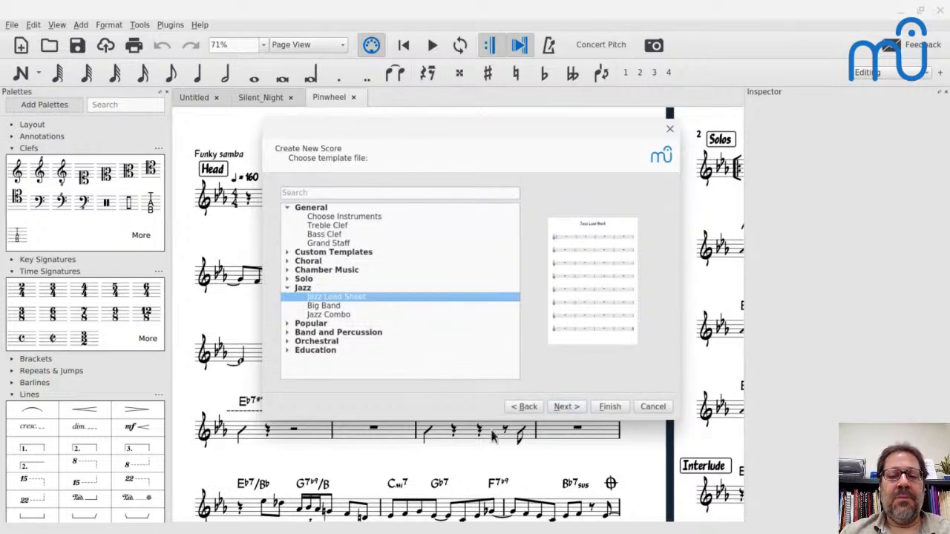
{"action": "left_click", "coordinate": [605, 408]}
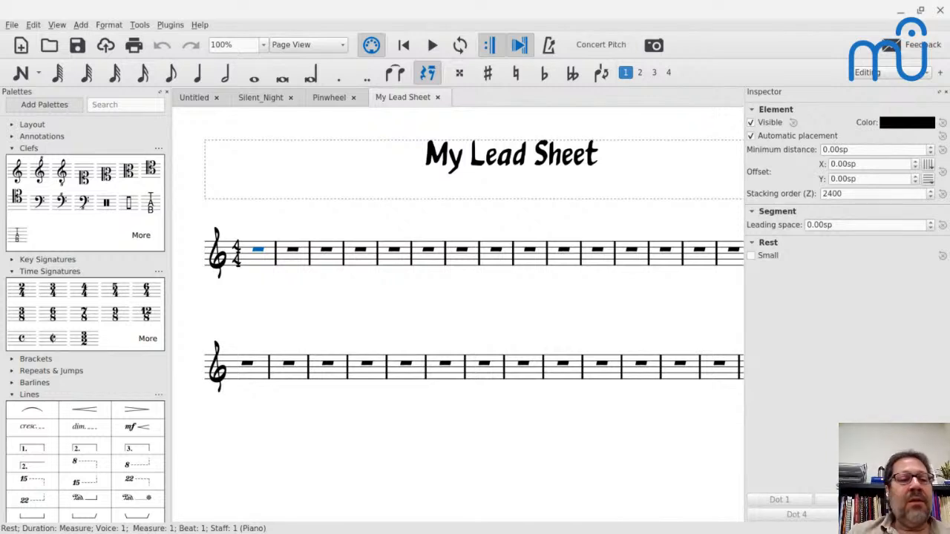
- Apply the two-sharp key signature from the first measure of the lead sheet
{"action": "left_click", "coordinate": [13, 260]}
{"action": "left_click_drag", "start_coordinate": [65, 280], "coordinate": [256, 267]}
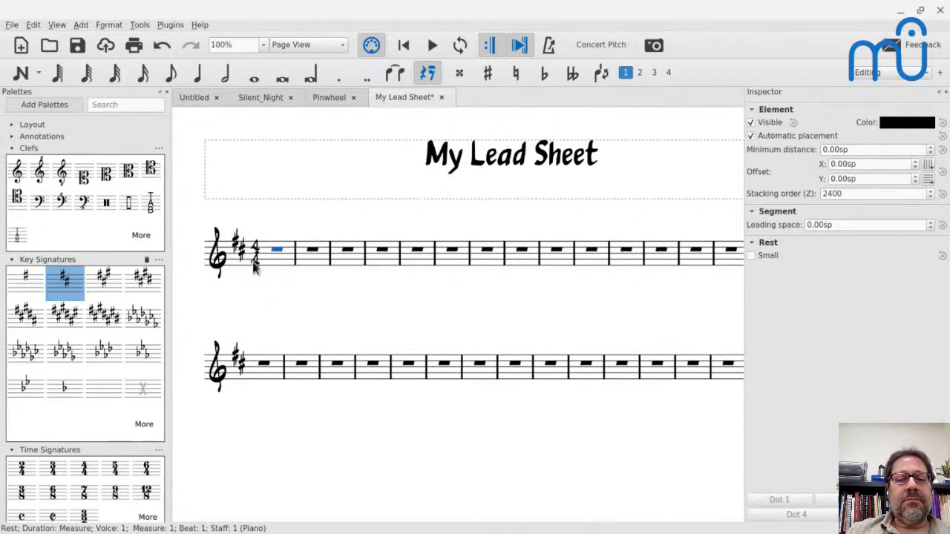
- Add system breaks every 4 measures throughout the lead sheet
{"action": "scroll", "coordinate": [208, 420], "scroll_direction": "down", "scroll_amount": 1}
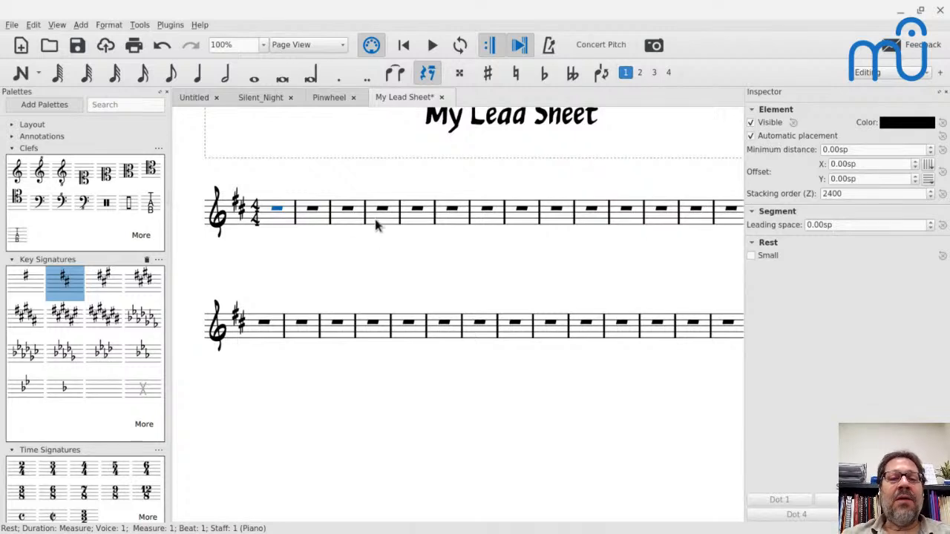
{"action": "left_click", "coordinate": [108, 24]}
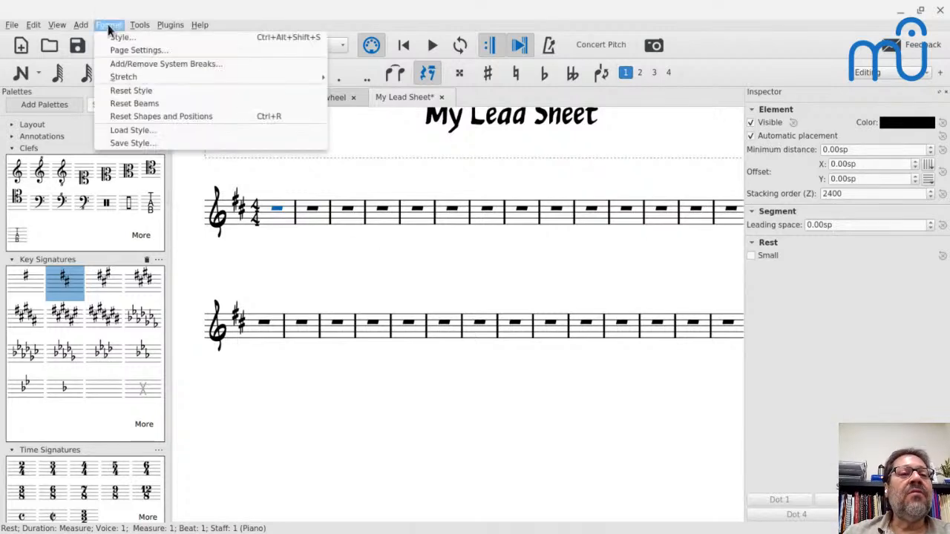
{"action": "left_click", "coordinate": [119, 64]}
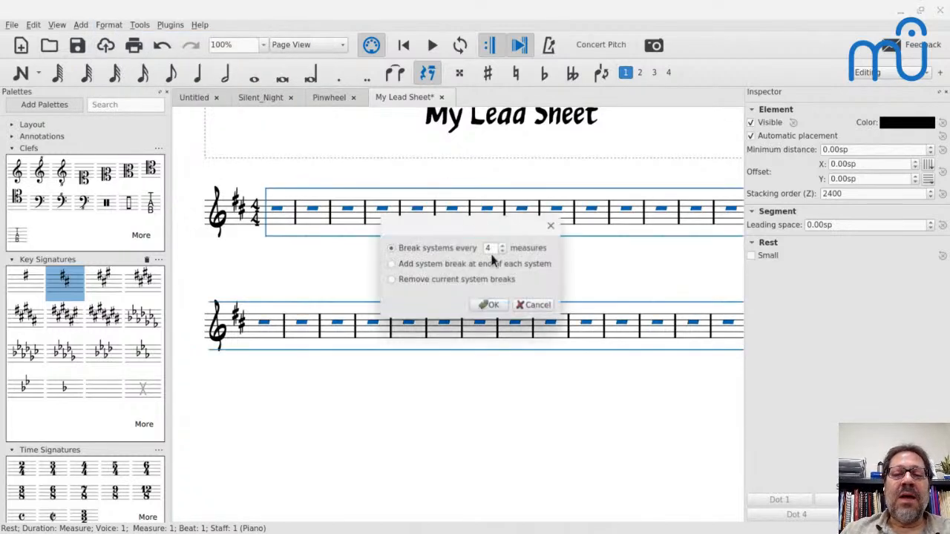
{"action": "left_click", "coordinate": [486, 306]}
- Enter five quarter-note Ds, filling measure 5 at the start of the second system and continuing onto the first beat of measure 6
{"action": "scroll", "coordinate": [479, 315], "scroll_direction": "right", "scroll_amount": 3}
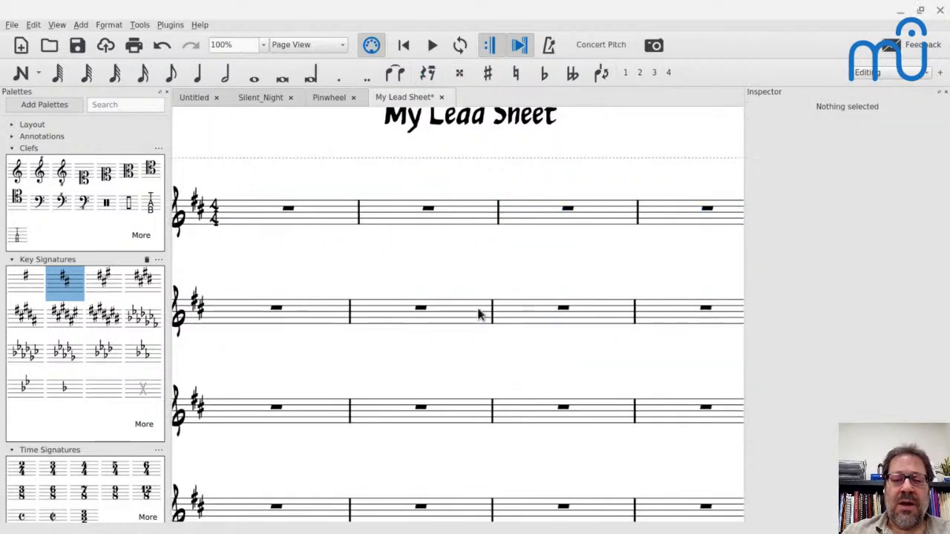
{"action": "key", "text": "ctrl+0"}
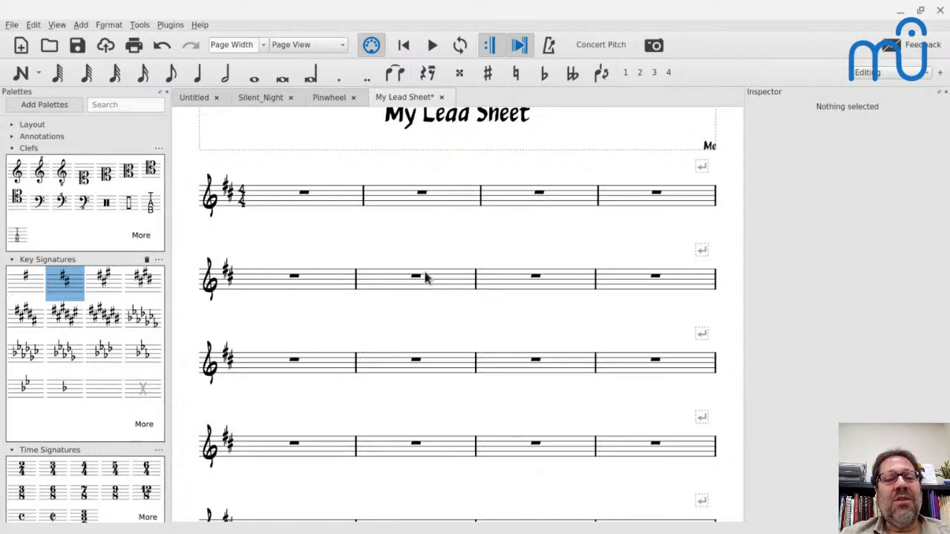
{"action": "left_click", "coordinate": [294, 276]}
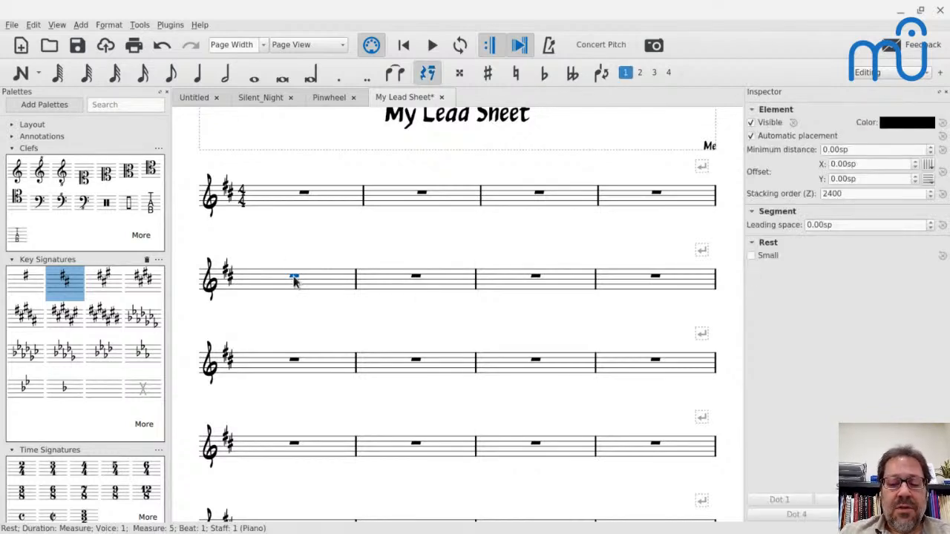
{"action": "key", "text": "n"}
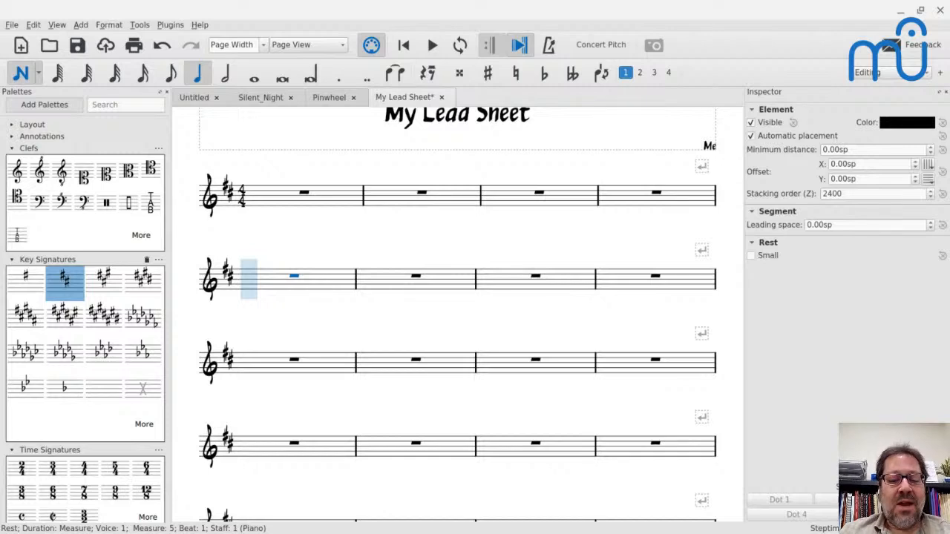
{"action": "key", "text": "d"}
{"action": "key", "text": "d"}
{"action": "key", "text": "d"}
{"action": "key", "text": "d"}
{"action": "key", "text": "d"}
- Replace the D in measure 6 with a sixteenth-note run: C D E F G A G F E D E F G F E
{"action": "key", "text": "Left"}
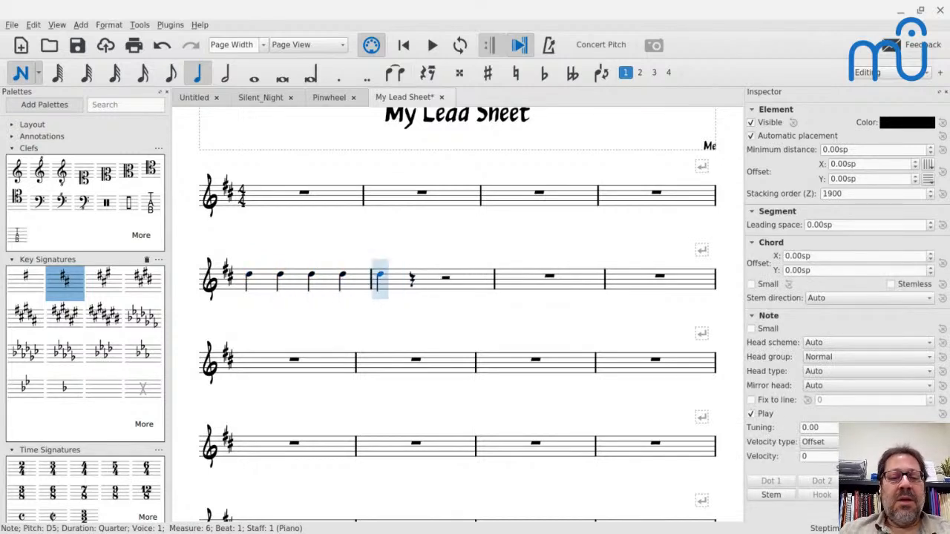
{"action": "key", "text": "3"}
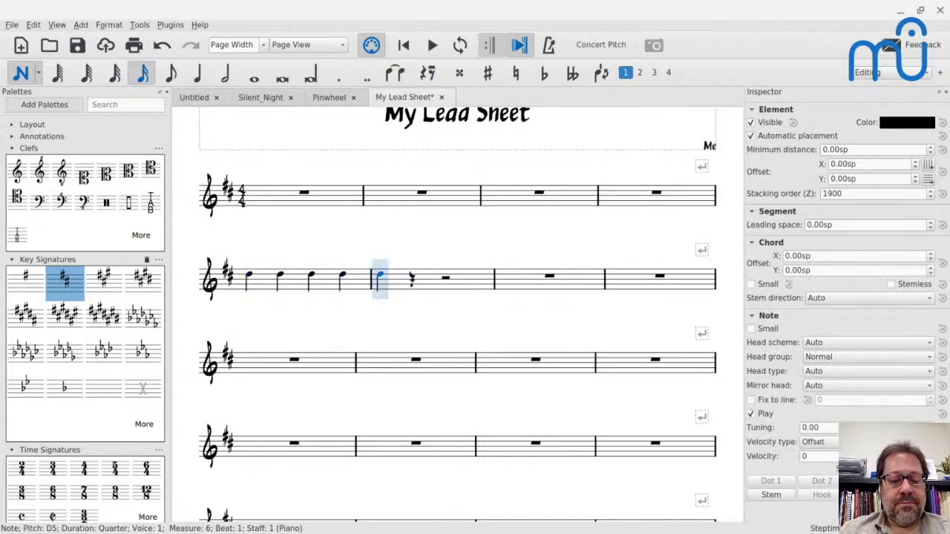
{"action": "key", "text": "c"}
{"action": "key", "text": "d"}
{"action": "key", "text": "e"}
{"action": "key", "text": "f"}
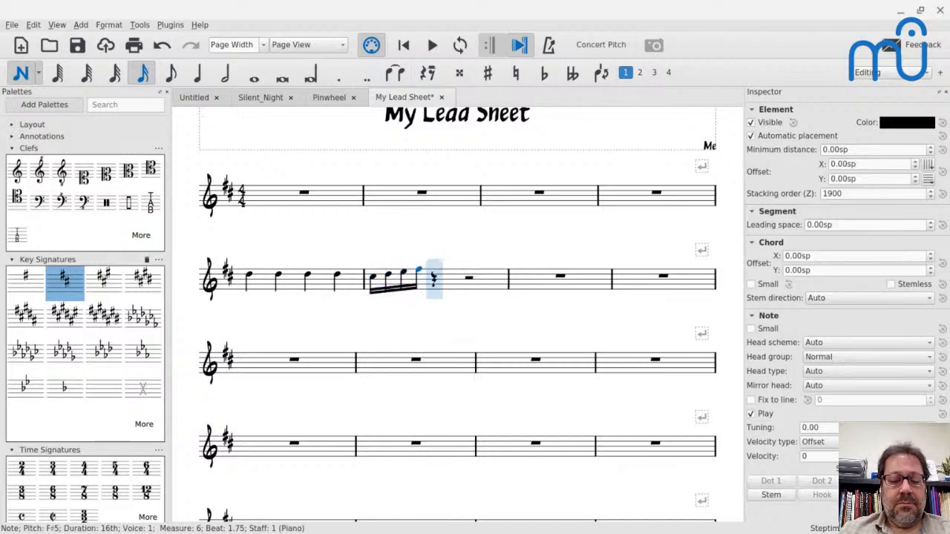
{"action": "key", "text": "g"}
{"action": "key", "text": "a"}
{"action": "key", "text": "g"}
{"action": "key", "text": "f"}
{"action": "key", "text": "e"}
{"action": "key", "text": "d"}
{"action": "key", "text": "e"}
{"action": "key", "text": "f"}
{"action": "key", "text": "g"}
{"action": "key", "text": "f"}
{"action": "key", "text": "e"}
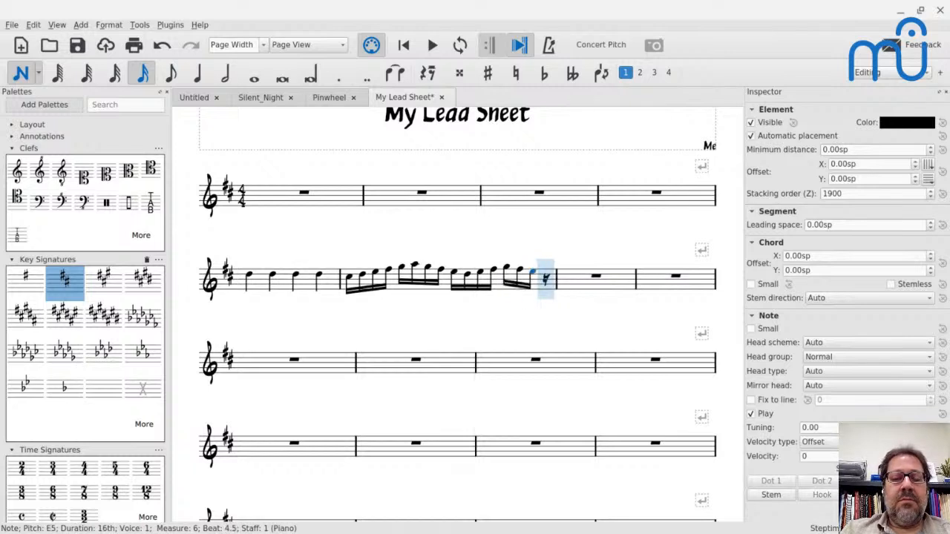
- Enter a whole-note D in measure 7, leave note input, and shorten that note to a half note
{"action": "key", "text": "Right"}
{"action": "key", "text": "Right"}
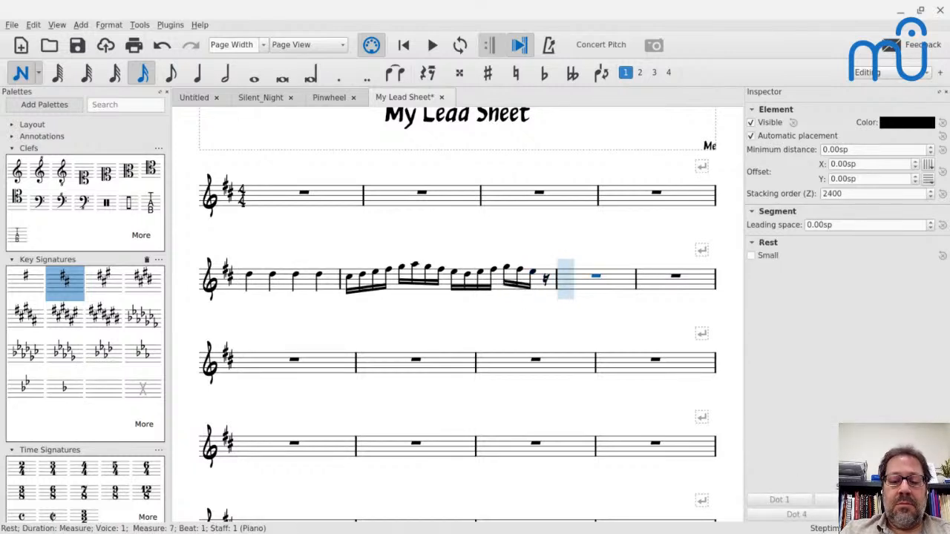
{"action": "key", "text": "7"}
{"action": "key", "text": "d"}
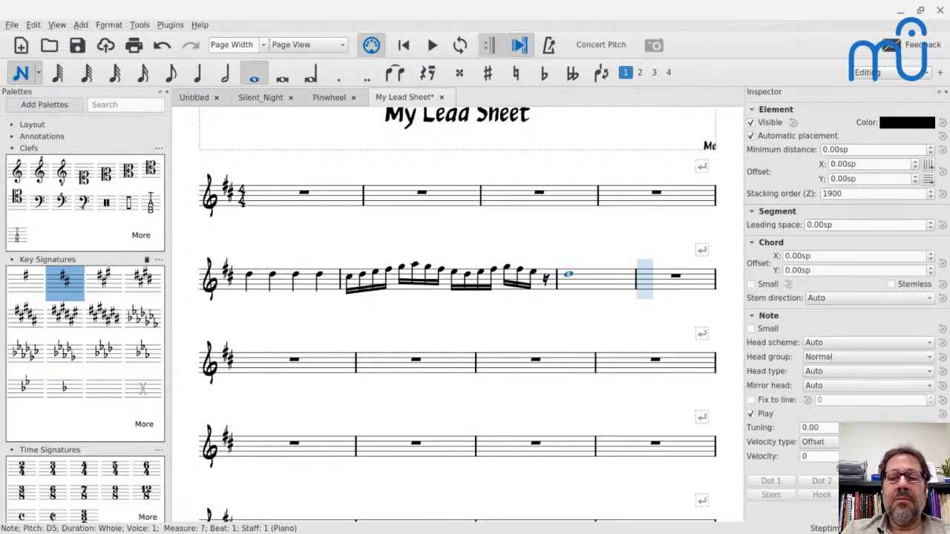
{"action": "key", "text": "Escape"}
{"action": "key", "text": "6"}
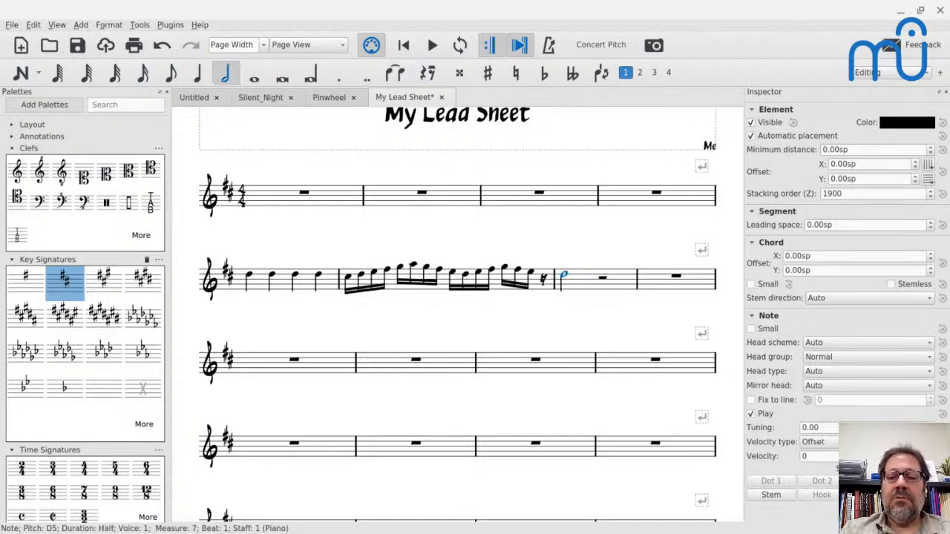
- Lengthen the first D in measure 5 to a whole note
{"action": "key", "text": "Escape"}
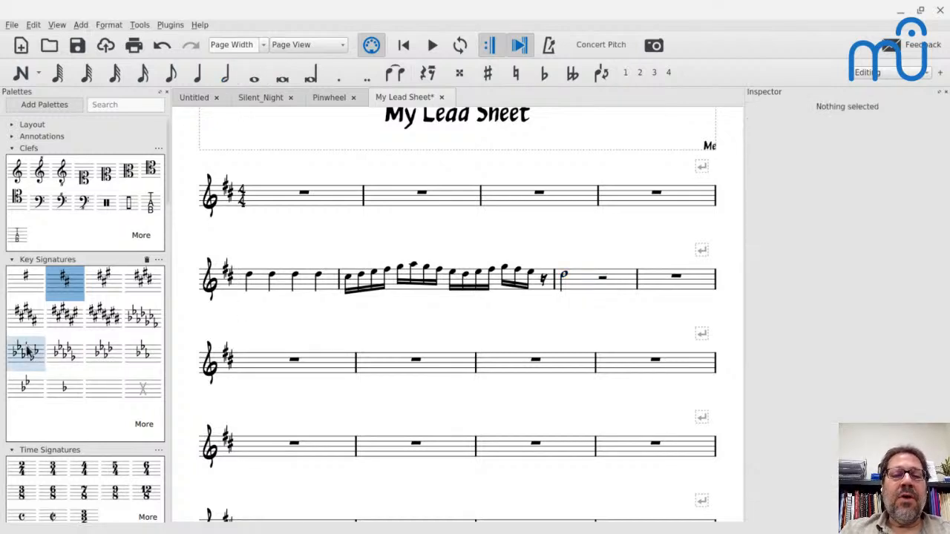
{"action": "left_click", "coordinate": [248, 281]}
{"action": "key", "text": "7"}
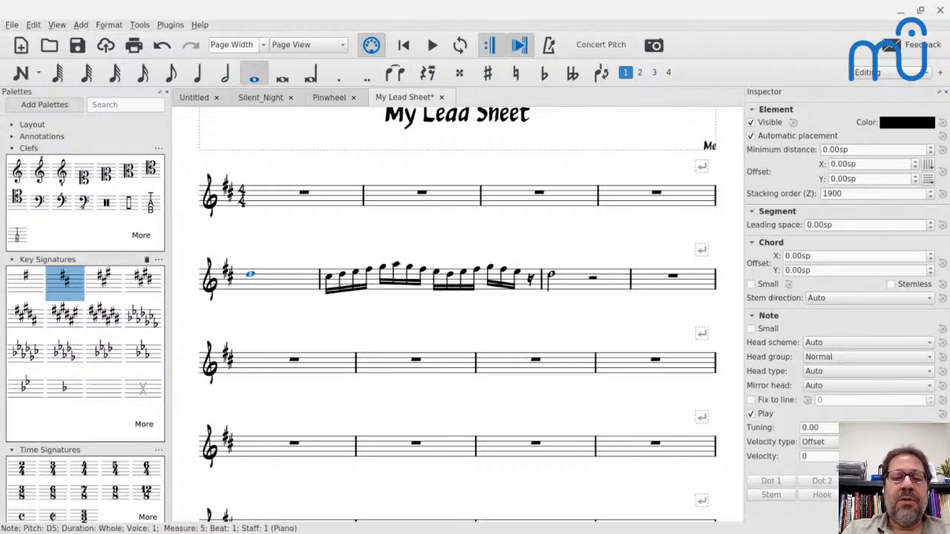
- Enter the sixteenth notes D E F G A starting at the half rest on beat 3 of measure 7
{"action": "left_click", "coordinate": [631, 290]}
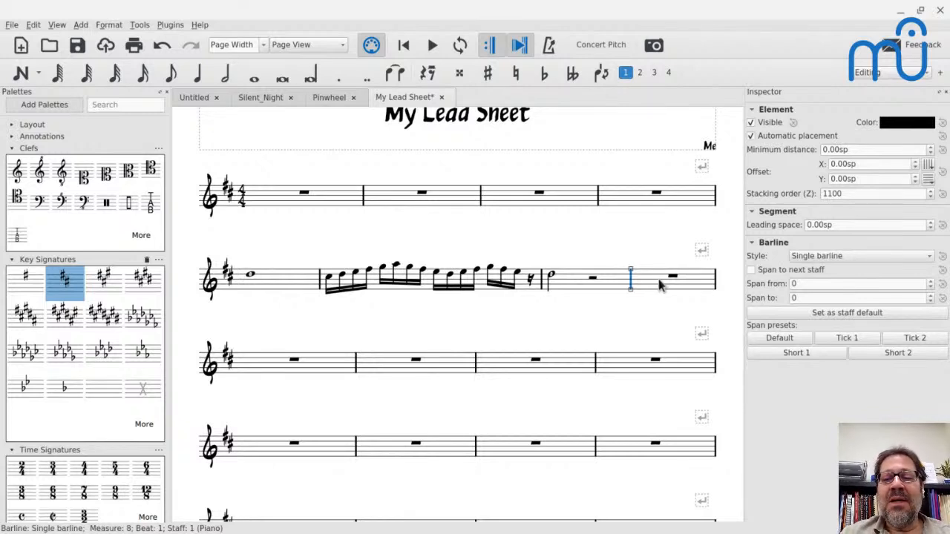
{"action": "left_click", "coordinate": [593, 278]}
{"action": "key", "text": "n"}
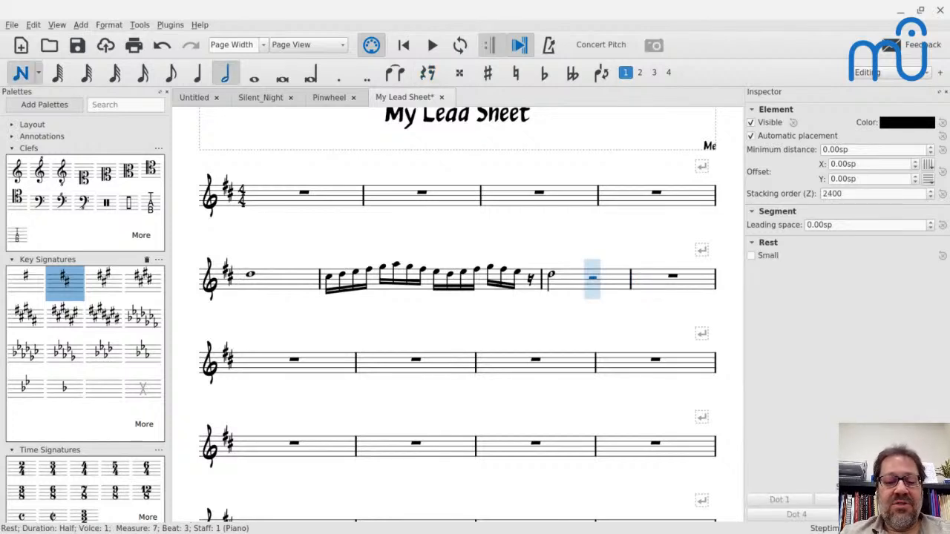
{"action": "key", "text": "3"}
{"action": "key", "text": "d"}
{"action": "key", "text": "e"}
{"action": "key", "text": "f"}
{"action": "key", "text": "g"}
{"action": "key", "text": "a"}
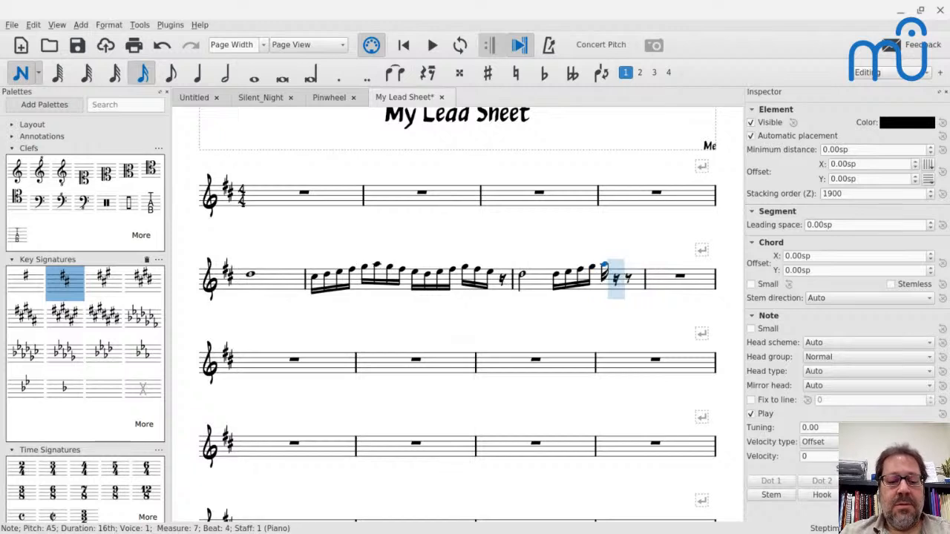
- Lengthen the final A in measure 7 to a quarter note and leave note input
{"action": "key", "text": "Left"}
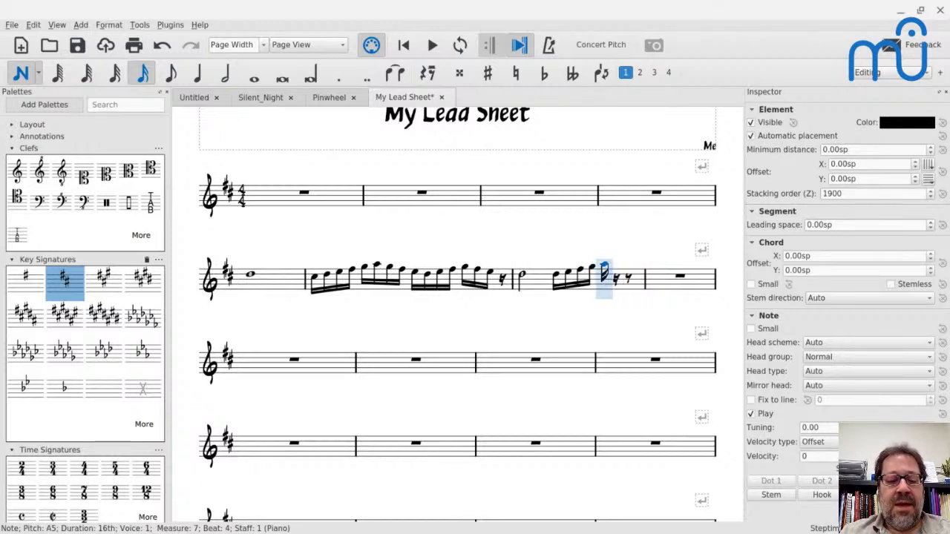
{"action": "key", "text": "4"}
{"action": "key", "text": "5"}
{"action": "key", "text": "Escape"}
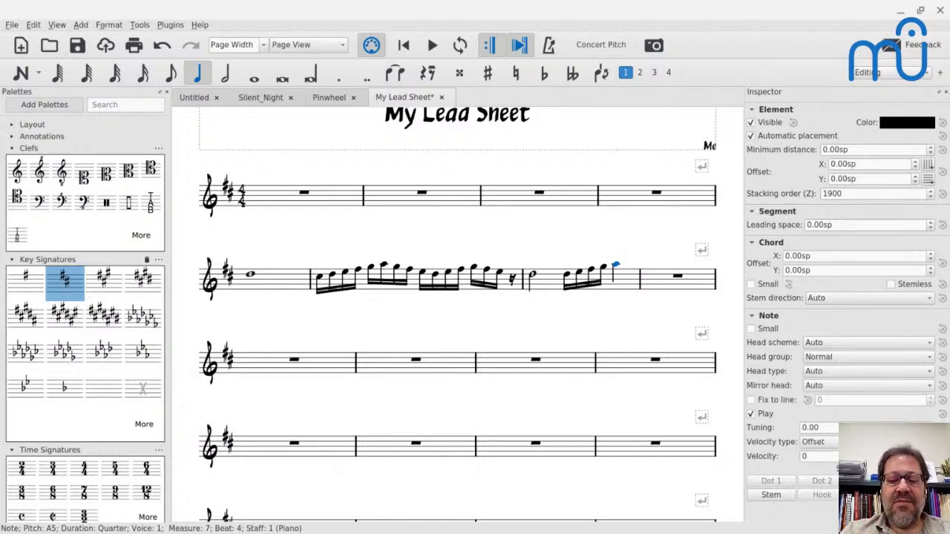
{"action": "key", "text": "ctrl+k"}
{"action": "key", "text": "Escape"}
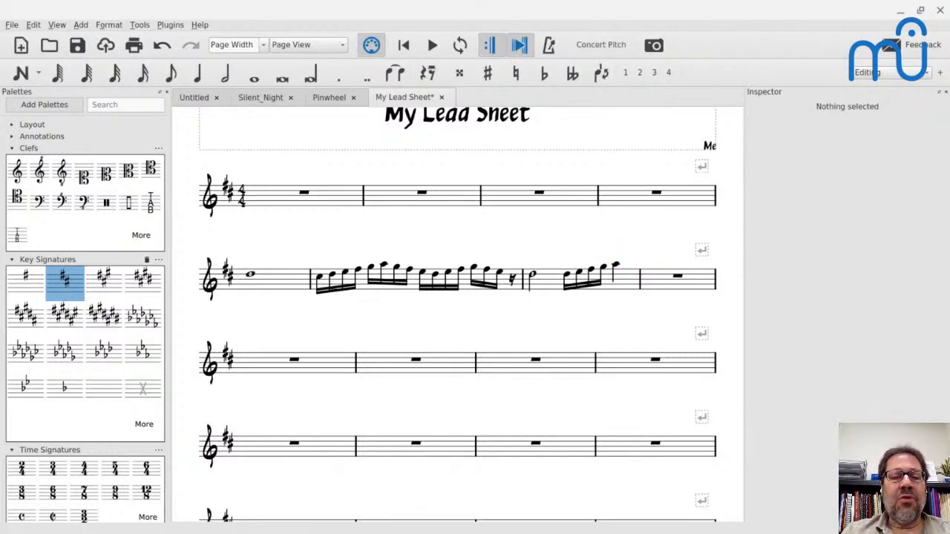
{"action": "left_click", "coordinate": [319, 279]}
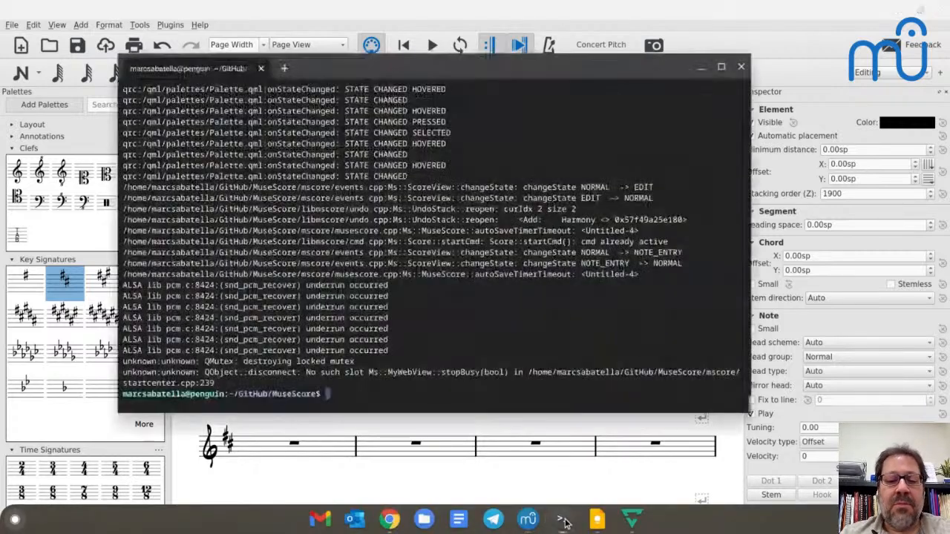
- Switch to the terminal, rerun "screenkey --key-mode raw" from the command history, and return to the MuseScore score
{"action": "left_click", "coordinate": [565, 520]}
{"action": "key", "text": "ctrl+r"}
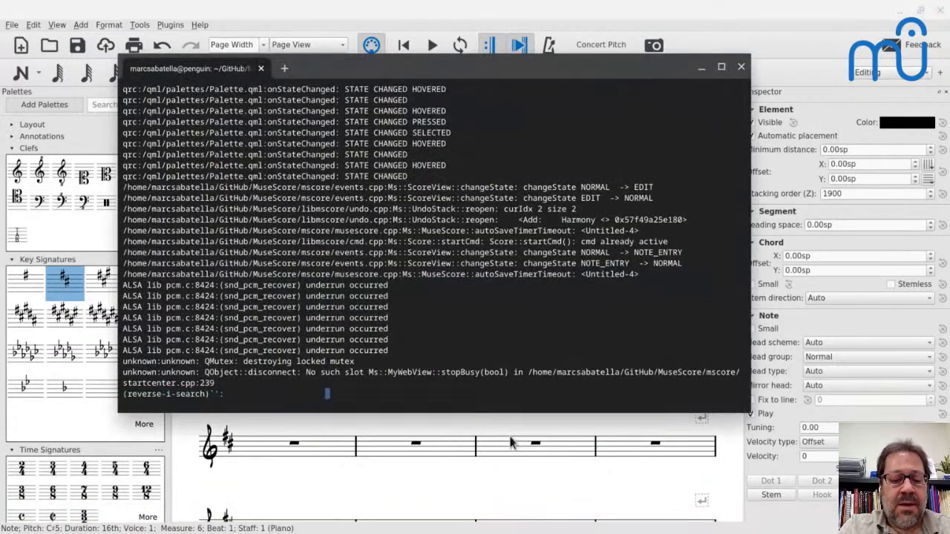
{"action": "type", "text": "screenkey"}
{"action": "key", "text": "ctrl+r"}
{"action": "key", "text": "Return"}
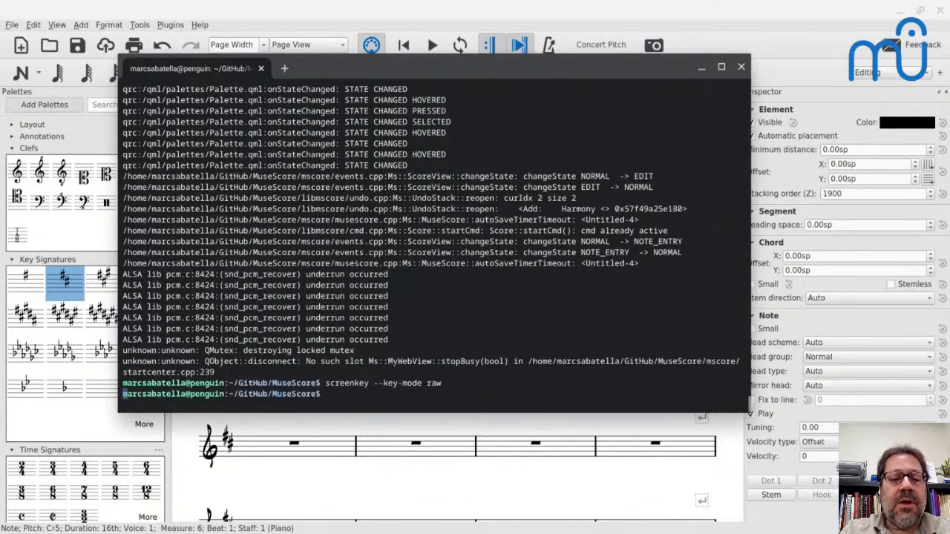
{"action": "key", "text": "alt+Tab"}
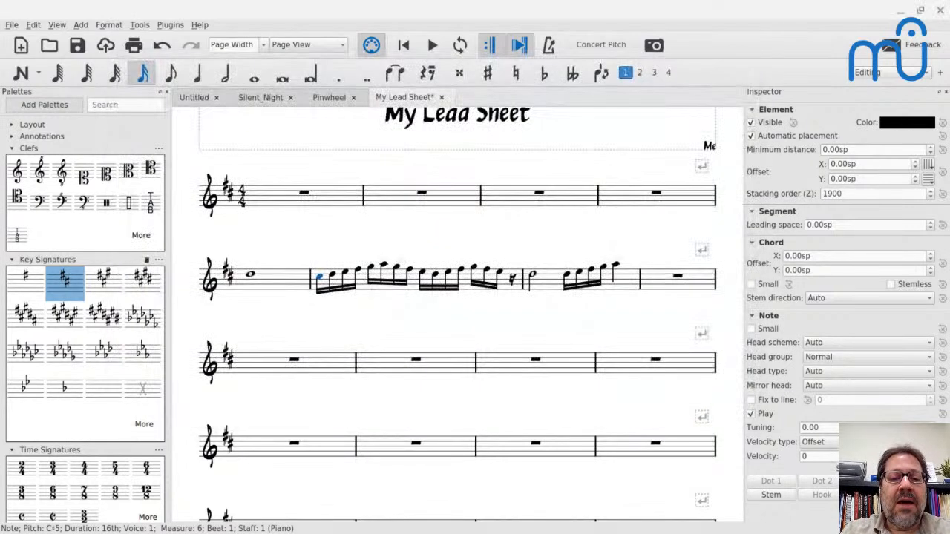
{"action": "key", "text": "ctrl+k"}
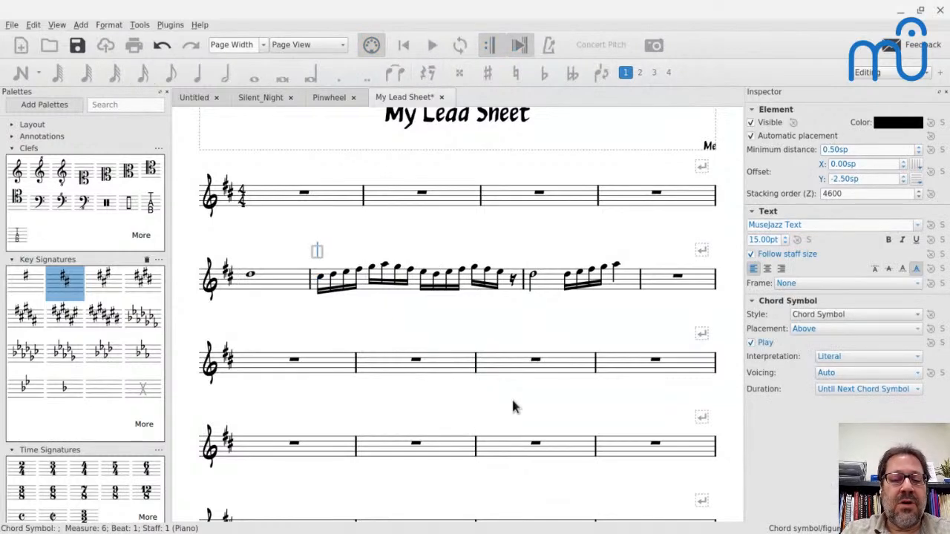
{"action": "key", "text": "alt+Tab"}
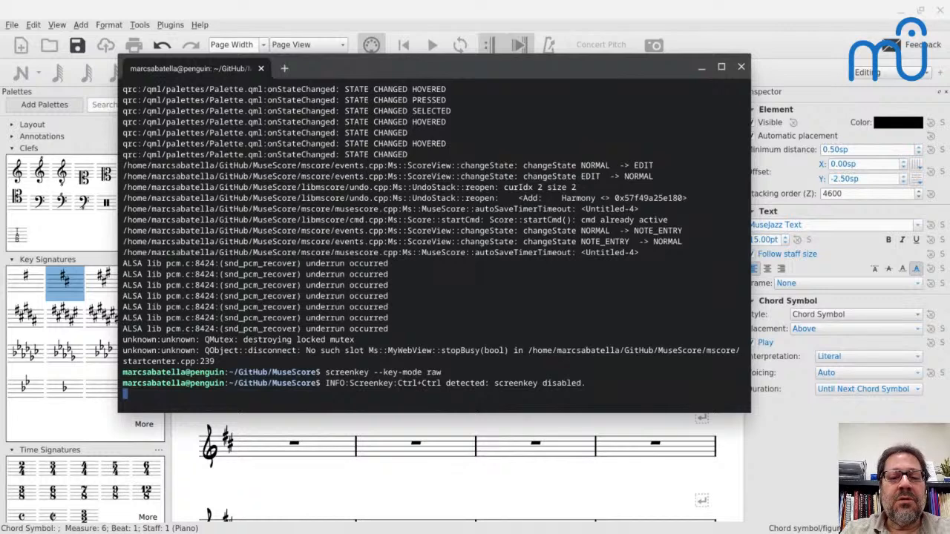
{"action": "key", "text": "alt+Tab"}
{"action": "type", "text": "K"}
{"action": "key", "text": "Escape"}
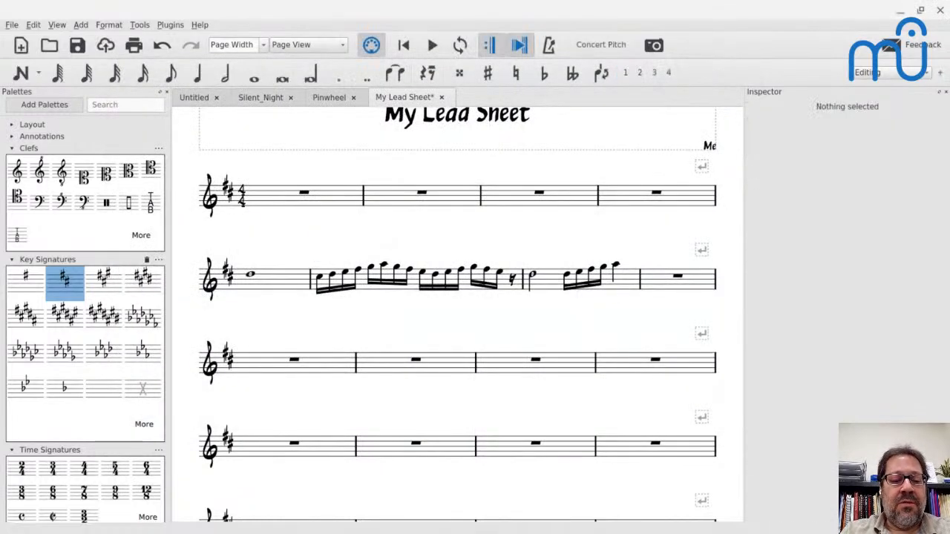
{"action": "key", "text": "ctrl+k"}
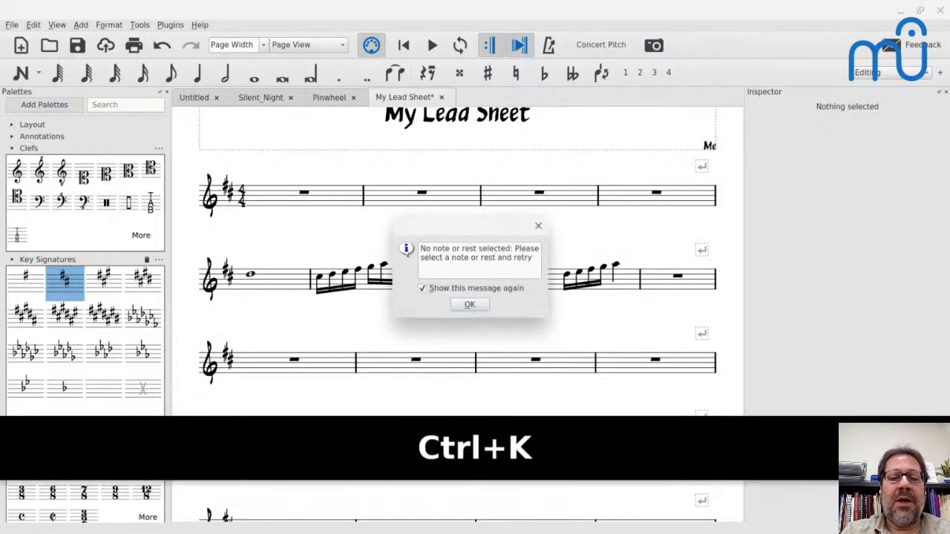
{"action": "key", "text": "Escape"}
{"action": "key", "text": "Escape"}
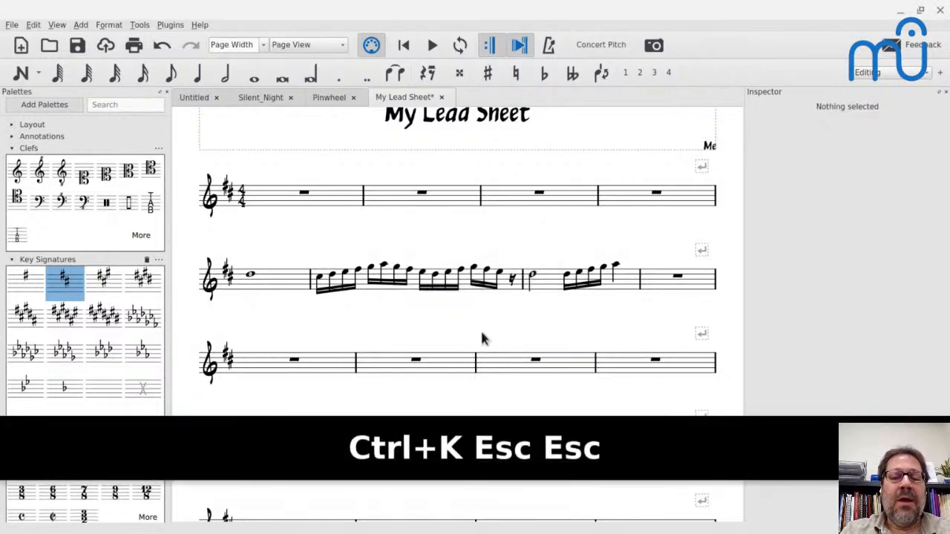
- Add chord symbols to measure 6: D above the first note and A on beat 3
{"action": "left_click", "coordinate": [324, 279]}
{"action": "key", "text": "ctrl+k"}
{"action": "type", "text": "D"}
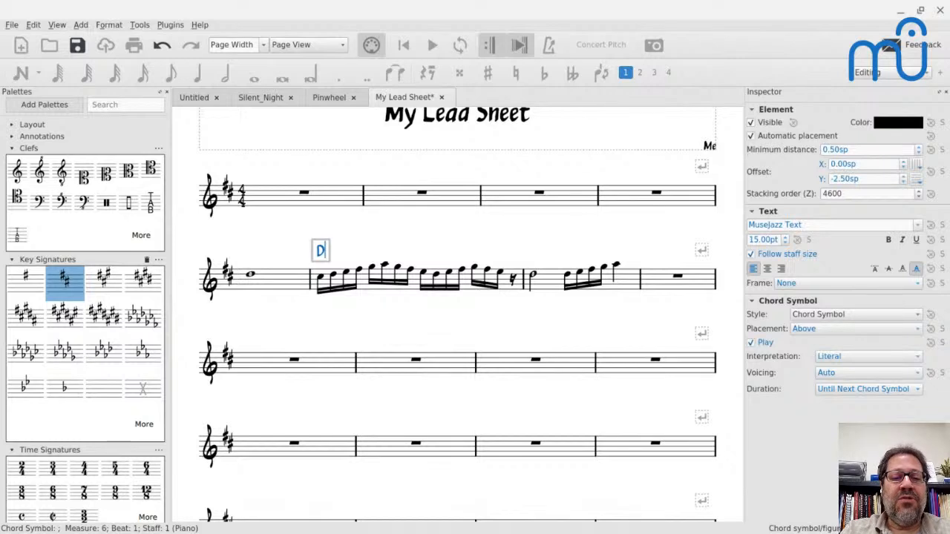
{"action": "key", "text": "space"}
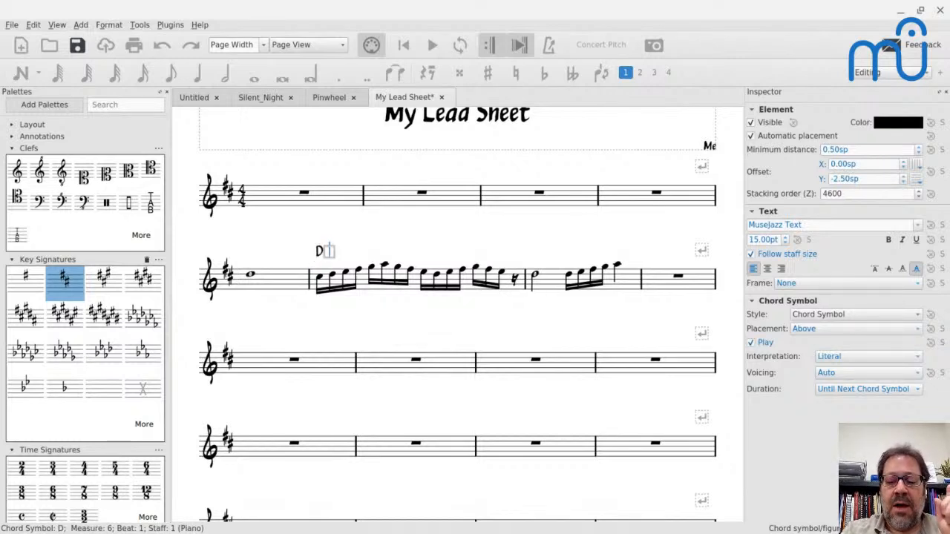
{"action": "key", "text": "space"}
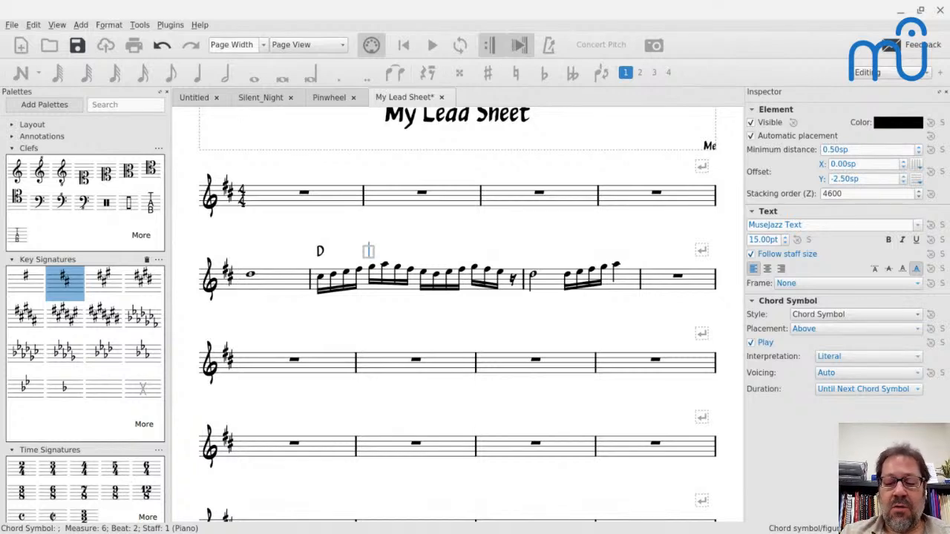
{"action": "key", "text": "space"}
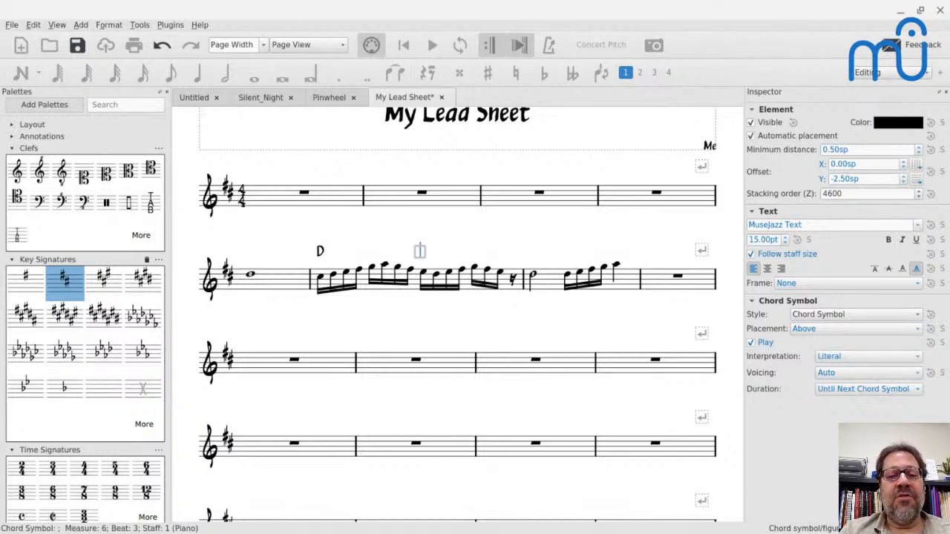
{"action": "type", "text": "A"}
{"action": "key", "text": "space"}
{"action": "key", "text": "space"}
- Add chord symbols to measure 7: D on beat 1 and A on beat 4
{"action": "type", "text": "A"}
{"action": "key", "text": "BackSpace"}
{"action": "type", "text": "D"}
{"action": "key", "text": "space"}
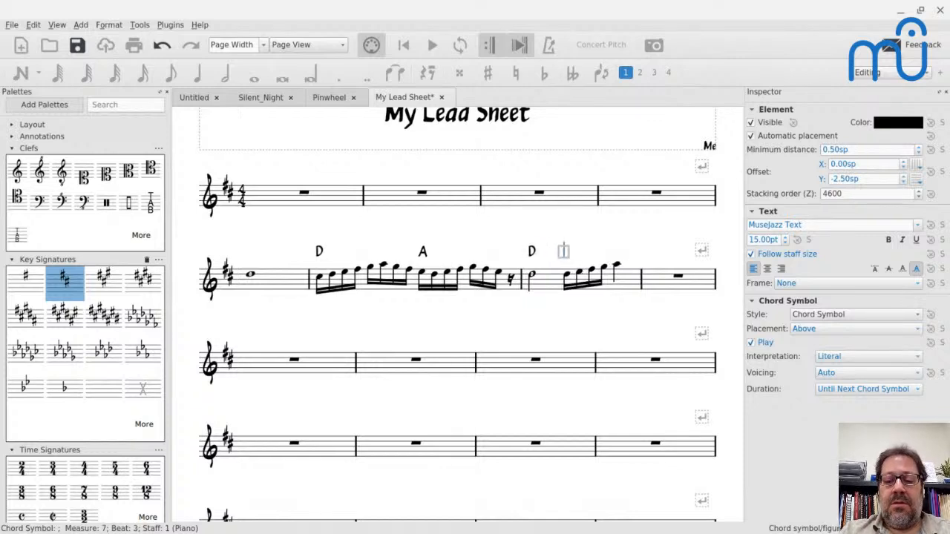
{"action": "key", "text": "space"}
{"action": "type", "text": "A"}
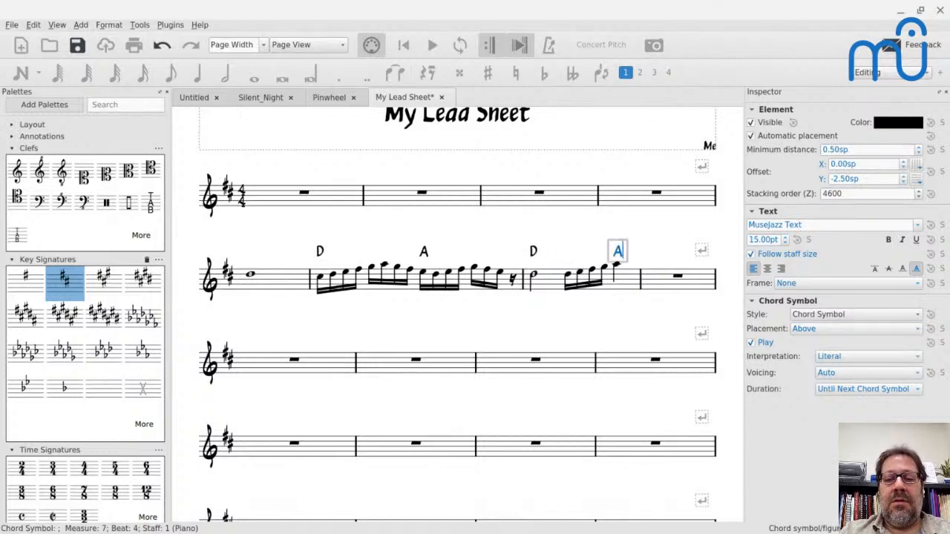
{"action": "key", "text": "Escape"}
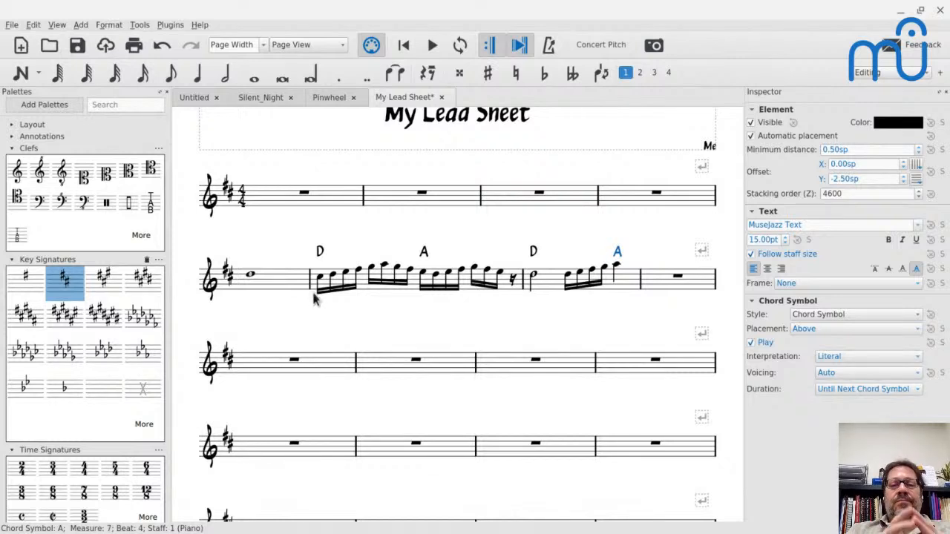
- Add chord symbols above the whole note in measure 5: D on beat 1 and A on beat 3
{"action": "left_click", "coordinate": [251, 276]}
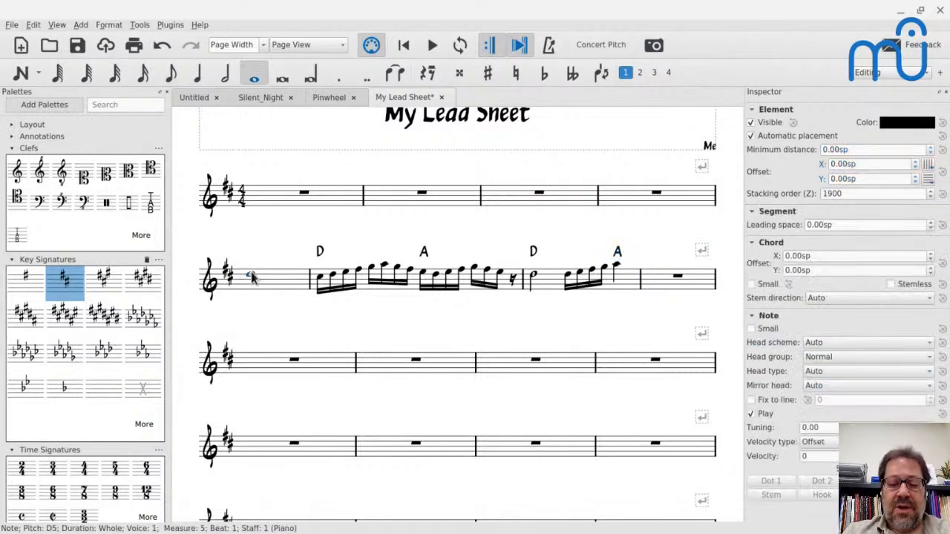
{"action": "key", "text": "ctrl+k"}
{"action": "type", "text": "D"}
{"action": "key", "text": "semicolon"}
{"action": "key", "text": "semicolon"}
{"action": "type", "text": "A"}
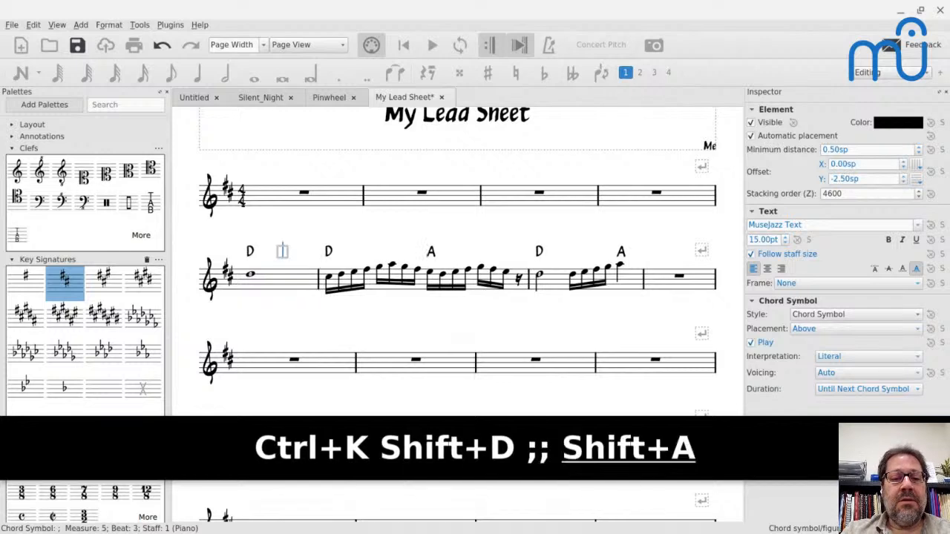
{"action": "key", "text": "Escape"}
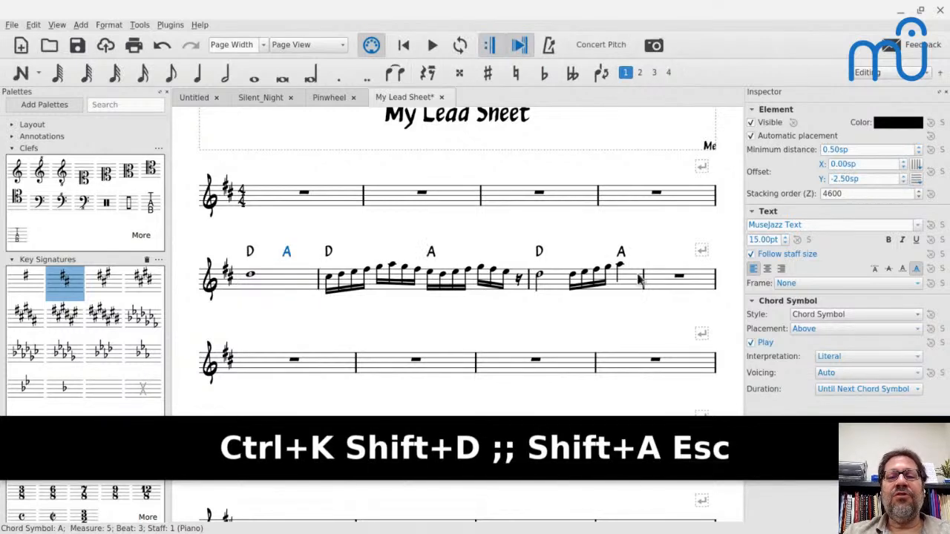
- Add chord symbols above the empty measure 8: D on beat 1 and A on beat 3
{"action": "left_click", "coordinate": [684, 277]}
{"action": "key", "text": "ctrl+k"}
{"action": "type", "text": "D"}
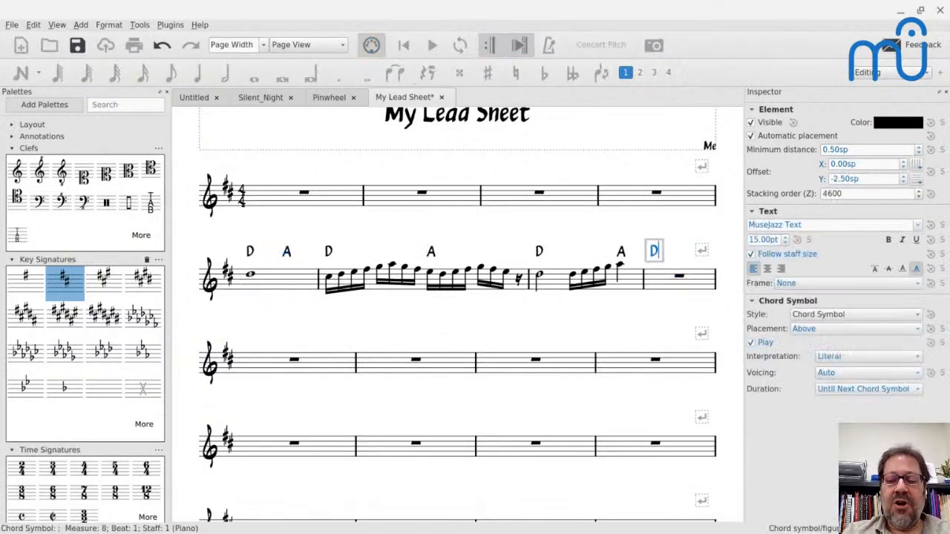
{"action": "key", "text": "semicolon"}
{"action": "key", "text": "semicolon"}
{"action": "type", "text": "A"}
{"action": "key", "text": "Escape"}
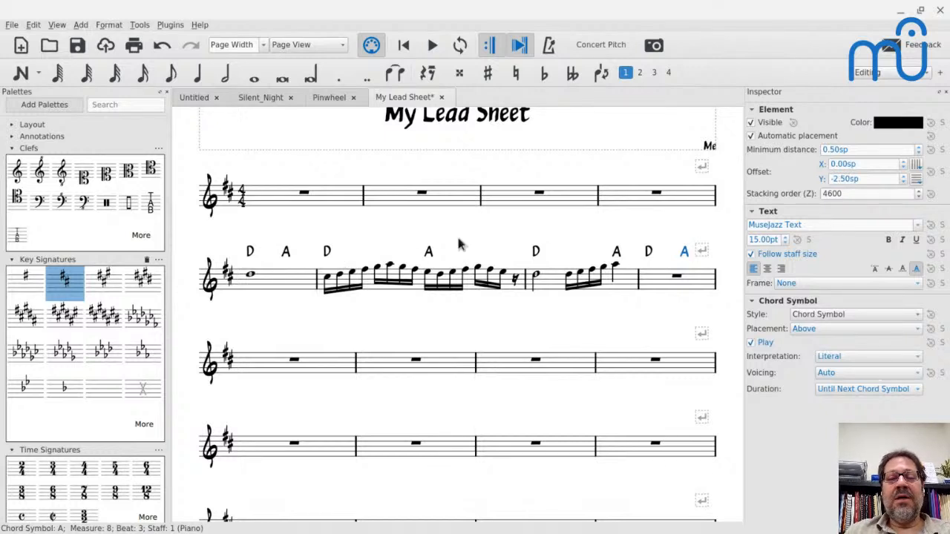
{"action": "left_click", "coordinate": [250, 253]}
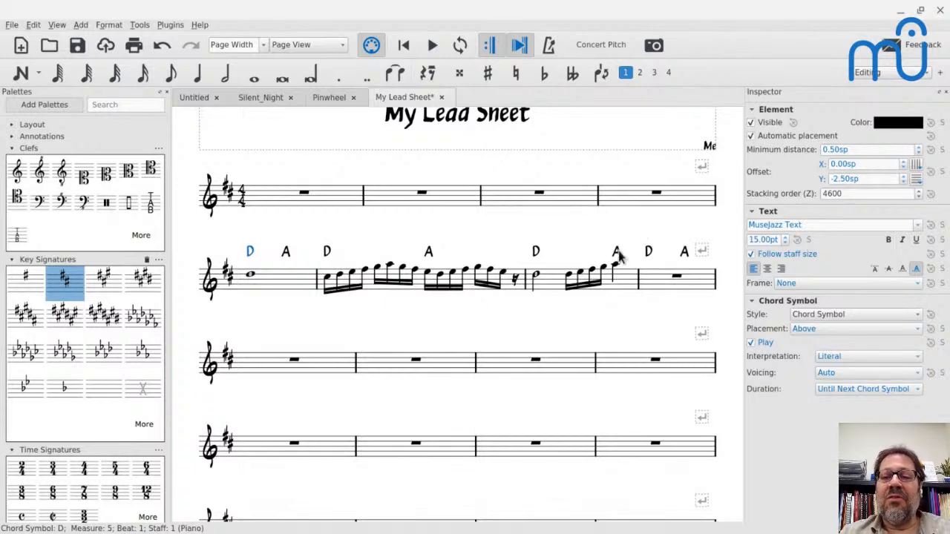
{"action": "key", "text": "ctrl+a"}
{"action": "key", "text": "Escape"}
{"action": "key", "text": "grave"}
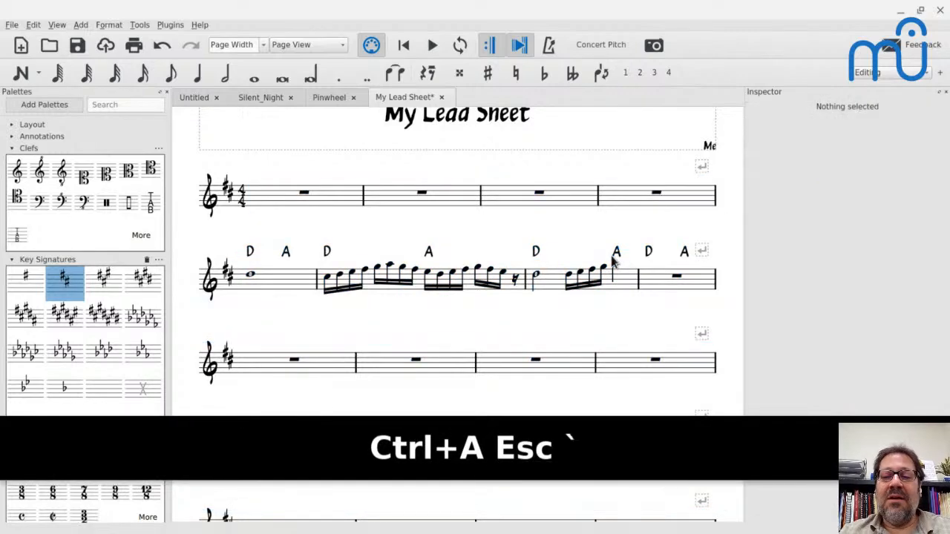
- Move the A chord symbol in measure 7 from beat 4 to the first sixteenth note on beat 3
{"action": "left_click", "coordinate": [616, 252]}
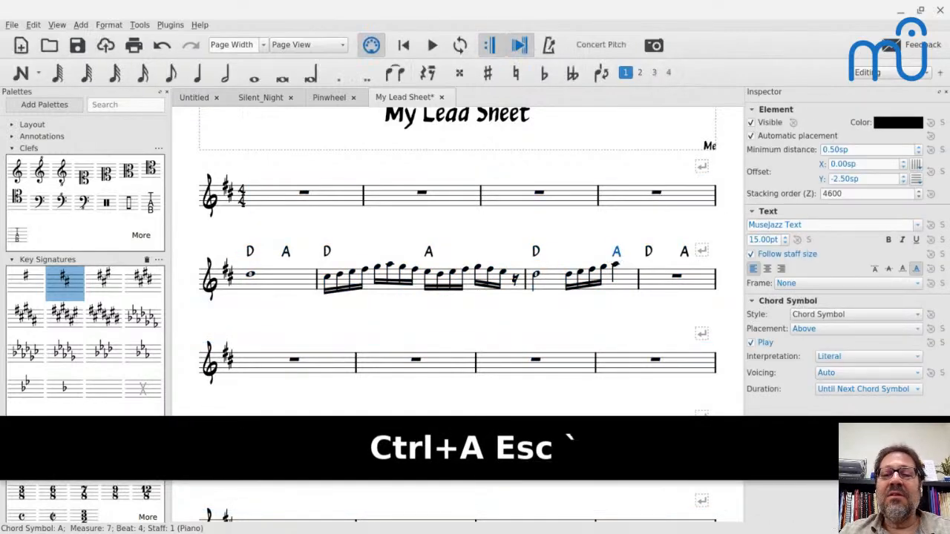
{"action": "key", "text": "Escape"}
{"action": "key", "text": "ctrl+x"}
{"action": "left_click", "coordinate": [570, 276]}
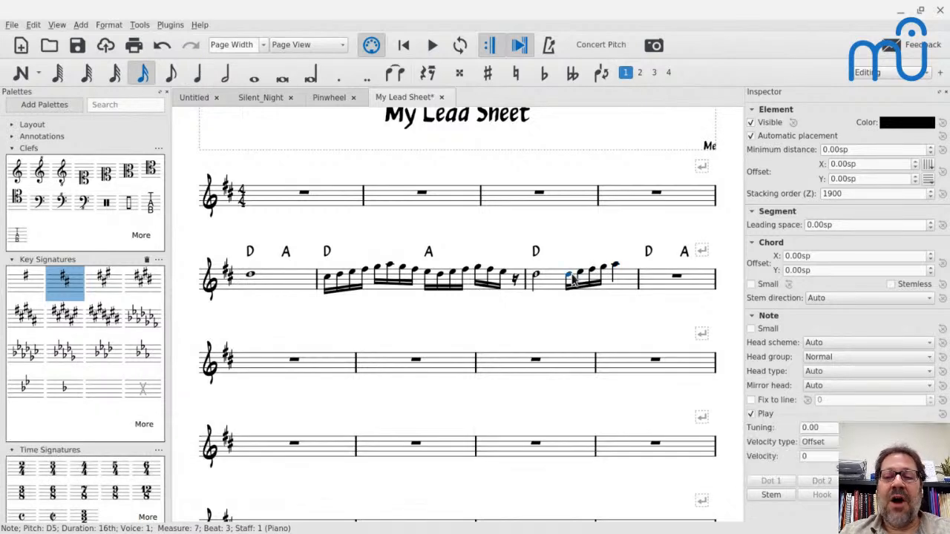
{"action": "key", "text": "ctrl+v"}
{"action": "key", "text": "Escape"}
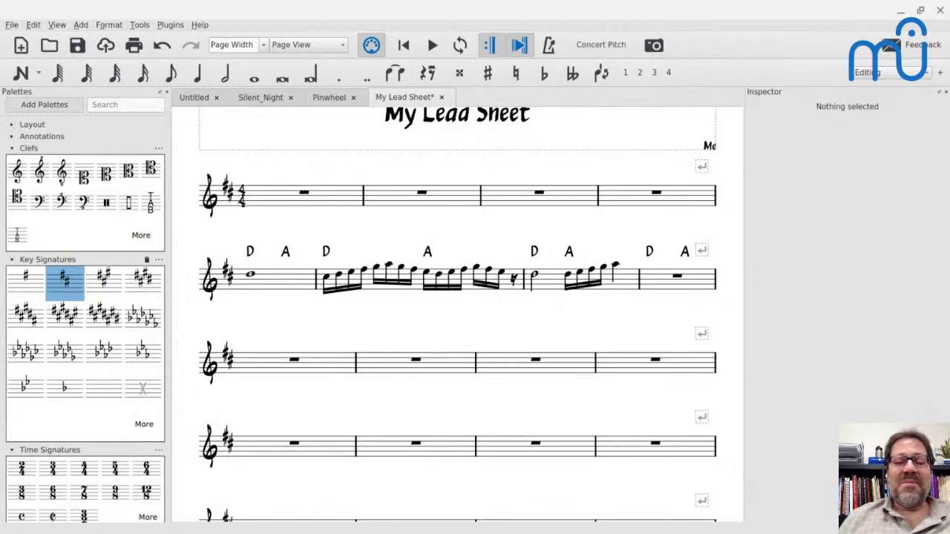
- Widen measure 5 by increasing its layout stretch six increments
{"action": "left_click", "coordinate": [250, 252]}
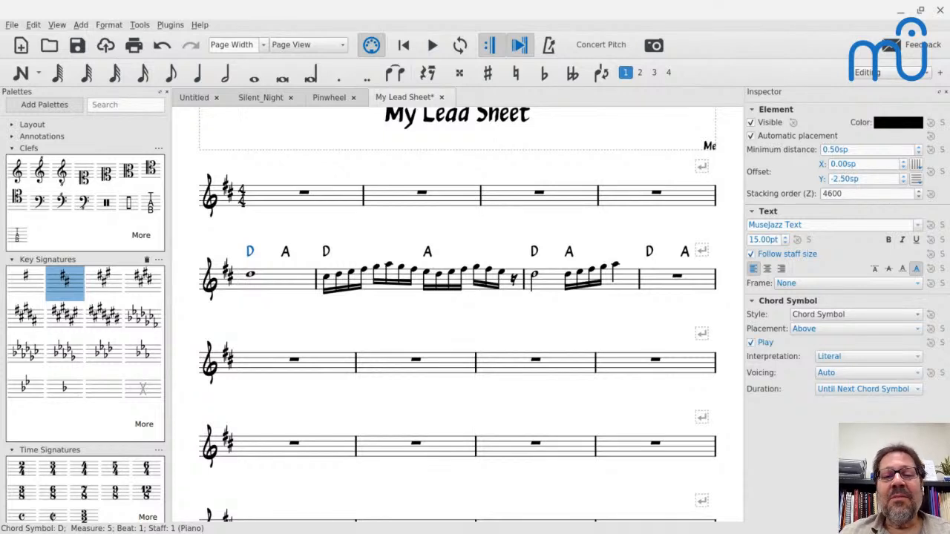
{"action": "left_click", "coordinate": [272, 289]}
{"action": "key", "text": "braceright"}
{"action": "key", "text": "braceright"}
{"action": "key", "text": "braceright"}
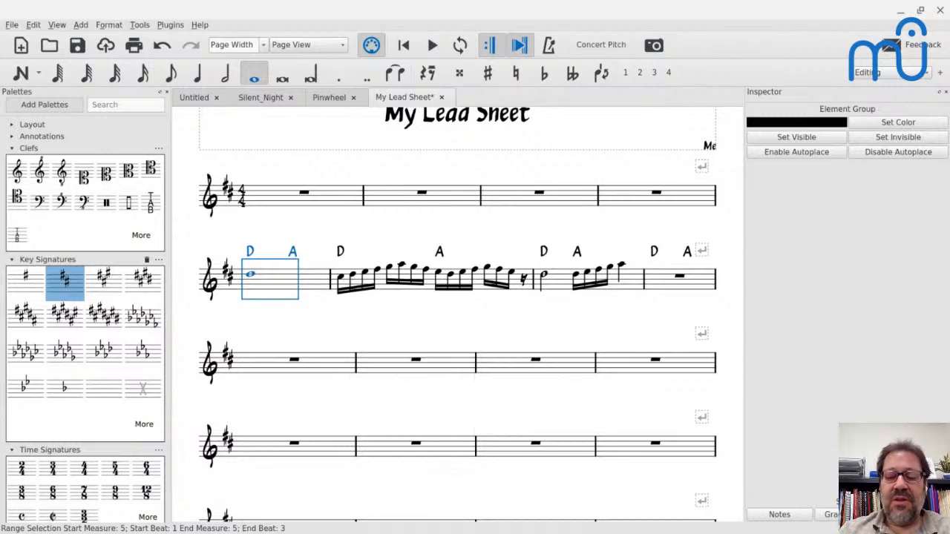
{"action": "mouse_move", "coordinate": [531, 529]}
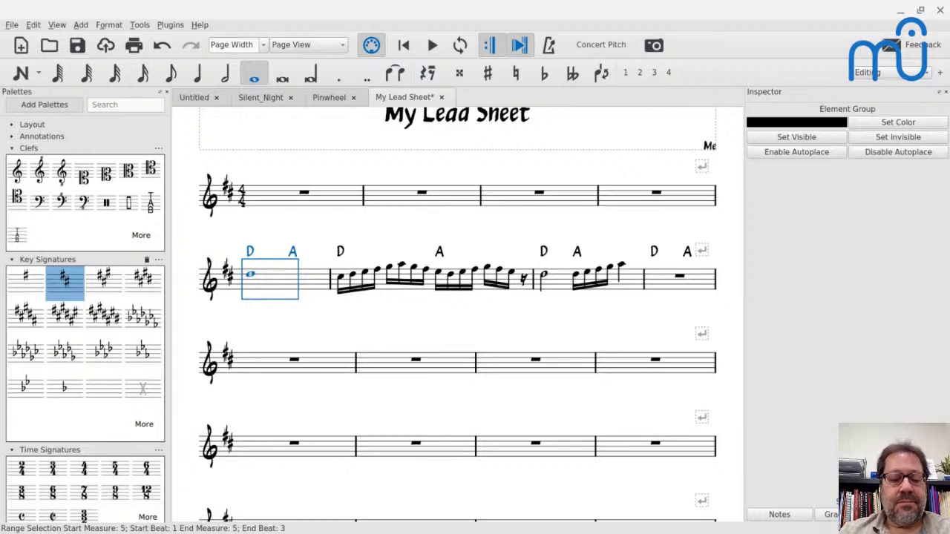
{"action": "key", "text": "braceright"}
{"action": "key", "text": "braceright"}
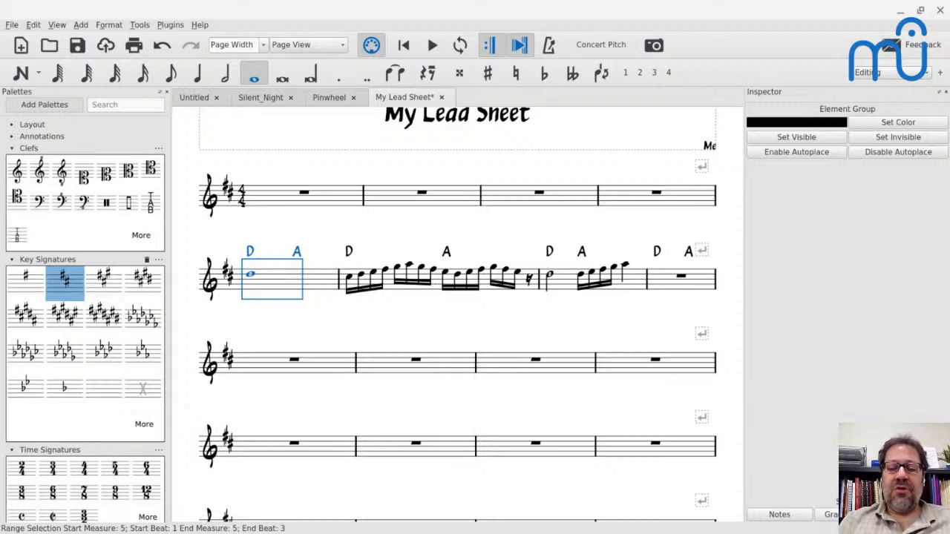
{"action": "key", "text": "braceright"}
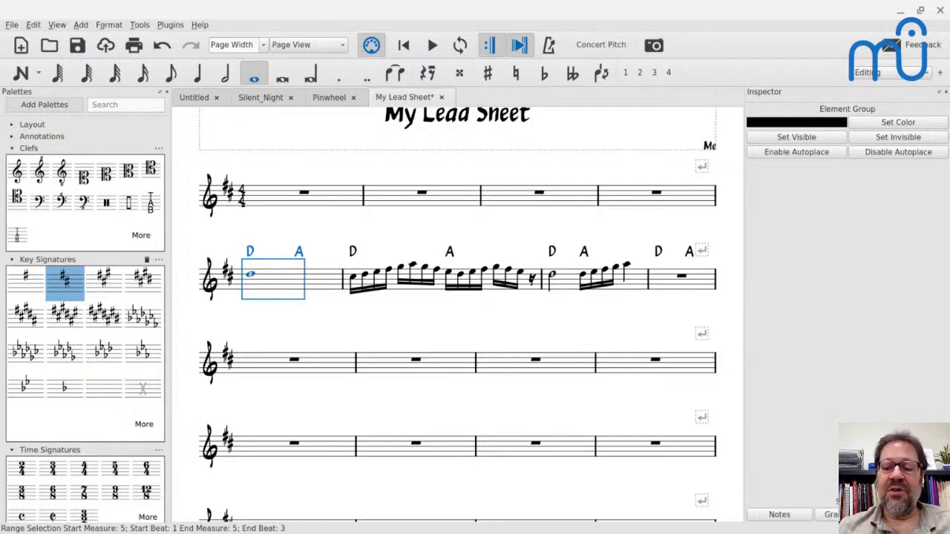
- Locate the layout stretch commands, widen measure 5 by five more increments and reduce it again by three
{"action": "left_click", "coordinate": [108, 29]}
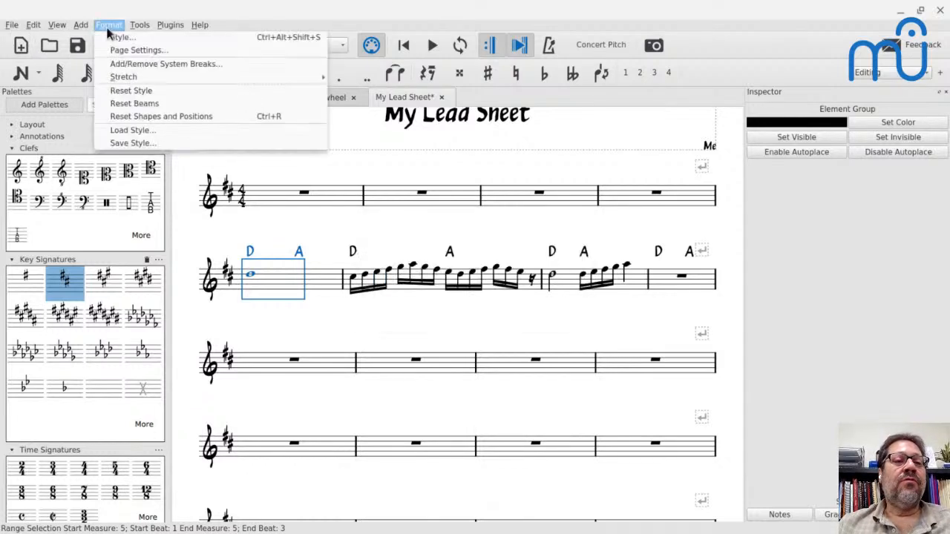
{"action": "mouse_move", "coordinate": [132, 79]}
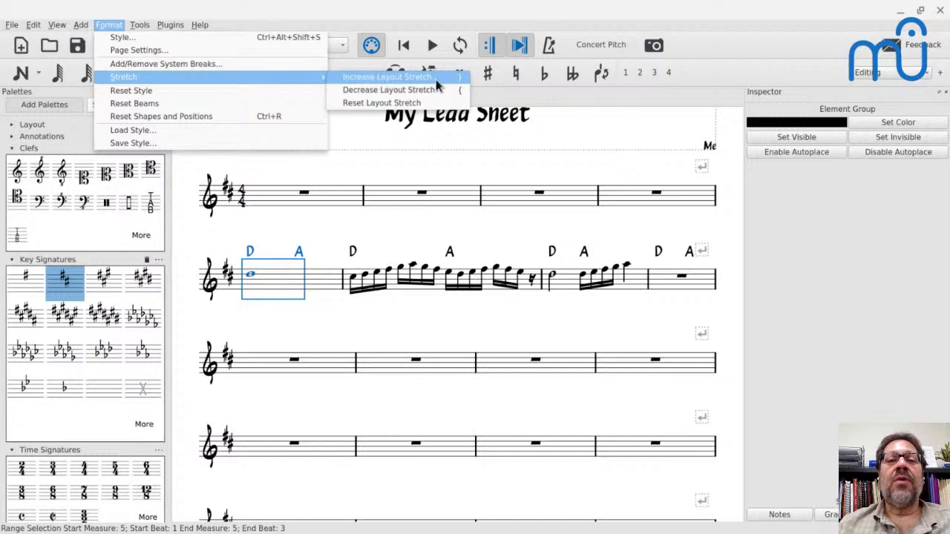
{"action": "left_click", "coordinate": [275, 276]}
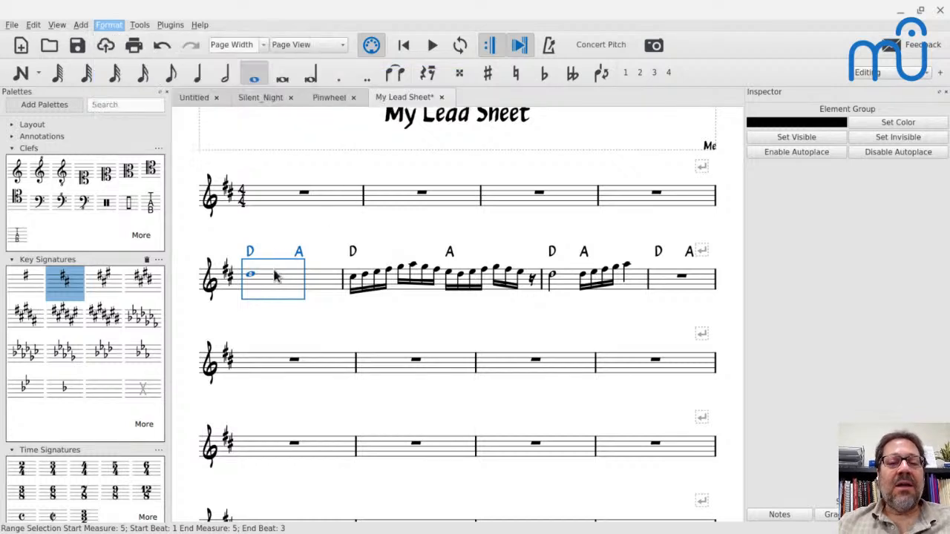
{"action": "key", "text": "braceright"}
{"action": "key", "text": "braceright"}
{"action": "key", "text": "braceright"}
{"action": "key", "text": "braceright"}
{"action": "key", "text": "braceright"}
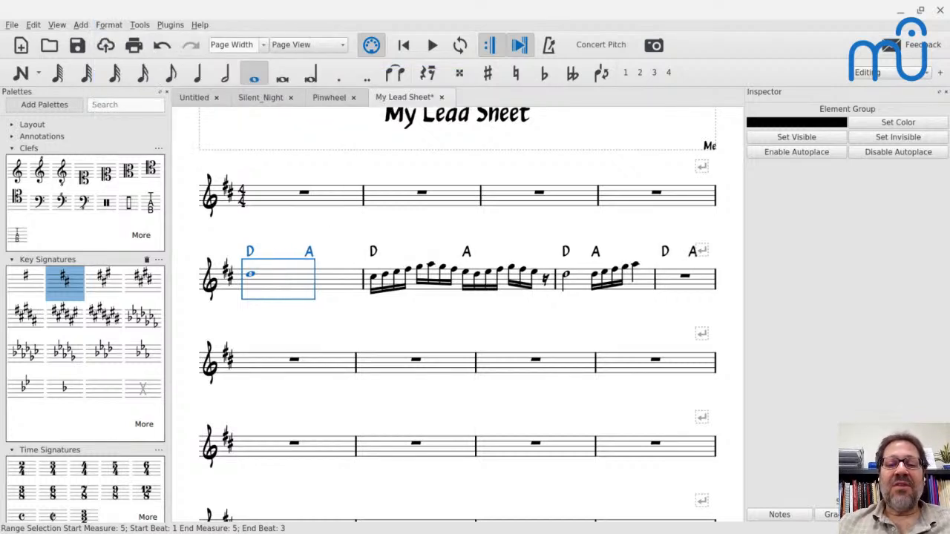
{"action": "key", "text": "braceleft"}
{"action": "key", "text": "braceleft"}
{"action": "key", "text": "braceleft"}
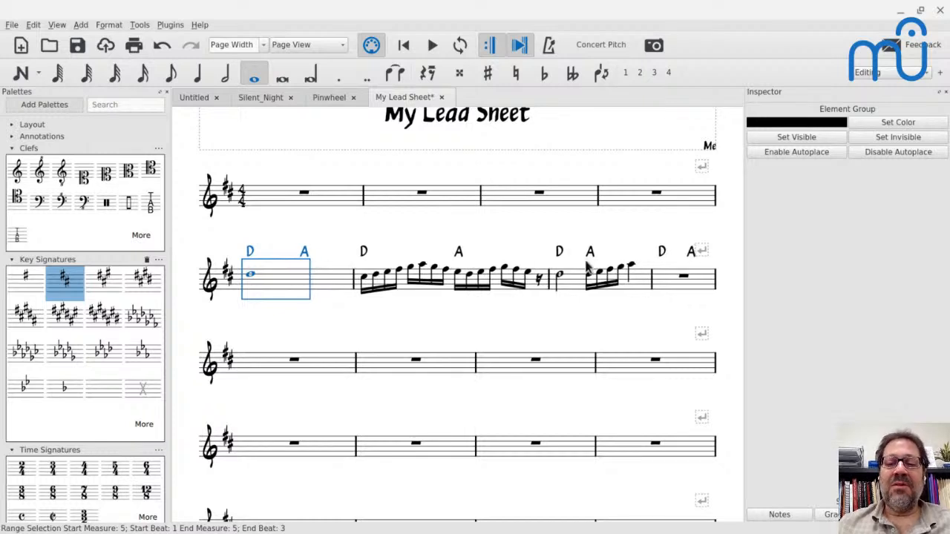
- Increase the layout stretch of measure 7 by four increments
{"action": "left_click", "coordinate": [579, 280]}
{"action": "key", "text": "braceright"}
{"action": "key", "text": "braceright"}
{"action": "key", "text": "braceright"}
{"action": "key", "text": "braceright"}
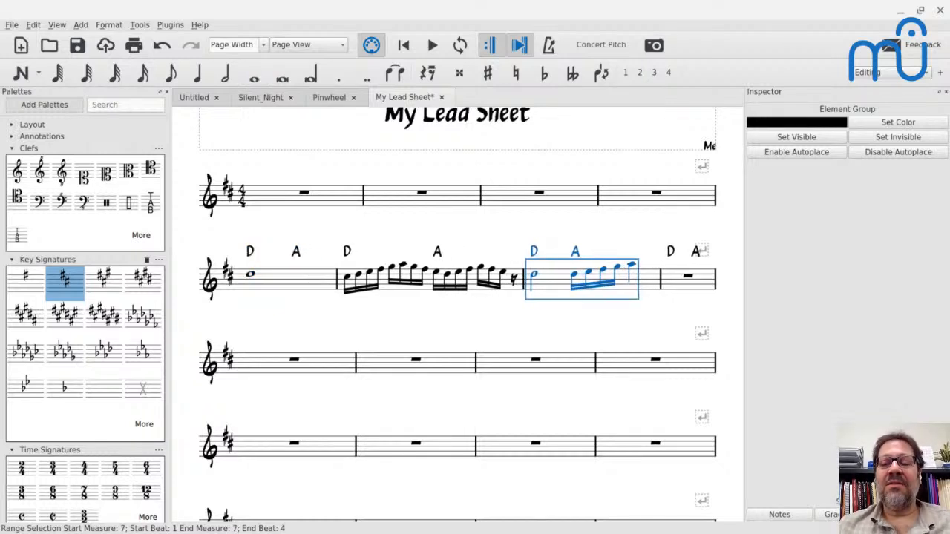
- Widen the empty measure 8 by increasing its layout stretch ten increments, spreading its D and A chord symbols
{"action": "left_click", "coordinate": [681, 282]}
{"action": "key", "text": "braceright"}
{"action": "key", "text": "braceright"}
{"action": "key", "text": "braceright"}
{"action": "key", "text": "braceright"}
{"action": "key", "text": "braceright"}
{"action": "key", "text": "braceright"}
{"action": "key", "text": "braceright"}
{"action": "key", "text": "braceright"}
{"action": "key", "text": "braceright"}
{"action": "key", "text": "braceright"}
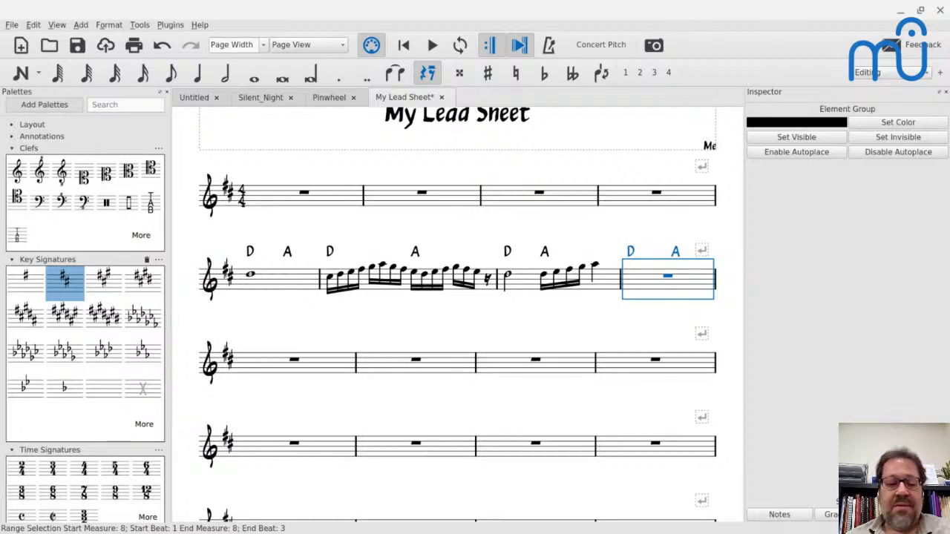
- Switch to Google Keep to read the "Video notes" note, and return to the lead sheet in MuseScore
{"action": "key", "text": "alt+Tab"}
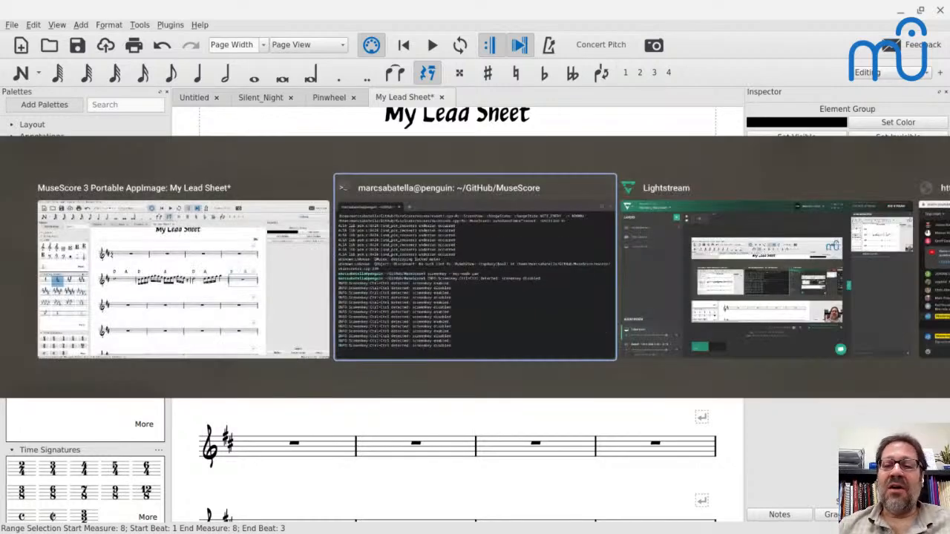
{"action": "key", "text": "alt+Tab"}
{"action": "key", "text": "alt+Tab"}
{"action": "key", "text": "alt+Tab"}
{"action": "key", "text": "alt+Tab"}
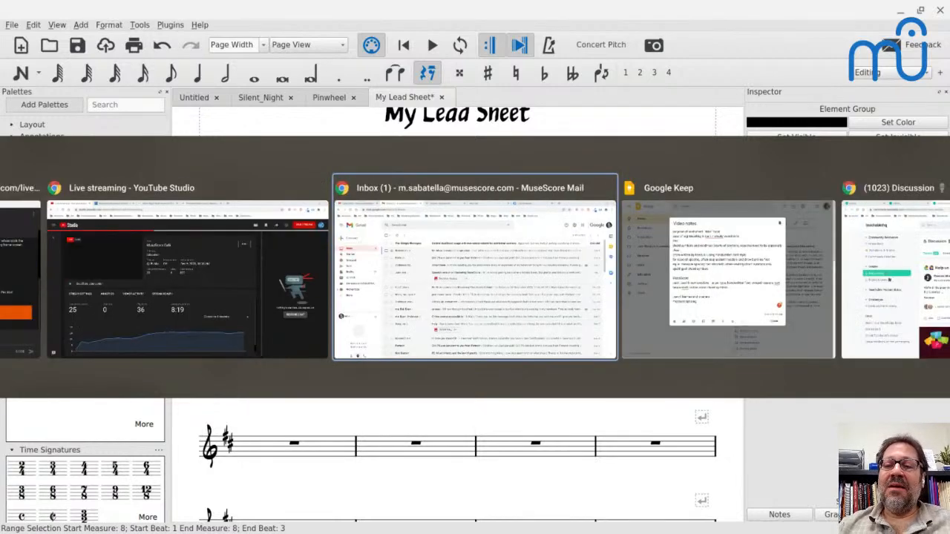
{"action": "key", "text": "alt+Tab"}
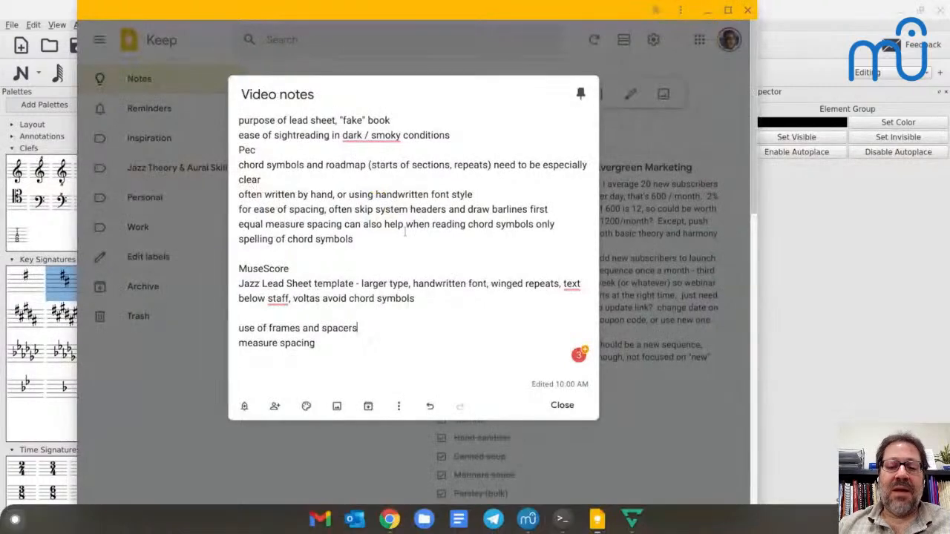
{"action": "key", "text": "alt+Tab"}
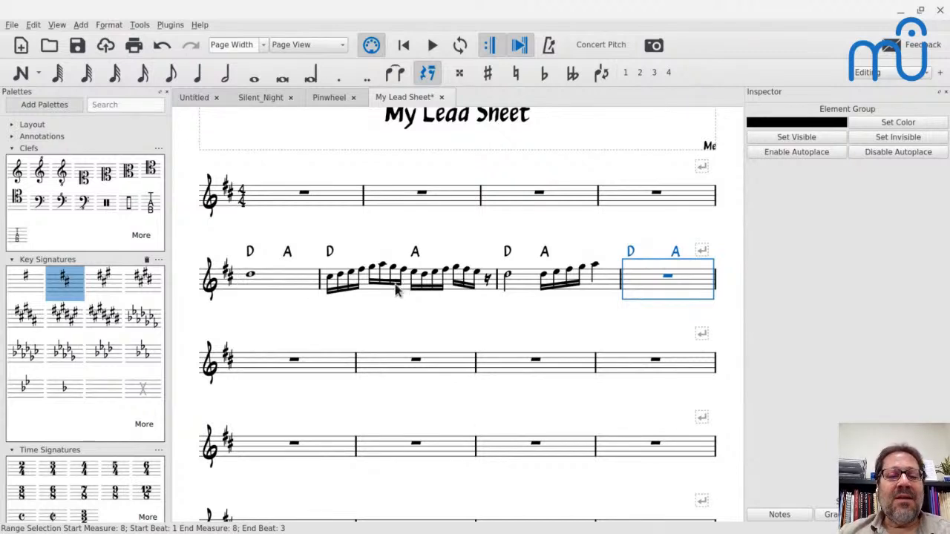
- Reset the layout stretch of all measures in the score
{"action": "key", "text": "ctrl+a"}
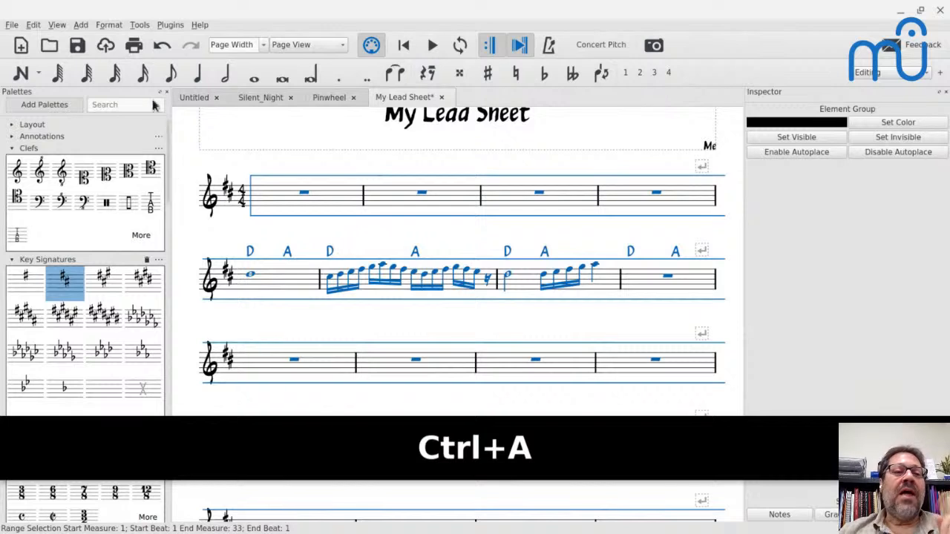
{"action": "left_click", "coordinate": [106, 25]}
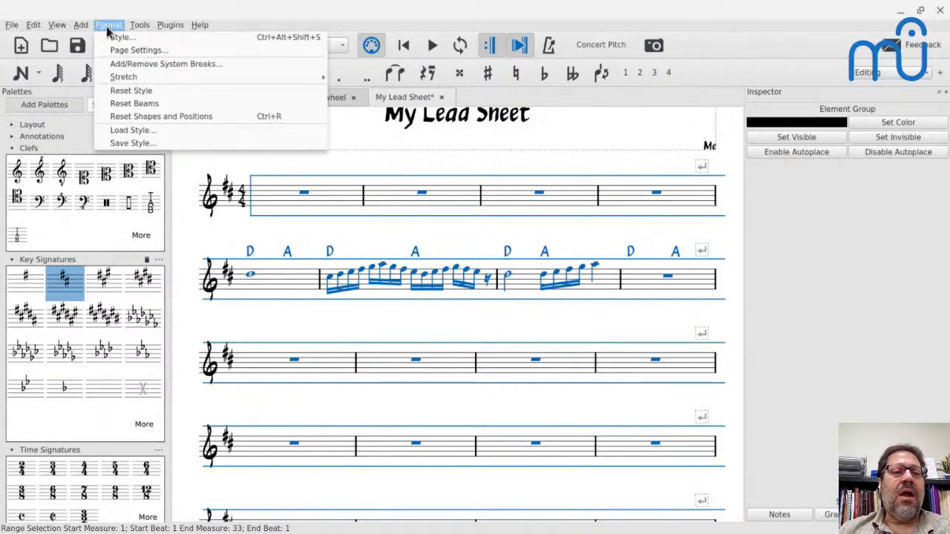
{"action": "left_click", "coordinate": [108, 38]}
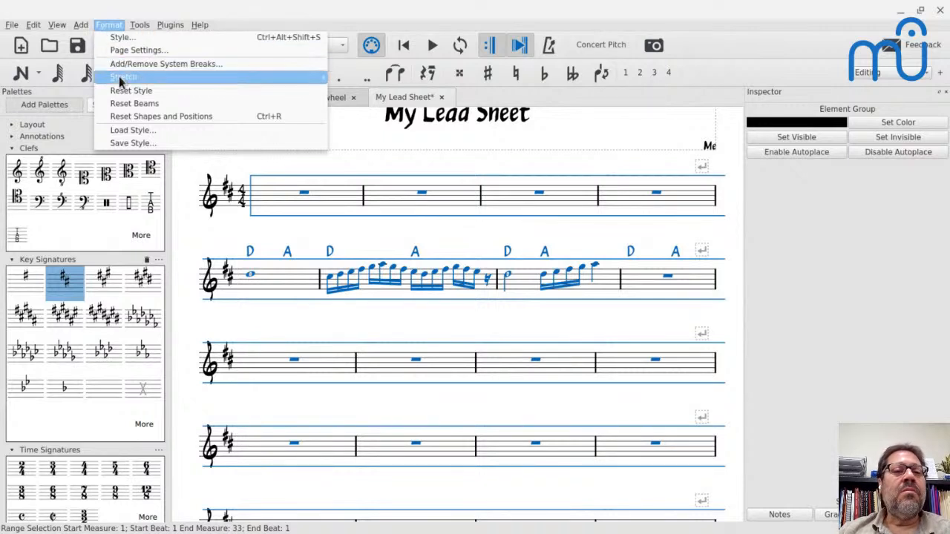
{"action": "mouse_move", "coordinate": [120, 79]}
{"action": "left_click", "coordinate": [354, 104]}
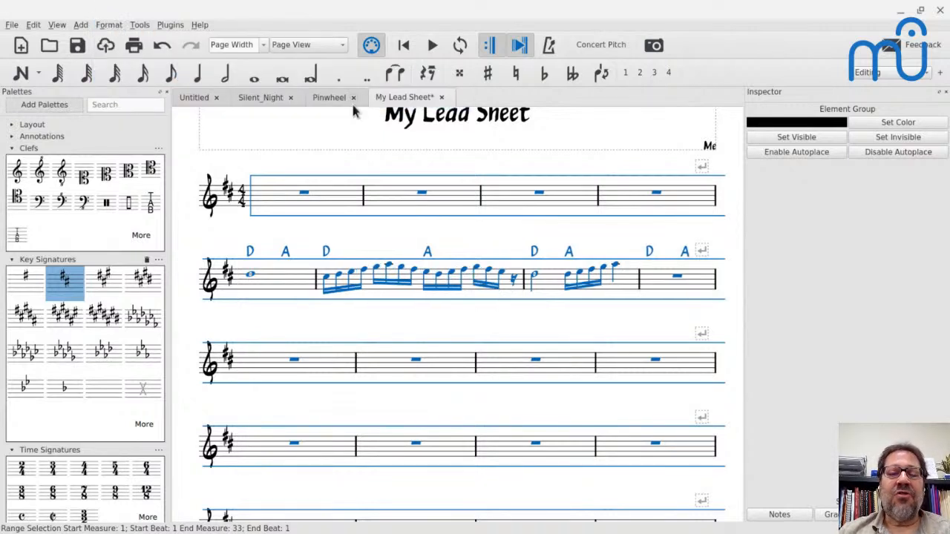
{"action": "left_click", "coordinate": [270, 238]}
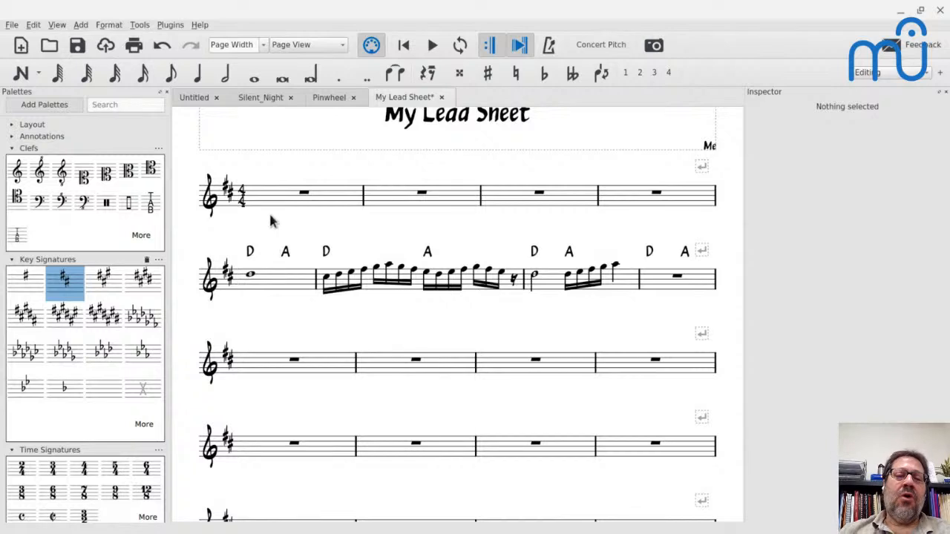
- Examine the minimum measure width and spacing options in the score's Measure style settings
{"action": "left_click", "coordinate": [109, 25]}
{"action": "left_click", "coordinate": [116, 37]}
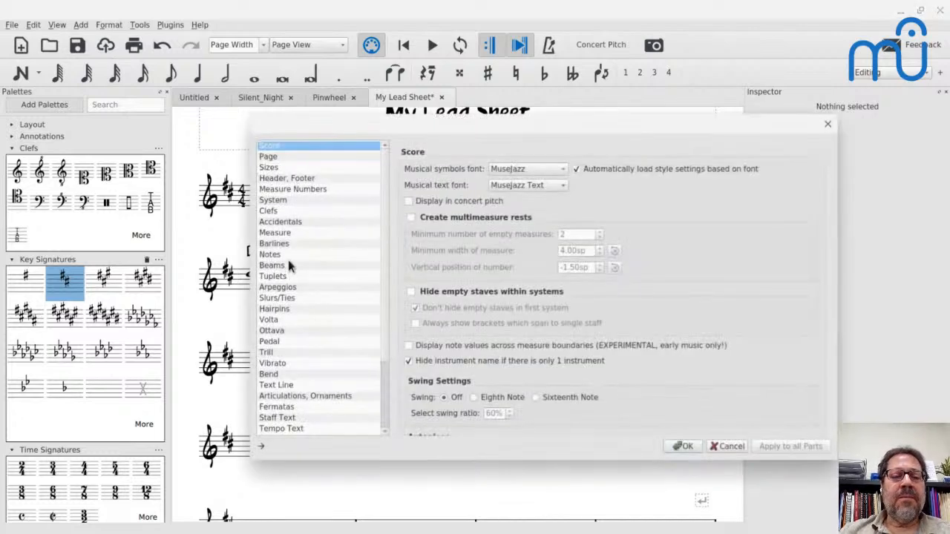
{"action": "left_click", "coordinate": [276, 233]}
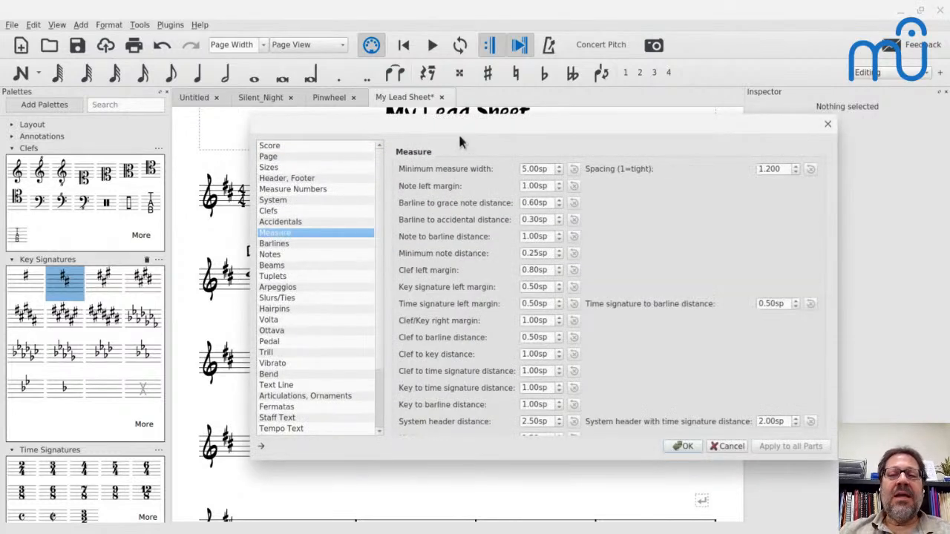
{"action": "left_click_drag", "start_coordinate": [455, 129], "coordinate": [655, 126]}
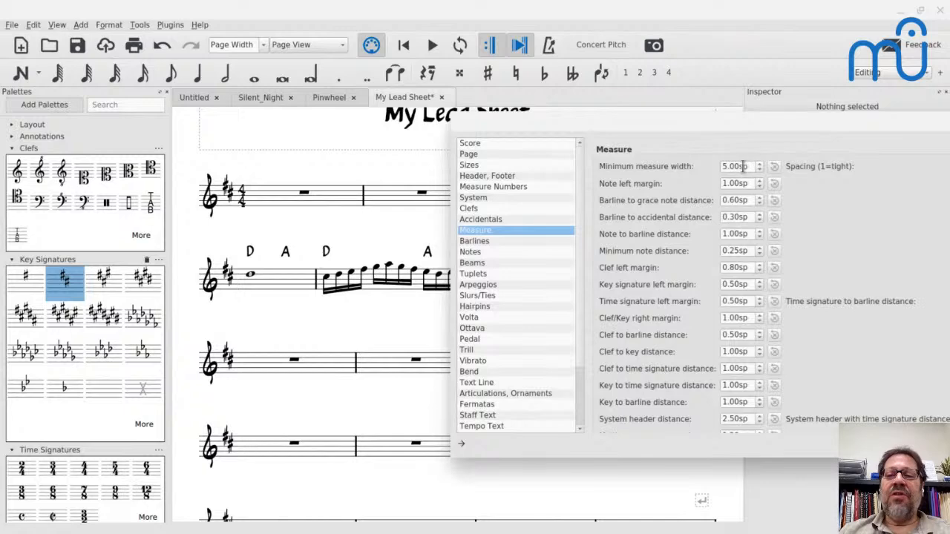
{"action": "left_click_drag", "start_coordinate": [714, 120], "coordinate": [643, 90]}
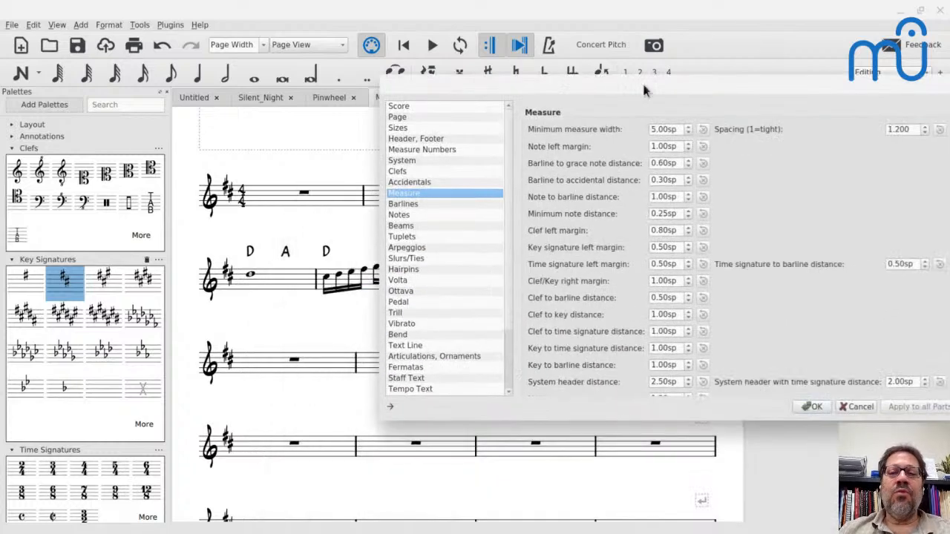
{"action": "key", "text": "Escape"}
{"action": "key", "text": "Escape"}
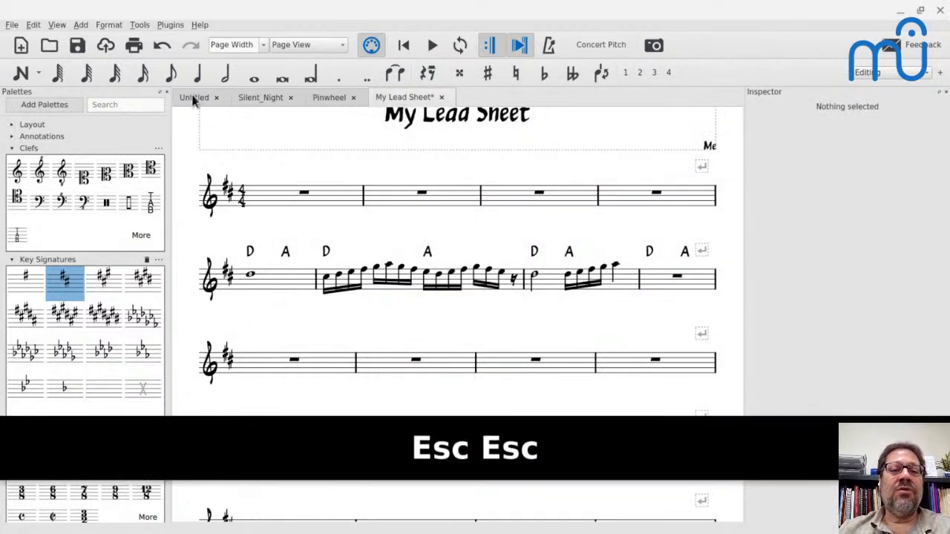
- Create a new untitled score from a template in 4/4 with 32 measures
{"action": "key", "text": "ctrl+n"}
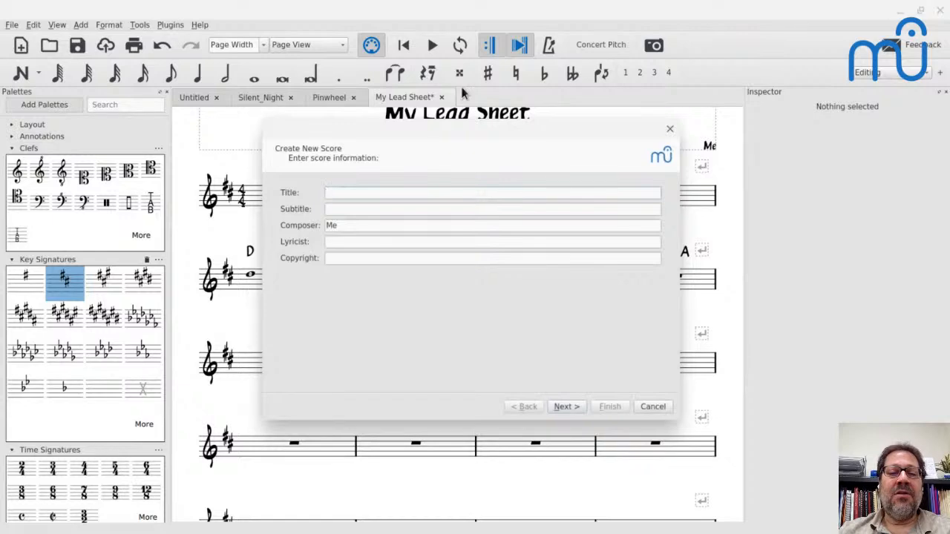
{"action": "key", "text": "Return"}
{"action": "key", "text": "Down"}
{"action": "key", "text": "Return"}
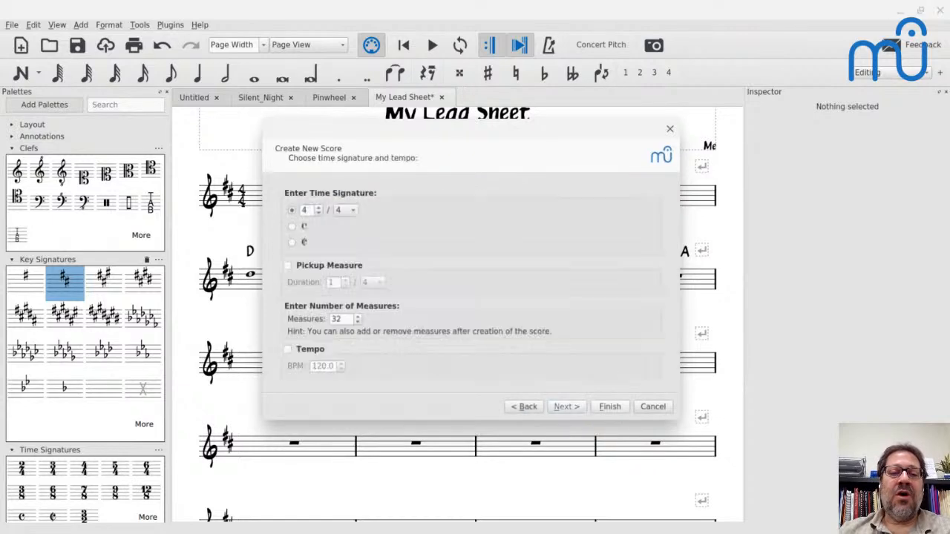
{"action": "key", "text": "Return"}
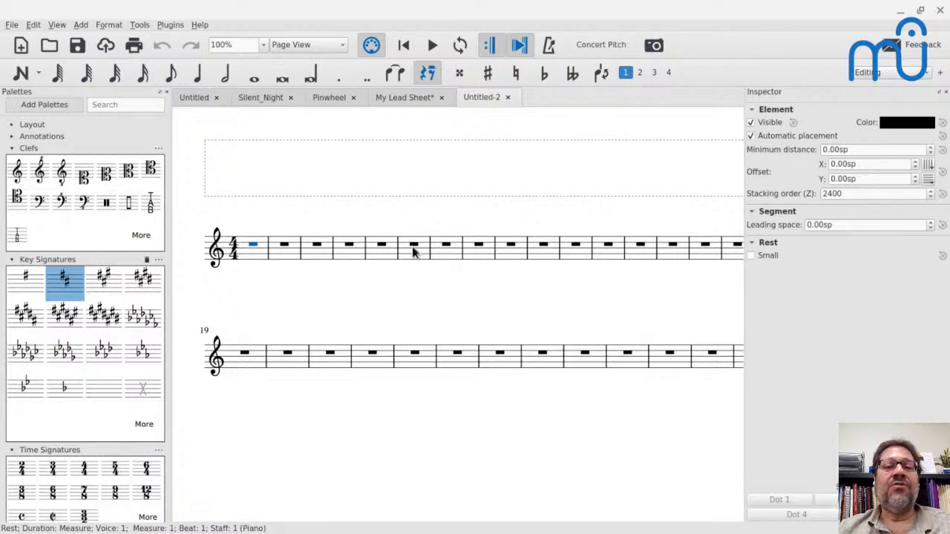
- In the My Lead Sheet score, set the minimum measure width to 20 sp in the Measure style settings
{"action": "left_click", "coordinate": [398, 99]}
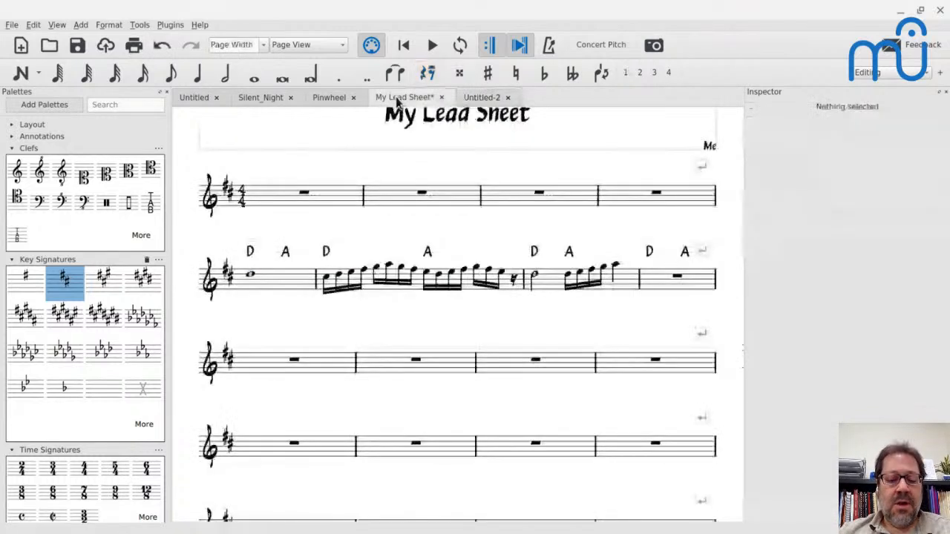
{"action": "left_click", "coordinate": [109, 25]}
{"action": "left_click", "coordinate": [134, 34]}
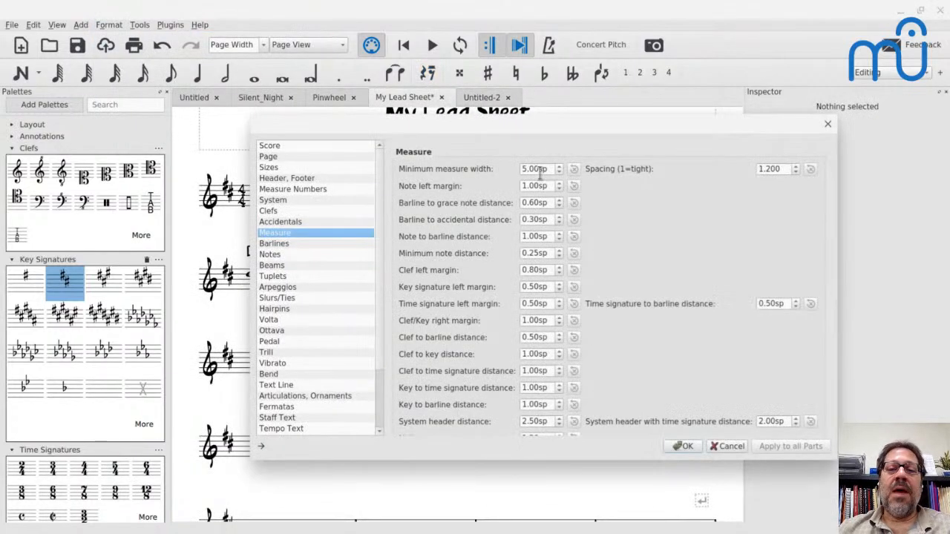
{"action": "left_click_drag", "start_coordinate": [518, 126], "coordinate": [422, 315]}
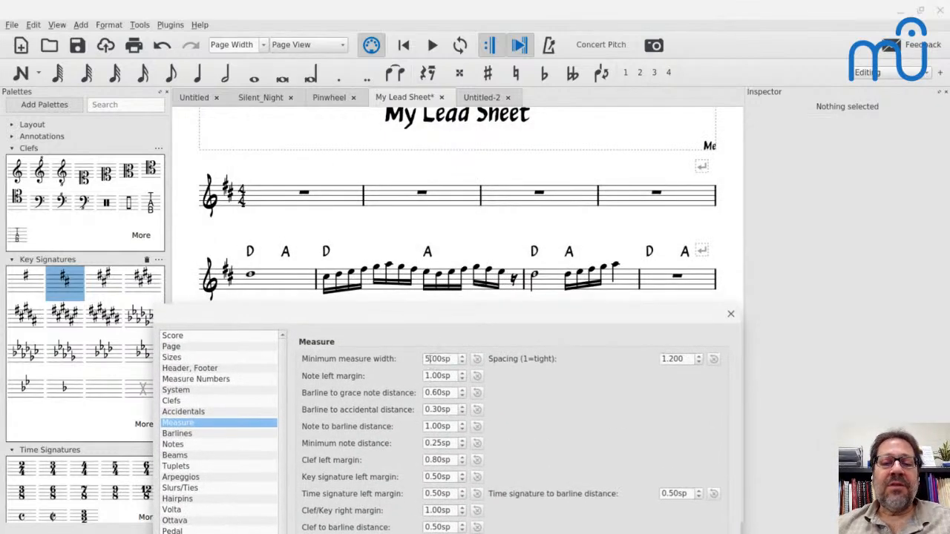
{"action": "scroll", "coordinate": [431, 361], "scroll_direction": "up", "scroll_amount": 3}
{"action": "scroll", "coordinate": [438, 358], "scroll_direction": "up", "scroll_amount": 8}
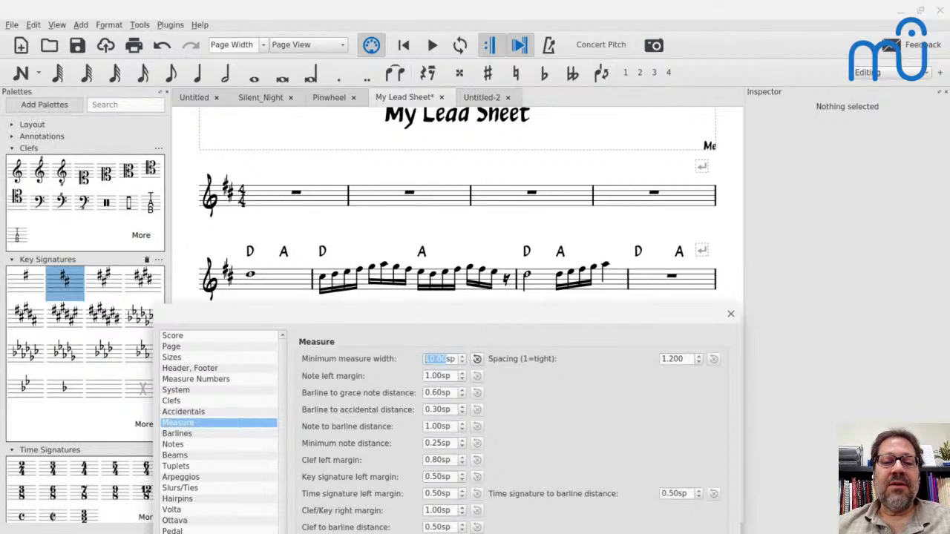
{"action": "scroll", "coordinate": [438, 358], "scroll_direction": "up", "scroll_amount": 6}
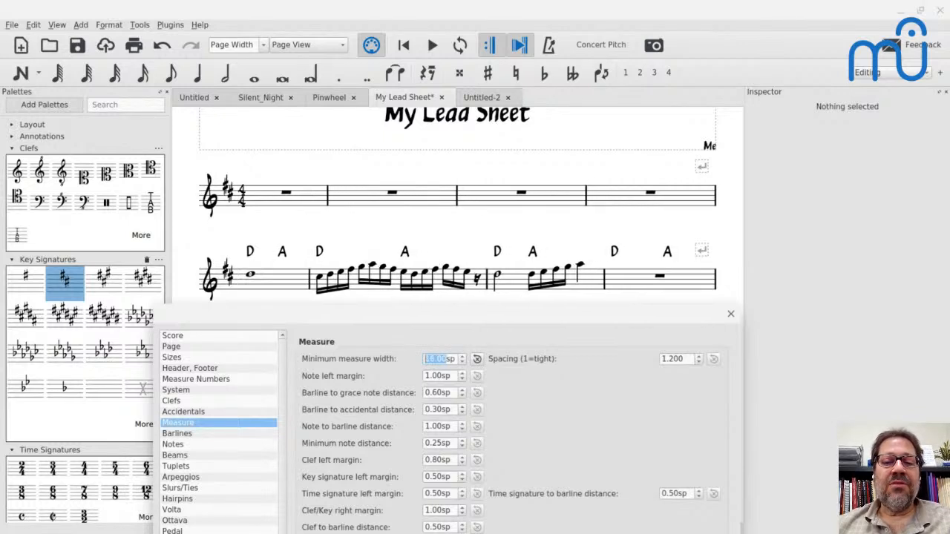
{"action": "key", "text": "Down"}
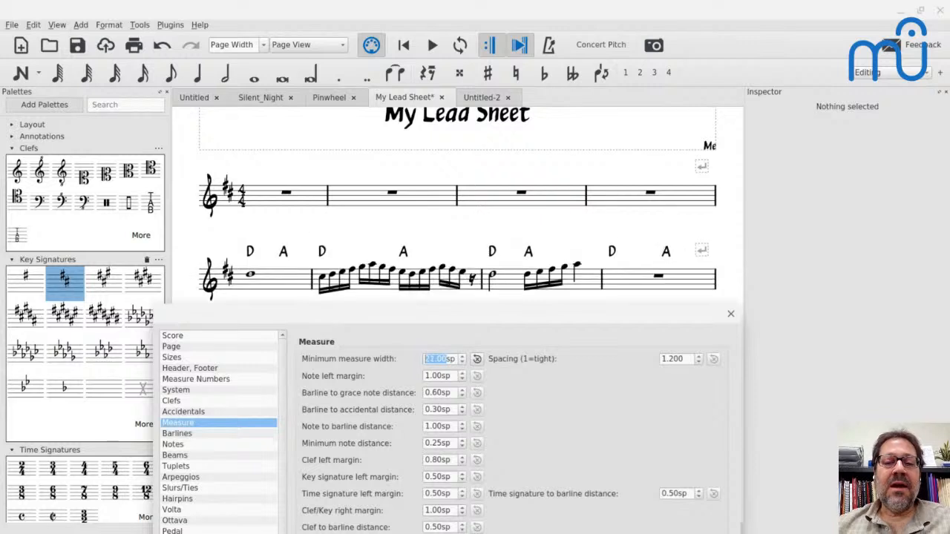
{"action": "key", "text": "Up"}
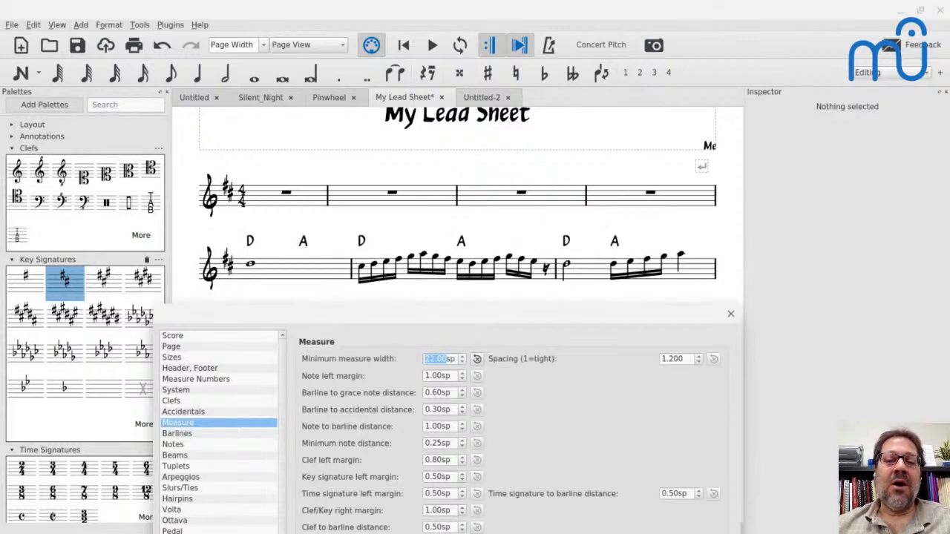
{"action": "key", "text": "Down"}
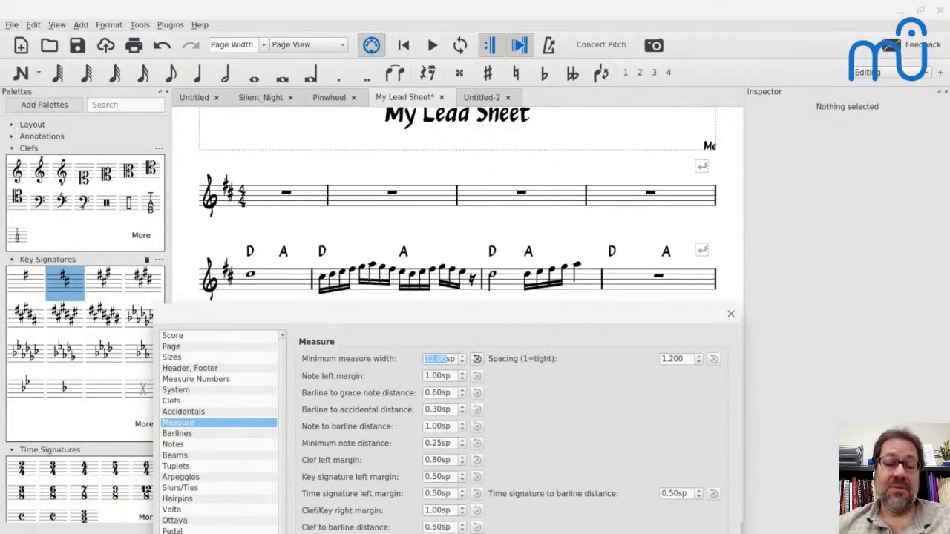
{"action": "key", "text": "Down"}
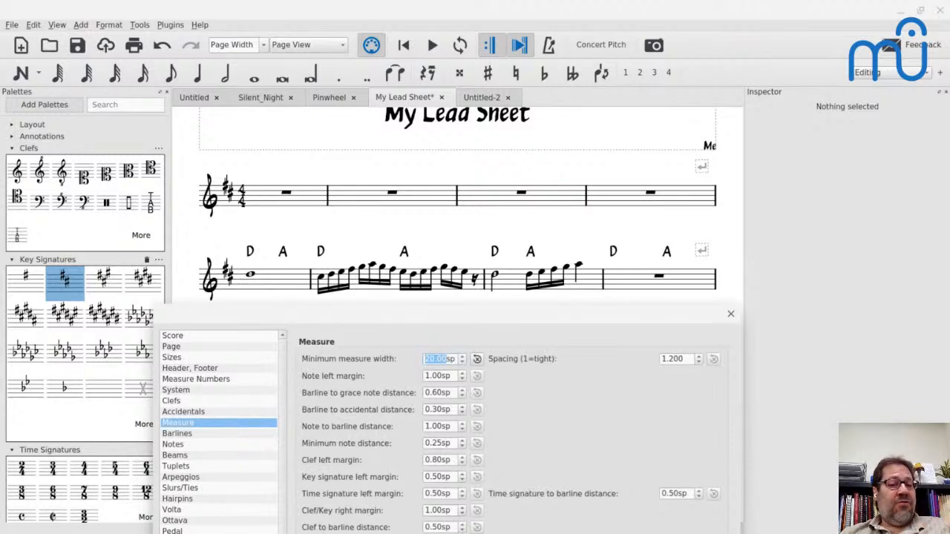
{"action": "left_click", "coordinate": [730, 315]}
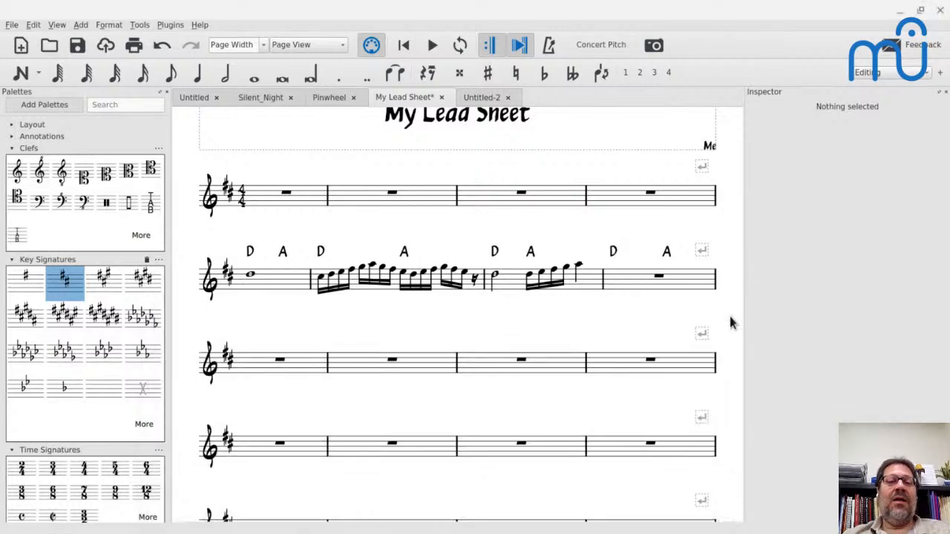
- Check the lead sheet's page size and staff space in the page settings, and recheck its Measure style settings
{"action": "left_click", "coordinate": [108, 25]}
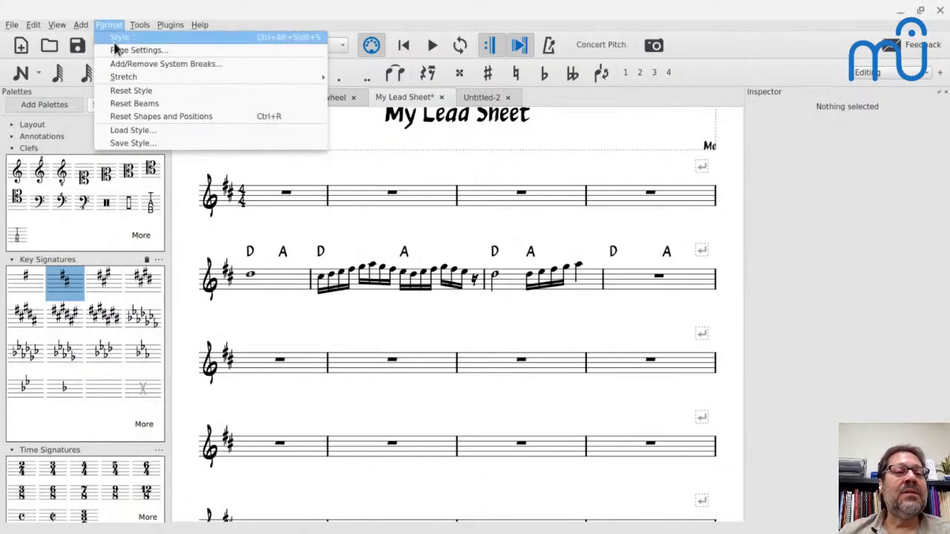
{"action": "left_click", "coordinate": [123, 49]}
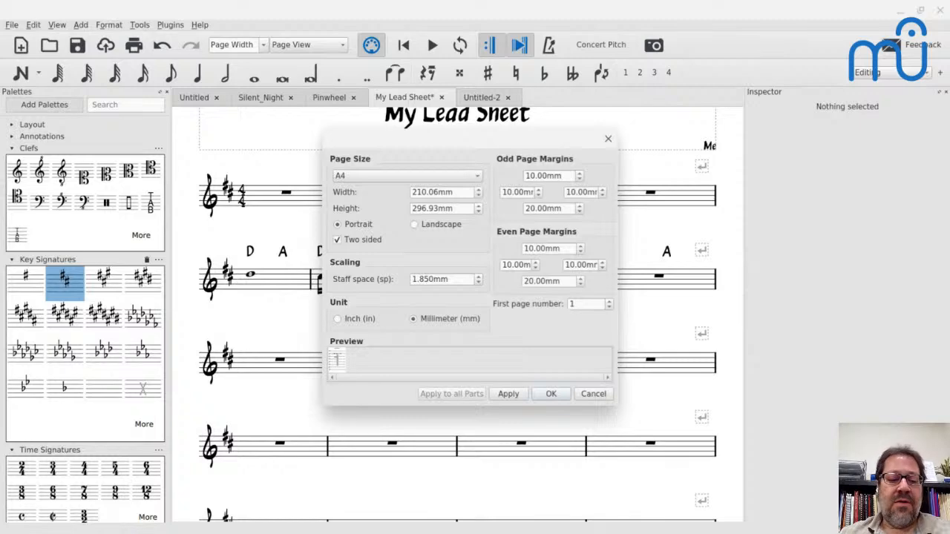
{"action": "key", "text": "Escape"}
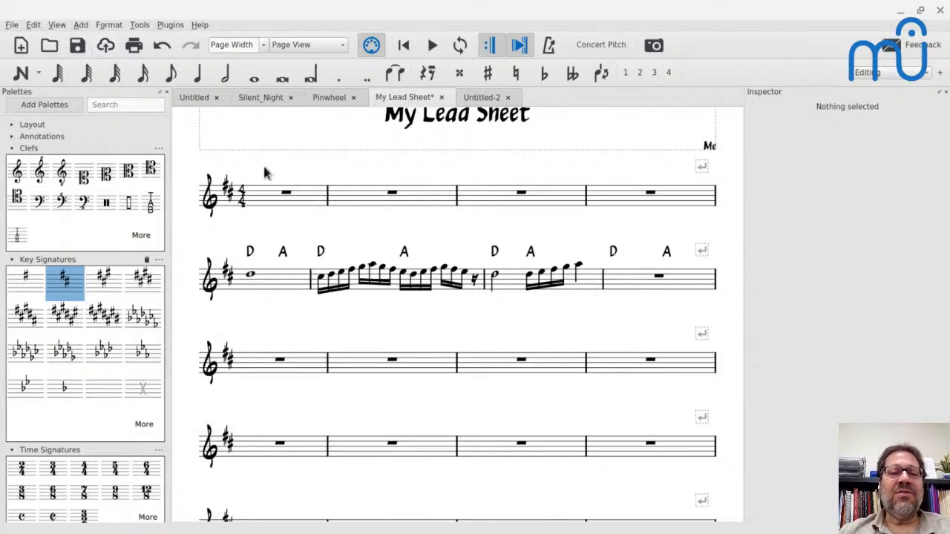
{"action": "left_click", "coordinate": [110, 26]}
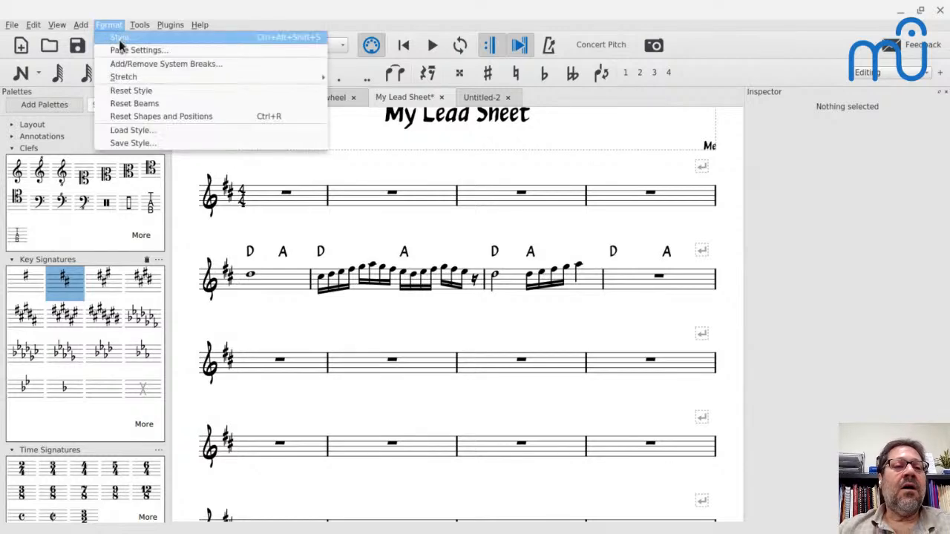
{"action": "left_click", "coordinate": [120, 39]}
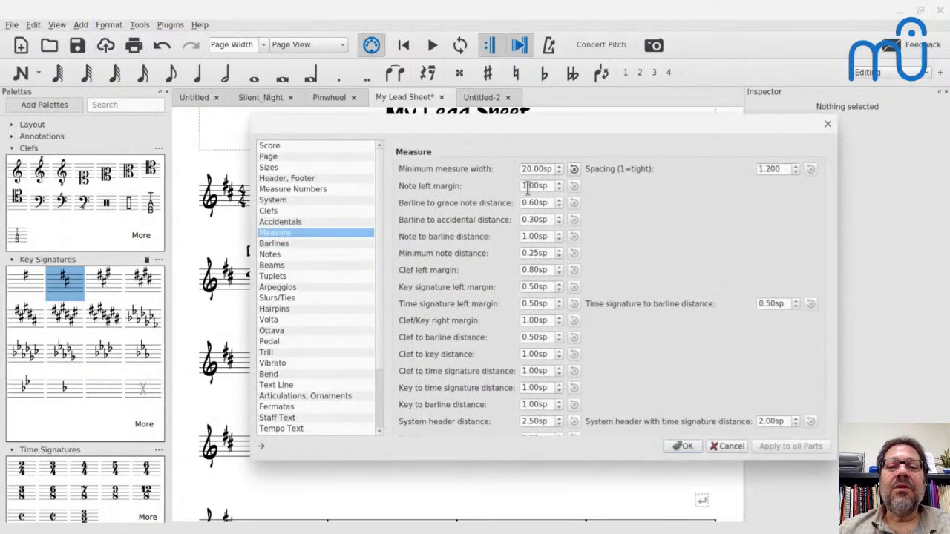
{"action": "left_click", "coordinate": [683, 447]}
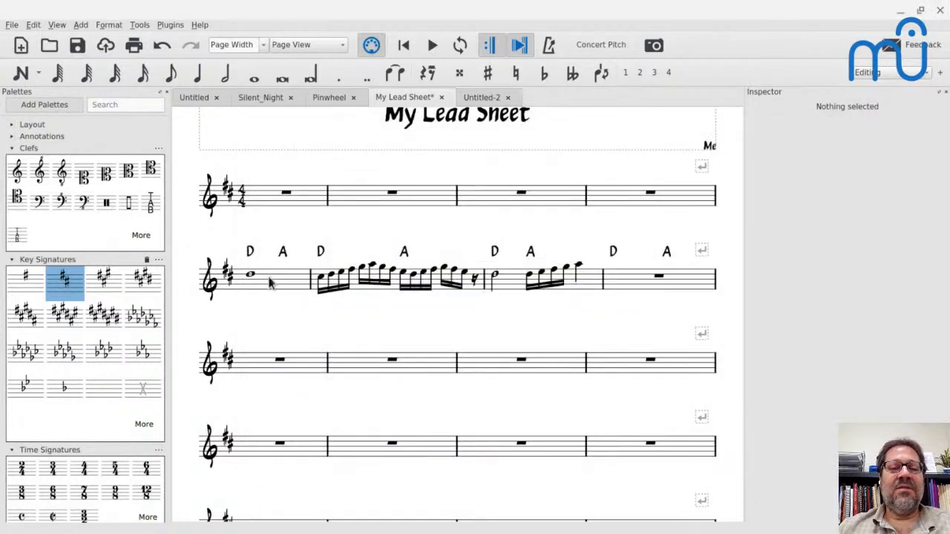
- Undo the recent spacing changes in the lead sheet to compare the layouts, and redo them
{"action": "key", "text": "ctrl+z"}
{"action": "key", "text": "ctrl+z"}
{"action": "key", "text": "ctrl+z"}
{"action": "key", "text": "ctrl+z"}
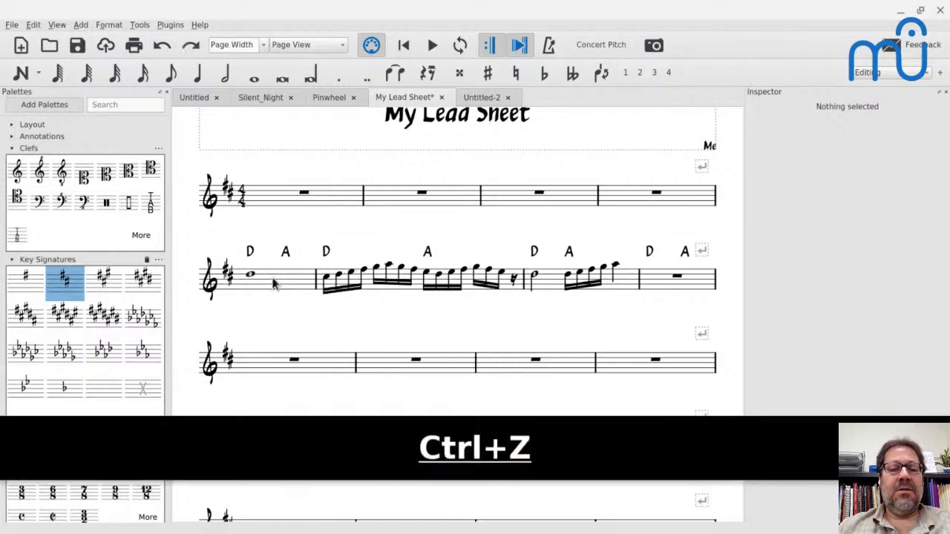
{"action": "key", "text": "ctrl+z"}
{"action": "key", "text": "ctrl+z"}
{"action": "key", "text": "ctrl+z"}
{"action": "key", "text": "ctrl+z"}
{"action": "key", "text": "ctrl+z"}
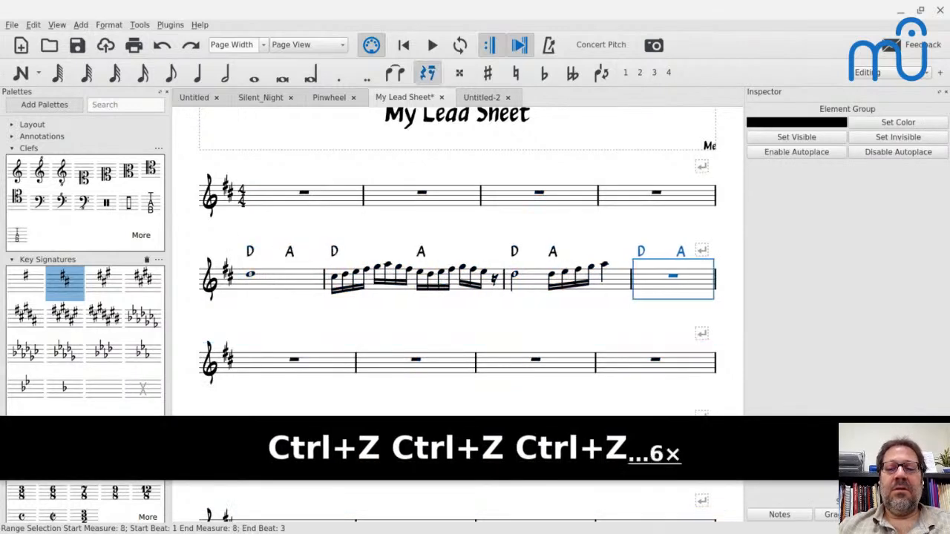
{"action": "key", "text": "ctrl+shift+z"}
{"action": "key", "text": "ctrl+shift+z"}
{"action": "key", "text": "ctrl+shift+z"}
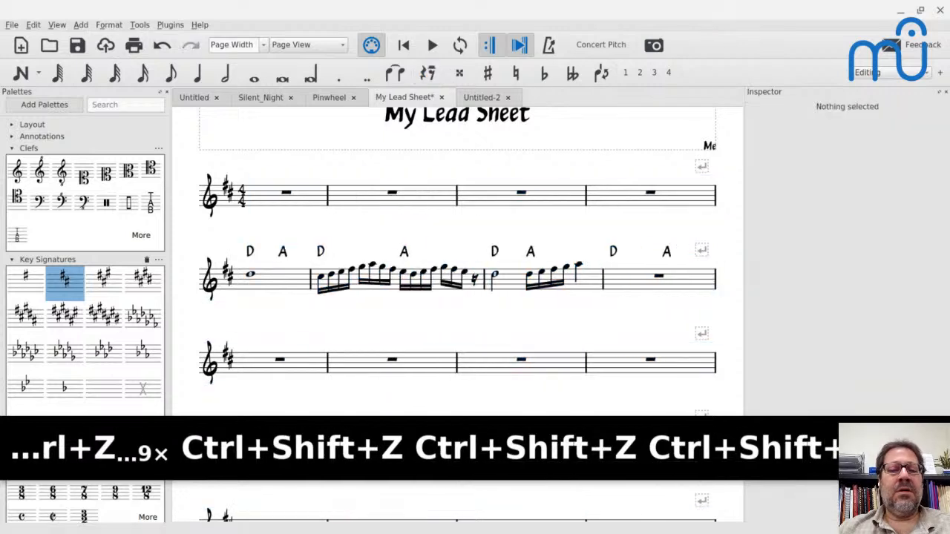
- Increase the layout stretch of the measure with the whole note, the first on the second system, by five increments
{"action": "left_click", "coordinate": [288, 290]}
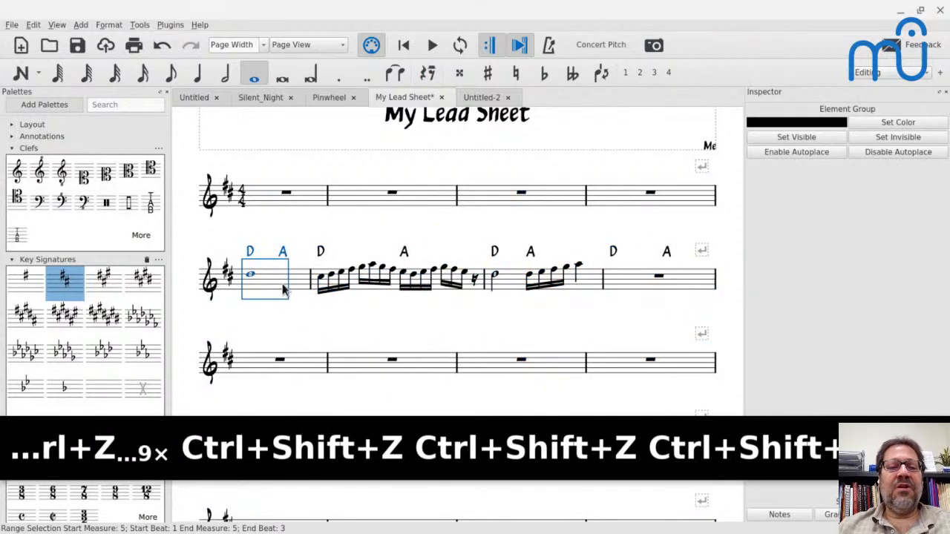
{"action": "key", "text": "shift+bracketright"}
{"action": "key", "text": "shift+bracketright"}
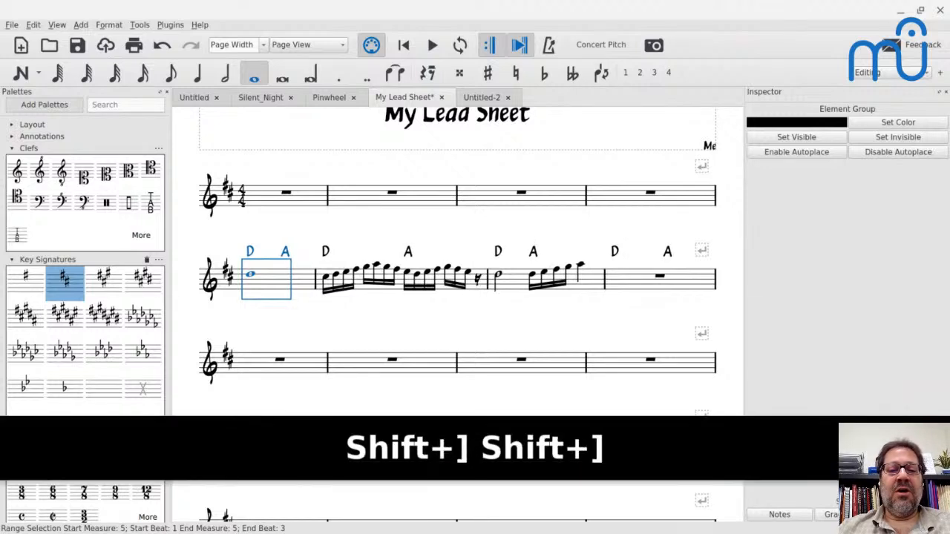
{"action": "key", "text": "shift+bracketright"}
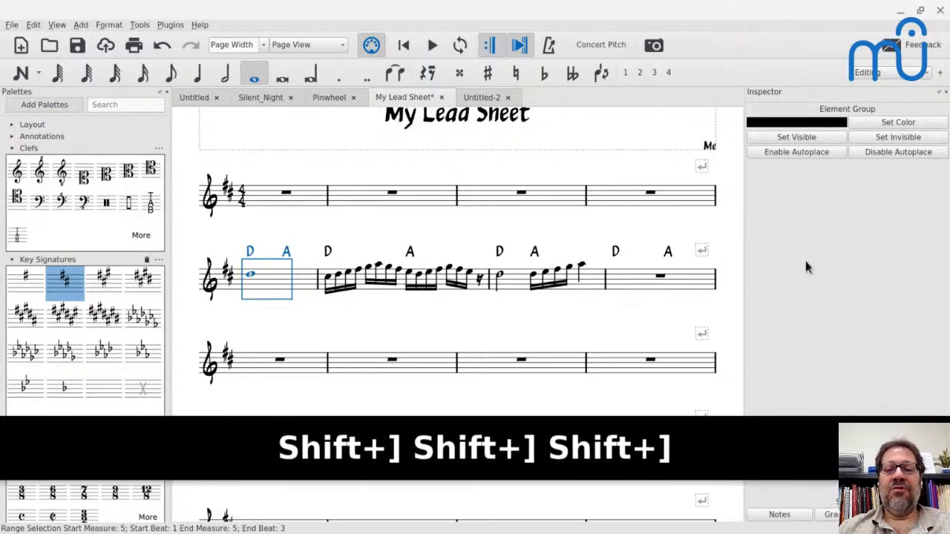
{"action": "key", "text": "shift+bracketright"}
{"action": "key", "text": "shift+bracketright"}
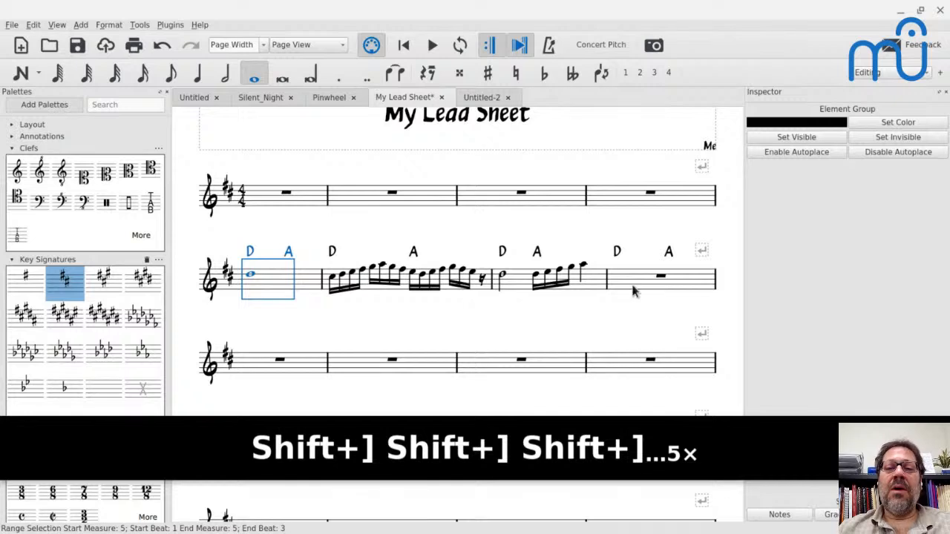
- Increase the layout stretch of the third measure on the second system, and reduce it until four measures fit on that system
{"action": "left_click", "coordinate": [524, 291]}
{"action": "key", "text": "shift+bracketright"}
{"action": "key", "text": "shift+bracketright"}
{"action": "key", "text": "shift+bracketright"}
{"action": "key", "text": "shift+bracketright"}
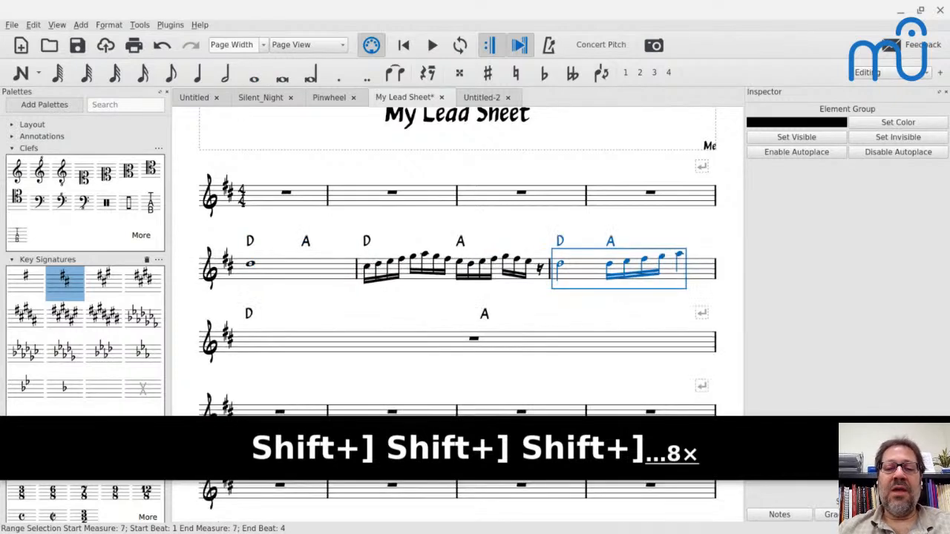
{"action": "key", "text": "shift+bracketleft"}
{"action": "key", "text": "shift+bracketleft"}
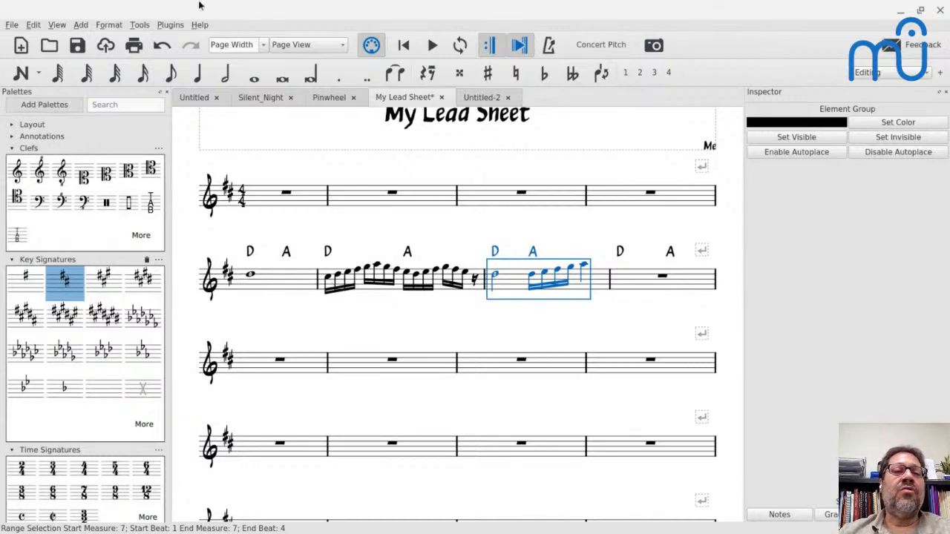
- Set the score's minimum note distance to 0.00 sp in the Measure style settings
{"action": "left_click", "coordinate": [109, 25]}
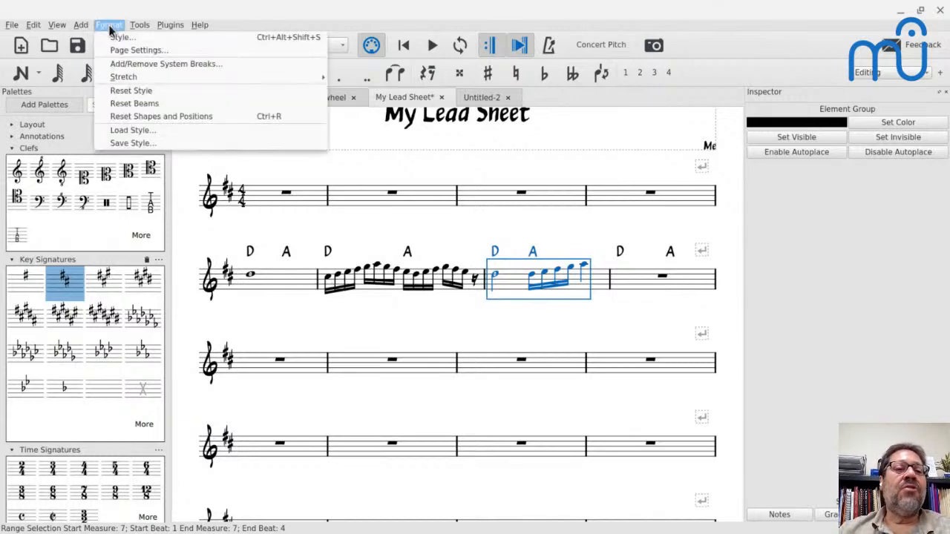
{"action": "left_click", "coordinate": [113, 37]}
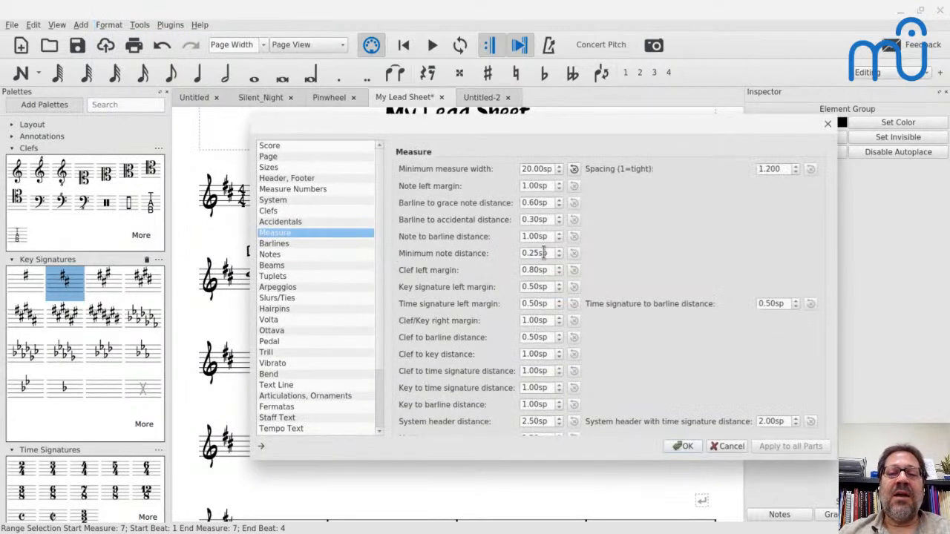
{"action": "left_click_drag", "start_coordinate": [542, 131], "coordinate": [699, 127]}
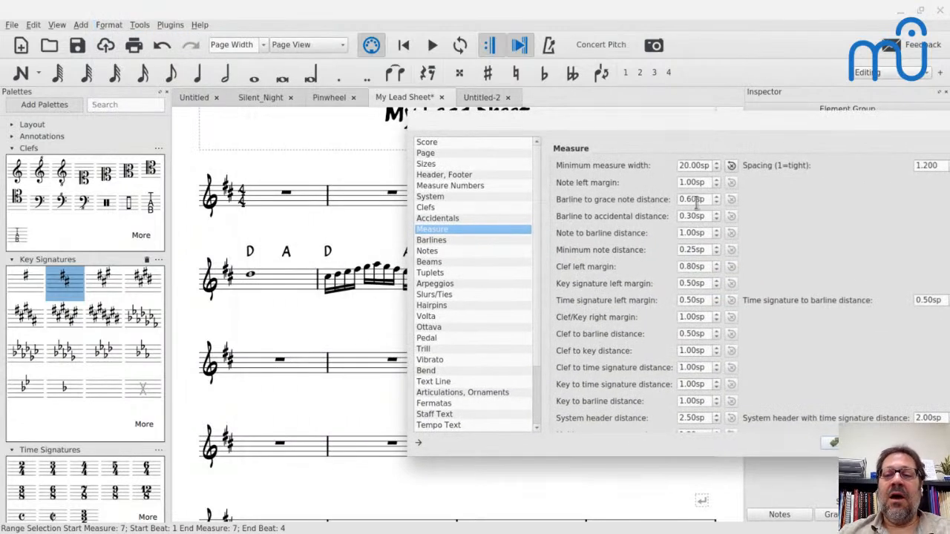
{"action": "left_click", "coordinate": [695, 250]}
{"action": "key", "text": "Down"}
{"action": "key", "text": "Down"}
{"action": "key", "text": "Down"}
{"action": "key", "text": "Down"}
{"action": "key", "text": "Down"}
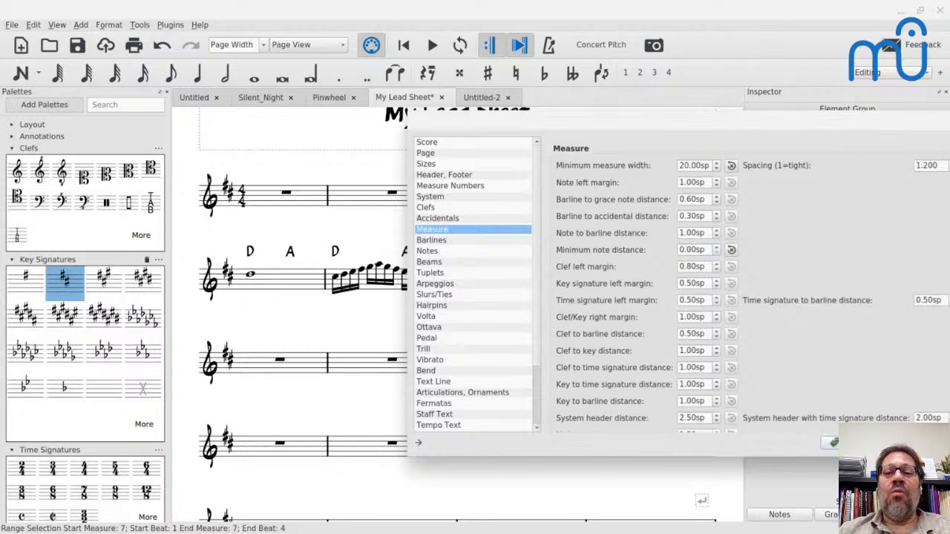
{"action": "left_click", "coordinate": [831, 442]}
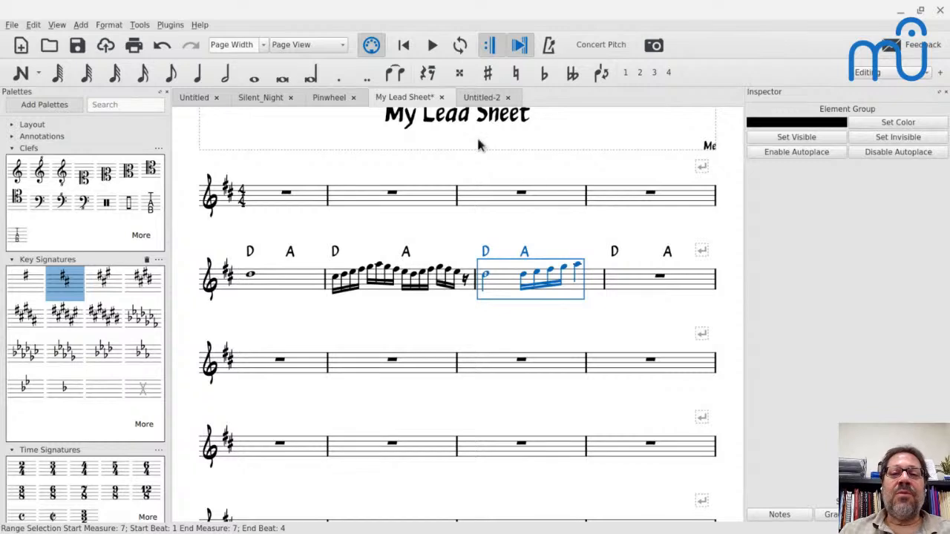
- Add system breaks every 4 measures throughout the Untitled-2 score
{"action": "left_click", "coordinate": [481, 97]}
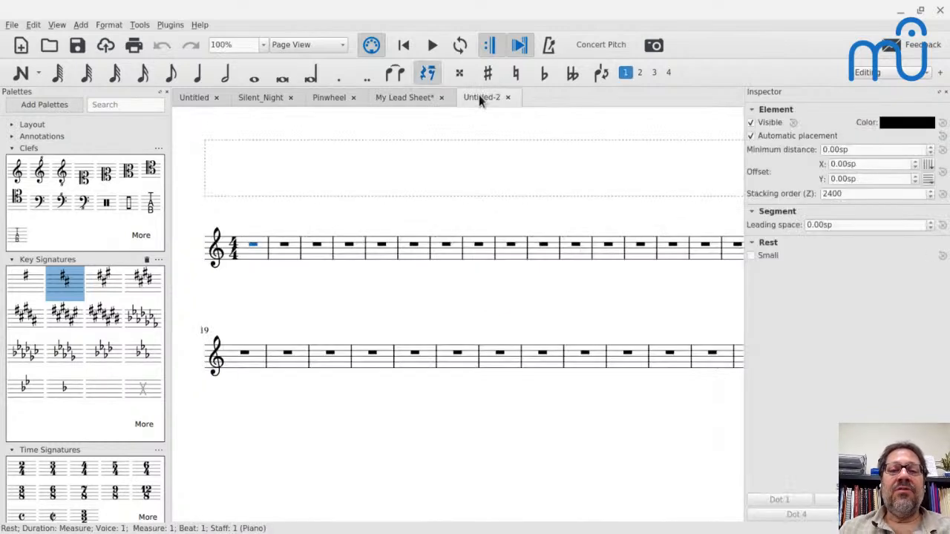
{"action": "left_click", "coordinate": [110, 25]}
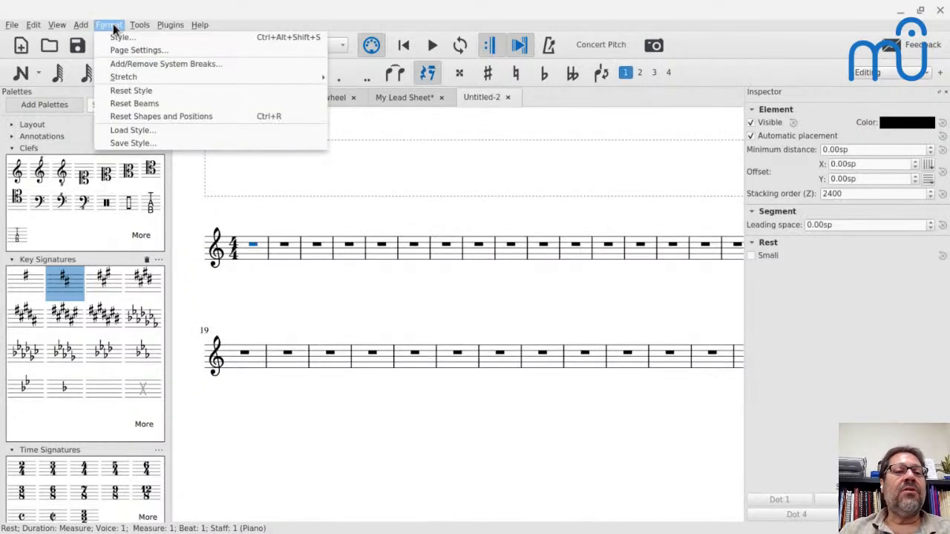
{"action": "left_click", "coordinate": [138, 64]}
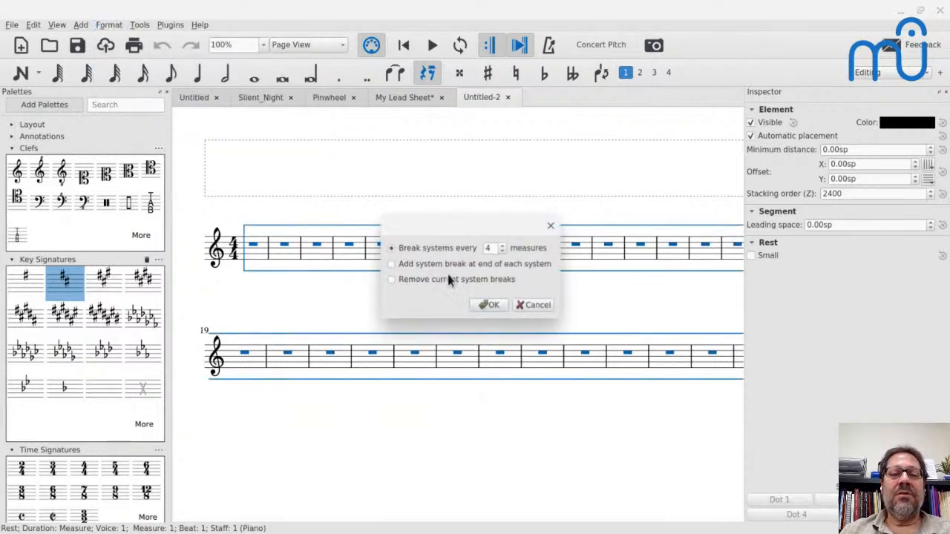
{"action": "left_click", "coordinate": [489, 305]}
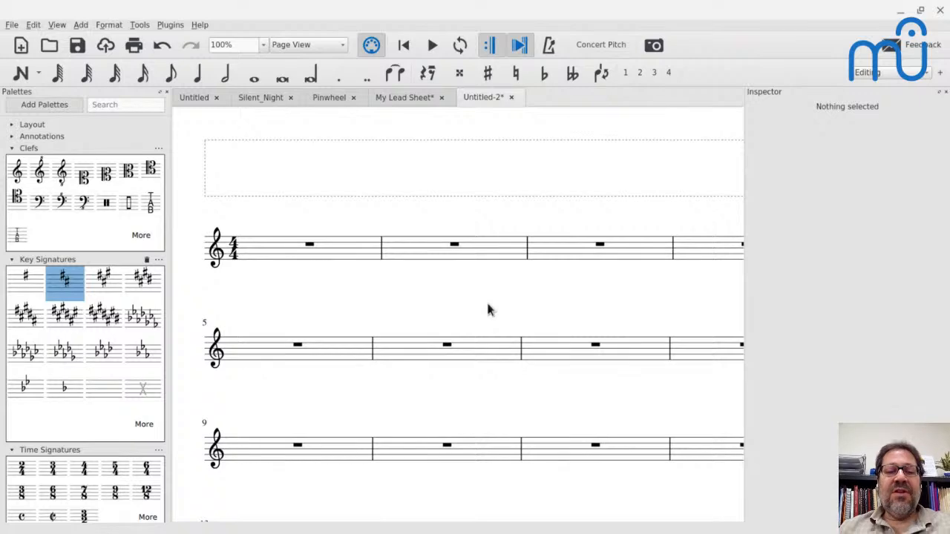
{"action": "key", "text": "alt+Tab"}
{"action": "key", "text": "alt+Tab"}
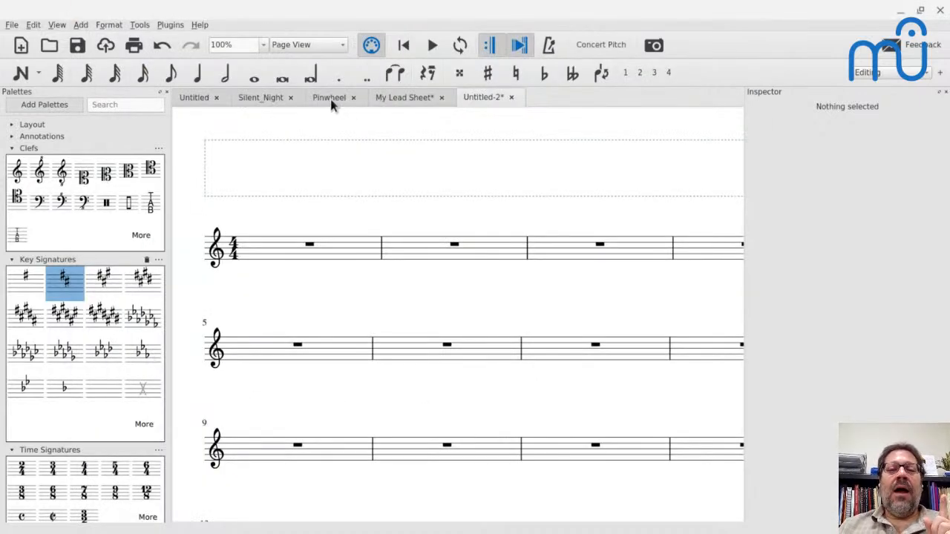
- Undo the score-wide system breaks and add system breaks every 4 measures for measures 1 through 11 only
{"action": "key", "text": "ctrl+z"}
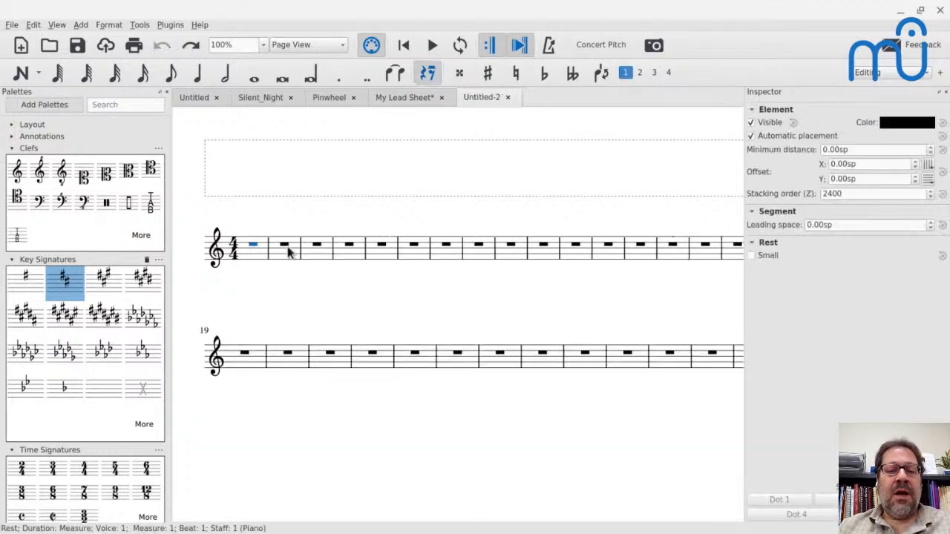
{"action": "left_click", "coordinate": [255, 256]}
{"action": "left_click", "coordinate": [568, 256], "text": "shift"}
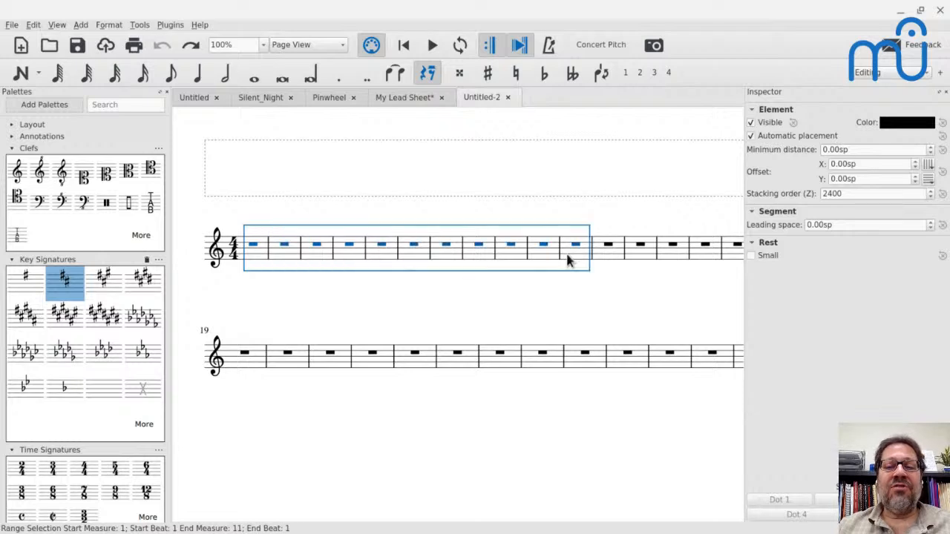
{"action": "left_click", "coordinate": [111, 27]}
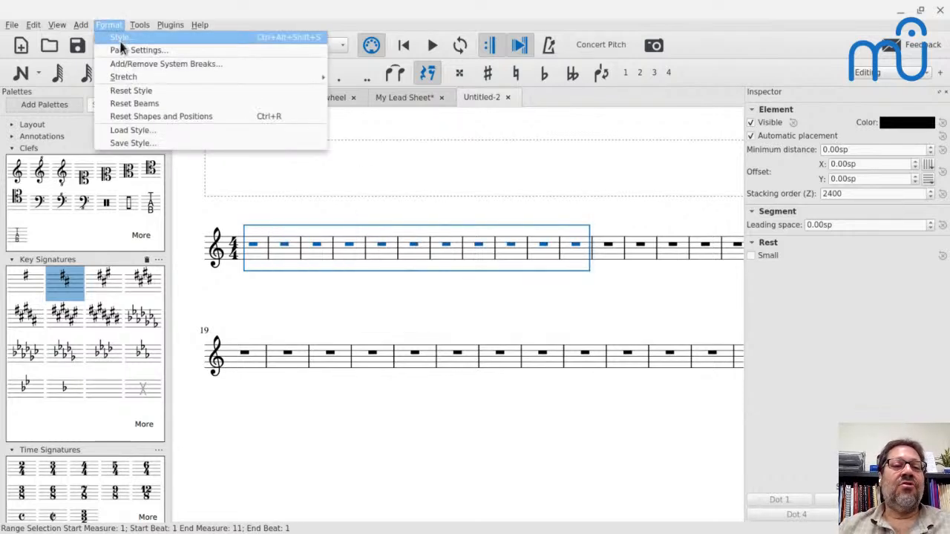
{"action": "left_click", "coordinate": [126, 65]}
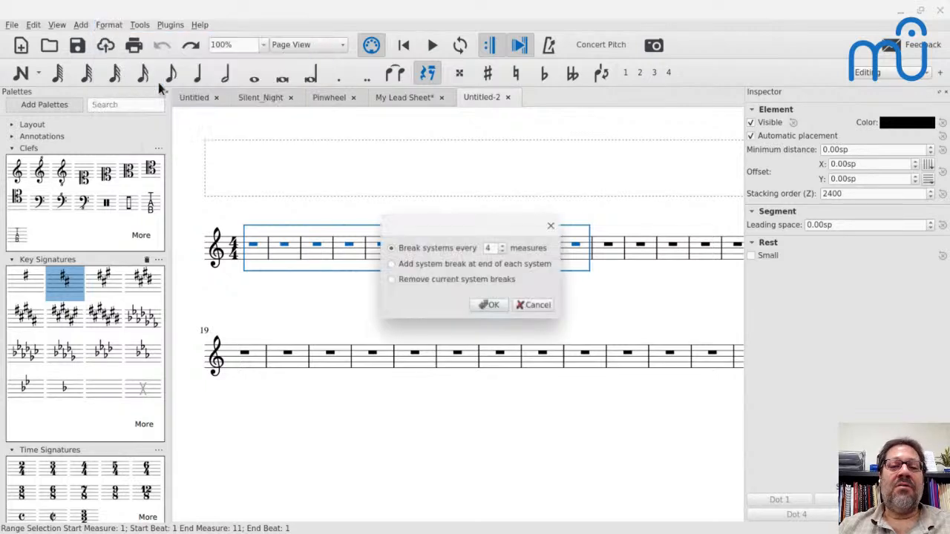
{"action": "left_click", "coordinate": [492, 307]}
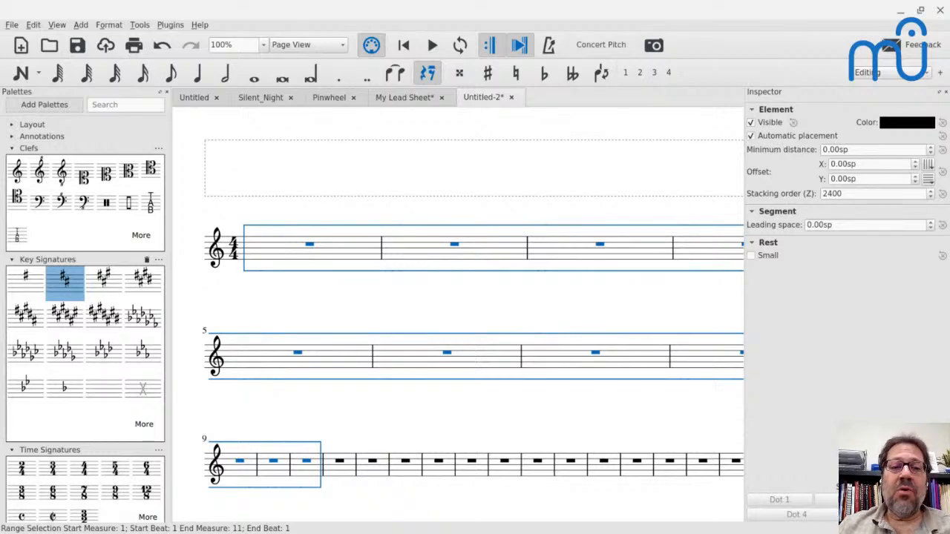
- Examine the measures per system and the first and second endings on the first page of the Pinwheel score
{"action": "left_click", "coordinate": [339, 98]}
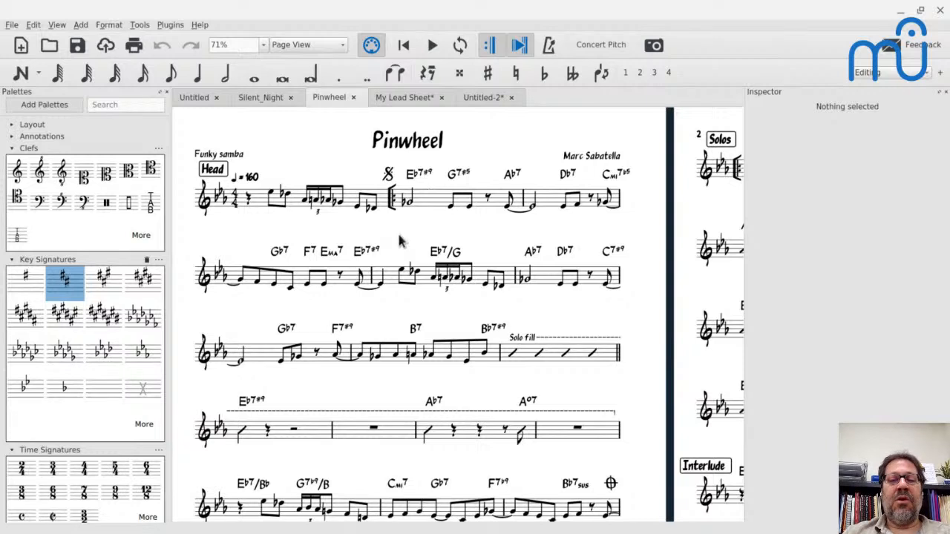
{"action": "scroll", "coordinate": [398, 241], "scroll_direction": "down", "scroll_amount": 1}
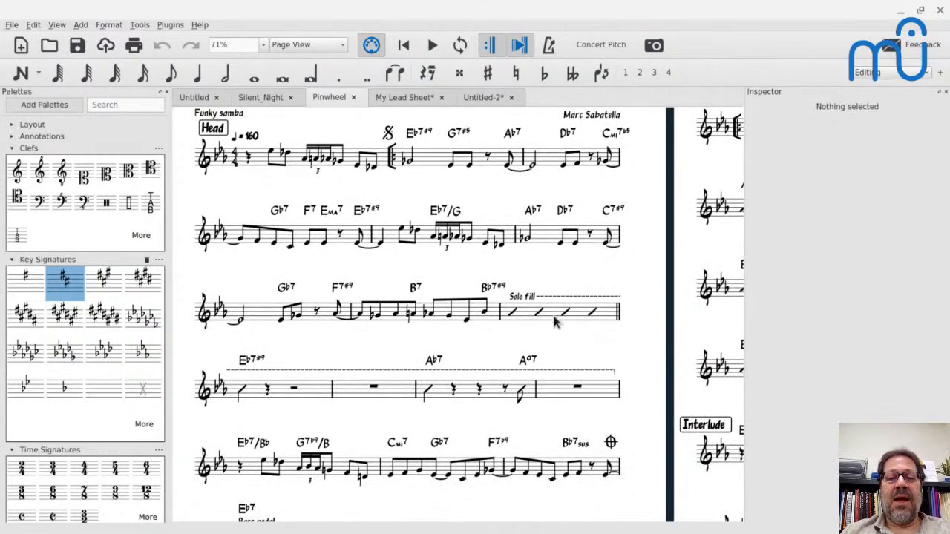
{"action": "scroll", "coordinate": [538, 361], "scroll_direction": "down", "scroll_amount": 1}
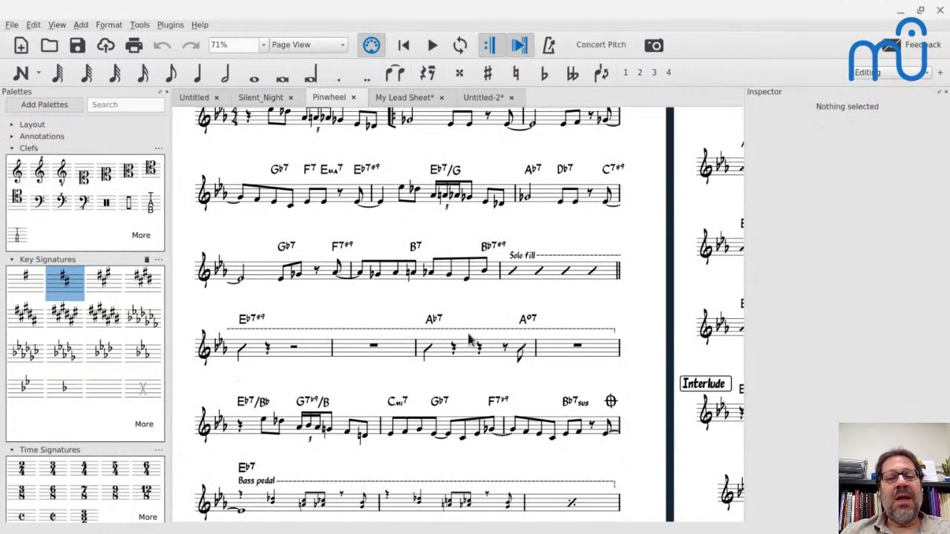
{"action": "scroll", "coordinate": [304, 331], "scroll_direction": "down", "scroll_amount": 3}
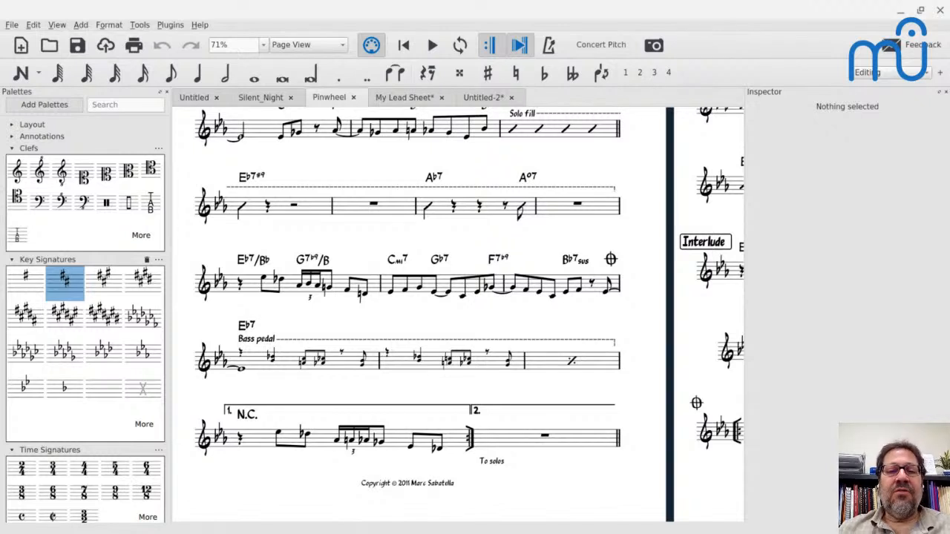
- In the Untitled-2 score, add a first ending over measure 8 and a closed second ending over measure 9
{"action": "left_click", "coordinate": [477, 99]}
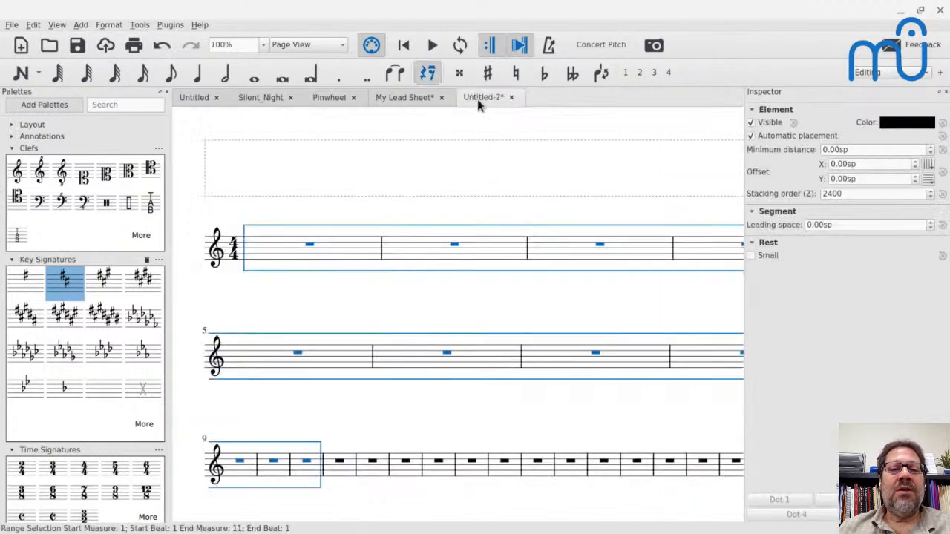
{"action": "key", "text": "ctrl+minus"}
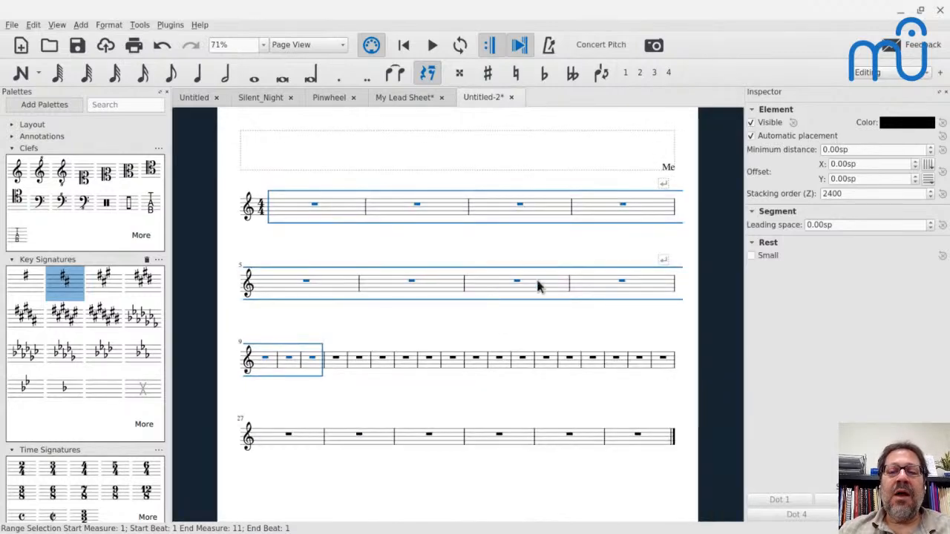
{"action": "left_click", "coordinate": [622, 284]}
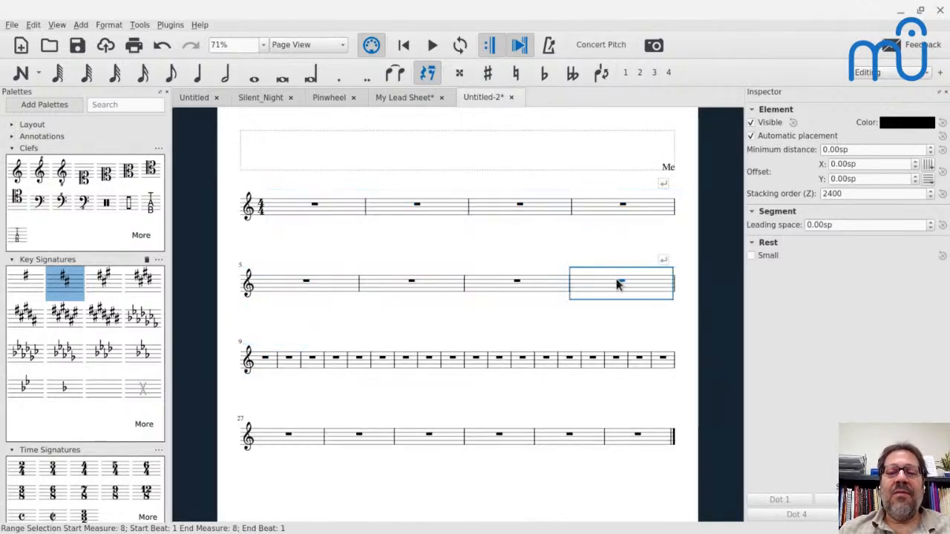
{"action": "scroll", "coordinate": [39, 429], "scroll_direction": "down", "scroll_amount": 6}
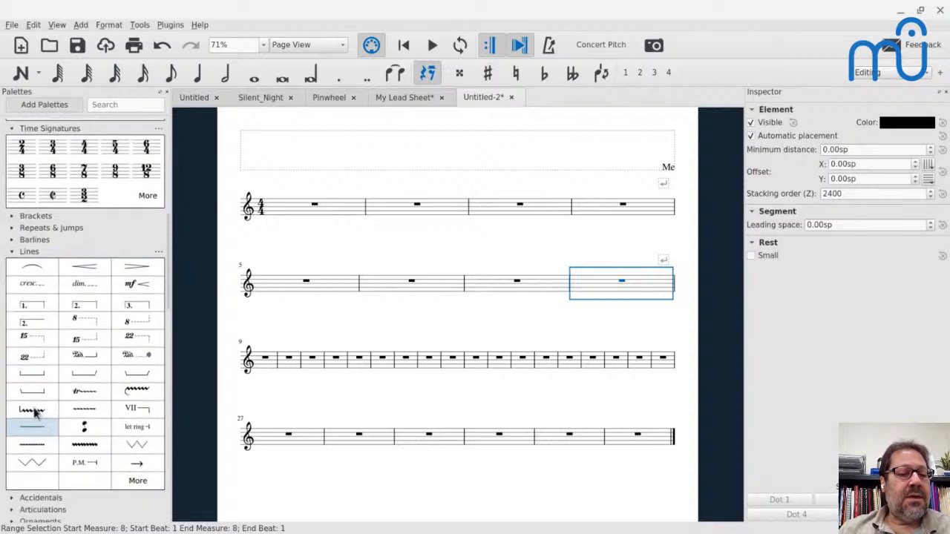
{"action": "scroll", "coordinate": [30, 326], "scroll_direction": "down", "scroll_amount": 3}
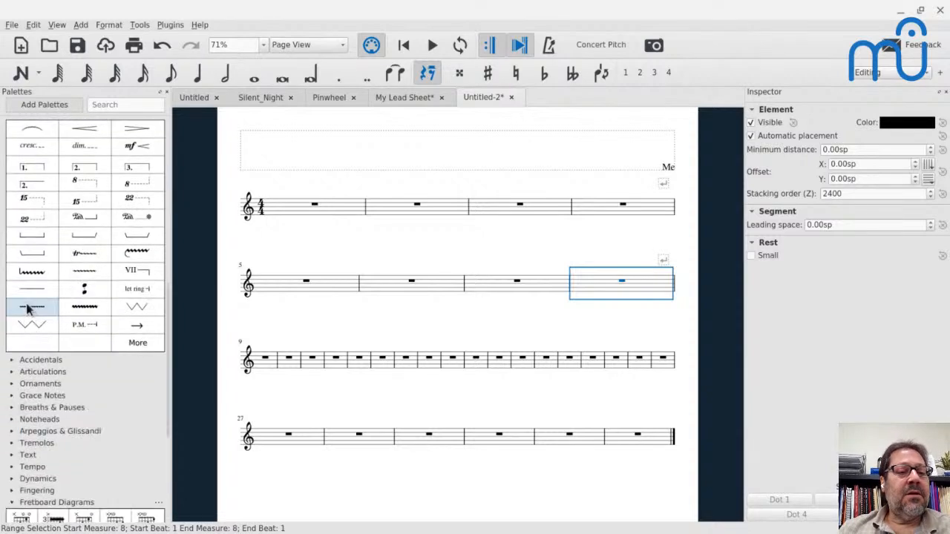
{"action": "left_click", "coordinate": [30, 170]}
{"action": "left_click", "coordinate": [267, 361]}
{"action": "left_click", "coordinate": [85, 167]}
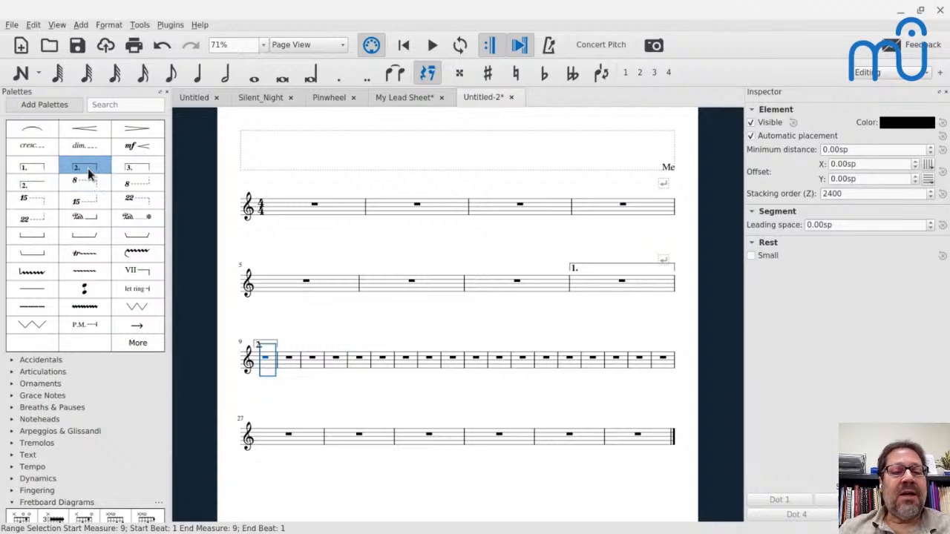
- Add a system break after measure 12 and change the barline at the end of the second ending to a double barline
{"action": "left_click", "coordinate": [334, 366]}
{"action": "key", "text": "Return"}
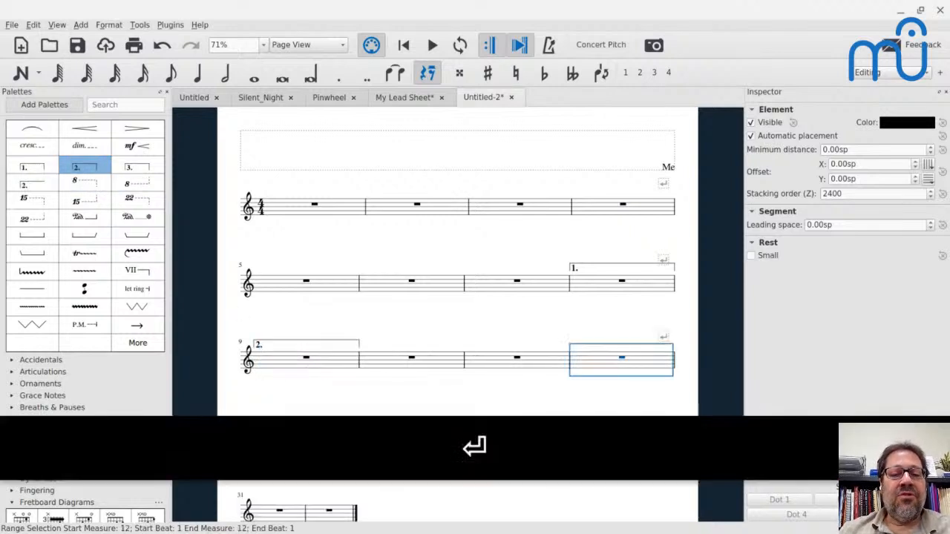
{"action": "left_click", "coordinate": [375, 363]}
{"action": "left_click", "coordinate": [359, 365]}
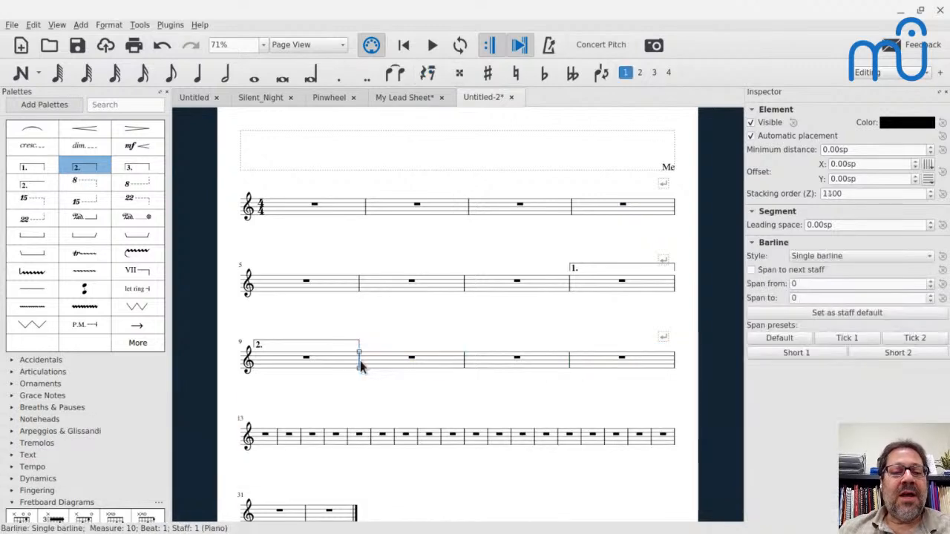
{"action": "scroll", "coordinate": [41, 345], "scroll_direction": "up", "scroll_amount": 1}
{"action": "scroll", "coordinate": [41, 345], "scroll_direction": "up", "scroll_amount": 10}
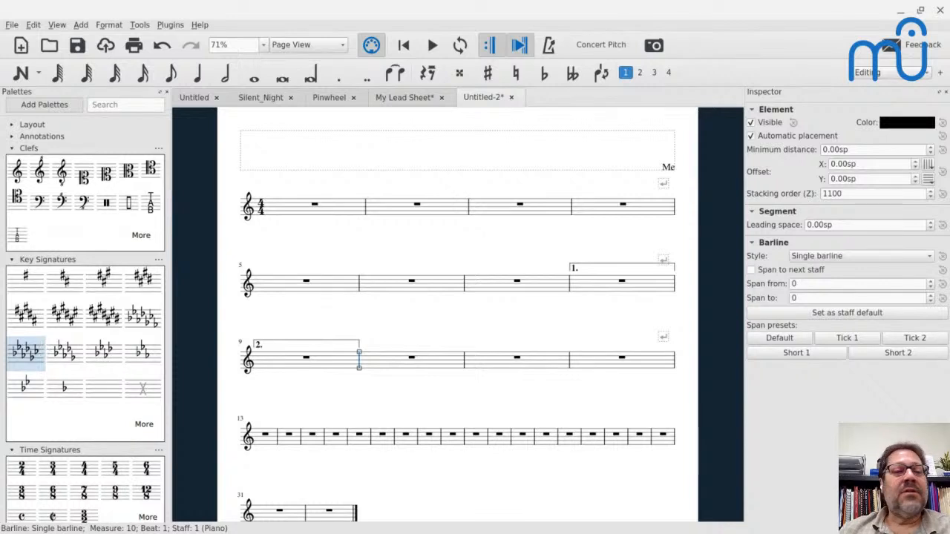
{"action": "left_click", "coordinate": [10, 126]}
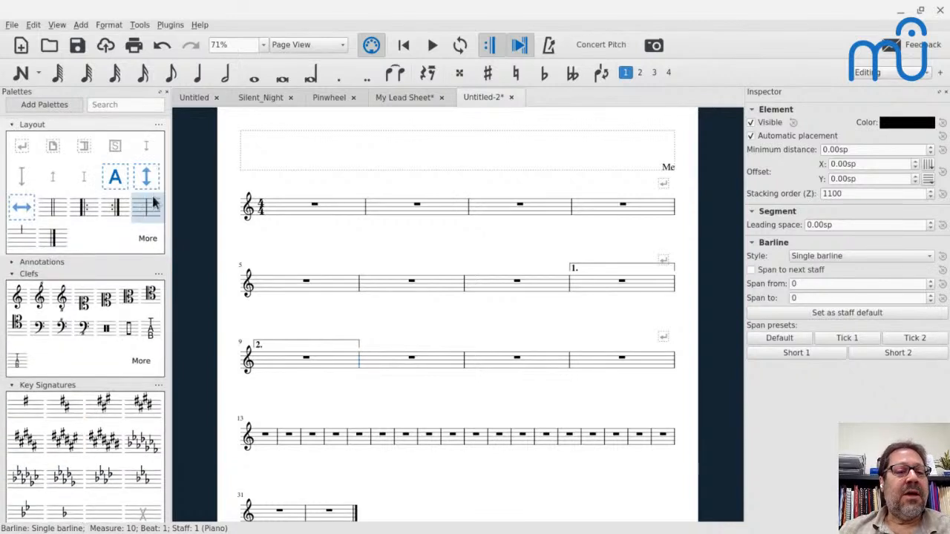
{"action": "left_click", "coordinate": [53, 207]}
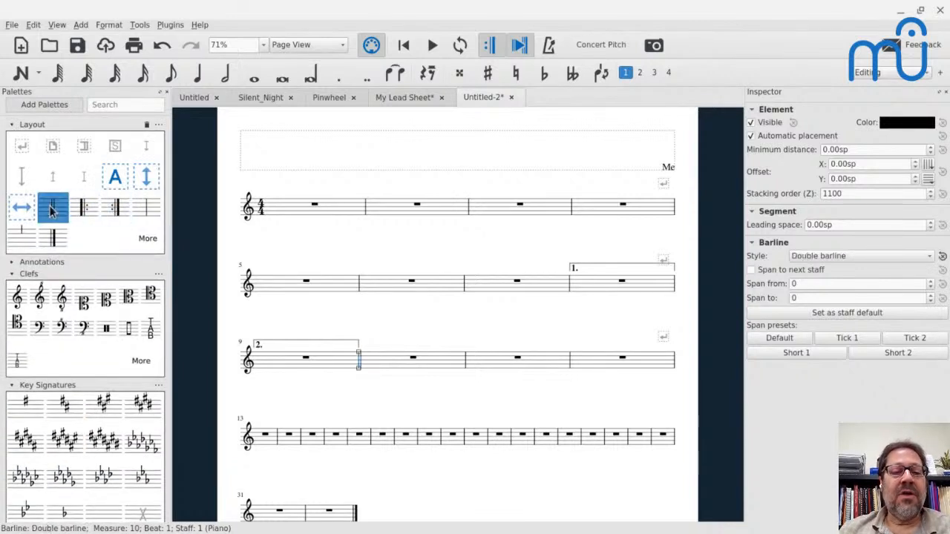
- Add an end repeat barline to the first-ending measure
{"action": "left_click", "coordinate": [656, 293]}
{"action": "left_click", "coordinate": [115, 211]}
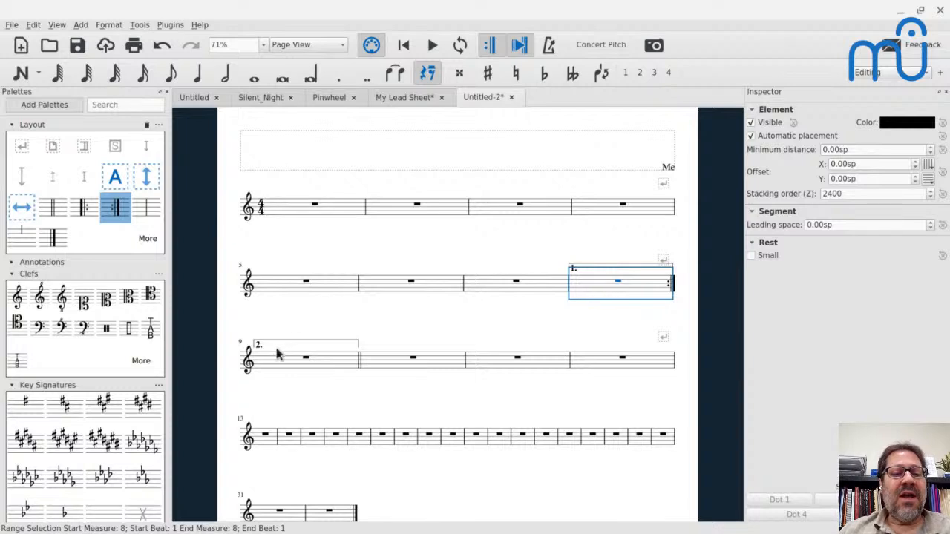
{"action": "left_click", "coordinate": [374, 364]}
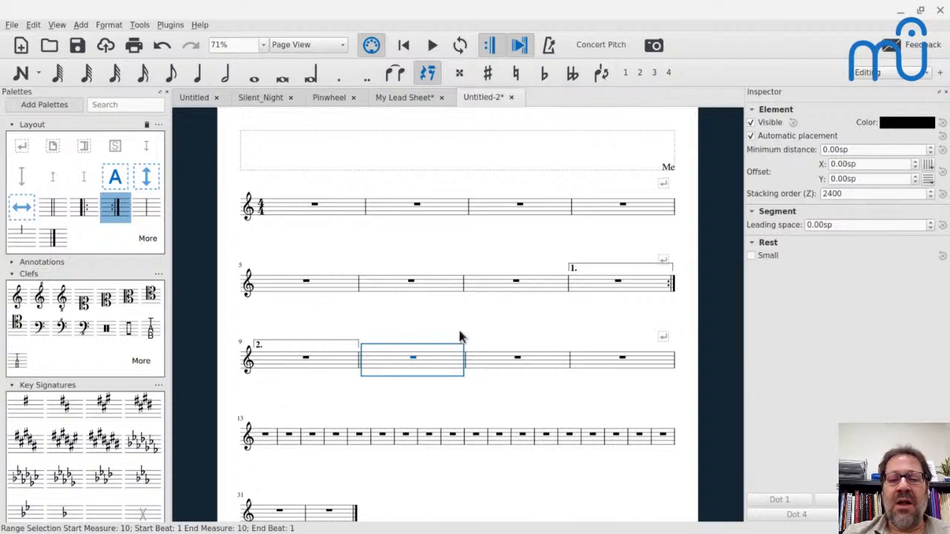
- Delete the system break after the first ending and add one at the double barline after the second ending
{"action": "left_click", "coordinate": [663, 261]}
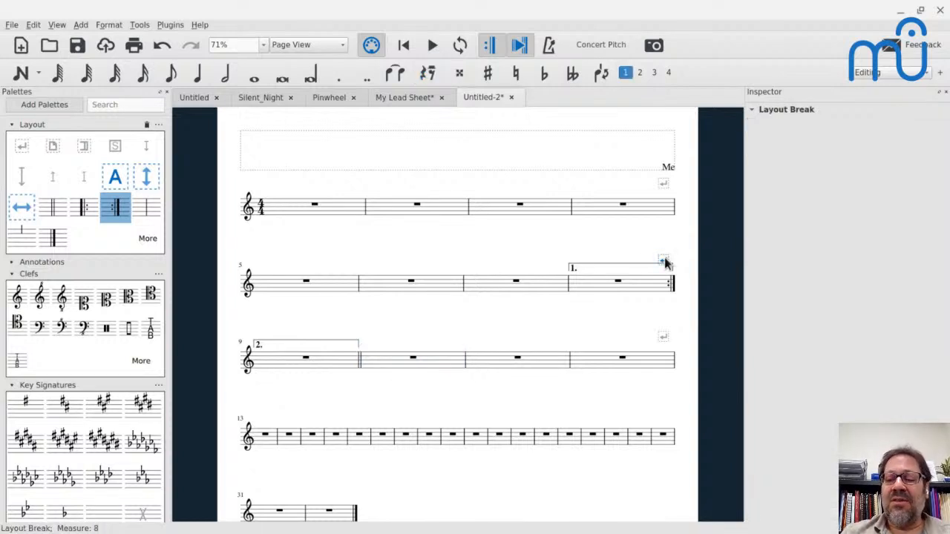
{"action": "key", "text": "BackSpace"}
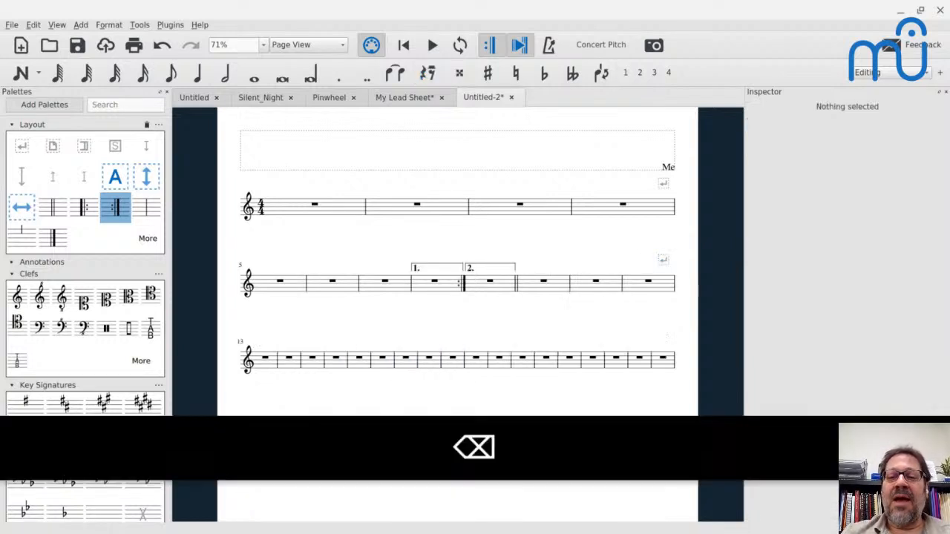
{"action": "left_click", "coordinate": [517, 285]}
{"action": "key", "text": "Return"}
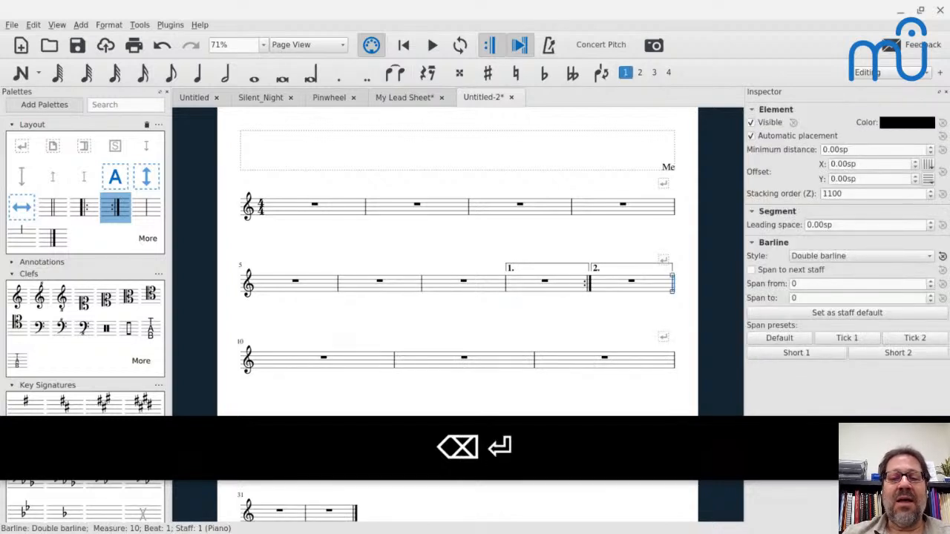
- Remove the system break after measure 12 and add one after measure 13
{"action": "scroll", "coordinate": [501, 293], "scroll_direction": "down", "scroll_amount": 1}
{"action": "left_click", "coordinate": [502, 297]}
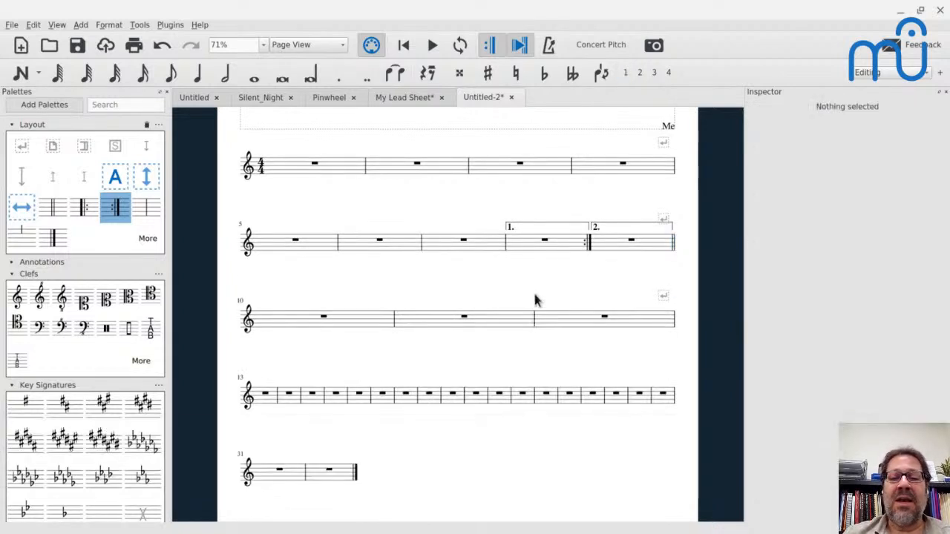
{"action": "left_click", "coordinate": [662, 296]}
{"action": "key", "text": "BackSpace"}
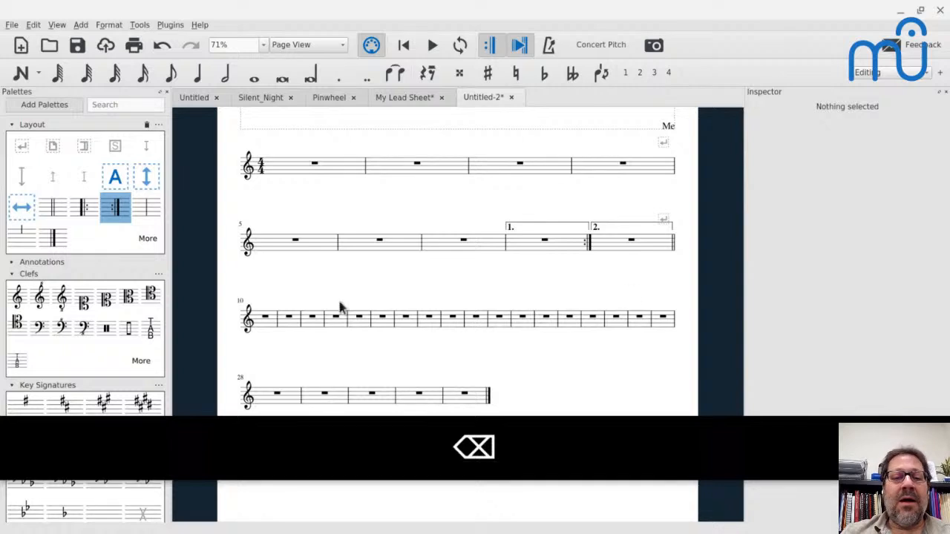
{"action": "left_click", "coordinate": [335, 318]}
{"action": "key", "text": "Return"}
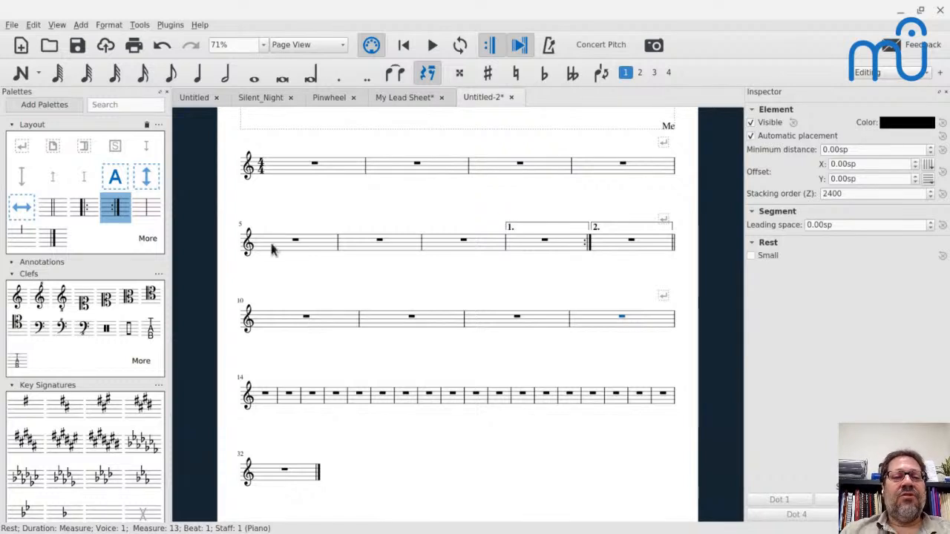
- Inspect the Show clef option in the Staff/Part Properties of the My Lead Sheet score without changing anything
{"action": "left_click", "coordinate": [334, 97]}
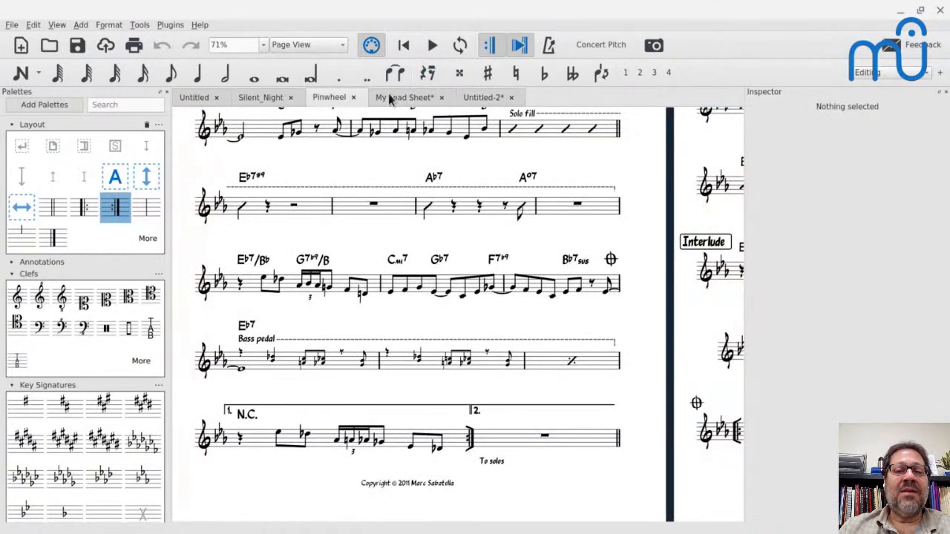
{"action": "left_click", "coordinate": [392, 98]}
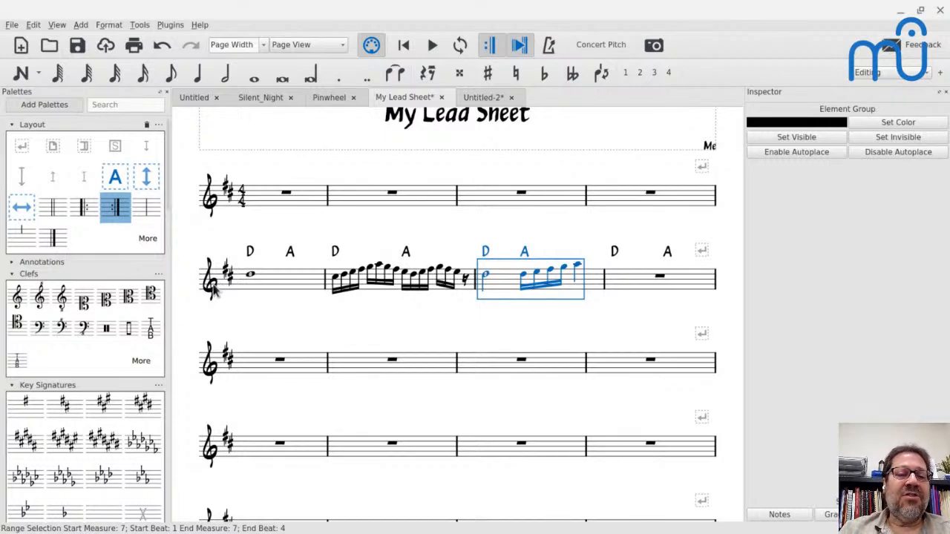
{"action": "right_click", "coordinate": [269, 201]}
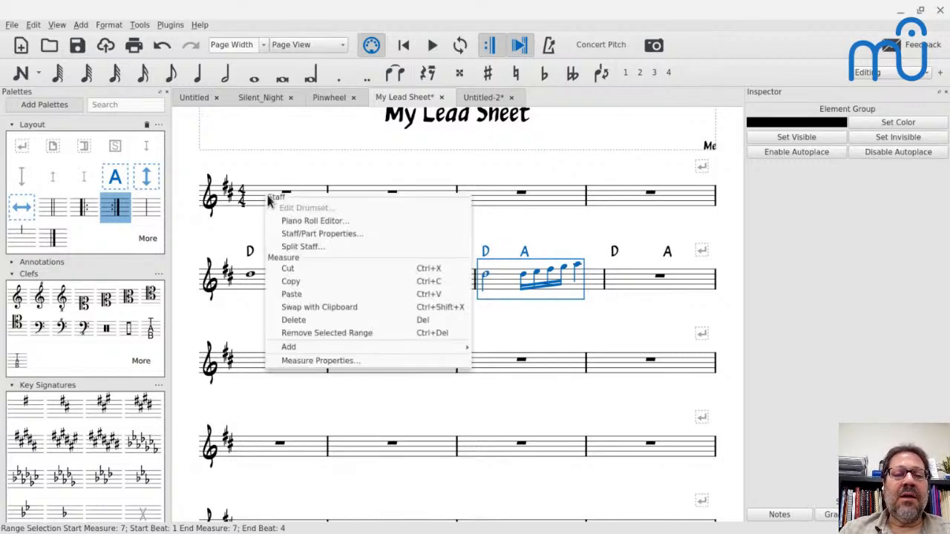
{"action": "left_click", "coordinate": [289, 234]}
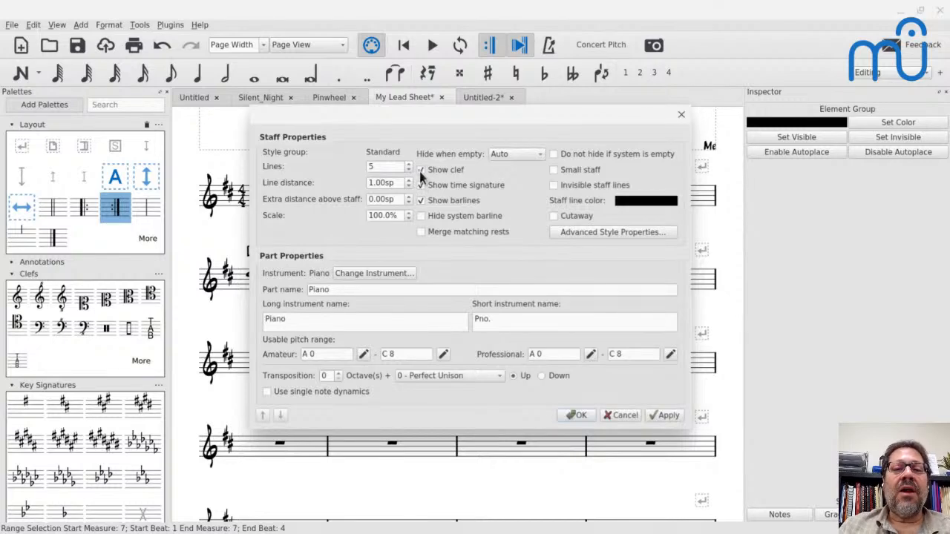
{"action": "left_click", "coordinate": [615, 417]}
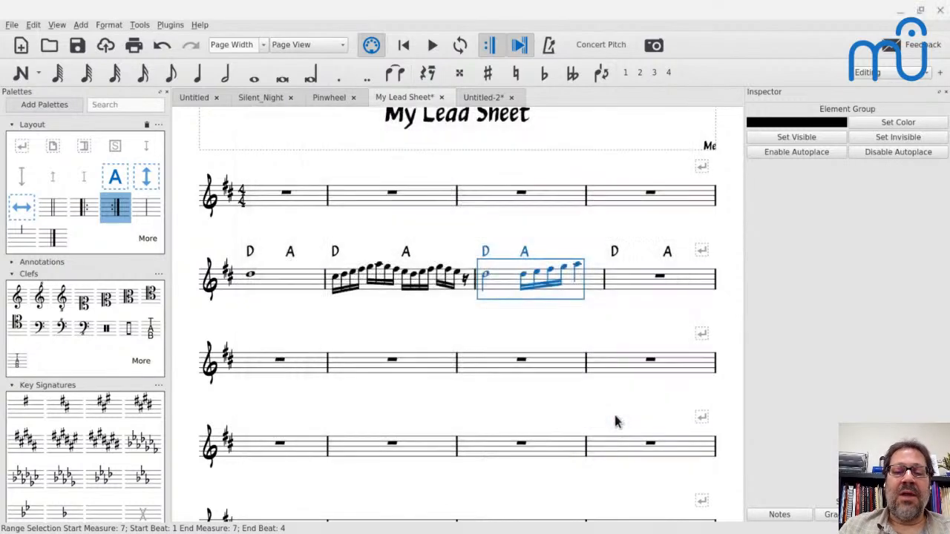
- Turn off Create clef for all systems and Create key signature for all systems in the Page style settings
{"action": "left_click", "coordinate": [98, 27]}
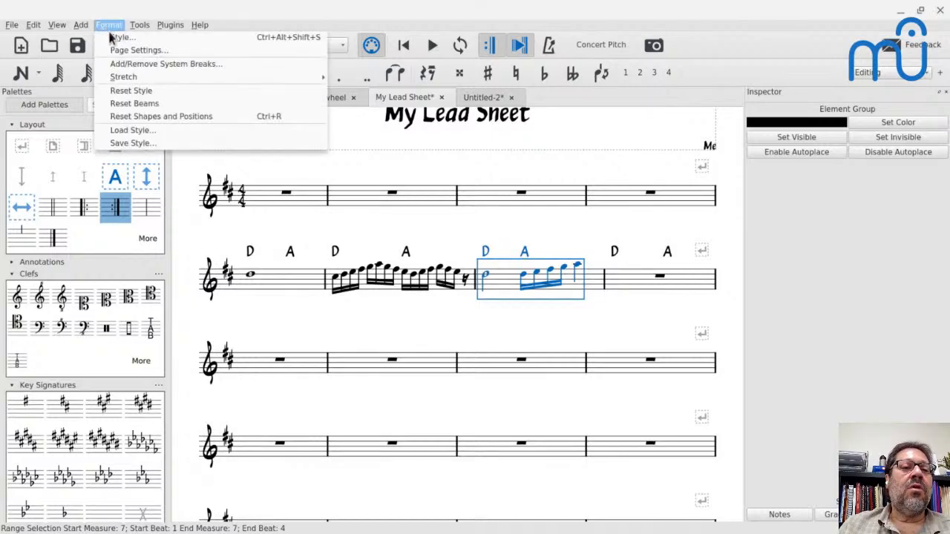
{"action": "left_click", "coordinate": [119, 37]}
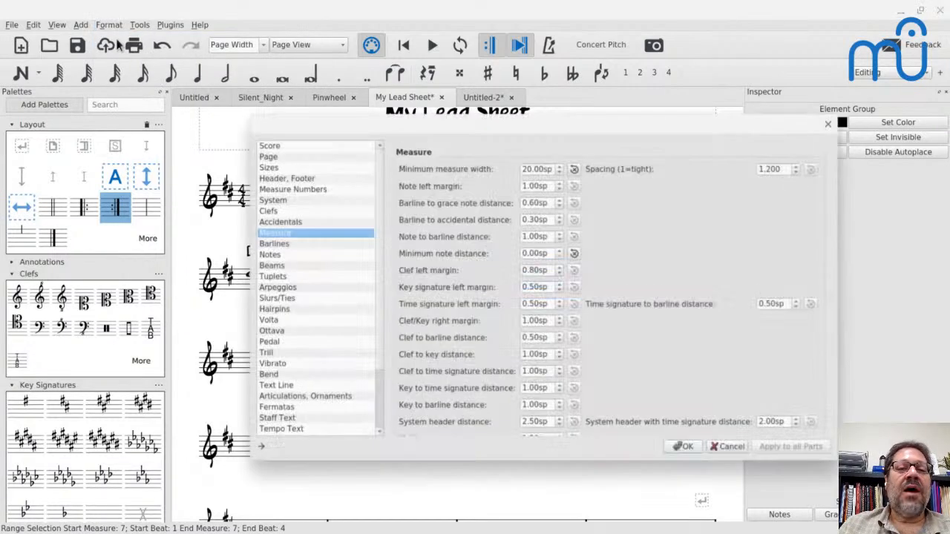
{"action": "left_click", "coordinate": [297, 158]}
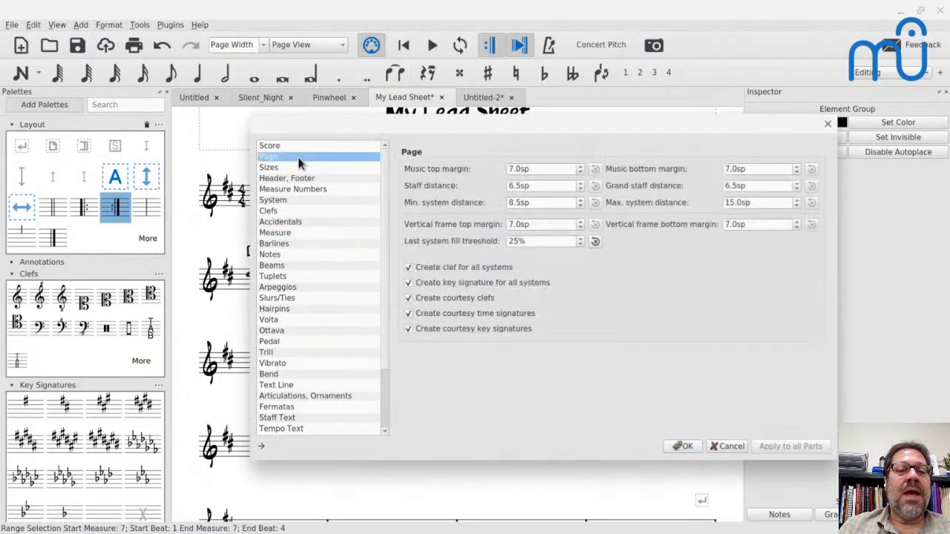
{"action": "left_click", "coordinate": [410, 270]}
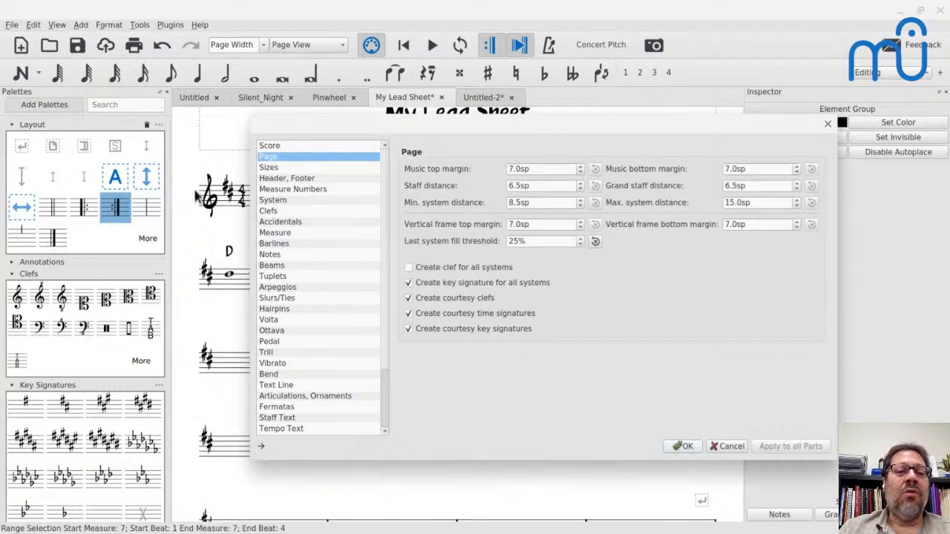
{"action": "left_click", "coordinate": [409, 283]}
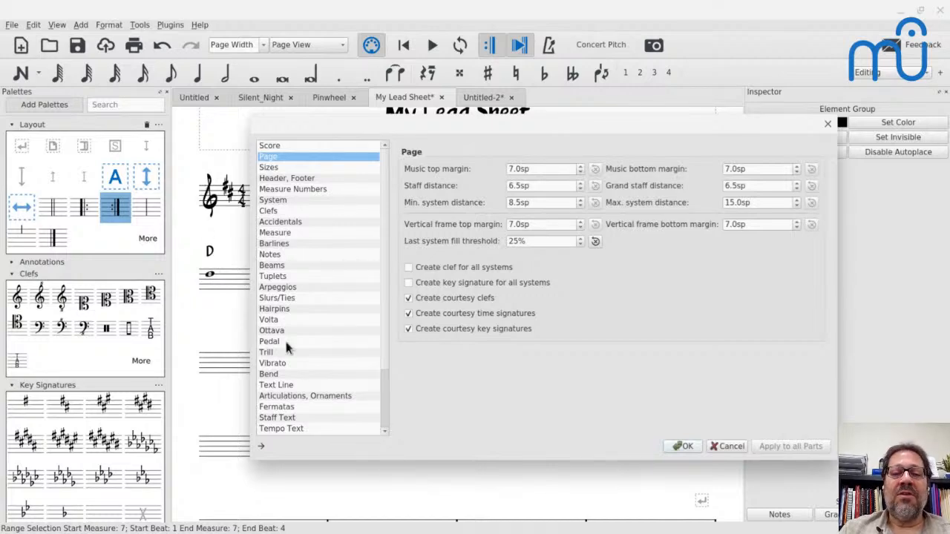
{"action": "left_click", "coordinate": [691, 447]}
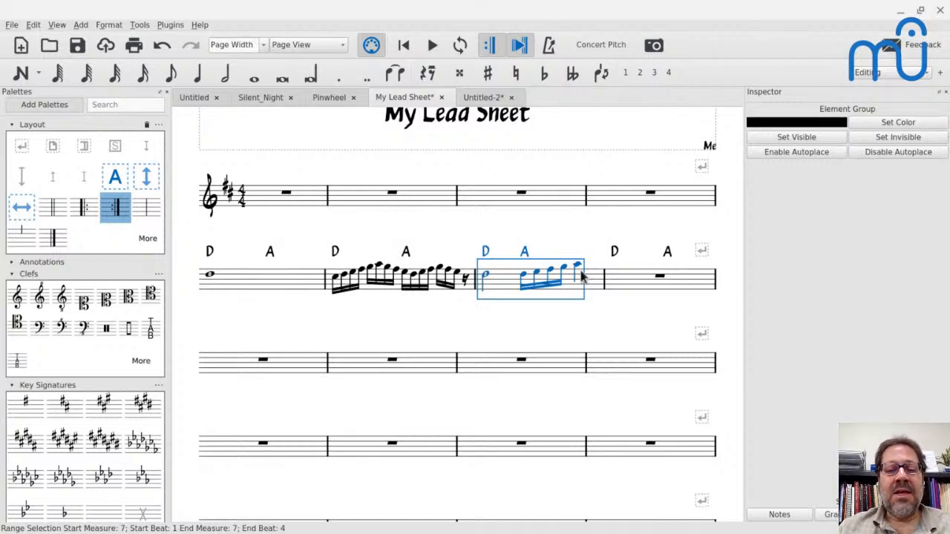
- Reset the layout stretch of the entire score
{"action": "key", "text": "ctrl+a"}
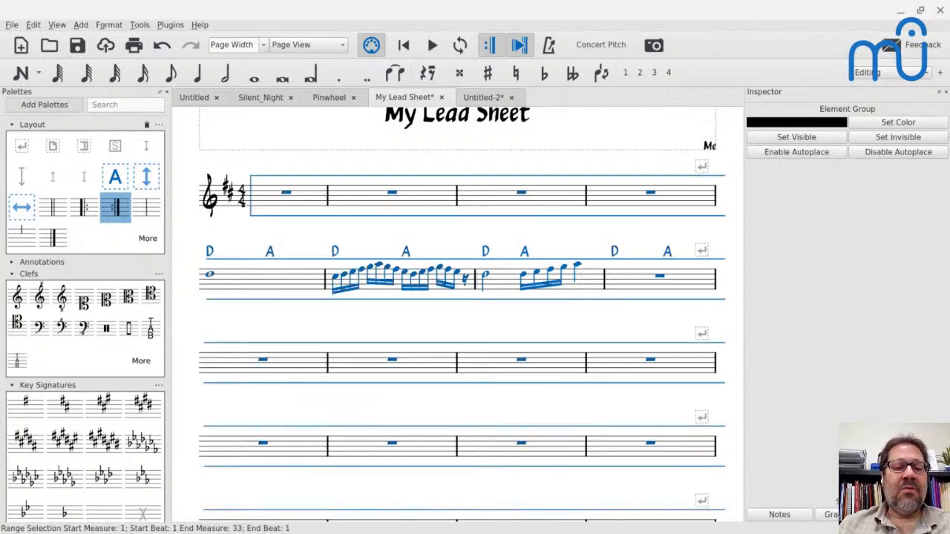
{"action": "left_click", "coordinate": [108, 24]}
{"action": "mouse_move", "coordinate": [130, 78]}
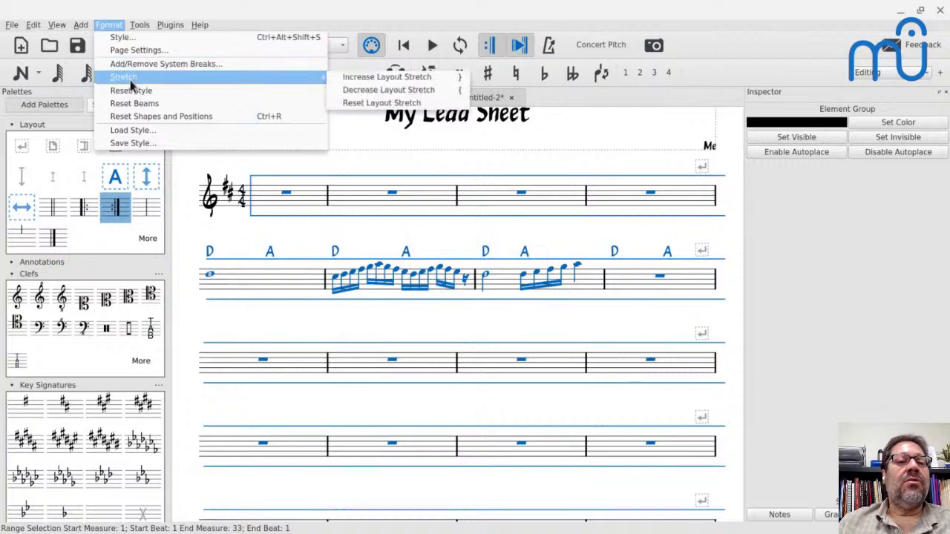
{"action": "left_click", "coordinate": [391, 103]}
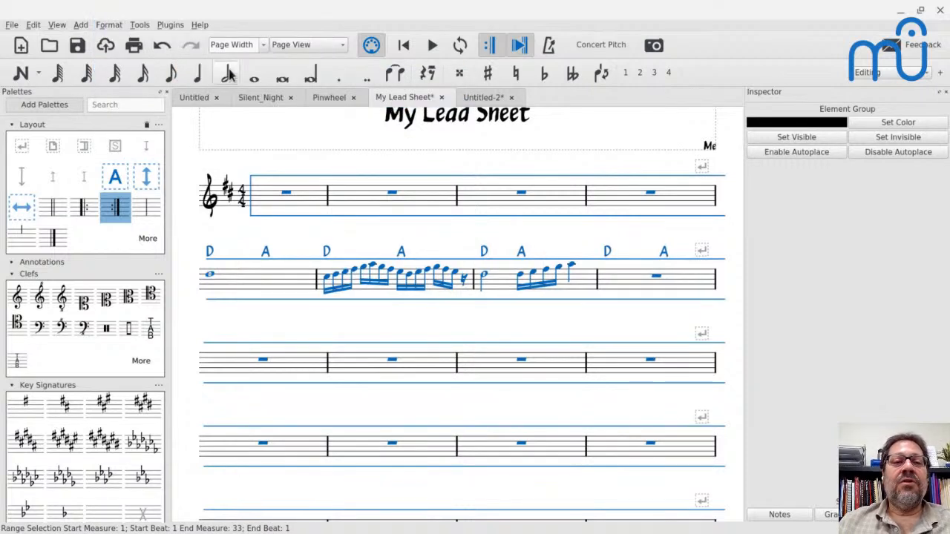
- Set the minimum measure width to 22.00sp in the Measure style settings
{"action": "left_click", "coordinate": [117, 26]}
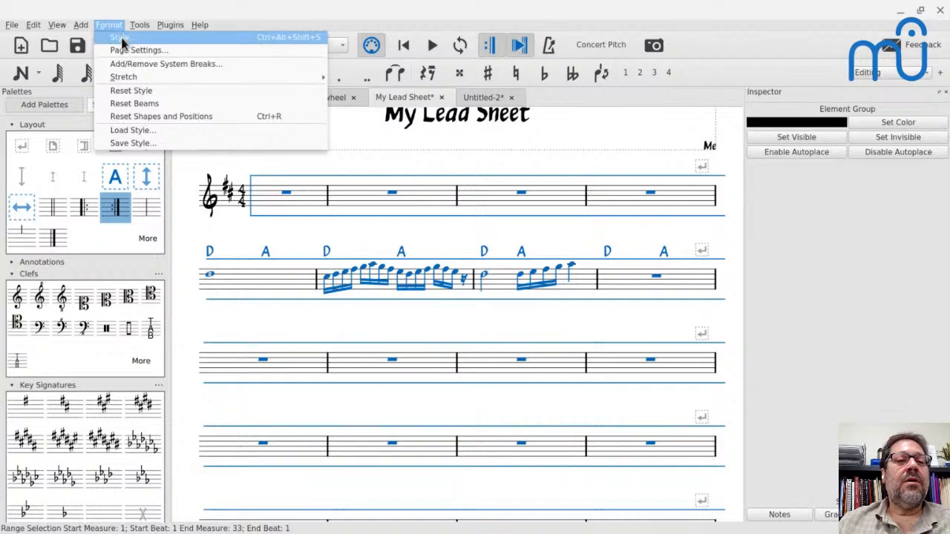
{"action": "left_click", "coordinate": [125, 35]}
{"action": "left_click_drag", "start_coordinate": [274, 118], "coordinate": [486, 140]}
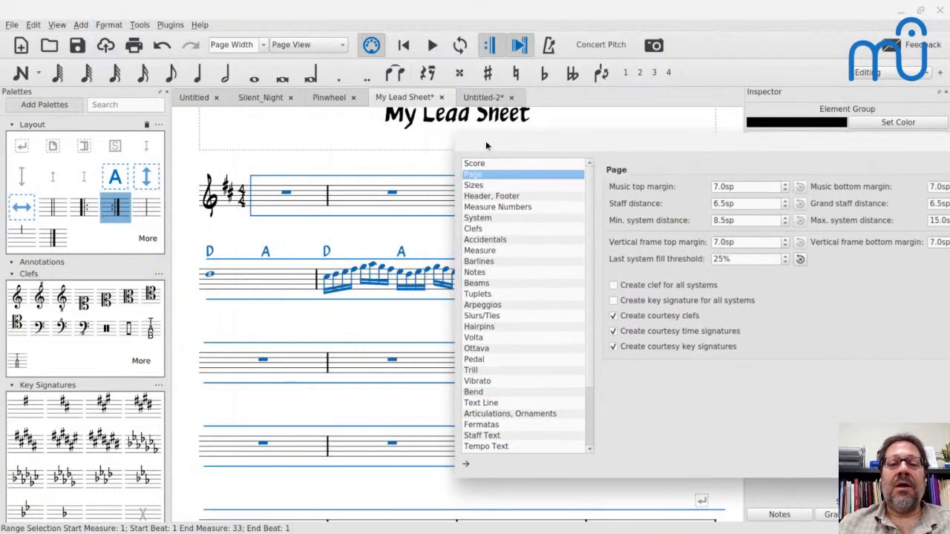
{"action": "left_click", "coordinate": [498, 252]}
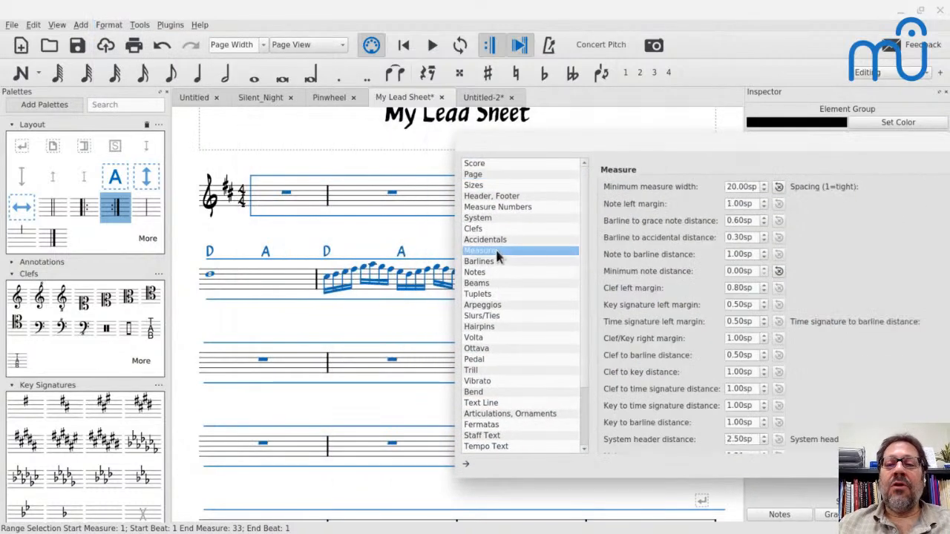
{"action": "scroll", "coordinate": [742, 186], "scroll_direction": "up", "scroll_amount": 4}
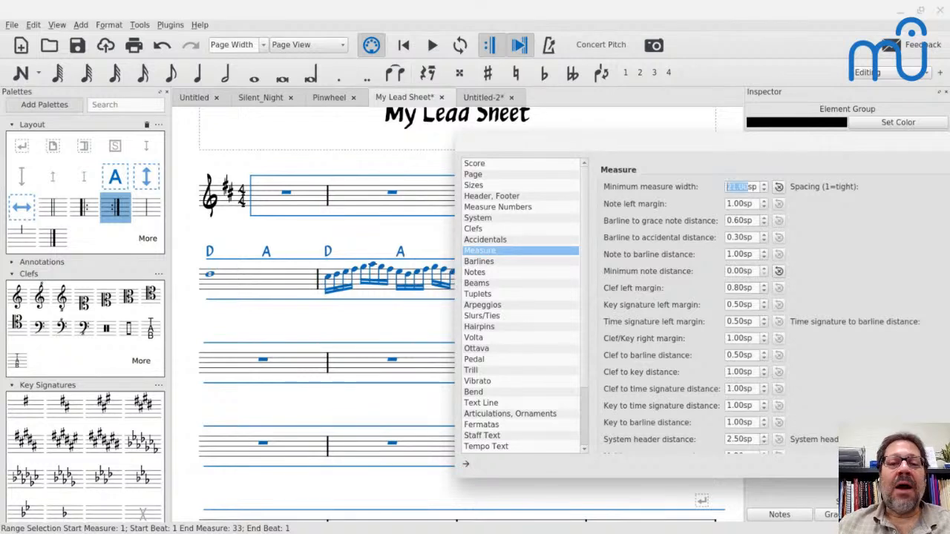
{"action": "scroll", "coordinate": [743, 186], "scroll_direction": "up", "scroll_amount": 2}
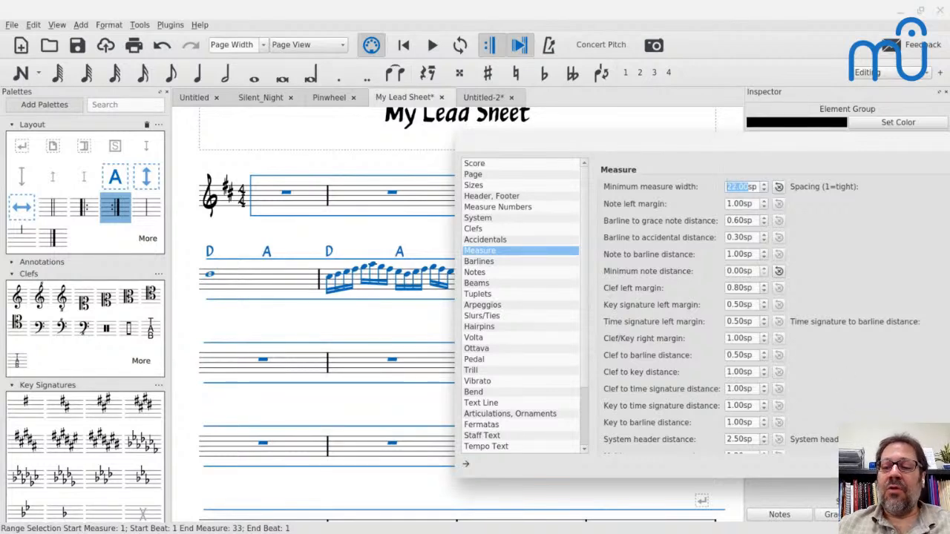
{"action": "key", "text": "Return"}
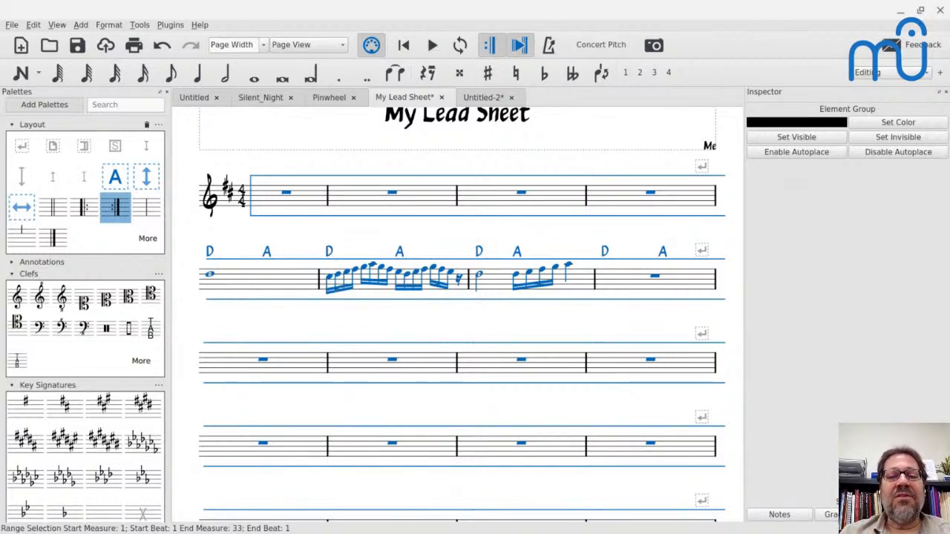
- Increase the layout stretch of measures 5 and 7, the first and third measures of the second system
{"action": "left_click", "coordinate": [305, 281]}
{"action": "key", "text": "shift+bracketright"}
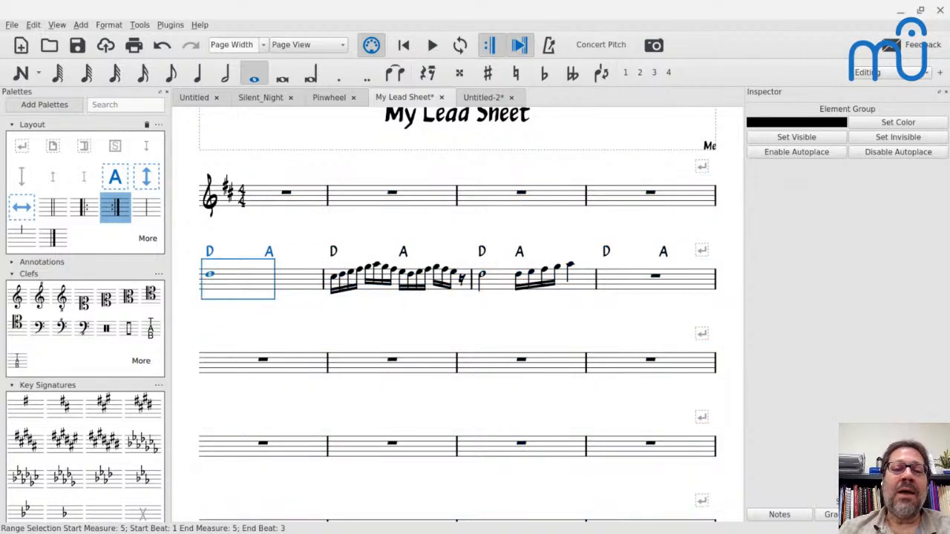
{"action": "left_click", "coordinate": [498, 296]}
{"action": "key", "text": "shift+bracketright"}
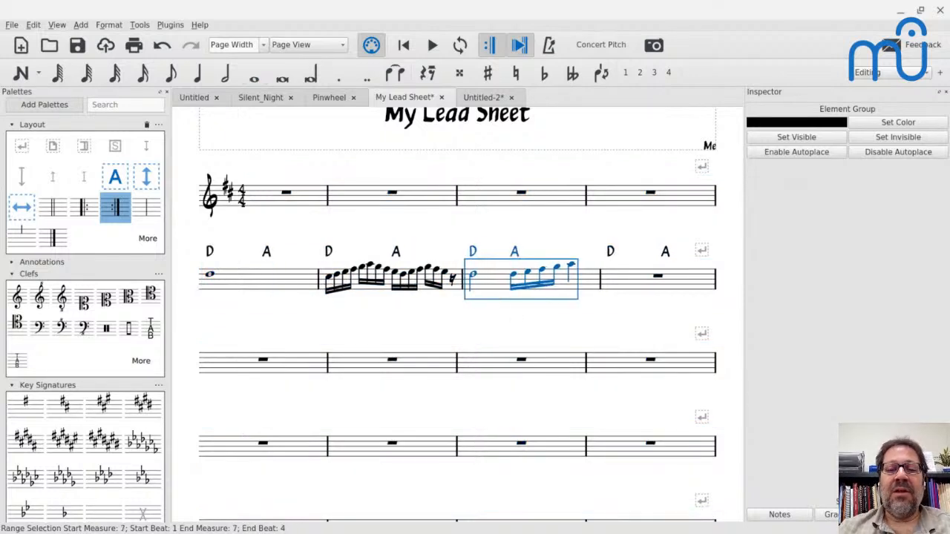
- Try increasing the layout stretch of measure 8, then decrease it again and clear the selection
{"action": "left_click", "coordinate": [626, 286]}
{"action": "key", "text": "shift+bracketright"}
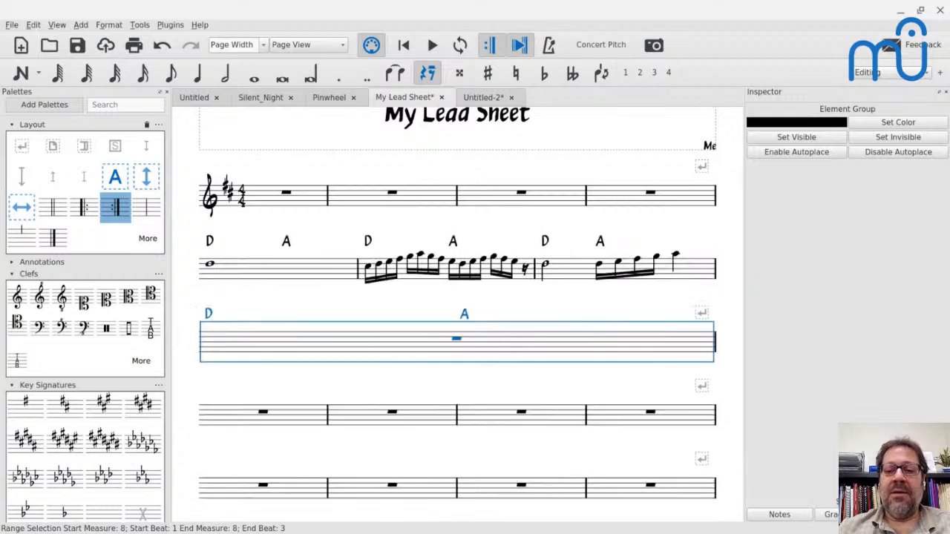
{"action": "key", "text": "shift+bracketleft"}
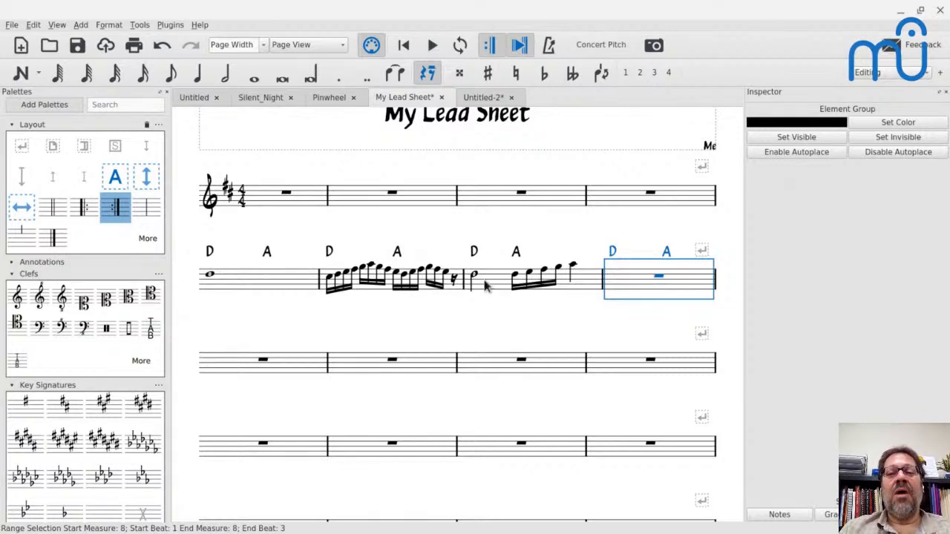
{"action": "left_click", "coordinate": [475, 217]}
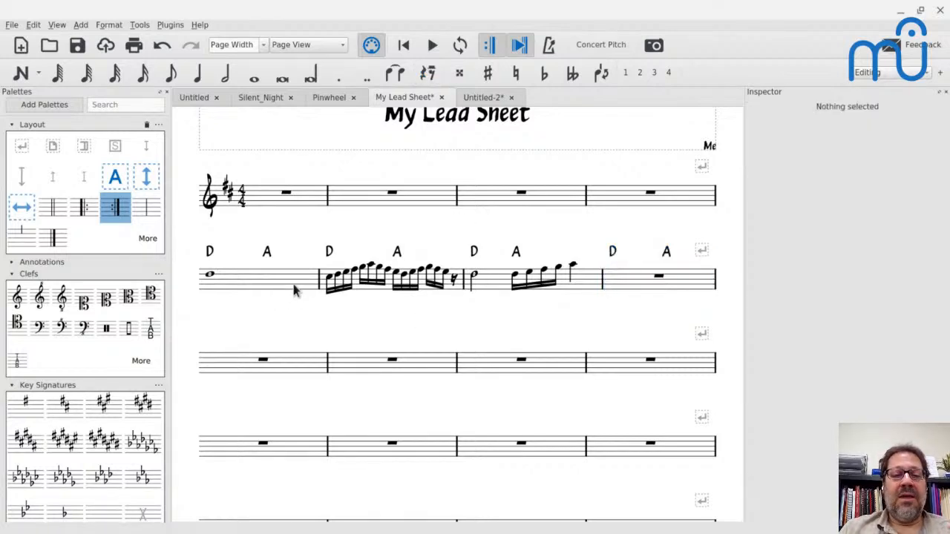
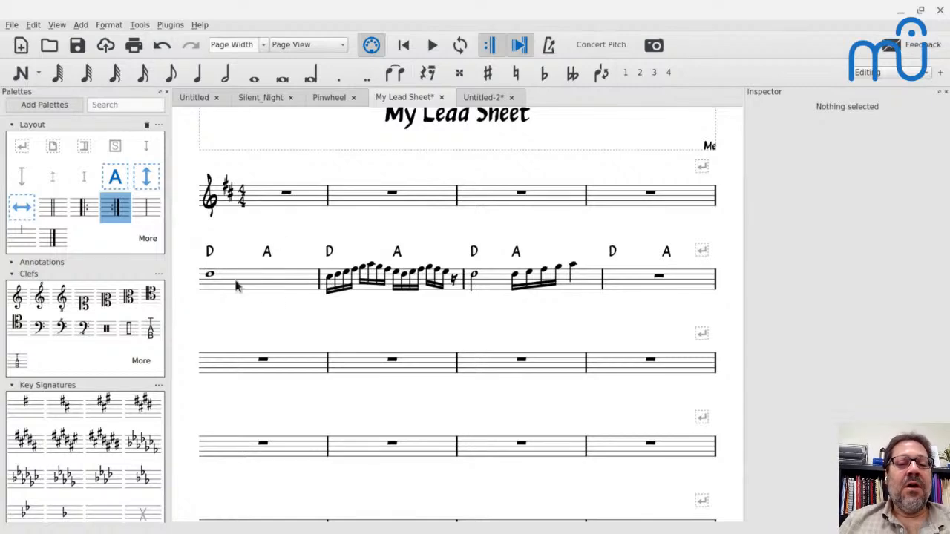
- Enable Barline at start of single staff in the Barlines style settings
{"action": "left_click", "coordinate": [109, 24]}
{"action": "left_click", "coordinate": [113, 34]}
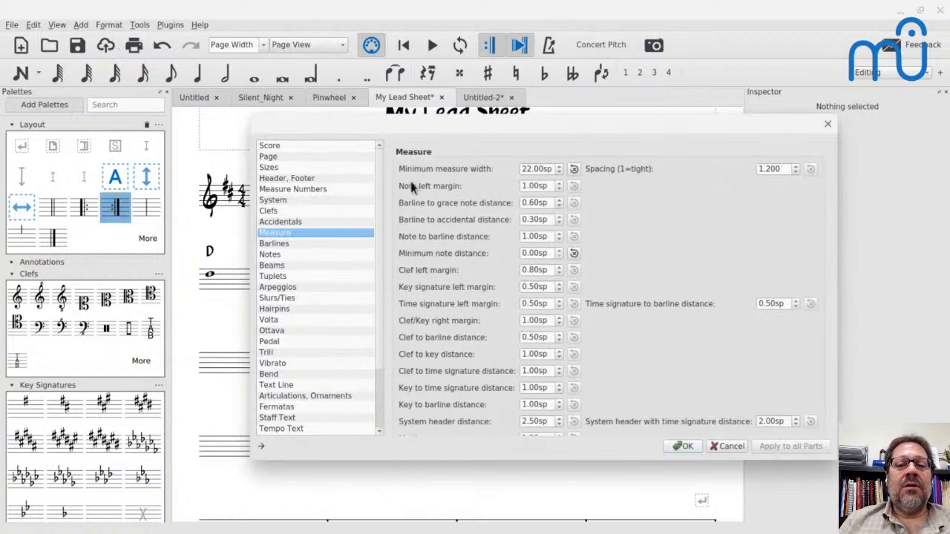
{"action": "left_click", "coordinate": [294, 156]}
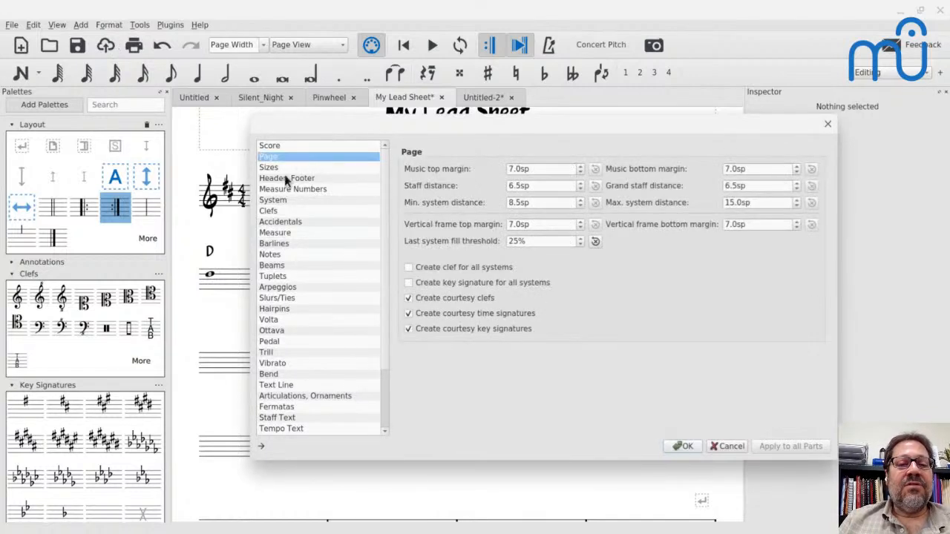
{"action": "left_click", "coordinate": [280, 201]}
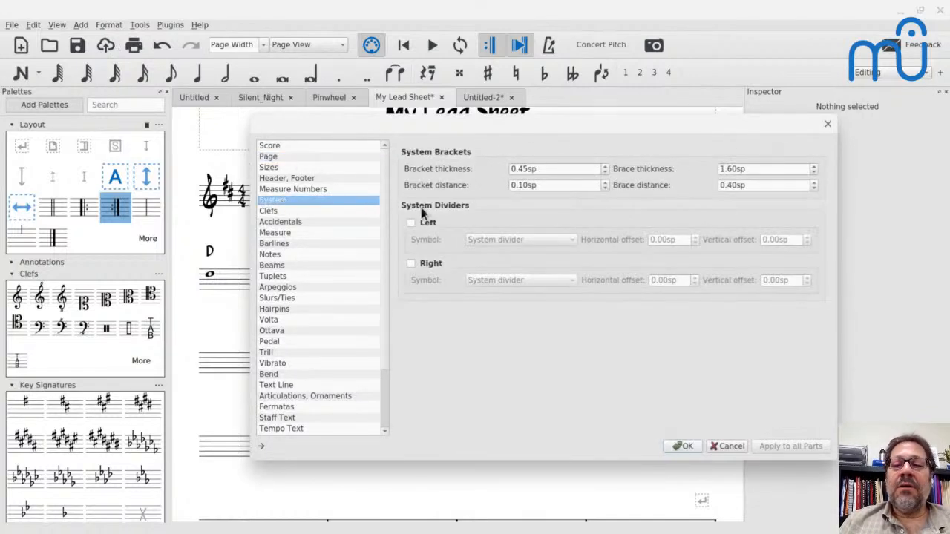
{"action": "left_click", "coordinate": [281, 233]}
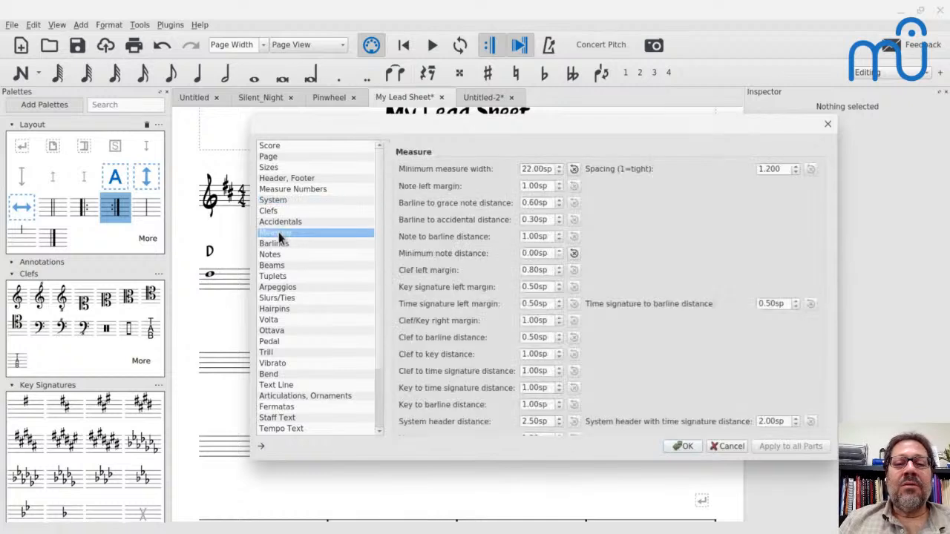
{"action": "left_click", "coordinate": [279, 245]}
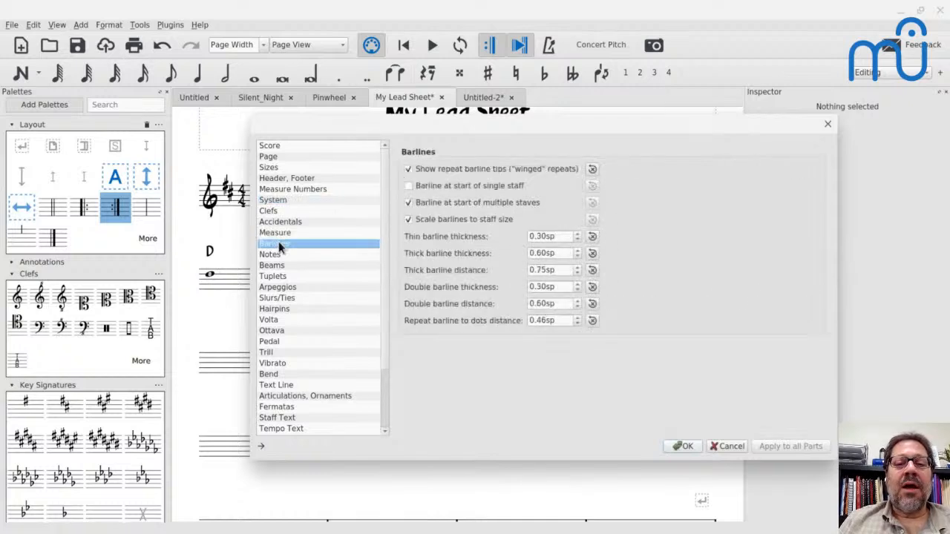
{"action": "left_click", "coordinate": [409, 187]}
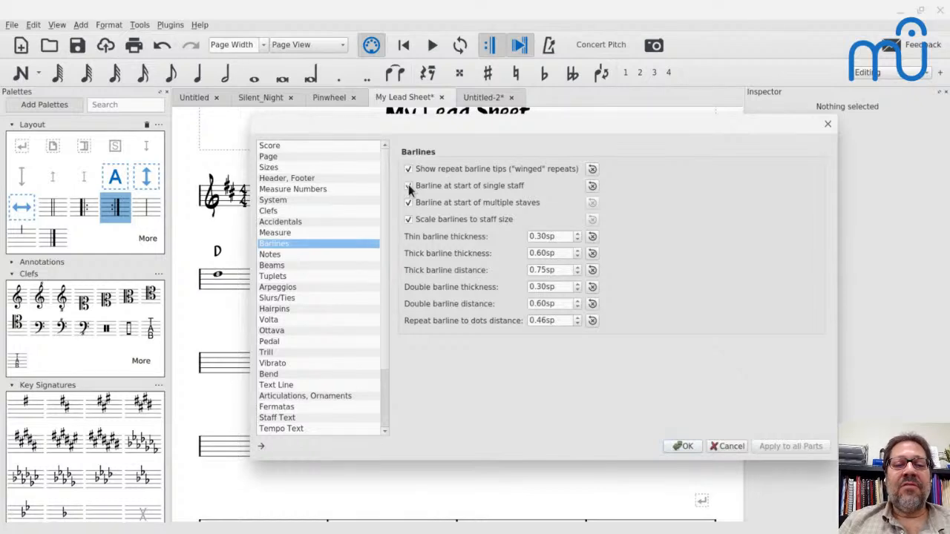
{"action": "left_click", "coordinate": [682, 447]}
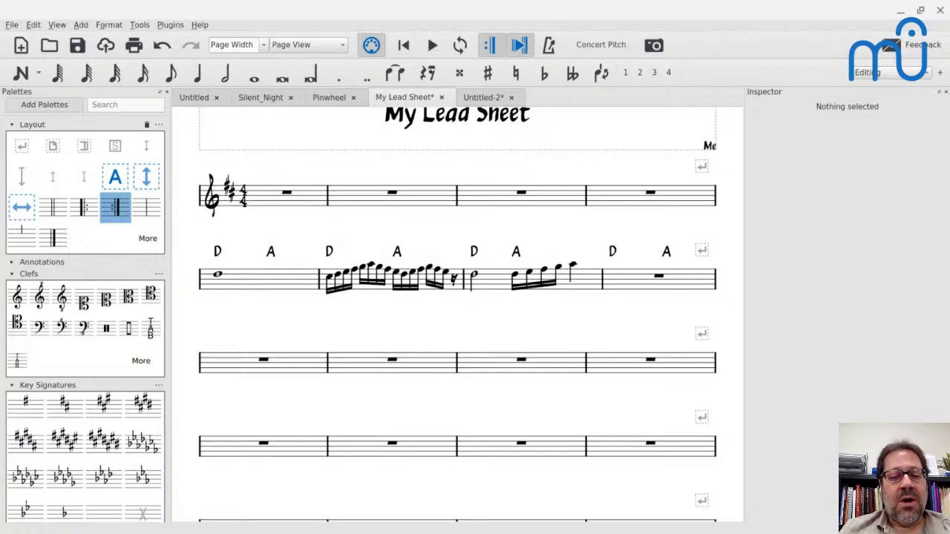
- Add a second staff with a bass clef to the Piano instrument
{"action": "left_click", "coordinate": [261, 202]}
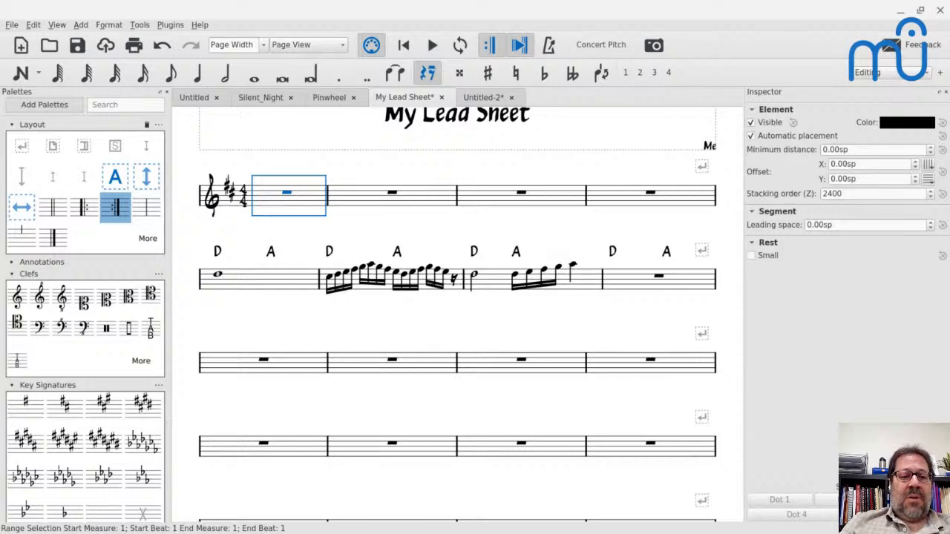
{"action": "key", "text": "i"}
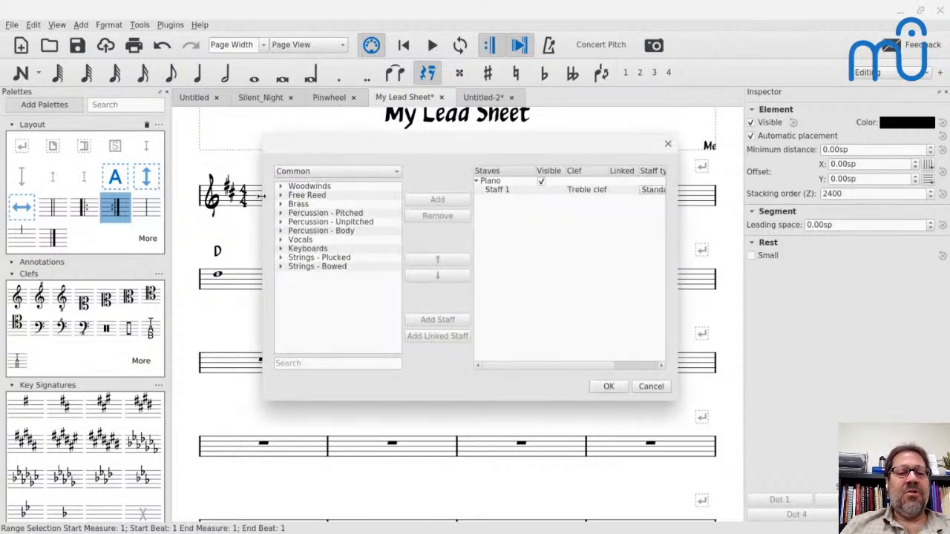
{"action": "left_click", "coordinate": [491, 191]}
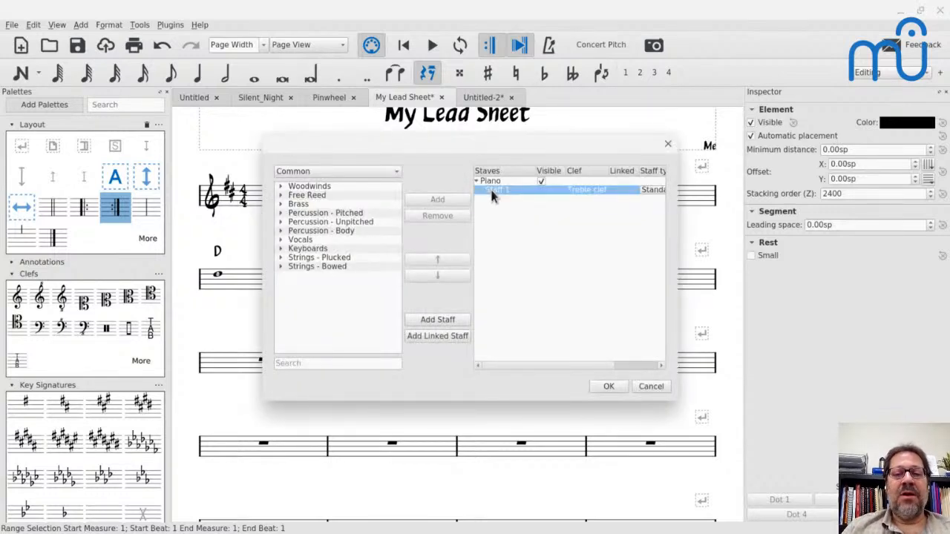
{"action": "left_click", "coordinate": [437, 321]}
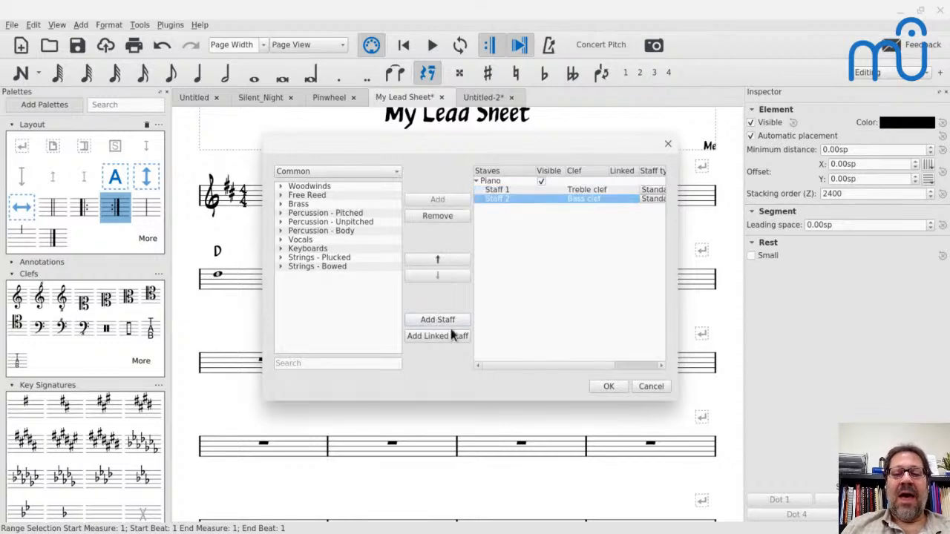
{"action": "left_click", "coordinate": [607, 387]}
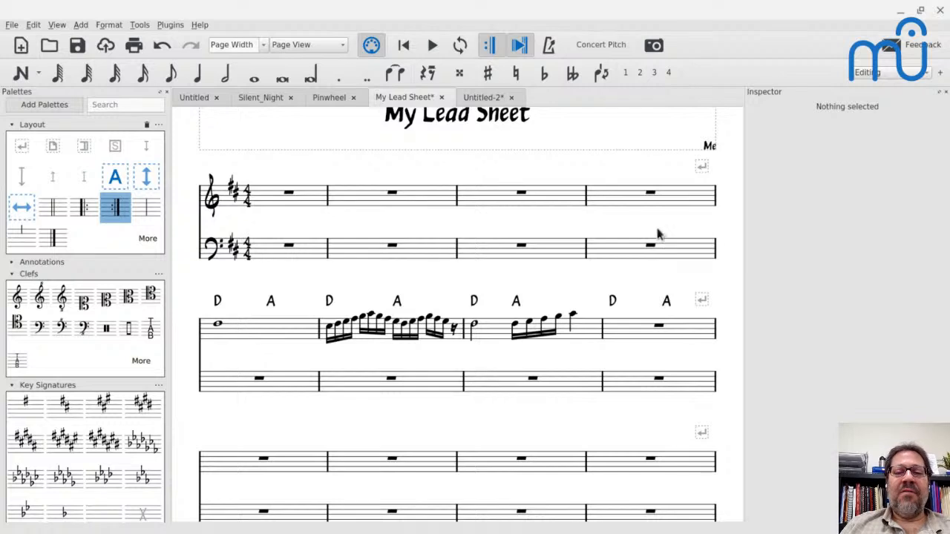
- Fill the bass staff in measures 1 to 4 with alternating half notes D3 and A2, starting with D
{"action": "left_click", "coordinate": [290, 246]}
{"action": "key", "text": "n"}
{"action": "key", "text": "d"}
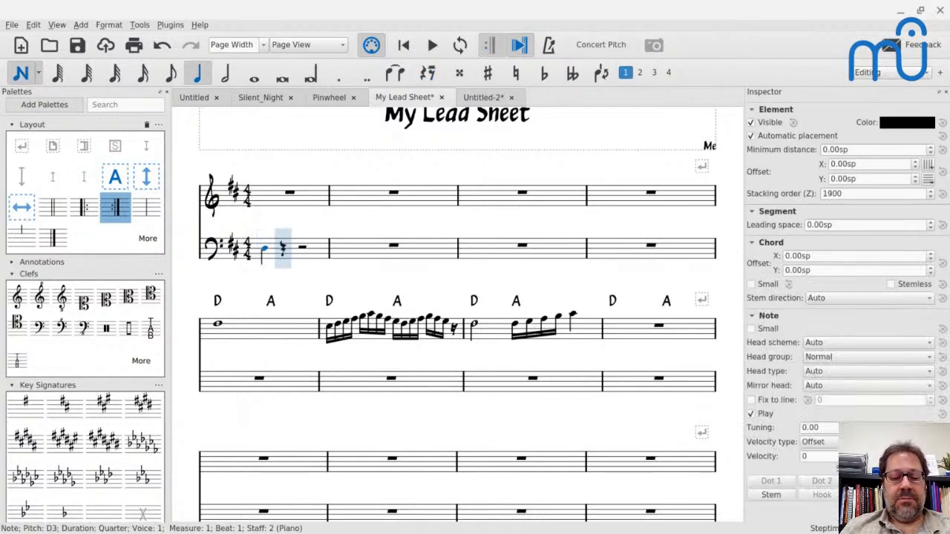
{"action": "key", "text": "6"}
{"action": "key", "text": "a"}
{"action": "key", "text": "d"}
{"action": "key", "text": "a"}
{"action": "key", "text": "d"}
{"action": "key", "text": "a"}
{"action": "key", "text": "d"}
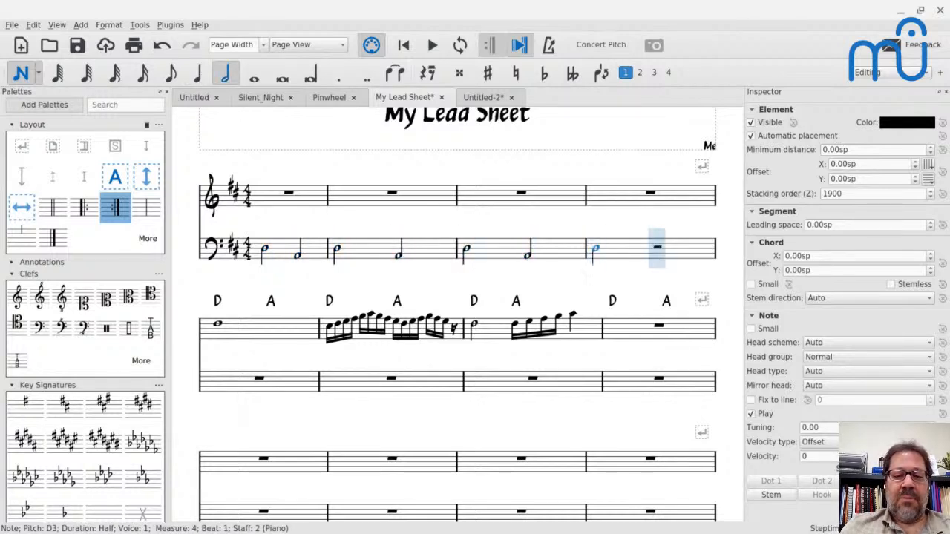
{"action": "key", "text": "a"}
{"action": "key", "text": "Escape"}
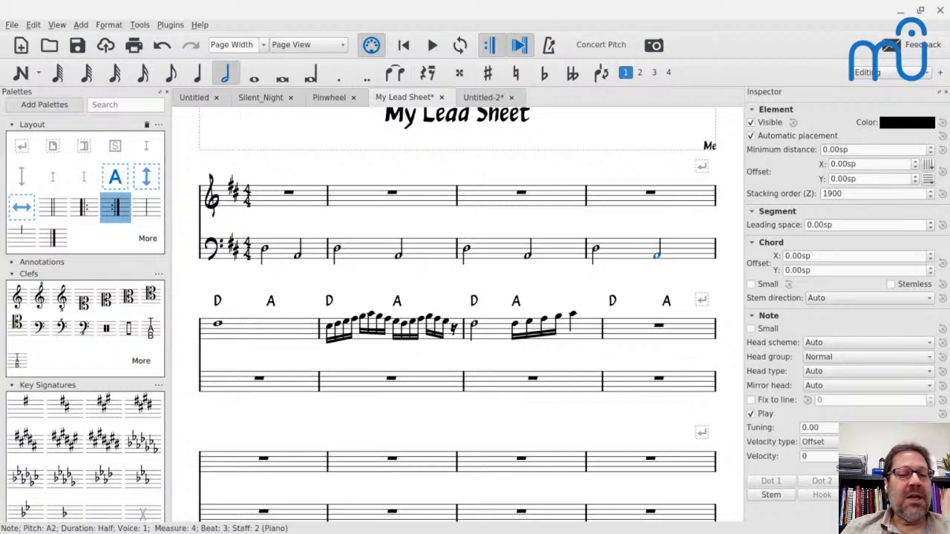
- Add a double barline at the end of measure 4, closing the first system
{"action": "scroll", "coordinate": [382, 231], "scroll_direction": "down", "scroll_amount": 1}
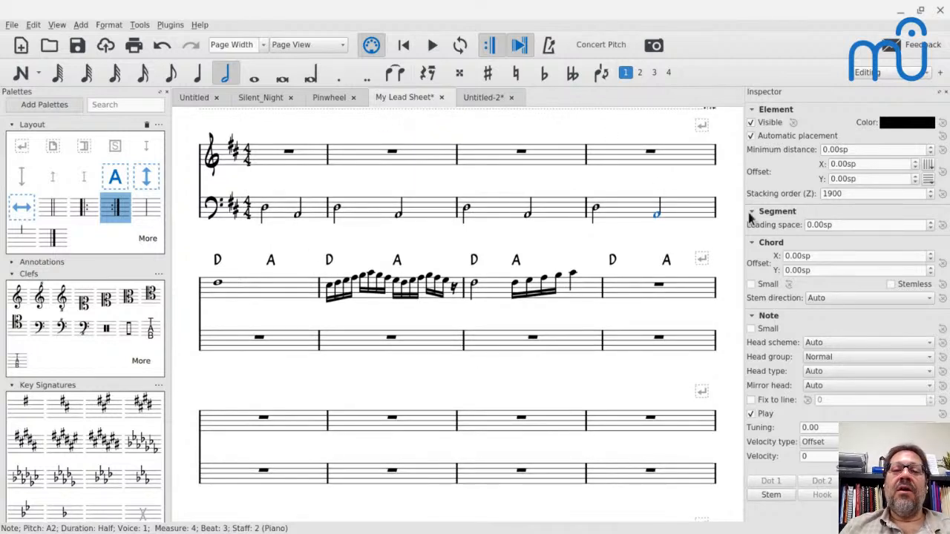
{"action": "left_click", "coordinate": [635, 165]}
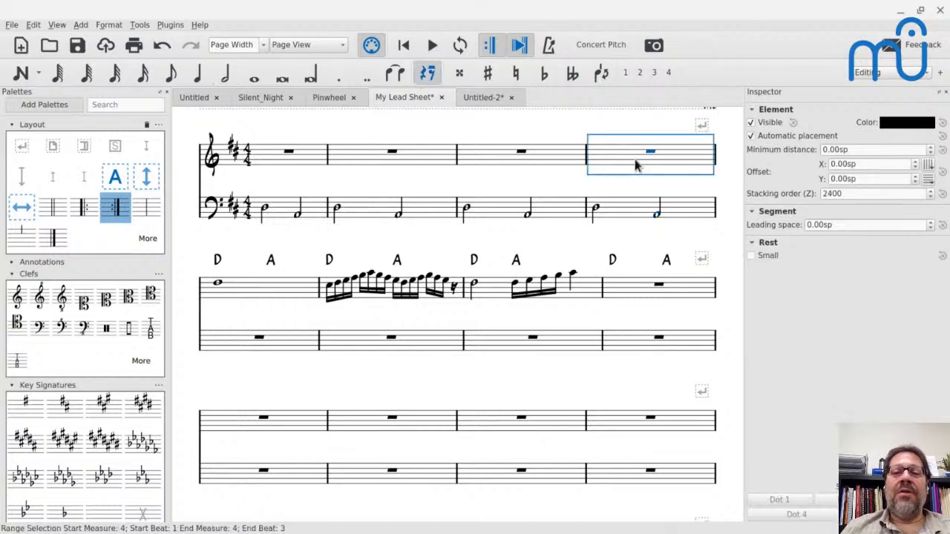
{"action": "left_click", "coordinate": [52, 207]}
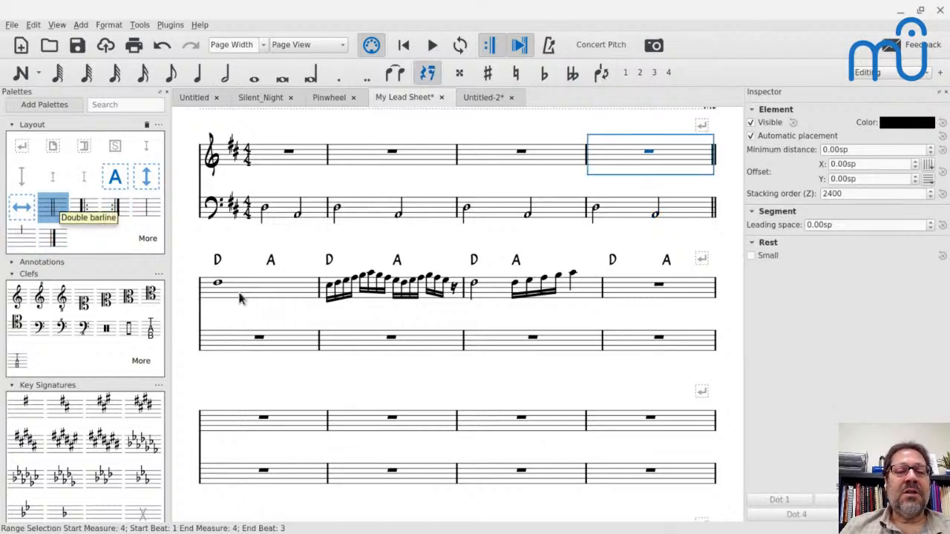
- Add the rehearsal mark Head at measure 5 and the rehearsal mark Intro at measure 1
{"action": "left_click", "coordinate": [218, 285]}
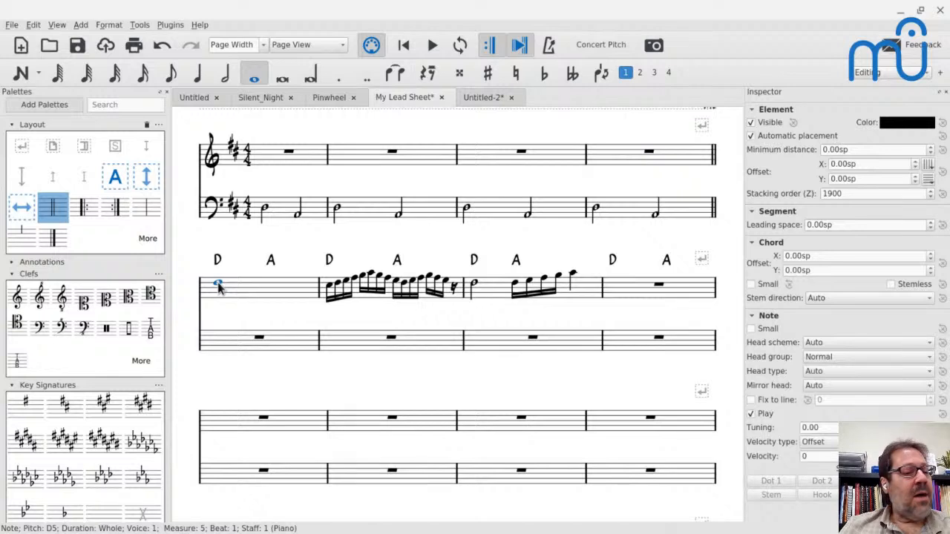
{"action": "key", "text": "ctrl+m"}
{"action": "type", "text": "Head"}
{"action": "key", "text": "Escape"}
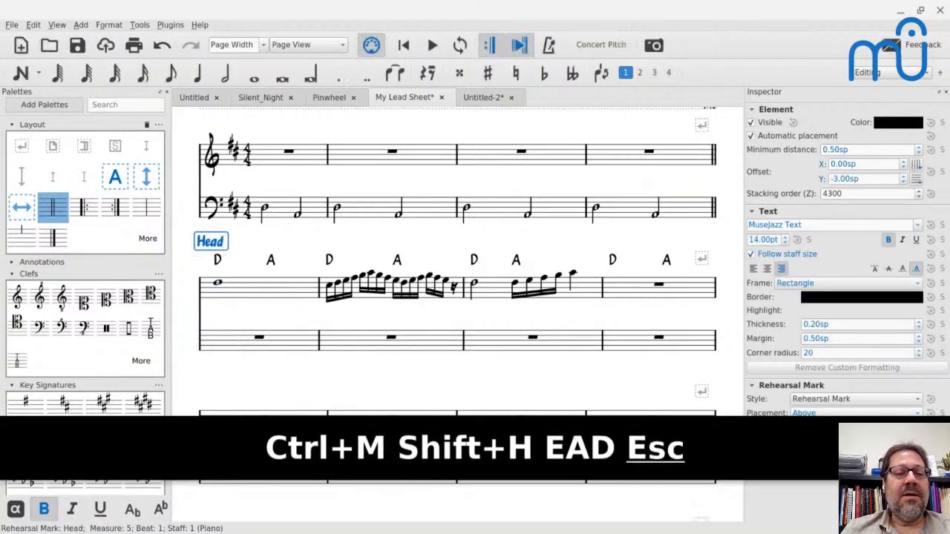
{"action": "left_click", "coordinate": [289, 152]}
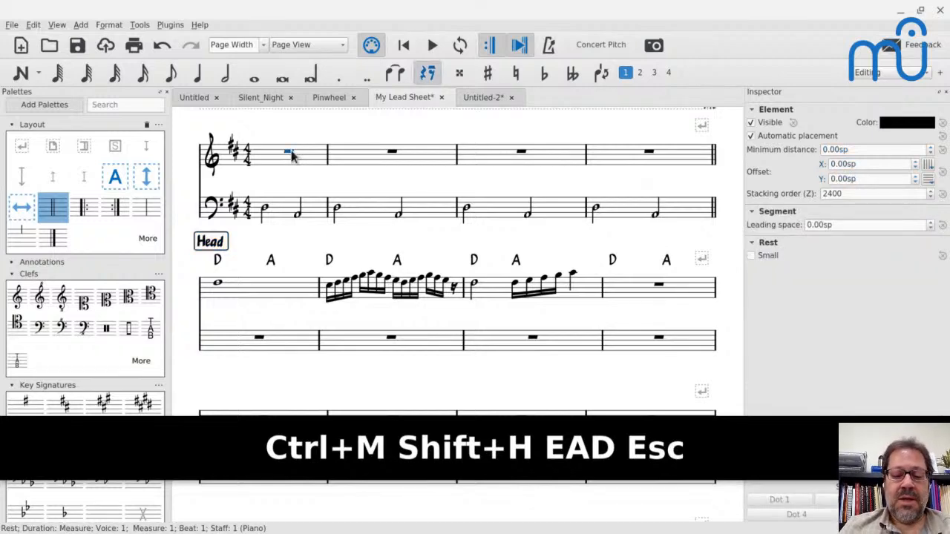
{"action": "key", "text": "ctrl+m"}
{"action": "type", "text": "Intro"}
{"action": "key", "text": "Escape"}
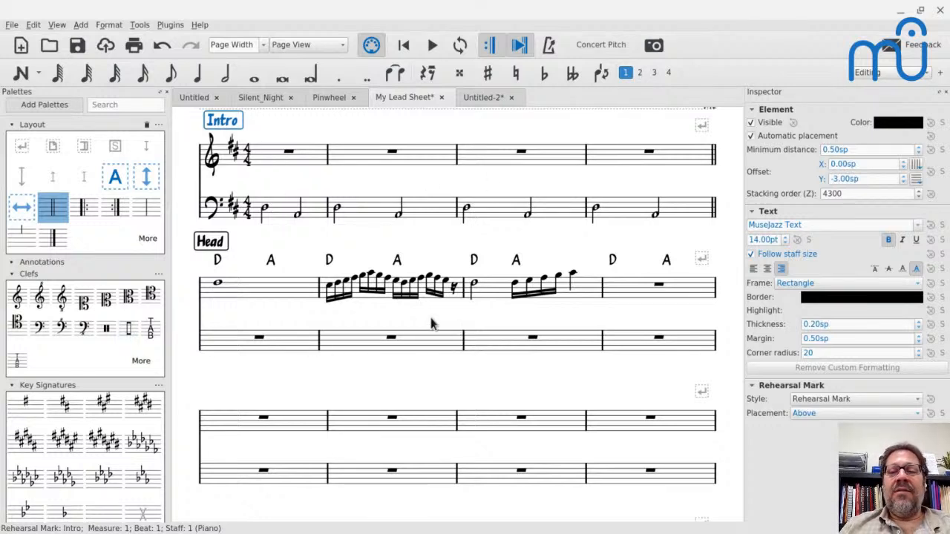
- Enable Hide empty staves within systems in the Score style settings
{"action": "left_click", "coordinate": [107, 26]}
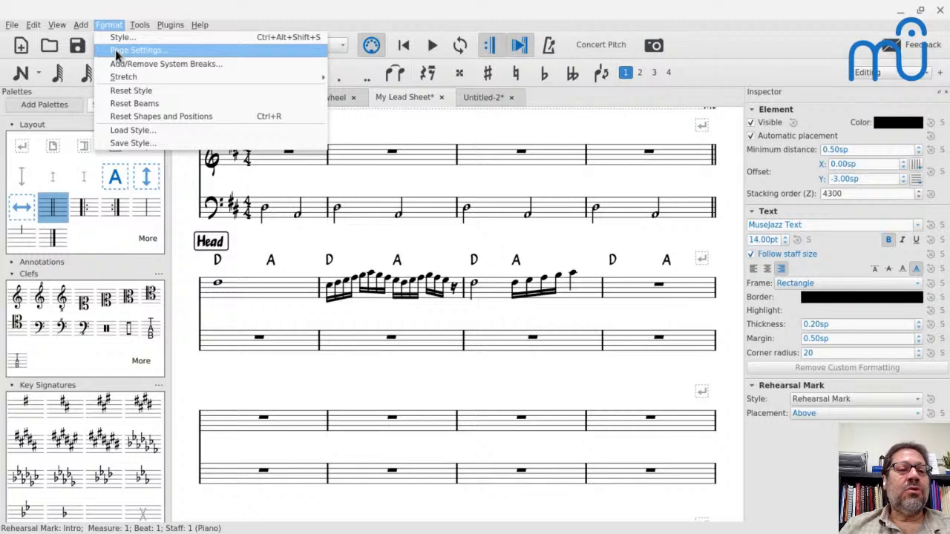
{"action": "left_click", "coordinate": [113, 38]}
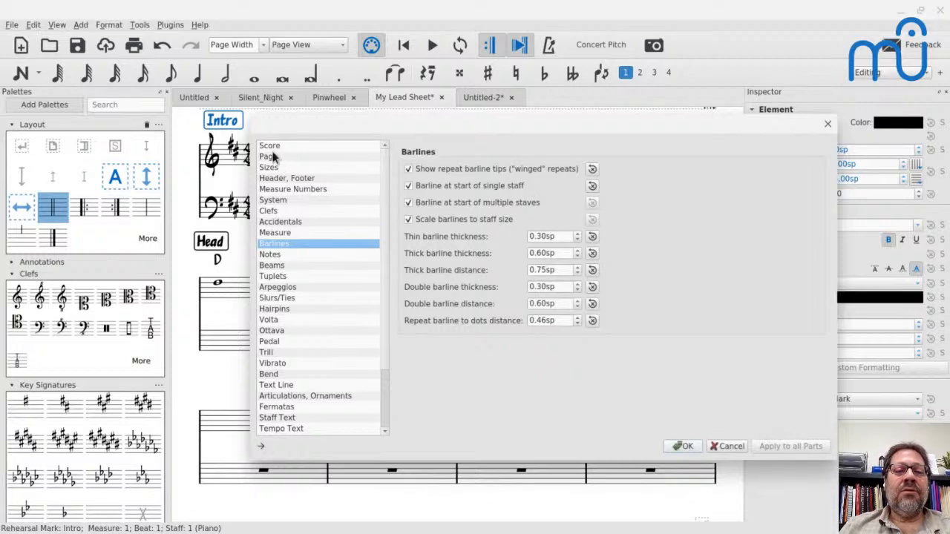
{"action": "left_click", "coordinate": [270, 148]}
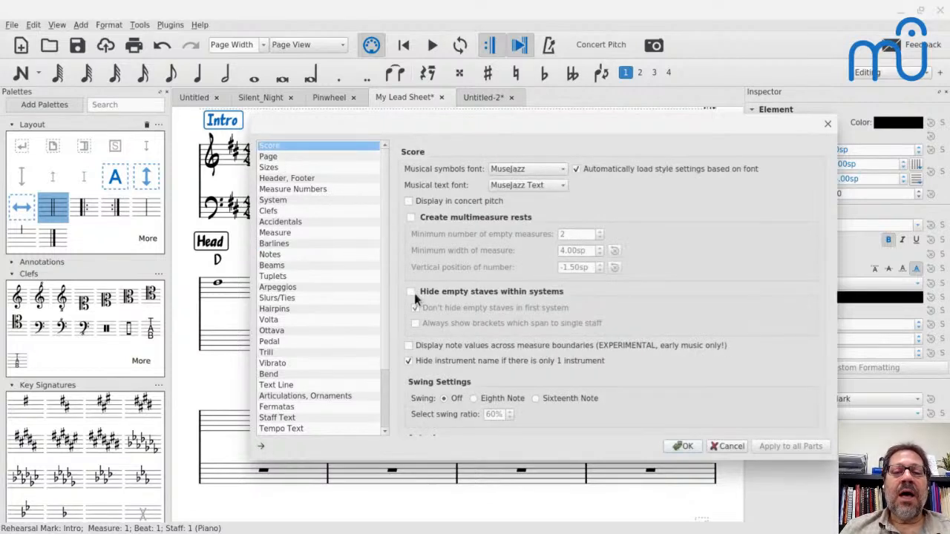
{"action": "left_click", "coordinate": [412, 291]}
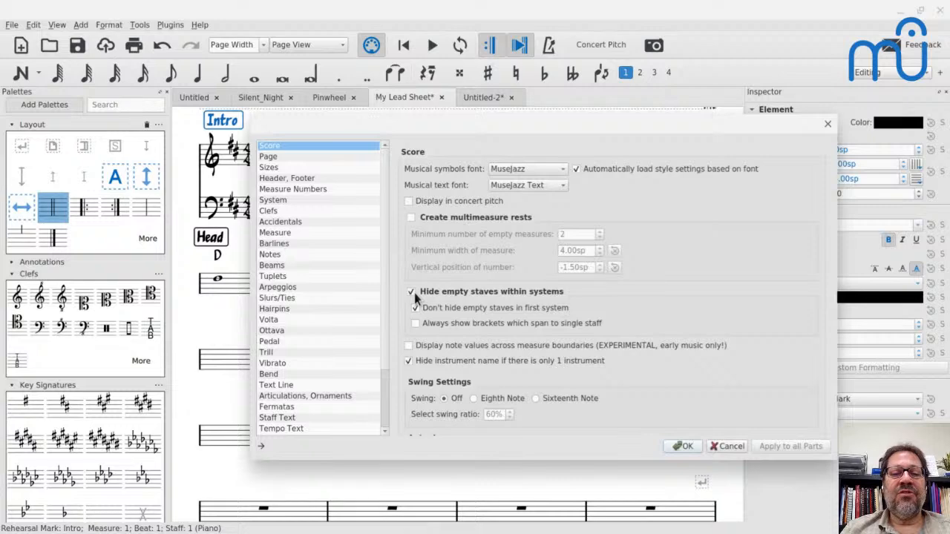
{"action": "left_click", "coordinate": [682, 447]}
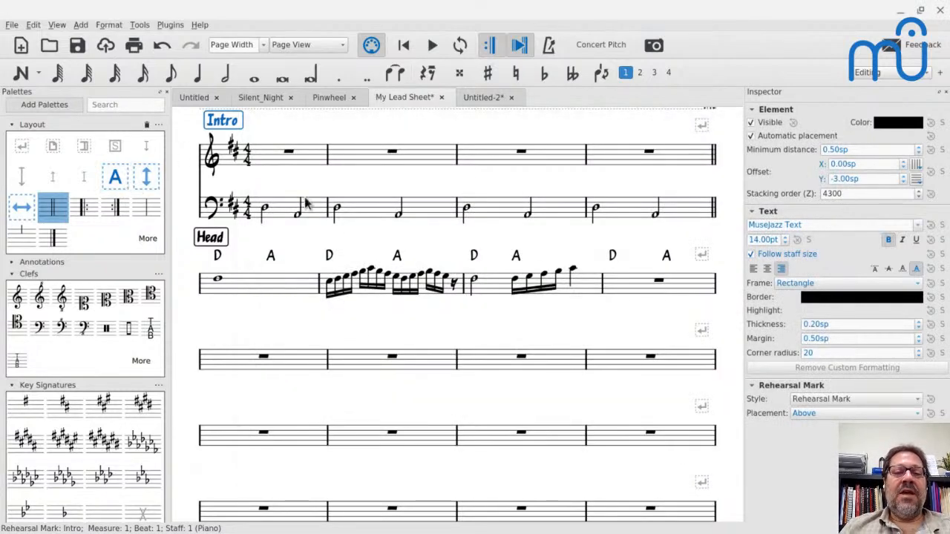
- Fill measures 1 to 4 of the treble staff with repeated D5 quarter notes
{"action": "left_click", "coordinate": [218, 282]}
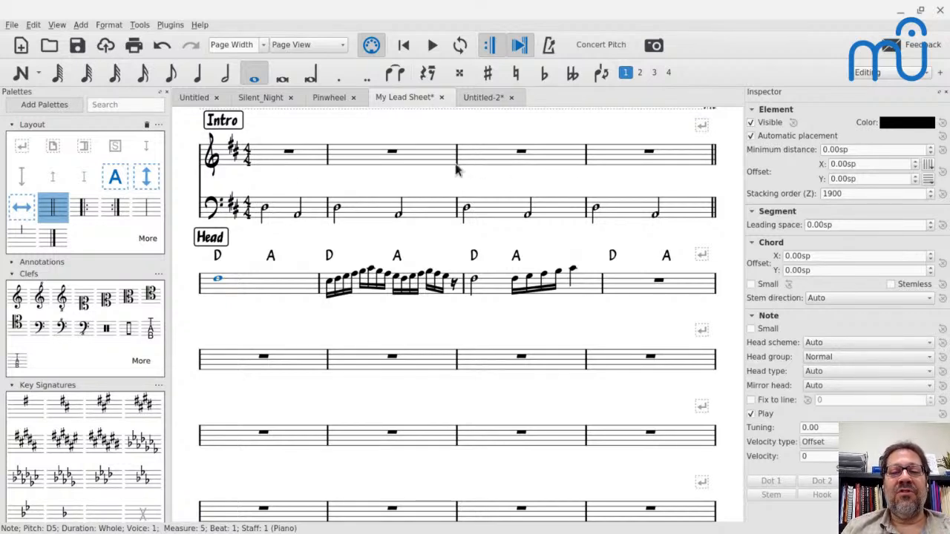
{"action": "left_click", "coordinate": [289, 152]}
{"action": "key", "text": "n"}
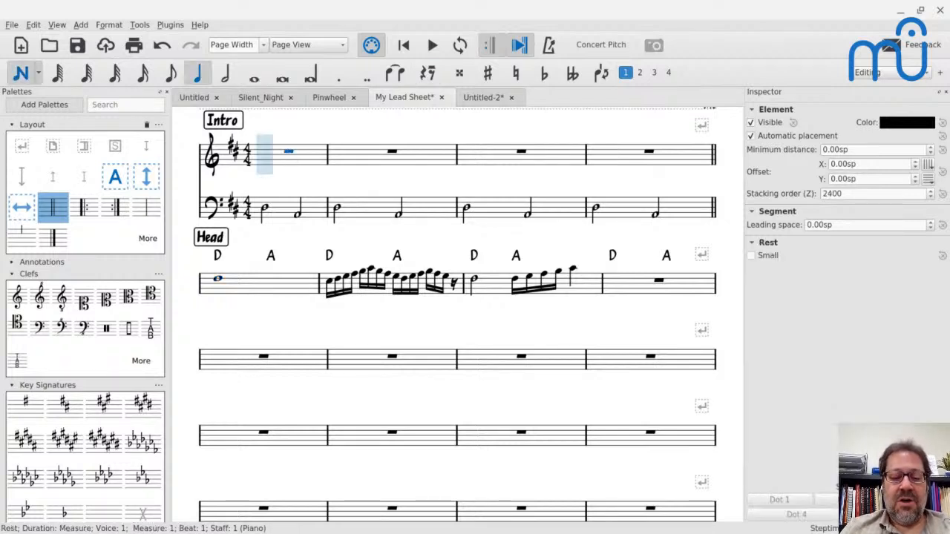
{"action": "key", "text": "d"}
{"action": "key", "text": "d"}
{"action": "key", "text": "d"}
{"action": "key", "text": "d"}
{"action": "key", "text": "d"}
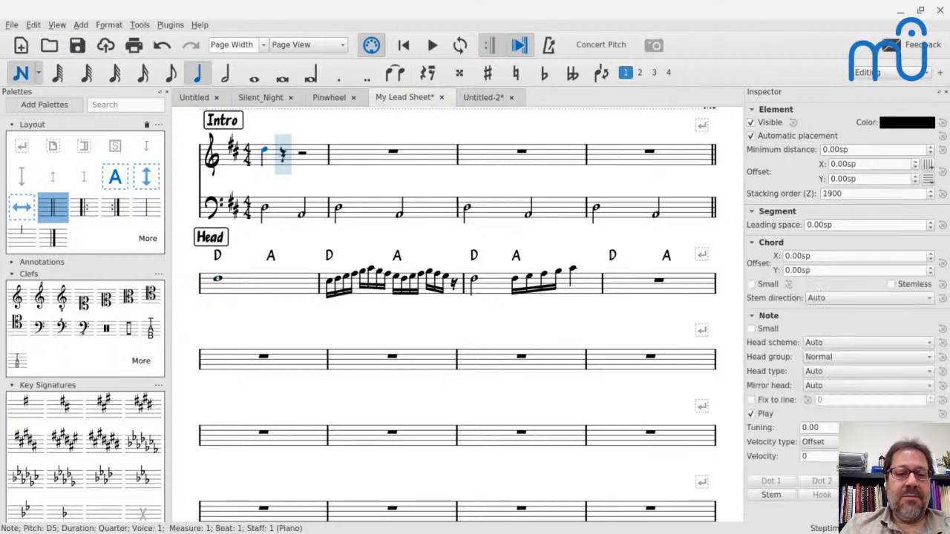
{"action": "key", "text": "d"}
{"action": "key", "text": "d"}
{"action": "key", "text": "d"}
{"action": "key", "text": "d"}
{"action": "key", "text": "d"}
{"action": "key", "text": "d"}
{"action": "key", "text": "d"}
{"action": "key", "text": "d"}
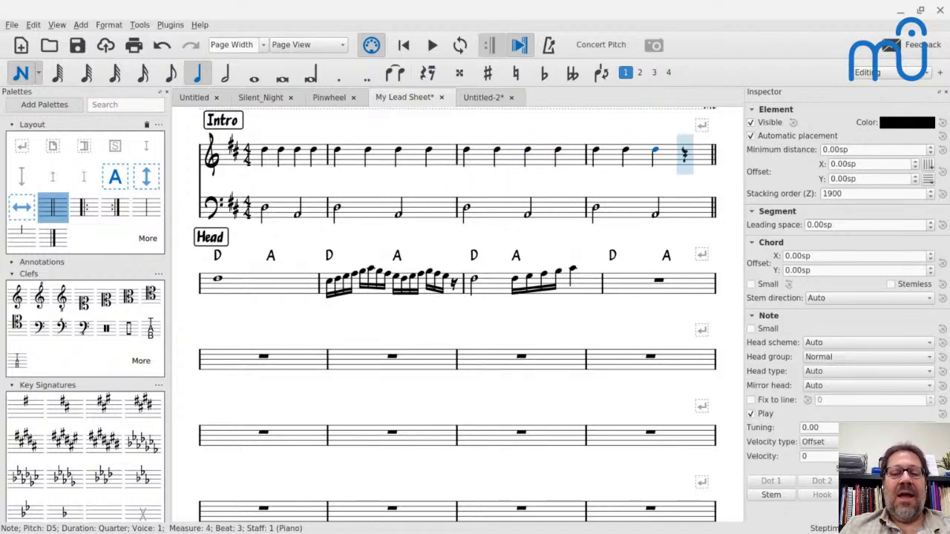
{"action": "key", "text": "d"}
{"action": "key", "text": "Escape"}
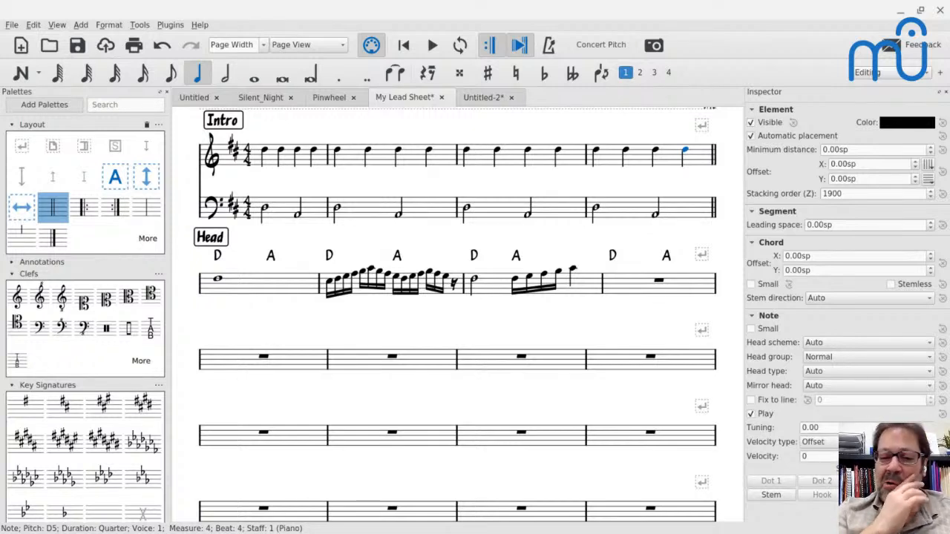
- Switch to Google Keep to check the Video notes, and return to the lead sheet in MuseScore
{"action": "scroll", "coordinate": [457, 315], "scroll_direction": "down", "scroll_amount": 3}
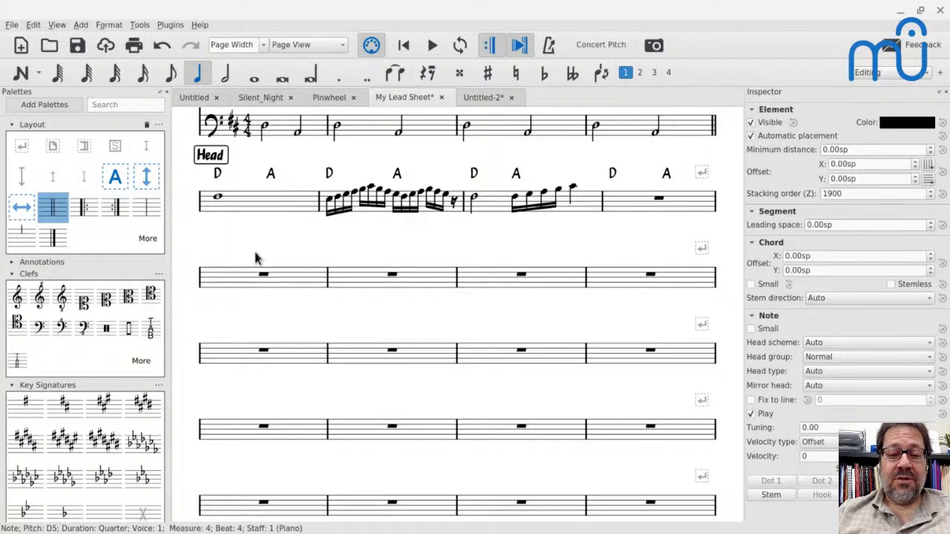
{"action": "key", "text": "alt+Tab"}
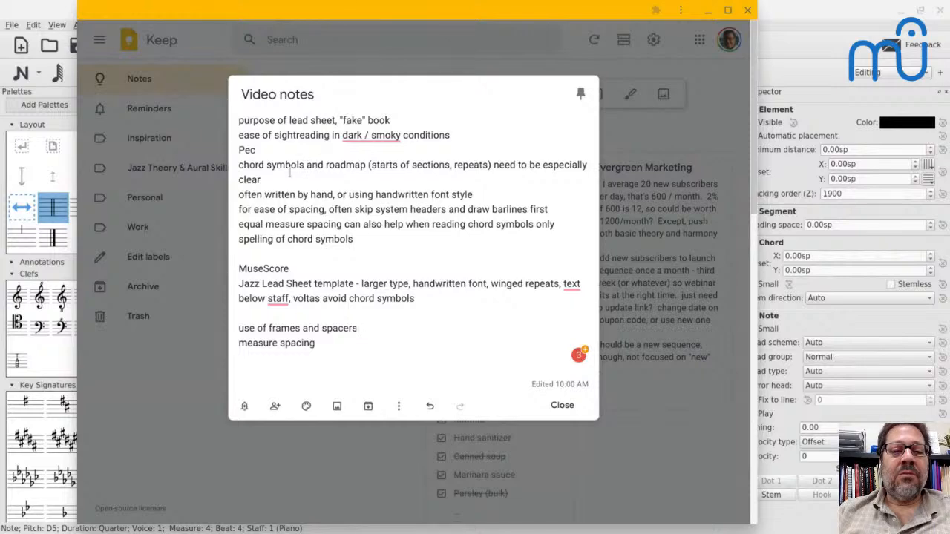
{"action": "key", "text": "alt+Tab"}
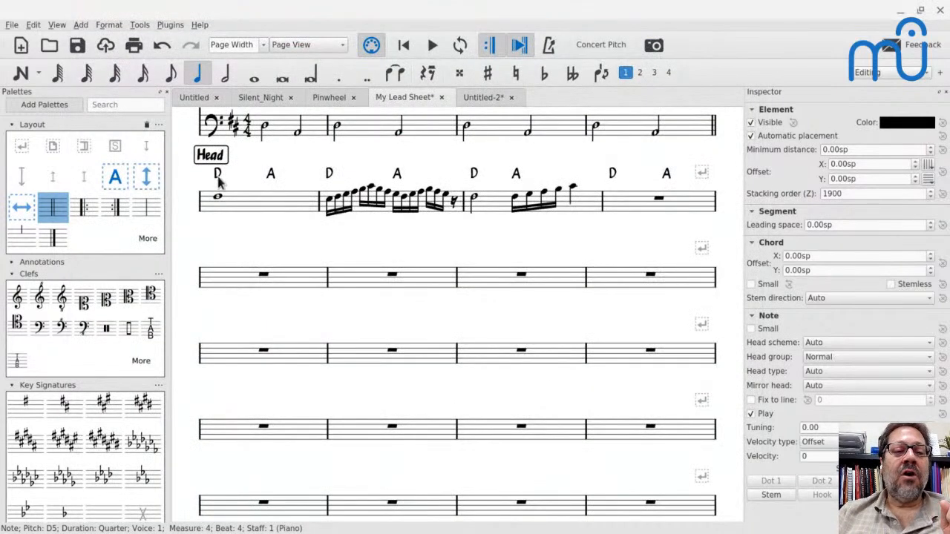
- Change the D chord symbol at the start of measure 6 to D7b9sus
{"action": "scroll", "coordinate": [219, 180], "scroll_direction": "up", "scroll_amount": 3}
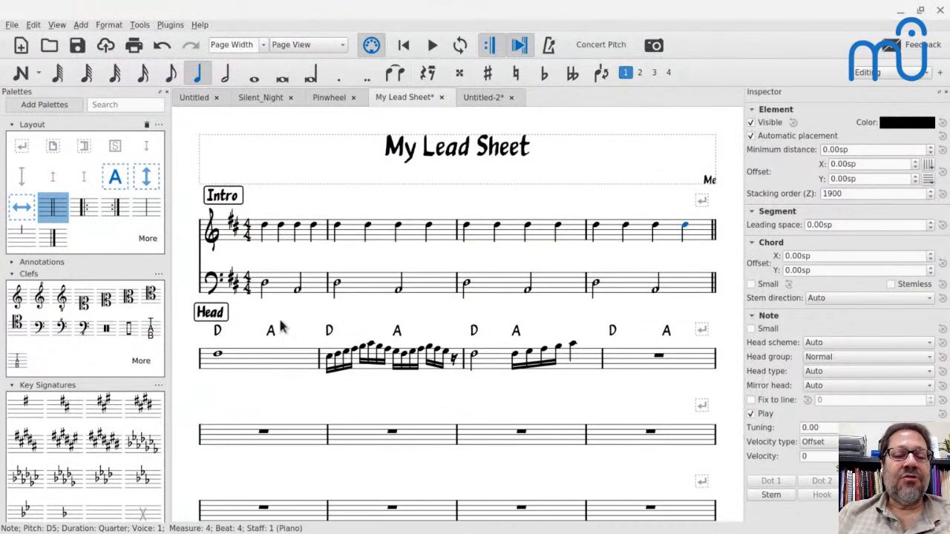
{"action": "left_click", "coordinate": [331, 334]}
{"action": "type", "text": "7sus"}
{"action": "key", "text": "BackSpace"}
{"action": "key", "text": "BackSpace"}
{"action": "key", "text": "BackSpace"}
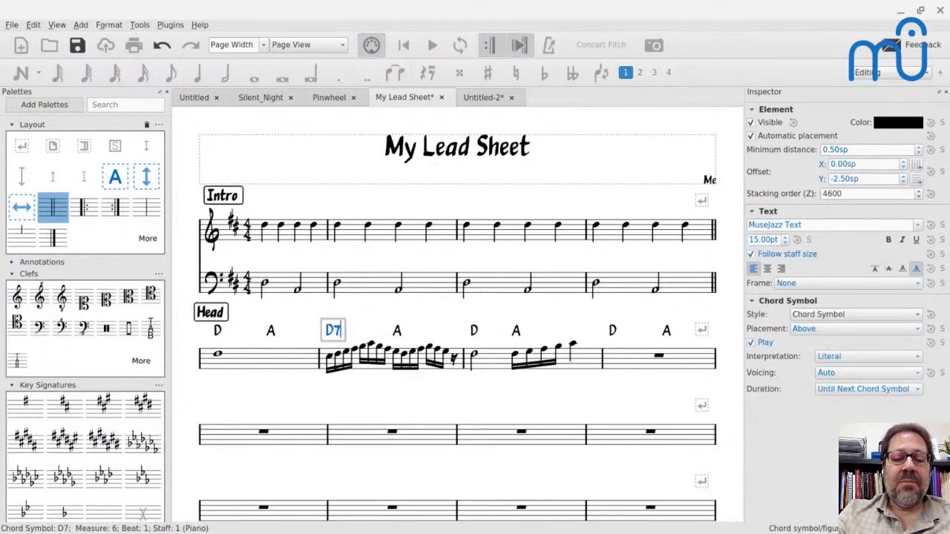
{"action": "type", "text": "b9sus"}
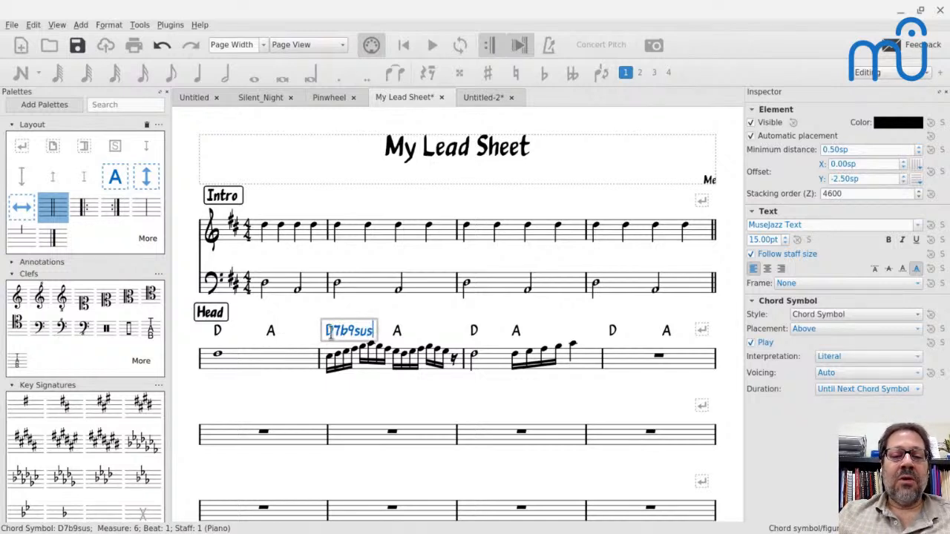
{"action": "key", "text": "Escape"}
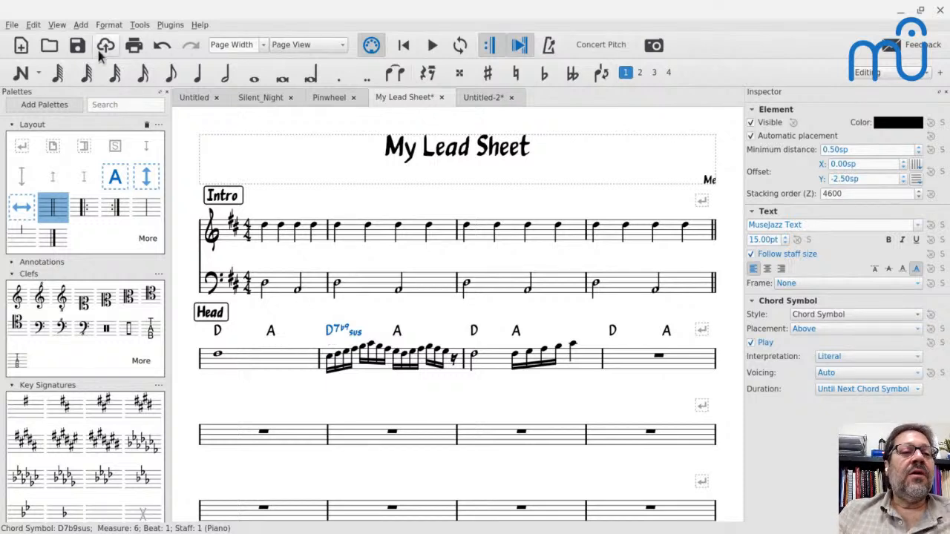
- Review the Chord Symbols style settings for appearance and positioning, leaving the dialog without changes
{"action": "left_click", "coordinate": [109, 26]}
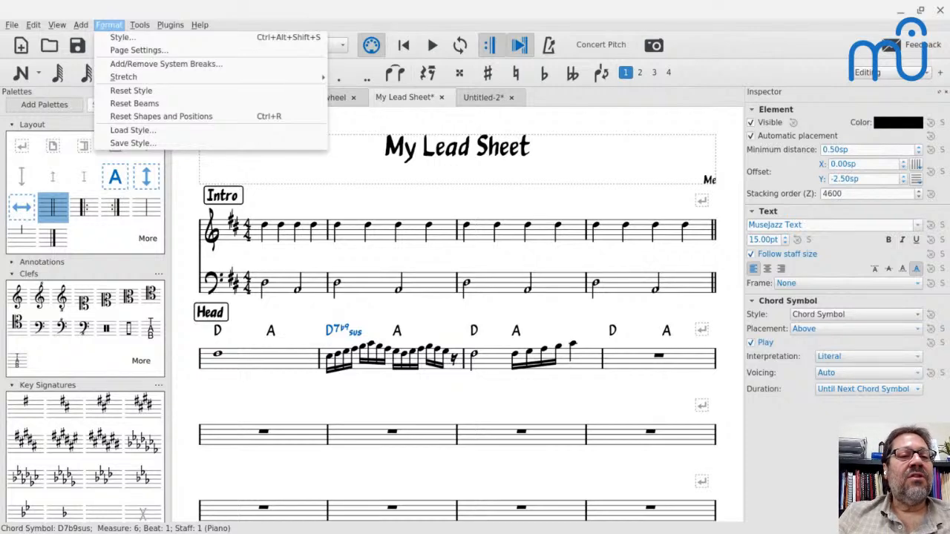
{"action": "left_click", "coordinate": [116, 41]}
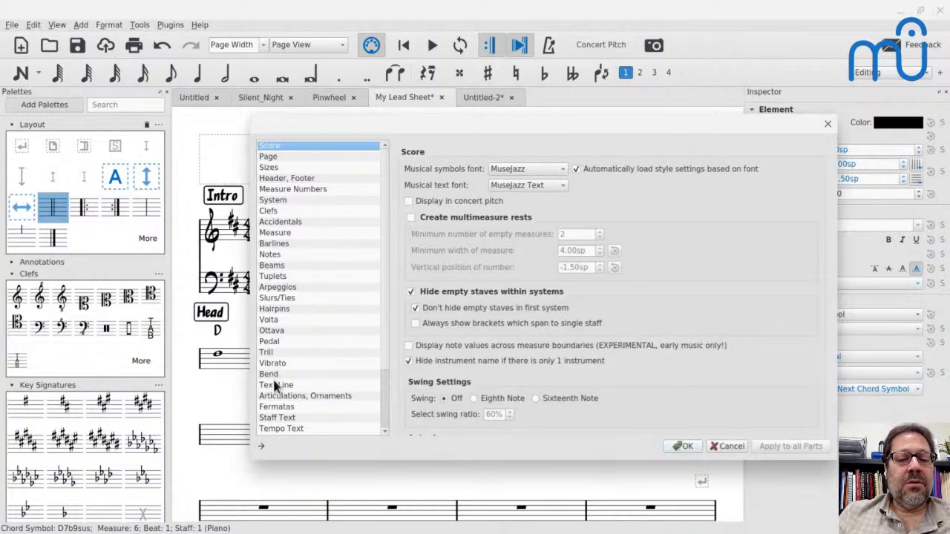
{"action": "scroll", "coordinate": [274, 386], "scroll_direction": "down", "scroll_amount": 2}
{"action": "scroll", "coordinate": [274, 386], "scroll_direction": "down", "scroll_amount": 1}
{"action": "left_click", "coordinate": [280, 406]}
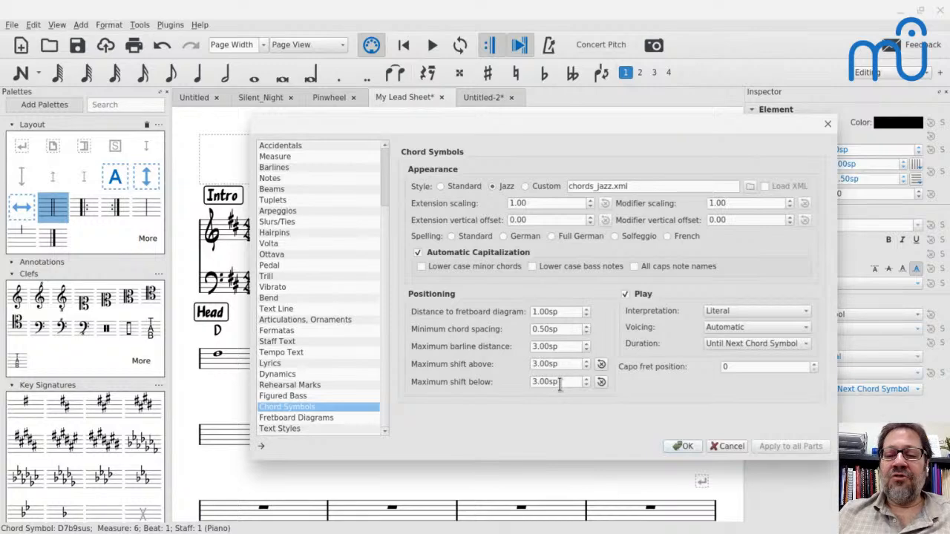
{"action": "left_click", "coordinate": [720, 446]}
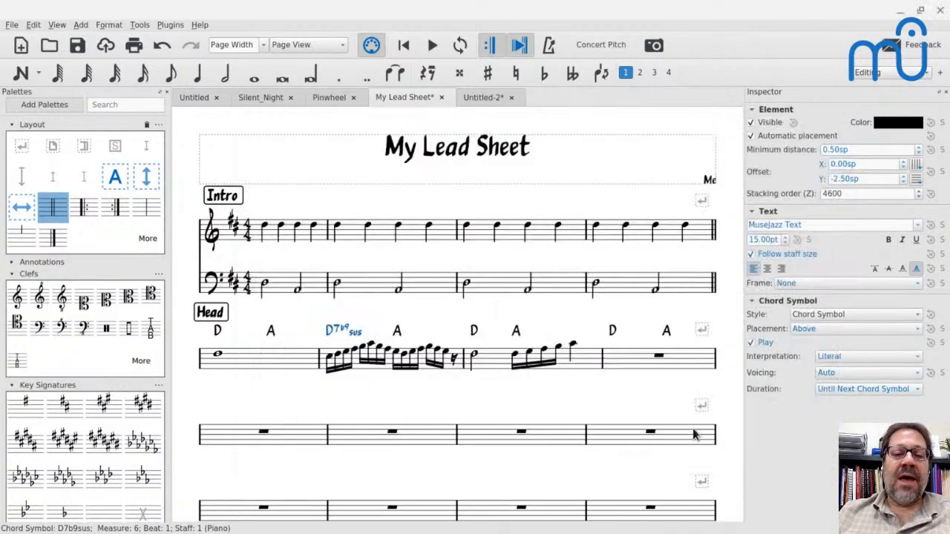
- Raise the first sixteenth note of measure 6 to D6, beneath the D7b9sus chord symbol
{"action": "left_click", "coordinate": [328, 362]}
{"action": "key", "text": "ctrl+Up"}
{"action": "key", "text": "ctrl+Up"}
{"action": "key", "text": "ctrl+Down"}
{"action": "key", "text": "Up"}
{"action": "key", "text": "Up"}
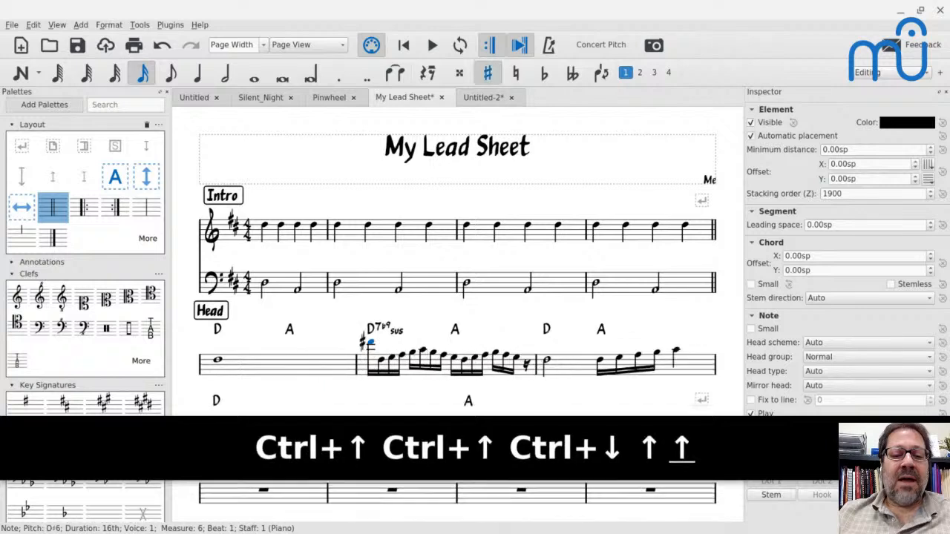
{"action": "key", "text": "Down"}
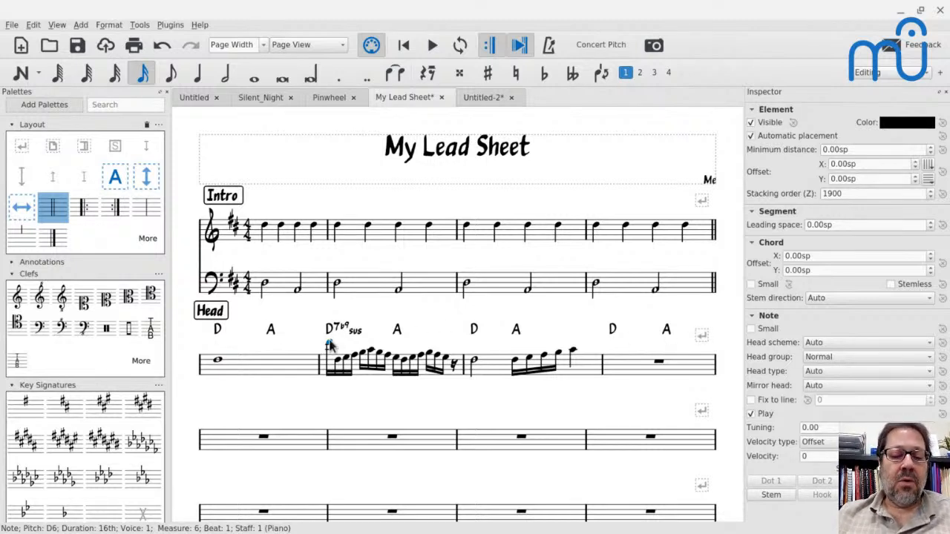
- Raise the first sixteenth note of measure 6 further by semitones to F♯6
{"action": "key", "text": "Up"}
{"action": "key", "text": "Up"}
{"action": "key", "text": "Up"}
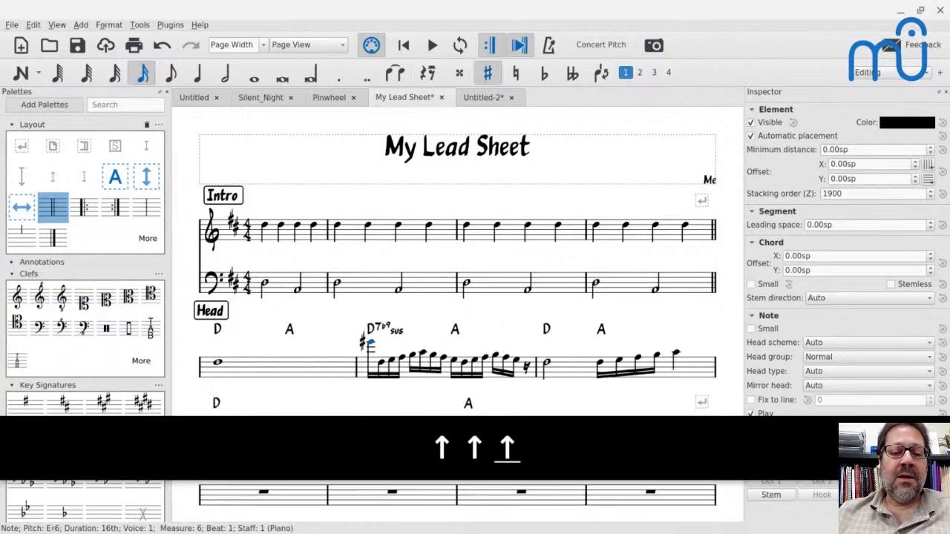
{"action": "key", "text": "Up"}
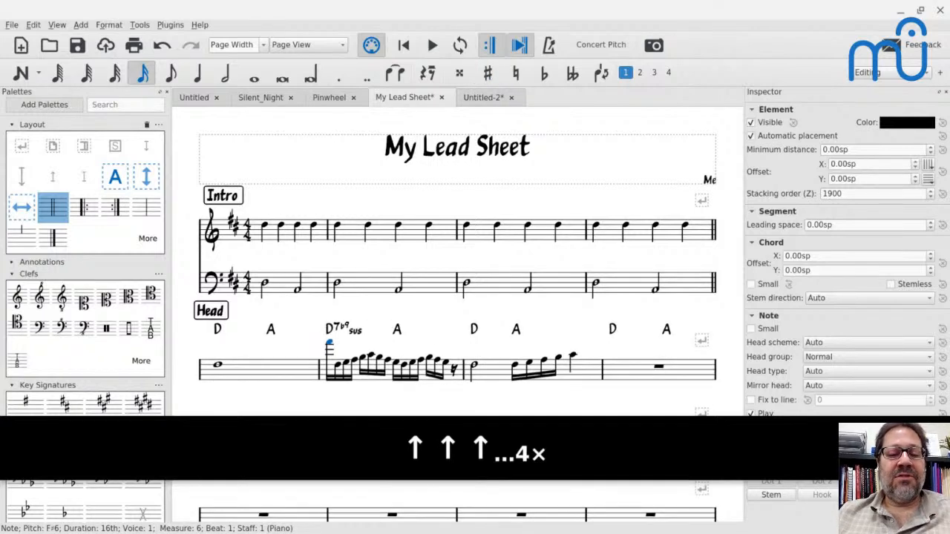
- Raise the first sixteenth note of measure 6 to G6 and bring it back down to G5
{"action": "key", "text": "Up"}
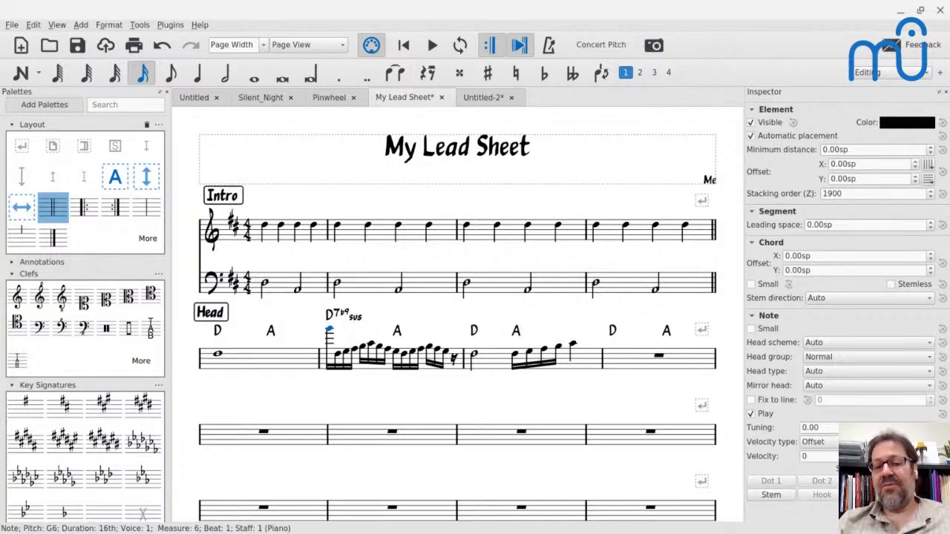
{"action": "scroll", "coordinate": [361, 338], "scroll_direction": "down", "scroll_amount": 1}
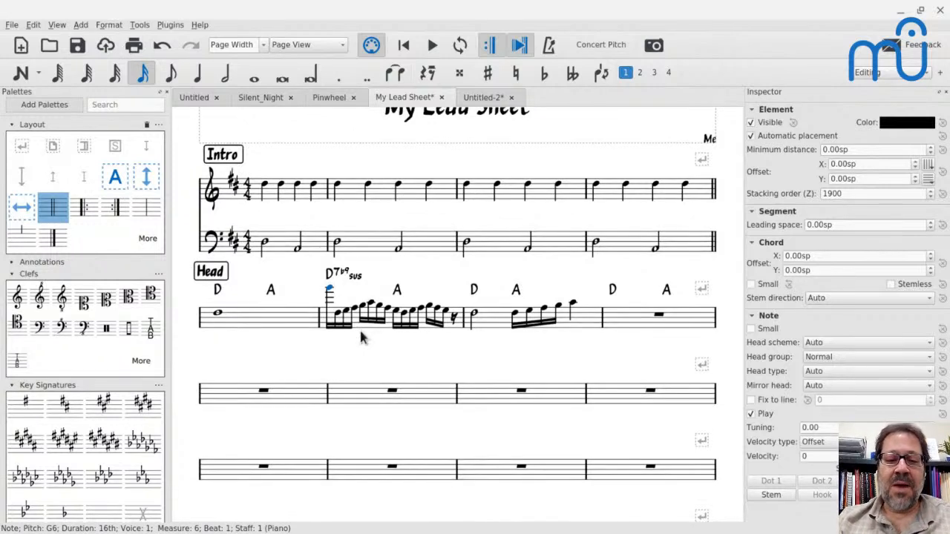
{"action": "key", "text": "Escape"}
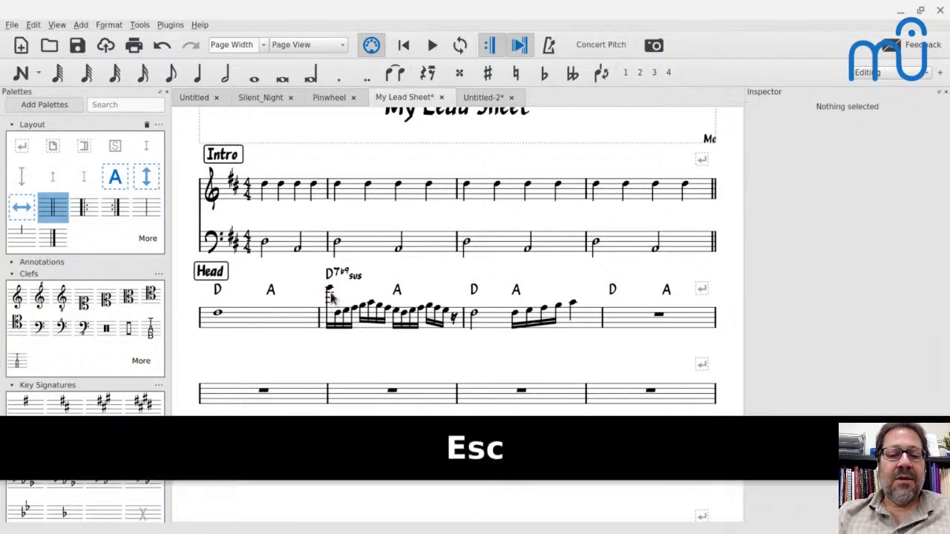
{"action": "left_click", "coordinate": [329, 293]}
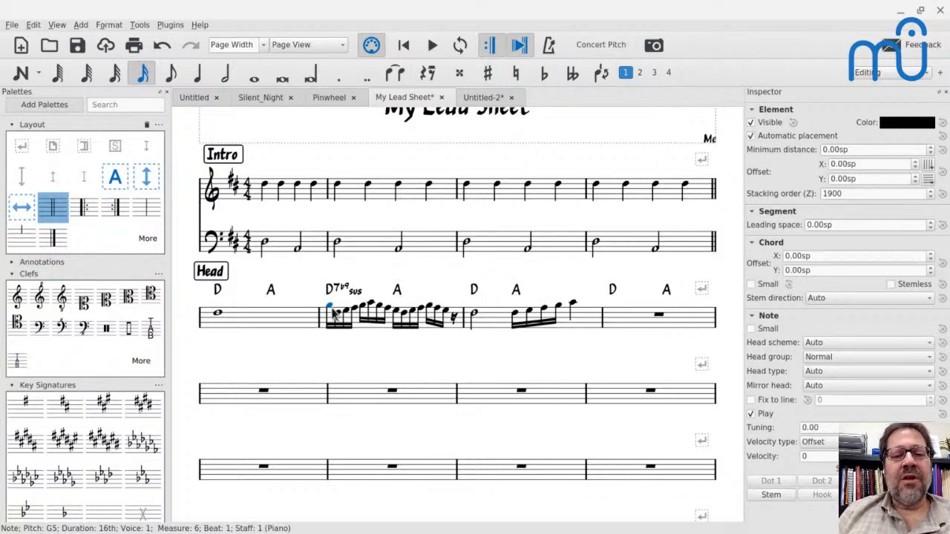
- Add staff text reading "staff text" to the first note of measure 5, flipping it above the staff and back below
{"action": "left_click", "coordinate": [216, 315]}
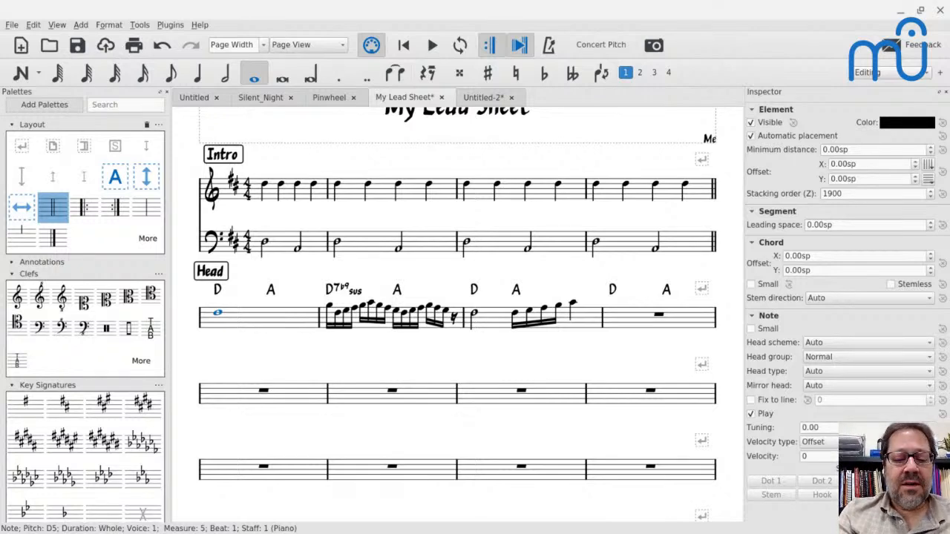
{"action": "key", "text": "ctrl+t"}
{"action": "type", "text": "staff text"}
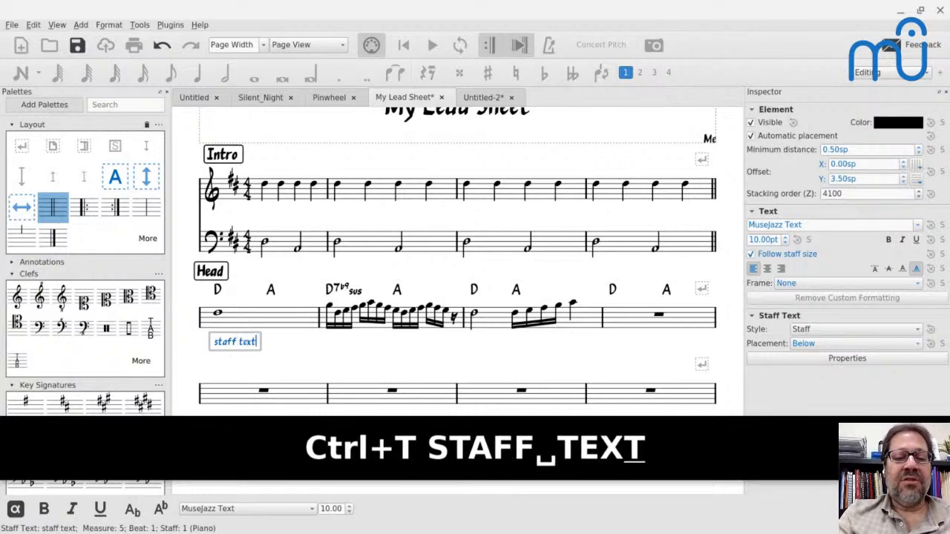
{"action": "key", "text": "Escape"}
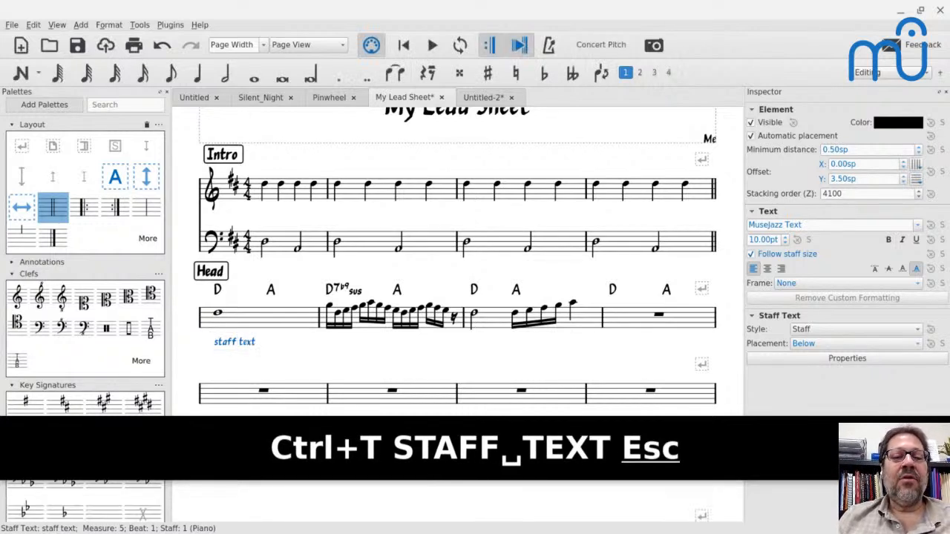
{"action": "key", "text": "x"}
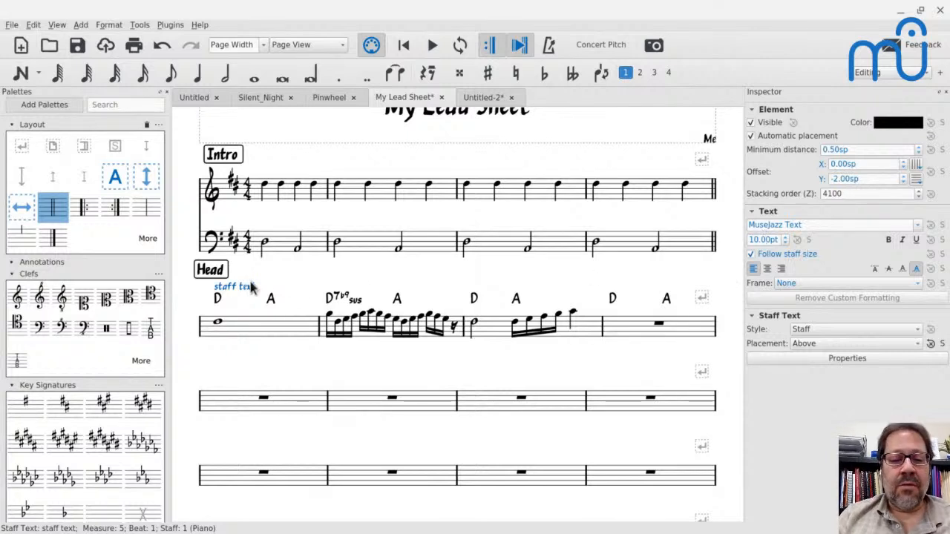
{"action": "key", "text": "x"}
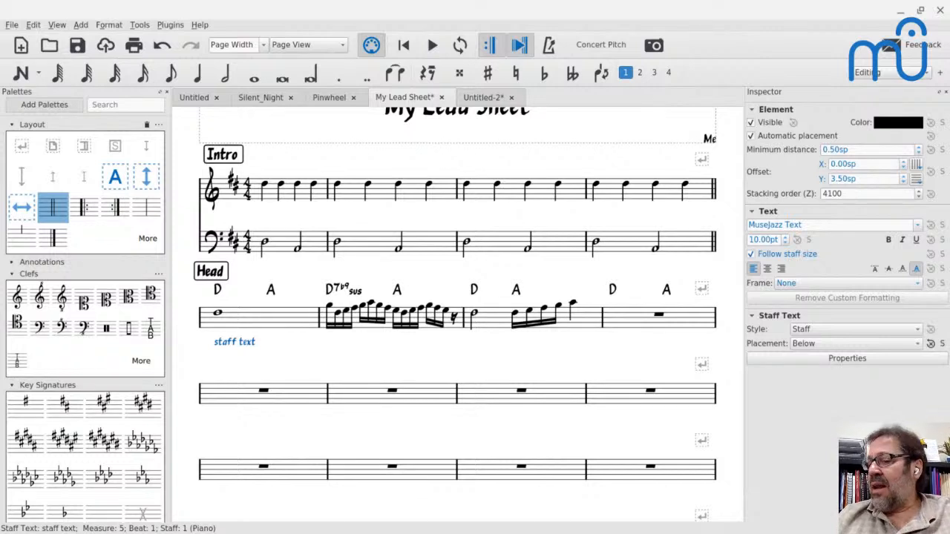
- Try entering "lyr-ics" as staff text on the first note of measure 5, and delete it
{"action": "left_click", "coordinate": [217, 315]}
{"action": "key", "text": "ctrl+t"}
{"action": "type", "text": "lyr"}
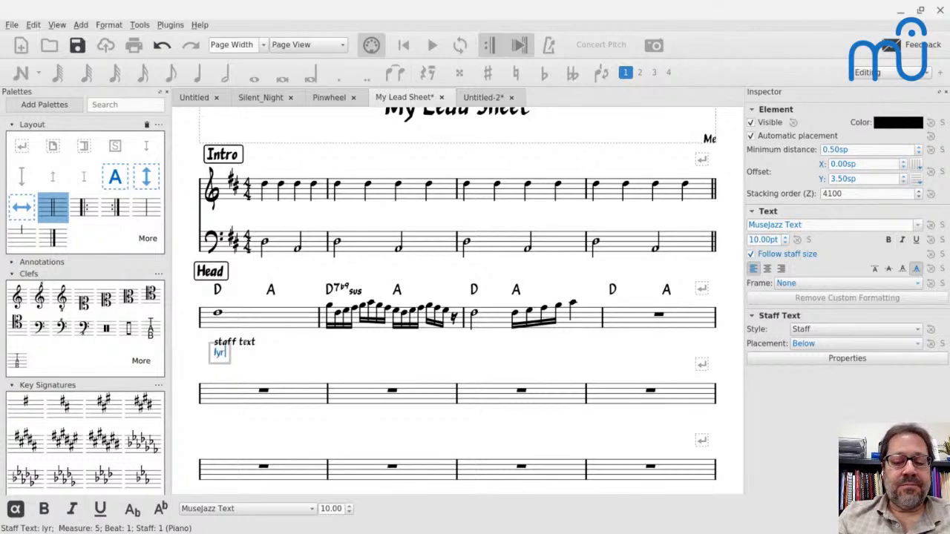
{"action": "type", "text": "-ics"}
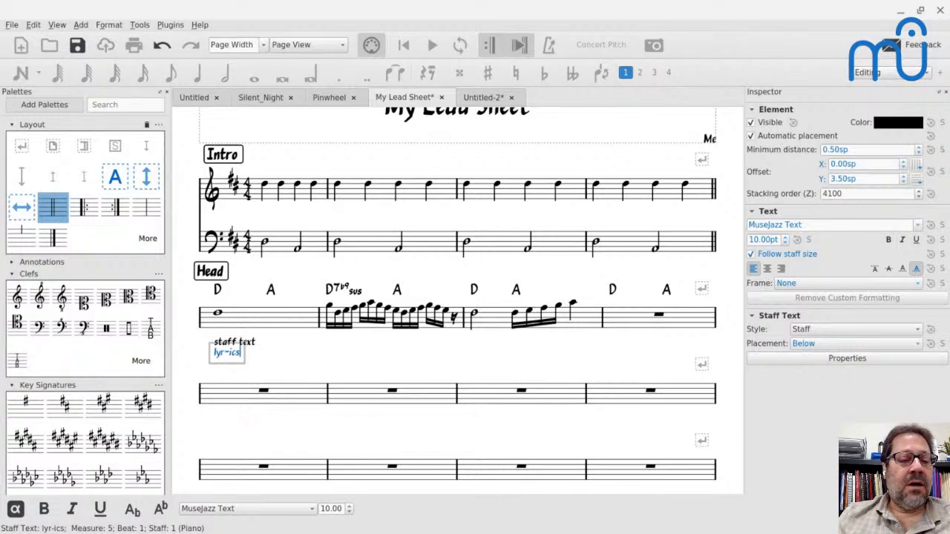
{"action": "key", "text": "Escape"}
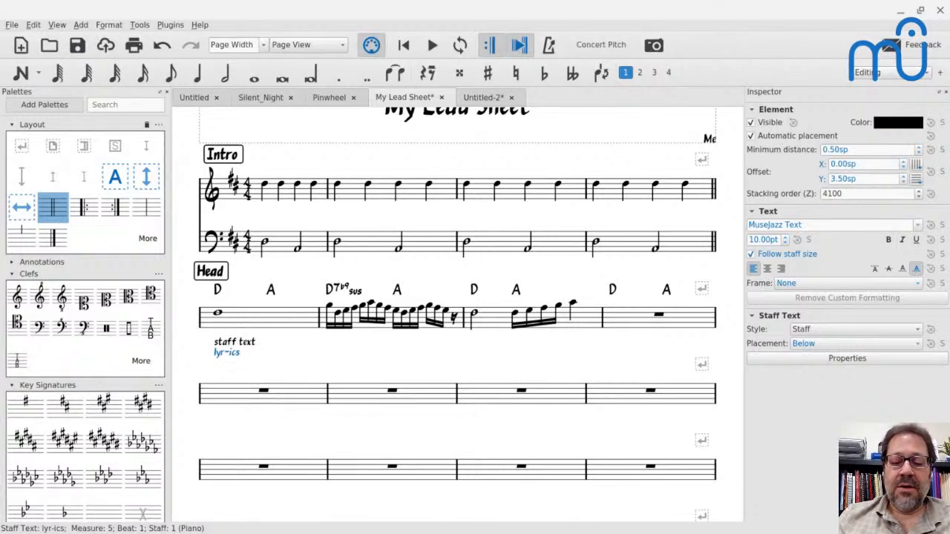
{"action": "key", "text": "Delete"}
- Enter the lyrics "lyr-ics" from the first note of measure 5, and flip the existing staff text above the staff
{"action": "key", "text": "ctrl+l"}
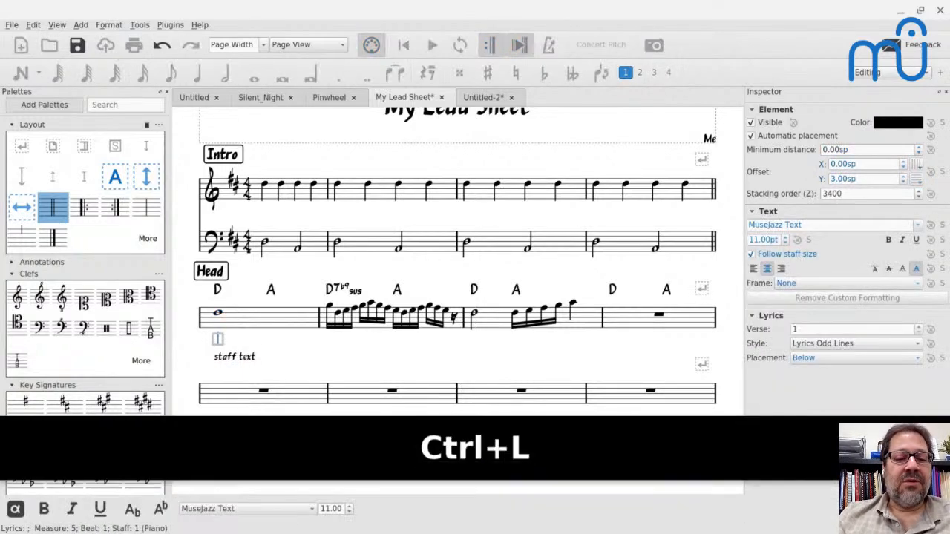
{"action": "type", "text": "lyr"}
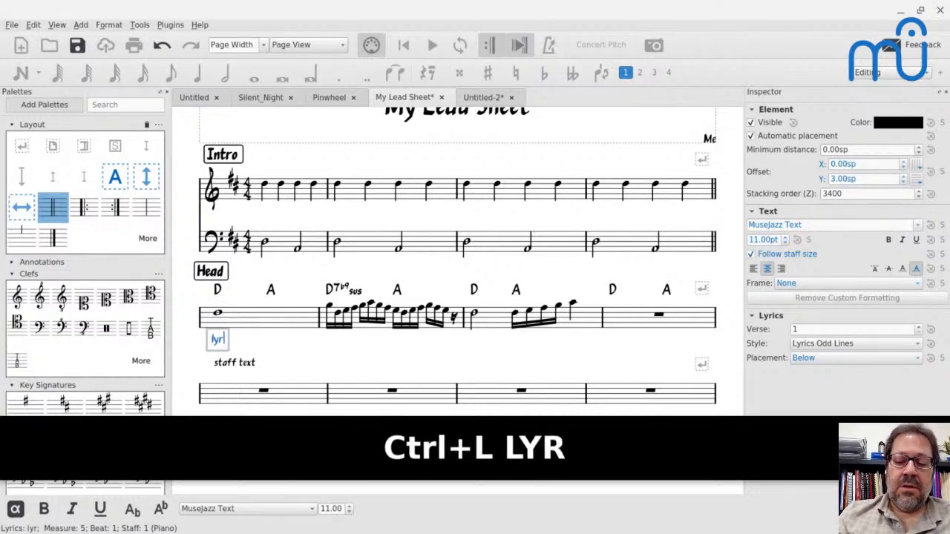
{"action": "type", "text": "-ics"}
{"action": "key", "text": "Escape"}
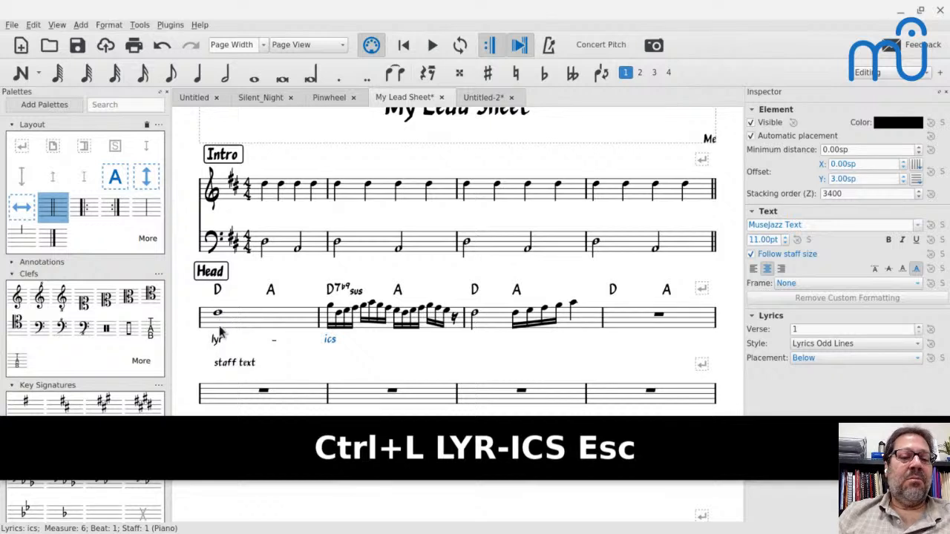
{"action": "left_click", "coordinate": [229, 365]}
{"action": "key", "text": "x"}
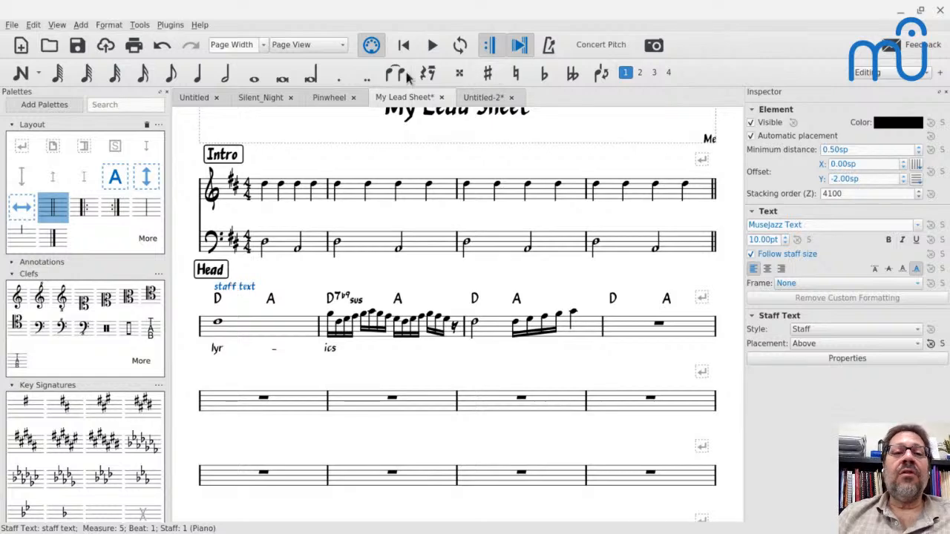
- Examine both pages of the Pinwheel score for its rehearsal marks, chord symbols, text instructions and solo section layout
{"action": "left_click", "coordinate": [329, 97]}
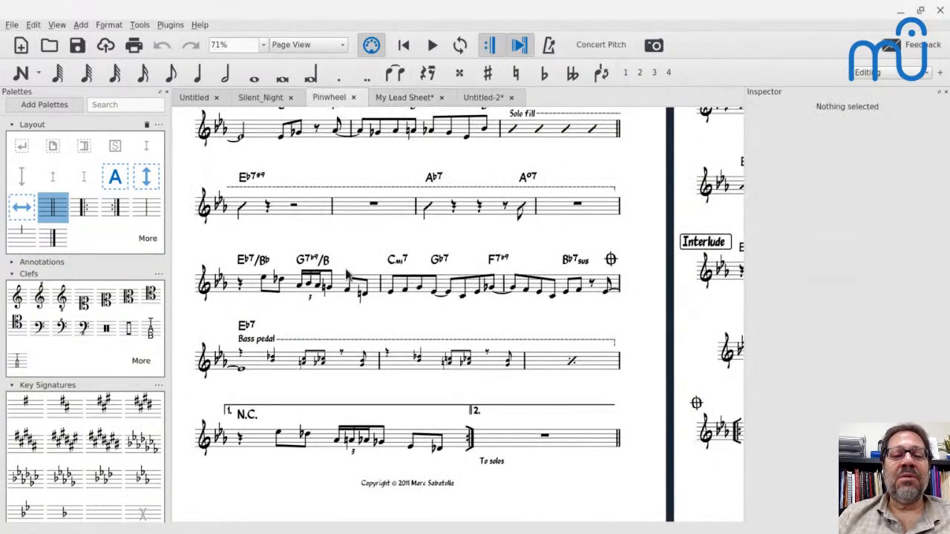
{"action": "scroll", "coordinate": [349, 264], "scroll_direction": "up", "scroll_amount": 3}
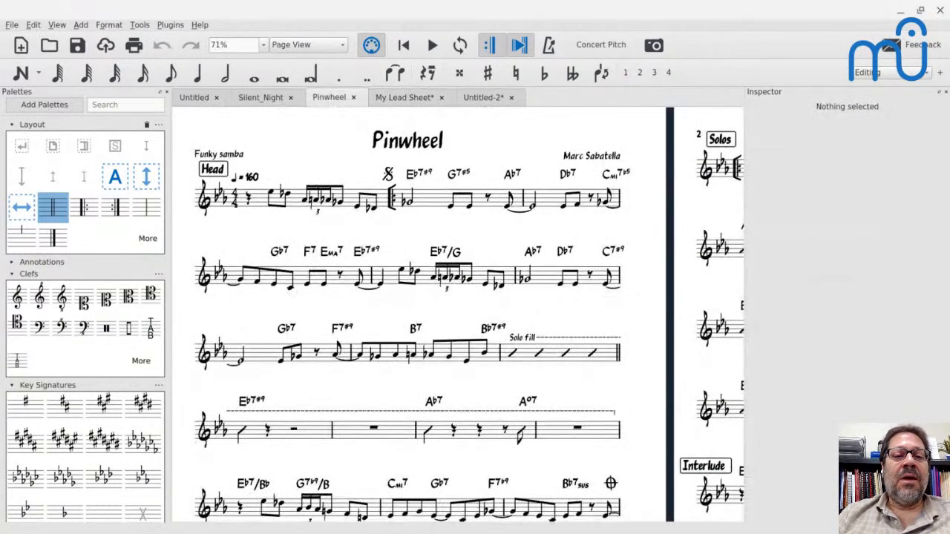
{"action": "scroll", "coordinate": [315, 224], "scroll_direction": "down", "scroll_amount": 2}
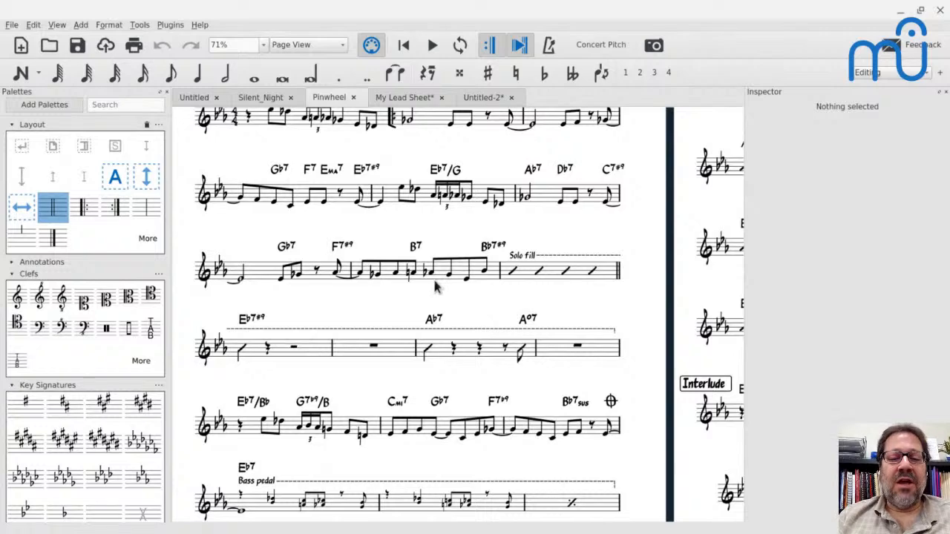
{"action": "scroll", "coordinate": [438, 285], "scroll_direction": "down", "scroll_amount": 3}
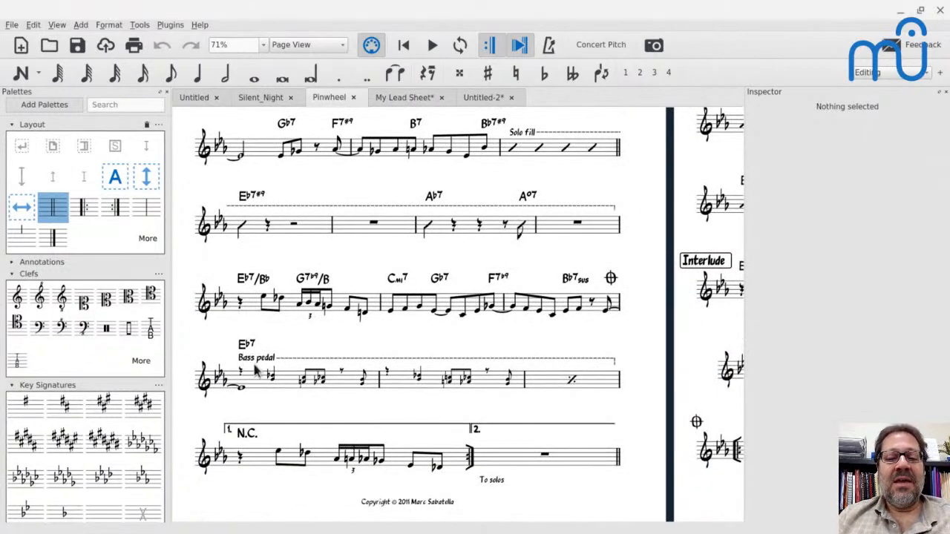
{"action": "scroll", "coordinate": [256, 371], "scroll_direction": "right", "scroll_amount": 3}
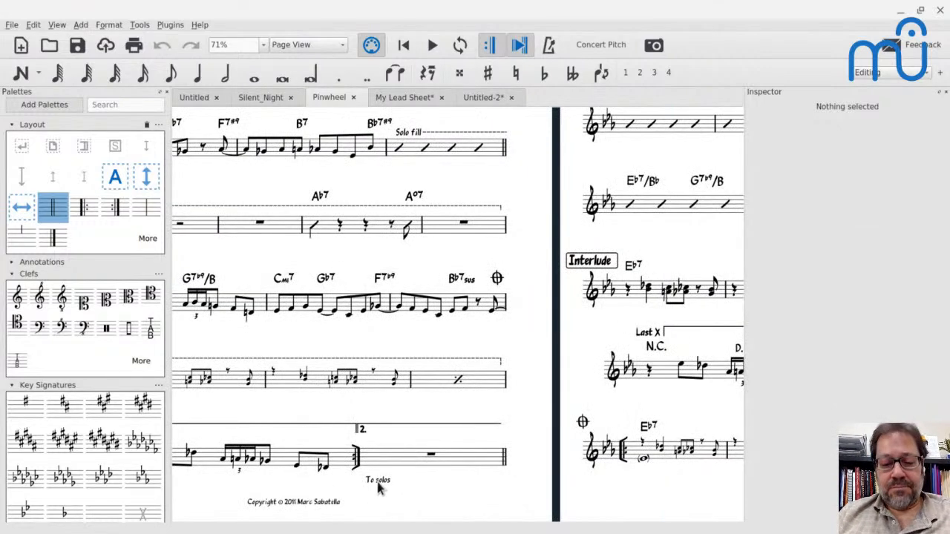
{"action": "scroll", "coordinate": [378, 486], "scroll_direction": "right", "scroll_amount": 4}
{"action": "scroll", "coordinate": [378, 486], "scroll_direction": "up", "scroll_amount": 5}
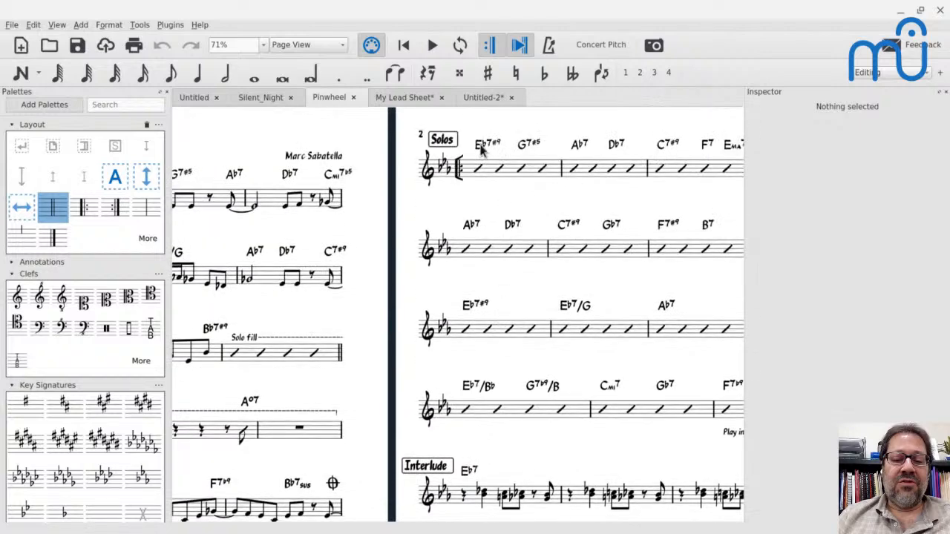
{"action": "scroll", "coordinate": [502, 191], "scroll_direction": "right", "scroll_amount": 3}
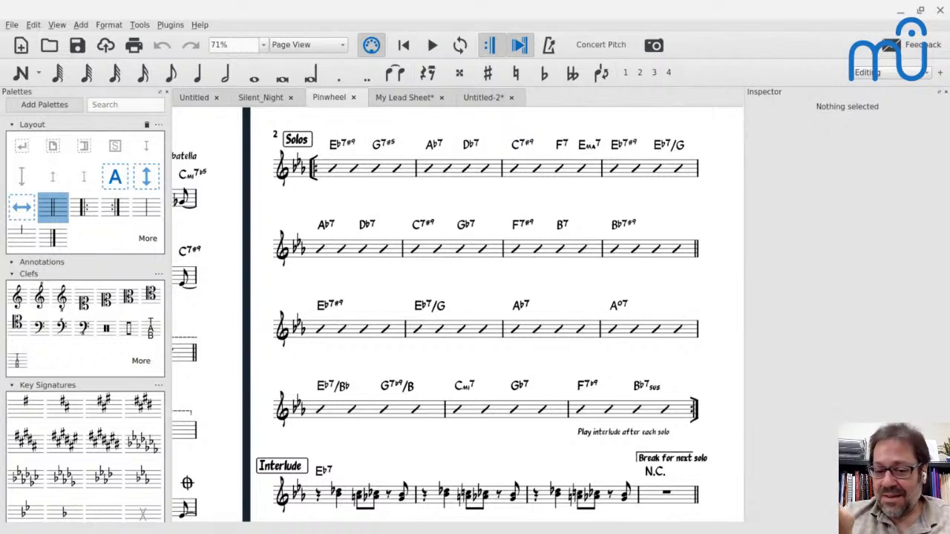
{"action": "scroll", "coordinate": [457, 315], "scroll_direction": "left", "scroll_amount": 10}
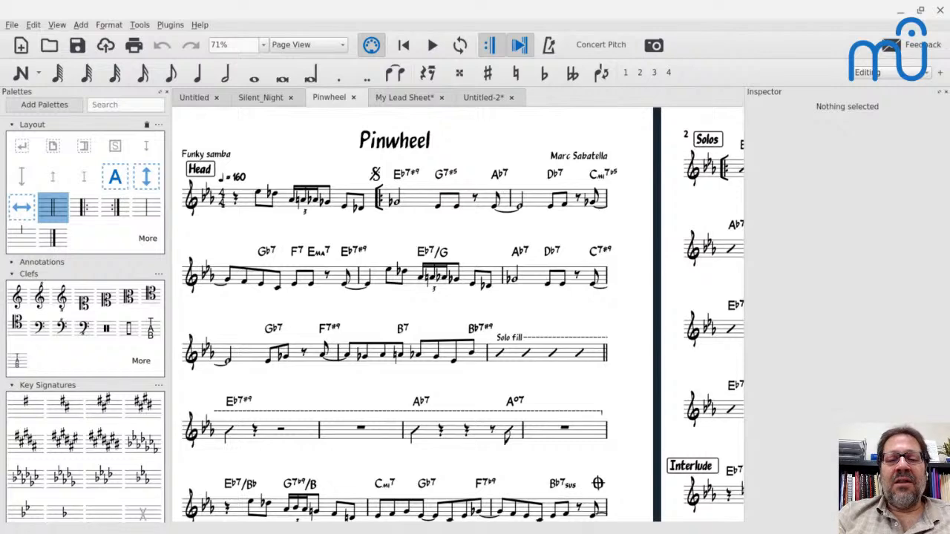
{"action": "scroll", "coordinate": [638, 460], "scroll_direction": "down", "scroll_amount": 1}
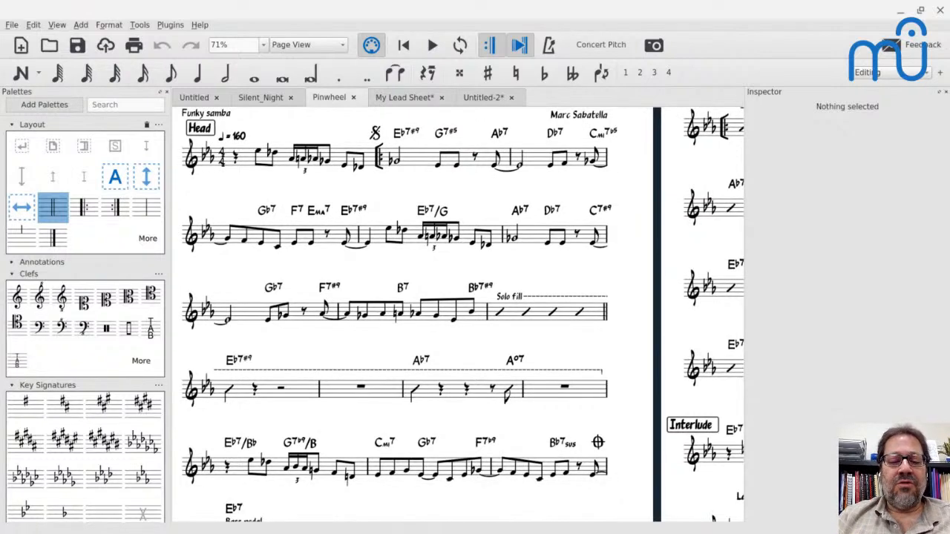
{"action": "scroll", "coordinate": [332, 393], "scroll_direction": "down", "scroll_amount": 2}
{"action": "scroll", "coordinate": [331, 393], "scroll_direction": "down", "scroll_amount": 1}
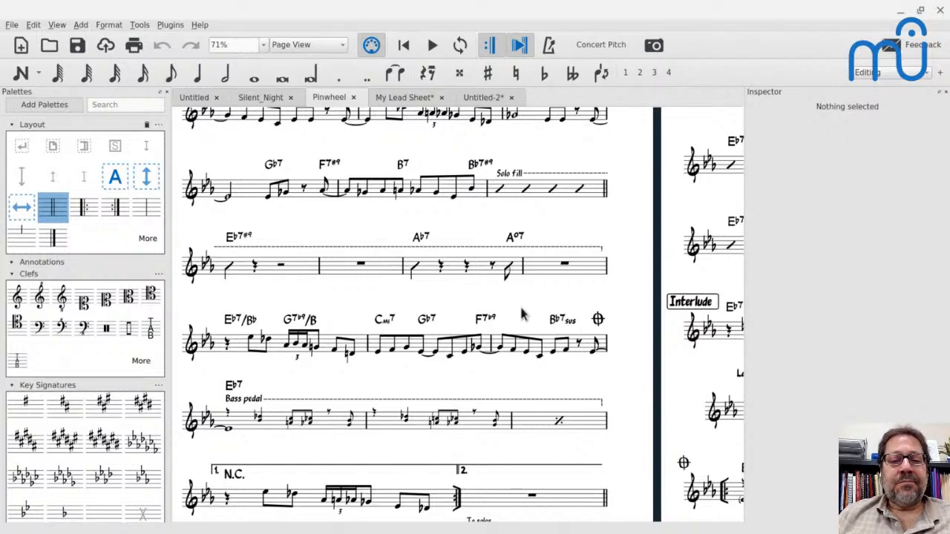
{"action": "scroll", "coordinate": [524, 314], "scroll_direction": "up", "scroll_amount": 3}
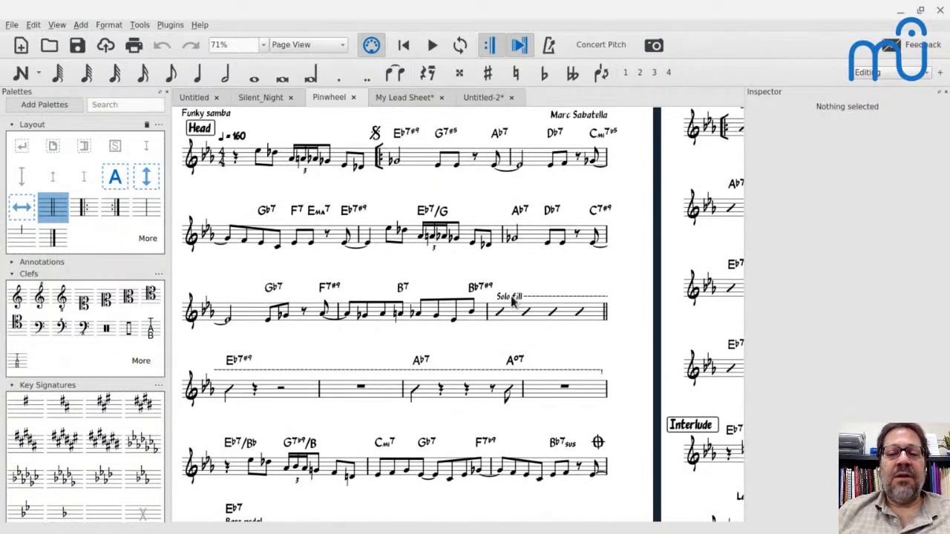
- Try the dashed "Solo fill" text line below the staff in Pinwheel, and flip it back above
{"action": "left_click", "coordinate": [511, 297]}
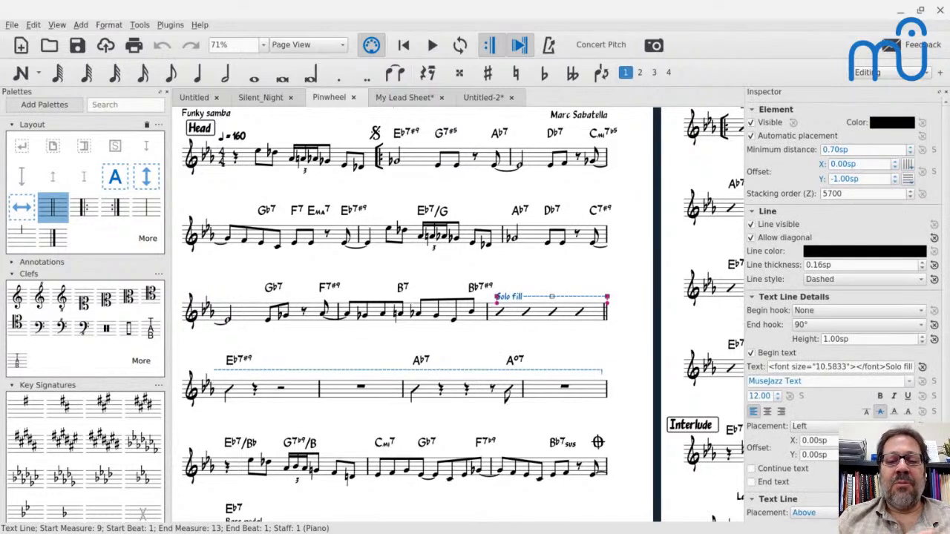
{"action": "key", "text": "x"}
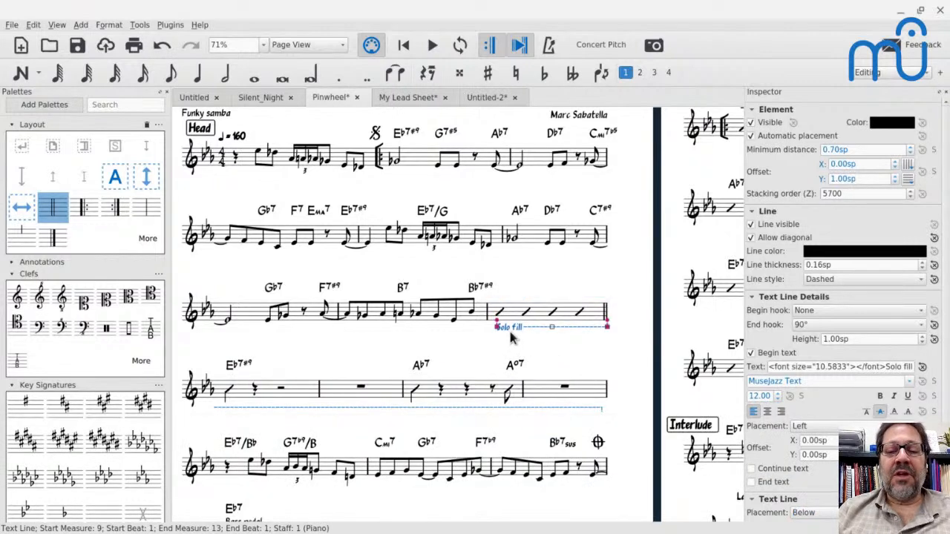
{"action": "key", "text": "x"}
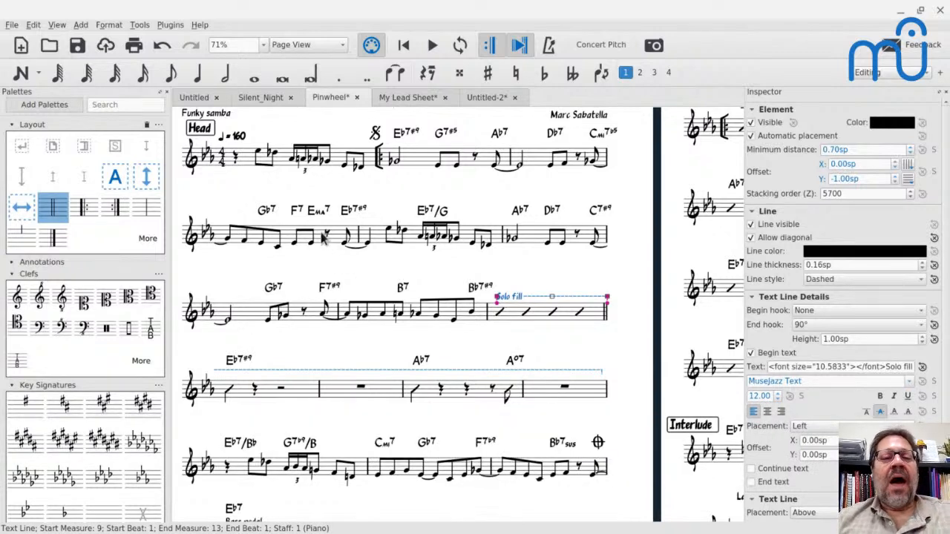
{"action": "left_click", "coordinate": [239, 283]}
- Try turning Pinwheel's "winged" repeat barline tips off and back on in the barline style settings, and cancel the style changes
{"action": "scroll", "coordinate": [240, 284], "scroll_direction": "down", "scroll_amount": 3}
{"action": "scroll", "coordinate": [239, 282], "scroll_direction": "down", "scroll_amount": 1}
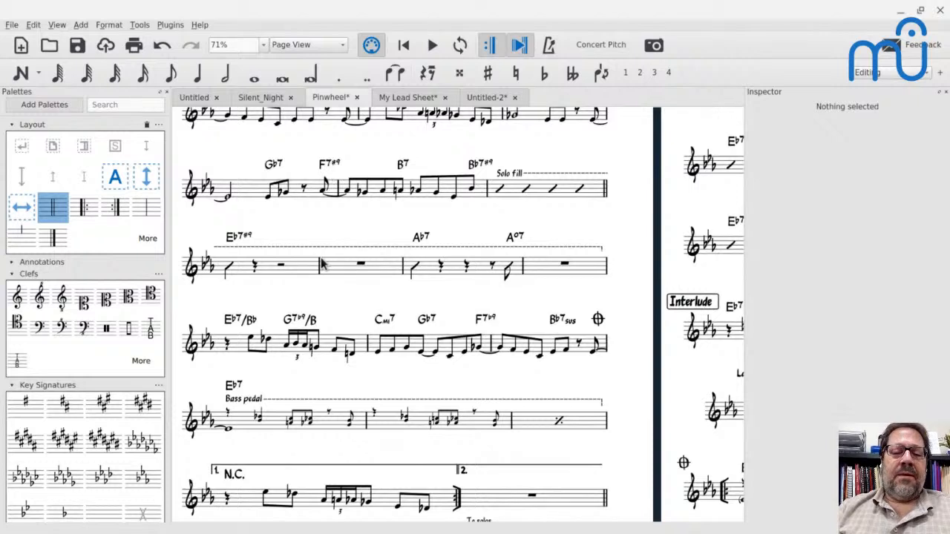
{"action": "scroll", "coordinate": [320, 264], "scroll_direction": "down", "scroll_amount": 1}
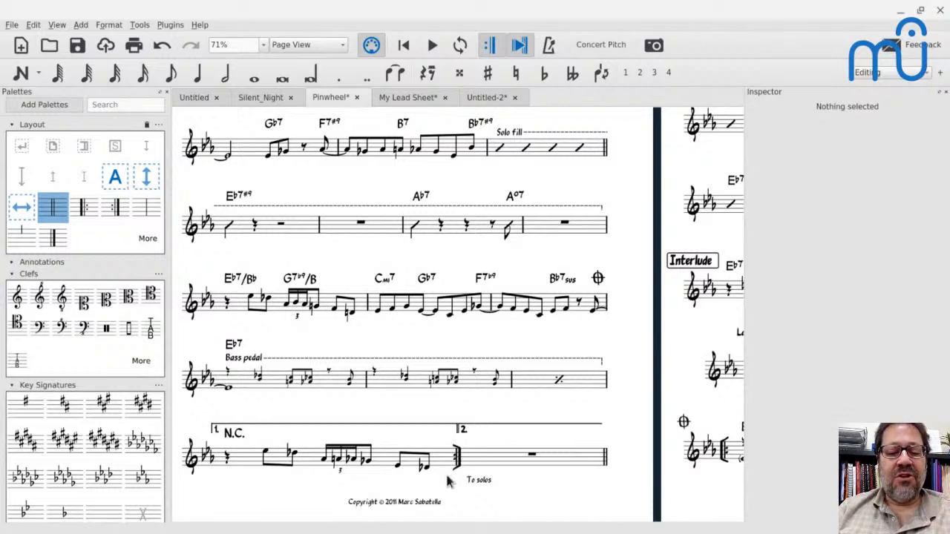
{"action": "left_click", "coordinate": [108, 25]}
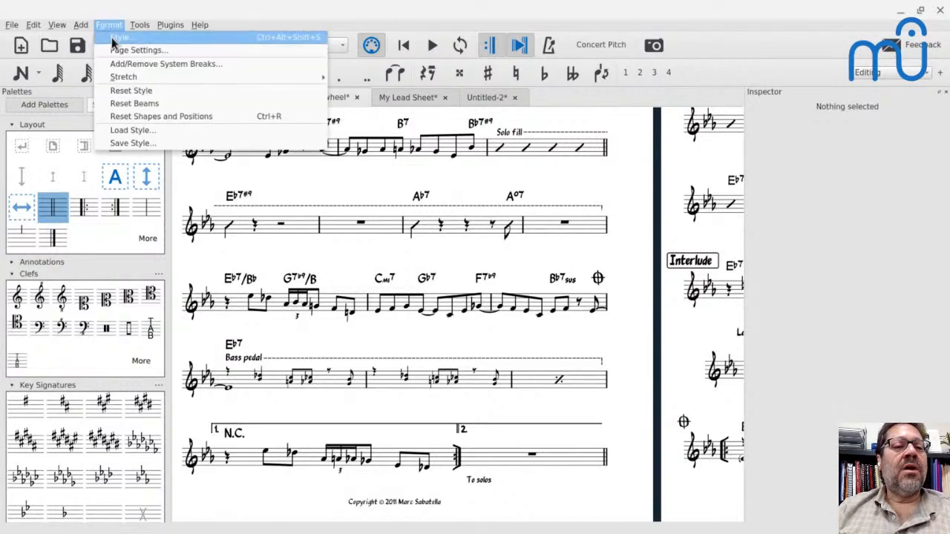
{"action": "left_click", "coordinate": [113, 38]}
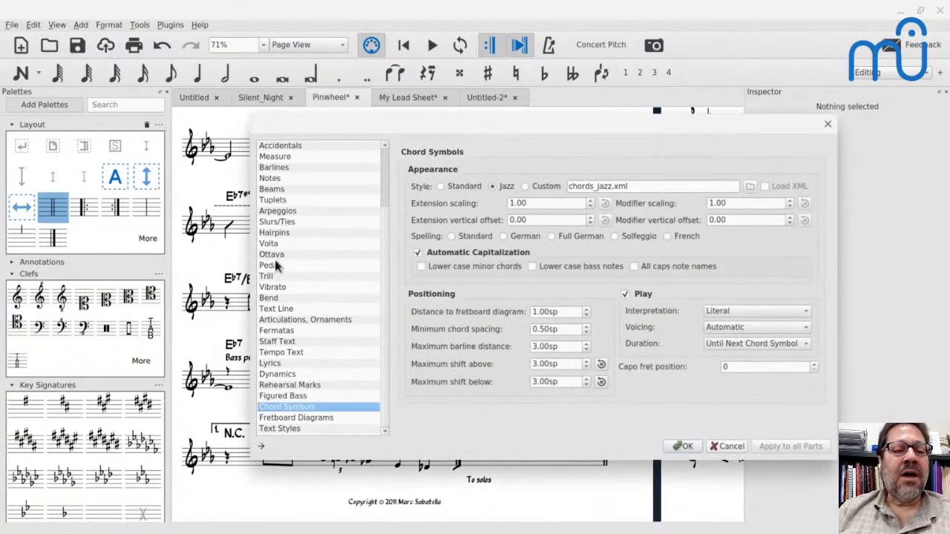
{"action": "left_click", "coordinate": [272, 168]}
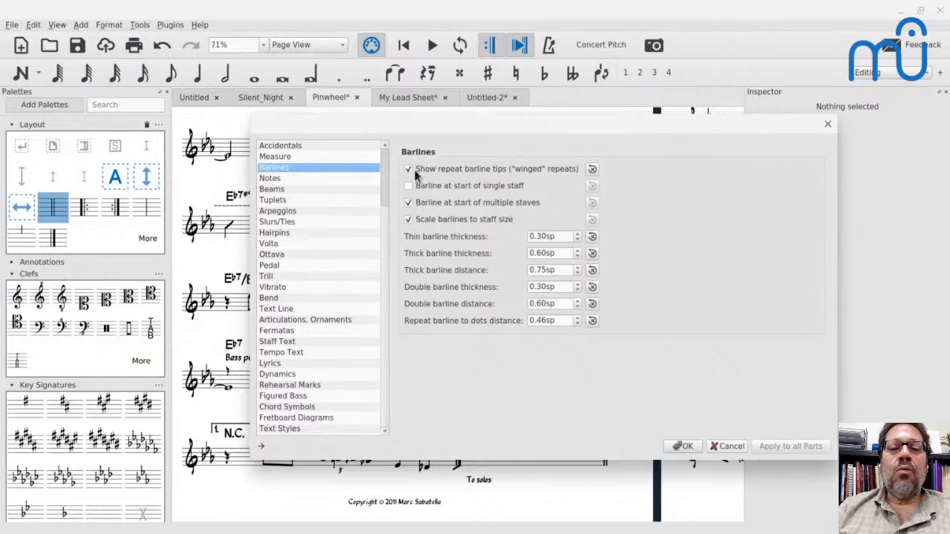
{"action": "left_click_drag", "start_coordinate": [416, 129], "coordinate": [439, 104]}
{"action": "left_click", "coordinate": [430, 144]}
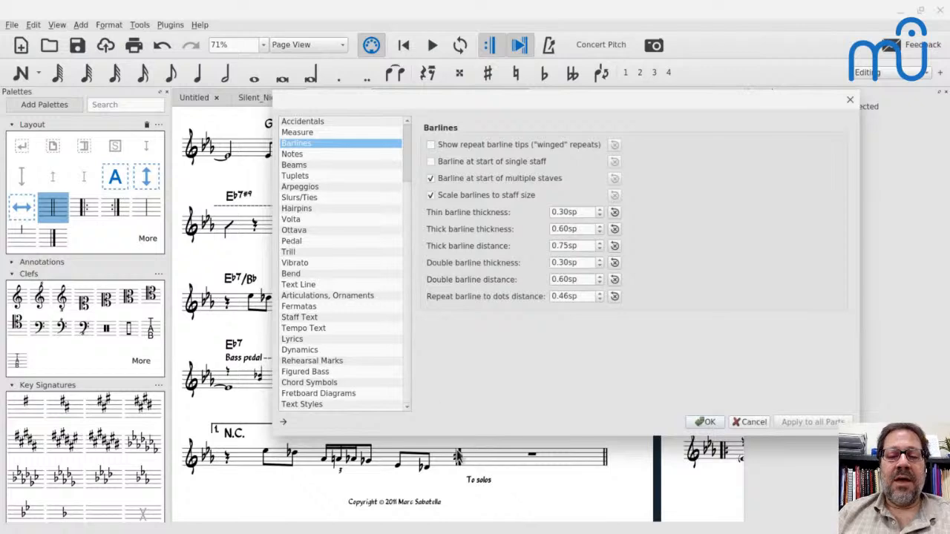
{"action": "left_click", "coordinate": [430, 145]}
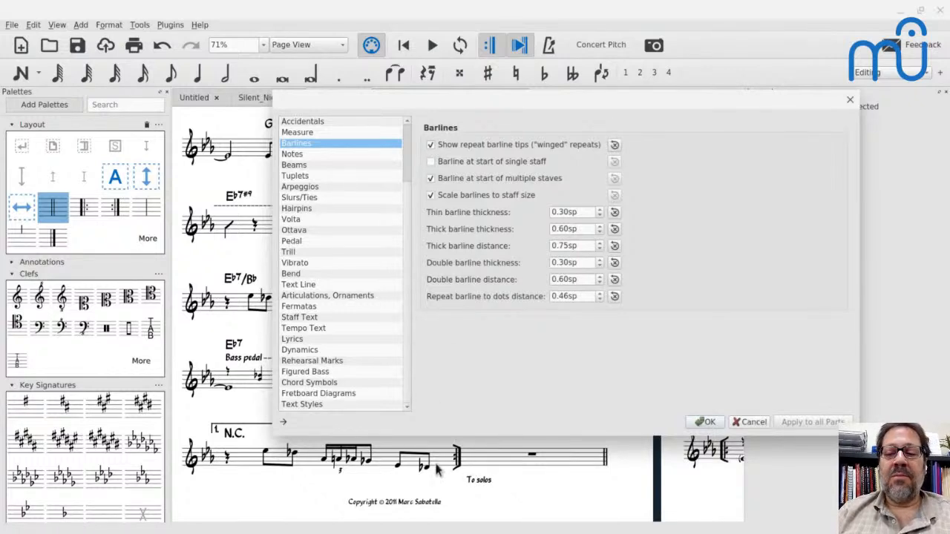
{"action": "left_click", "coordinate": [748, 428]}
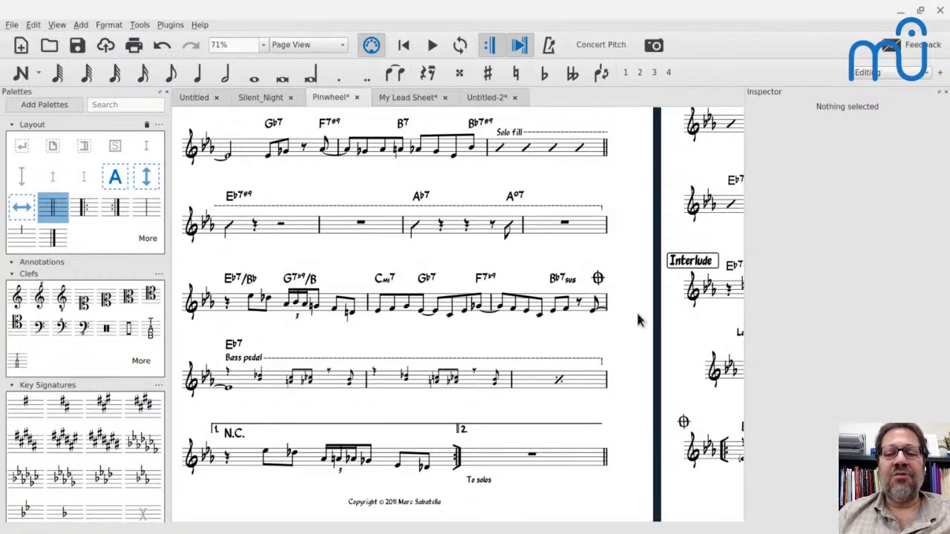
- Examine the slash notation in Pinwheel's "Solo fill" measure and in the Solos section on page 2
{"action": "scroll", "coordinate": [636, 315], "scroll_direction": "up", "scroll_amount": 2}
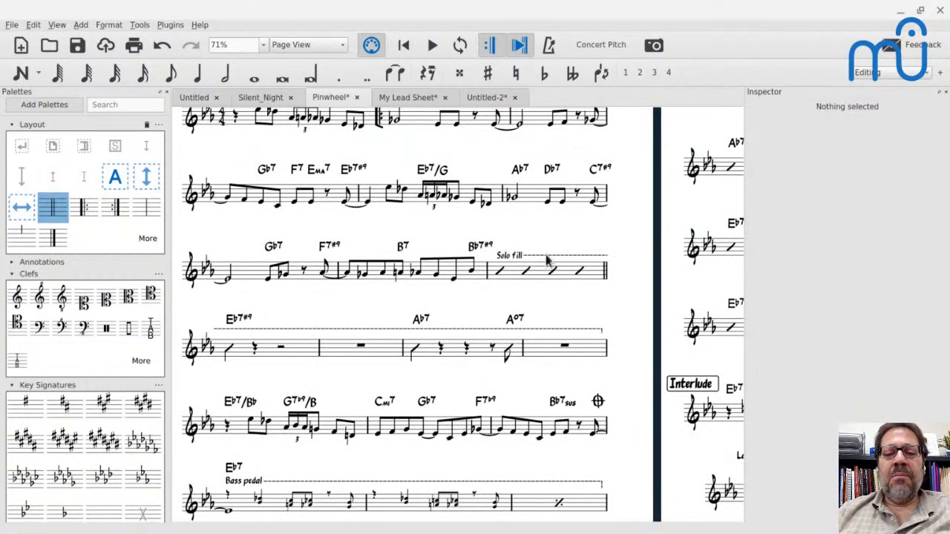
{"action": "left_click", "coordinate": [536, 282]}
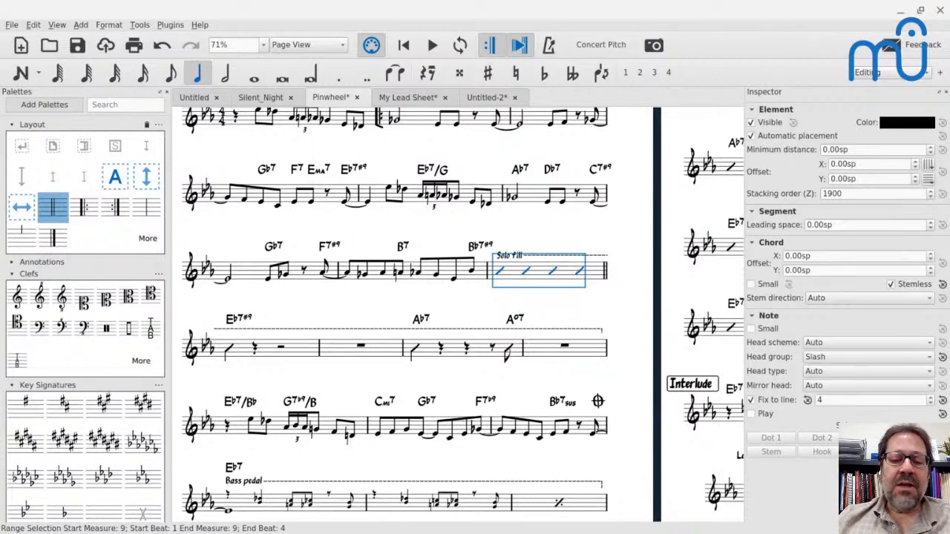
{"action": "scroll", "coordinate": [529, 239], "scroll_direction": "right", "scroll_amount": 10}
{"action": "scroll", "coordinate": [529, 239], "scroll_direction": "up", "scroll_amount": 2}
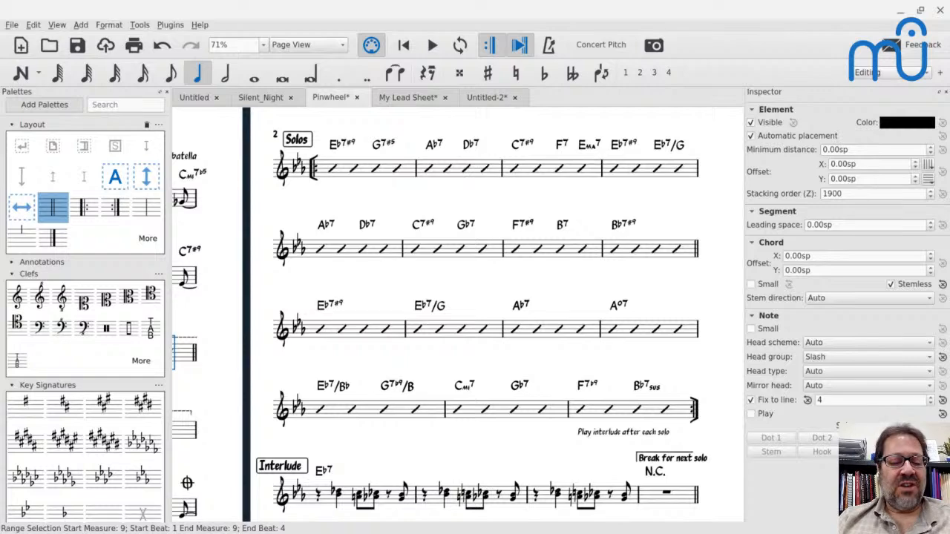
{"action": "scroll", "coordinate": [393, 194], "scroll_direction": "left", "scroll_amount": 10}
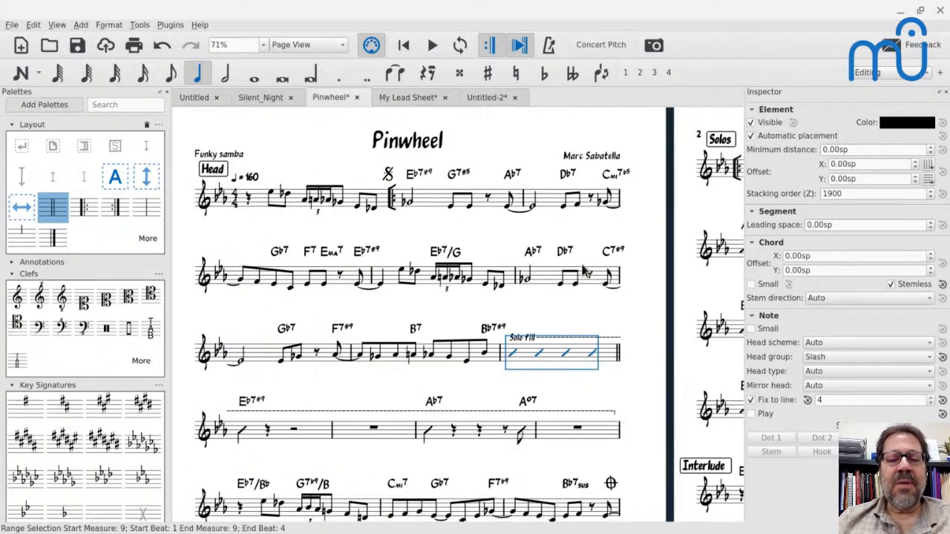
{"action": "scroll", "coordinate": [586, 272], "scroll_direction": "right", "scroll_amount": 5}
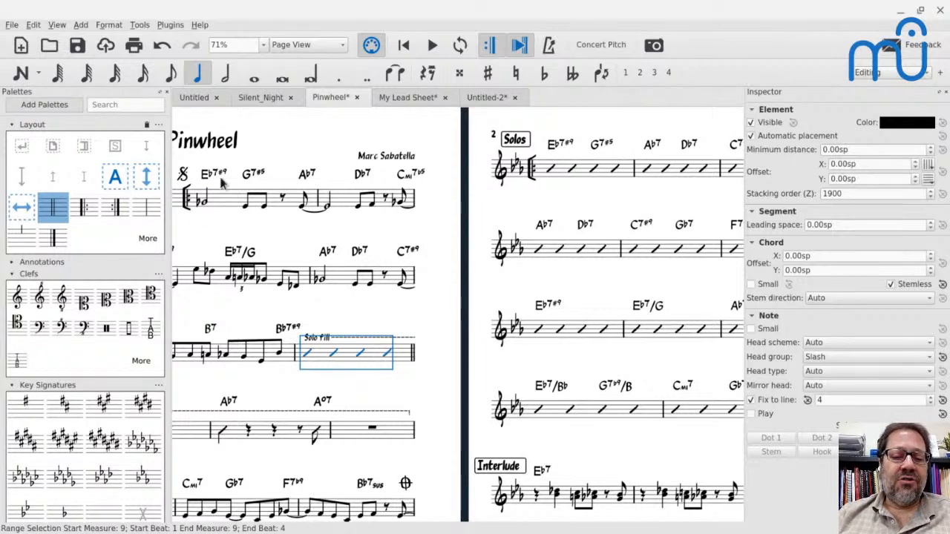
{"action": "scroll", "coordinate": [245, 216], "scroll_direction": "left", "scroll_amount": 5}
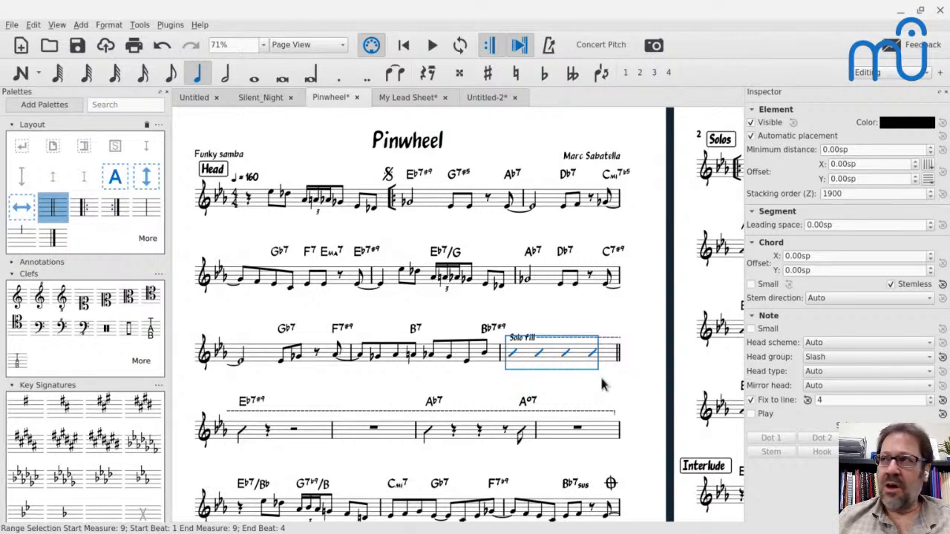
{"action": "scroll", "coordinate": [602, 384], "scroll_direction": "right", "scroll_amount": 5}
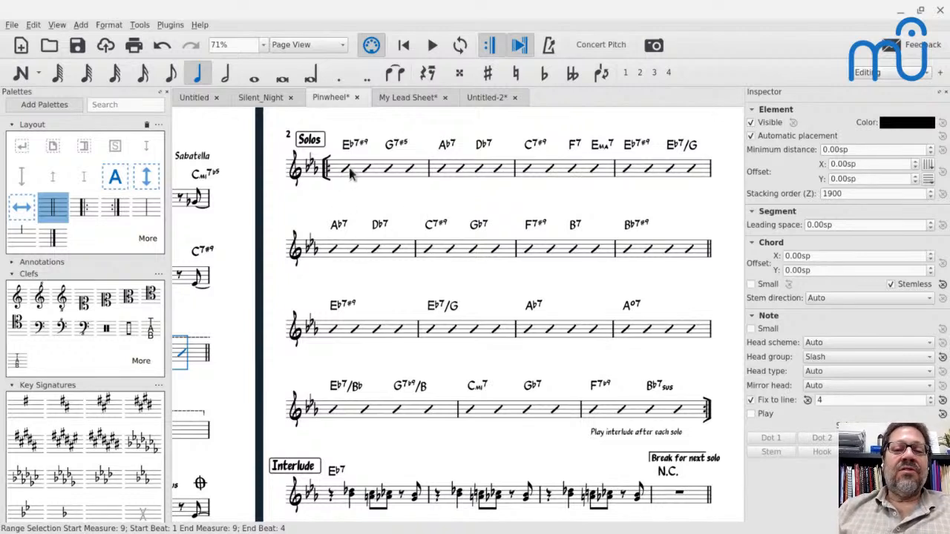
- Fill measures 1 to 4 of the Untitled-2 score with slashes
{"action": "left_click", "coordinate": [491, 99]}
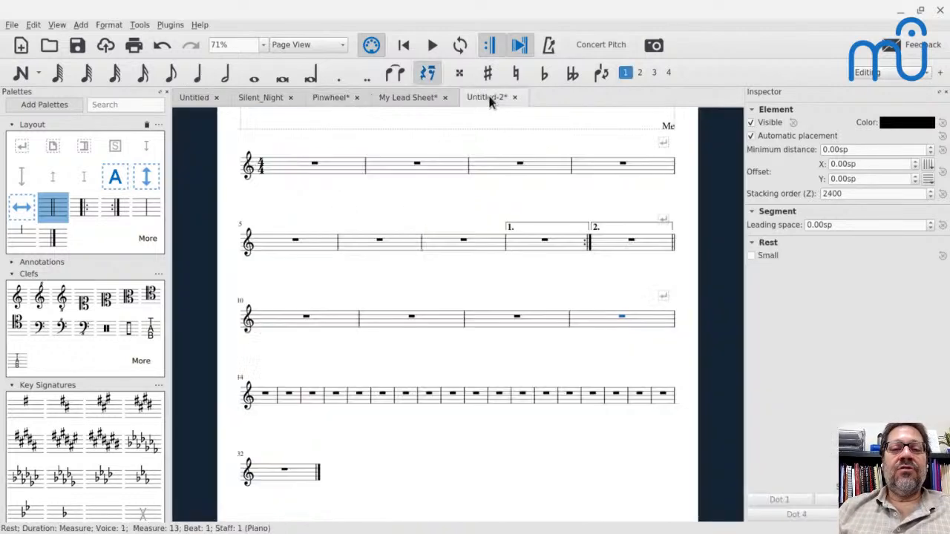
{"action": "left_click", "coordinate": [334, 171]}
{"action": "left_click", "coordinate": [576, 174], "text": "shift"}
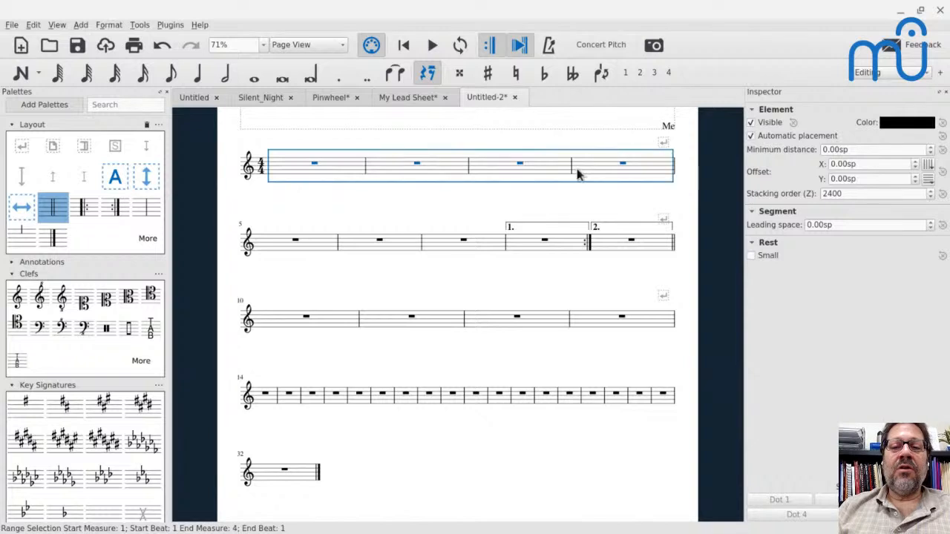
{"action": "left_click", "coordinate": [136, 27]}
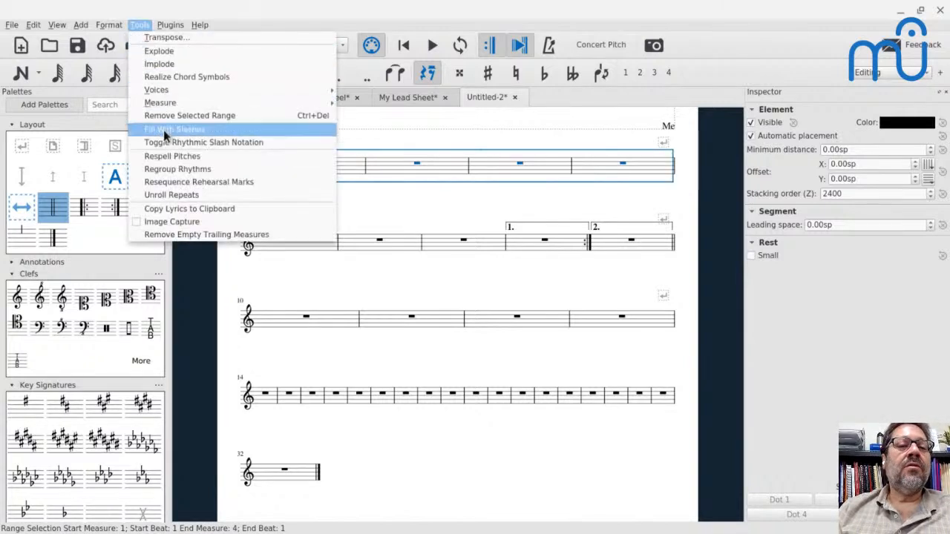
{"action": "key", "text": "Escape"}
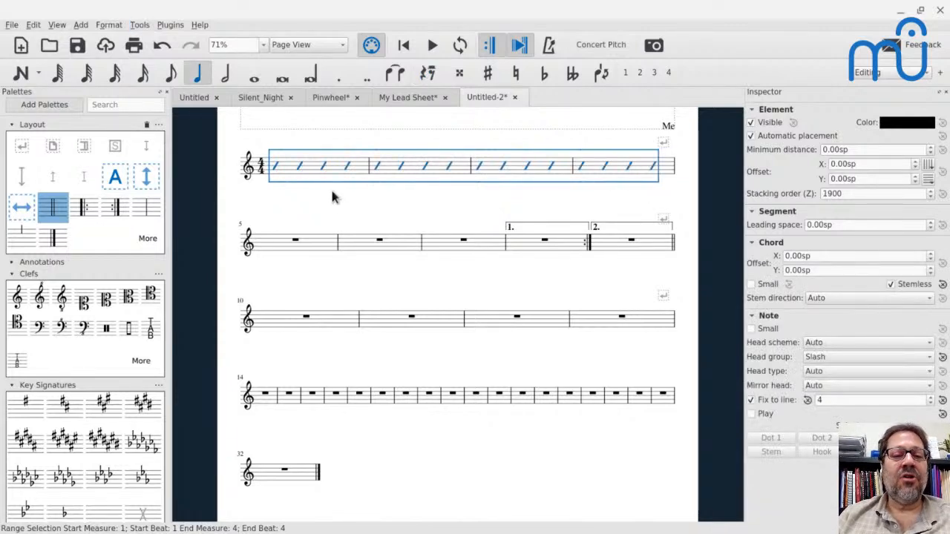
- Return to the Pinwheel score and examine the rhythmic slash notation beneath the dashed "Solo fill" line
{"action": "left_click", "coordinate": [401, 97]}
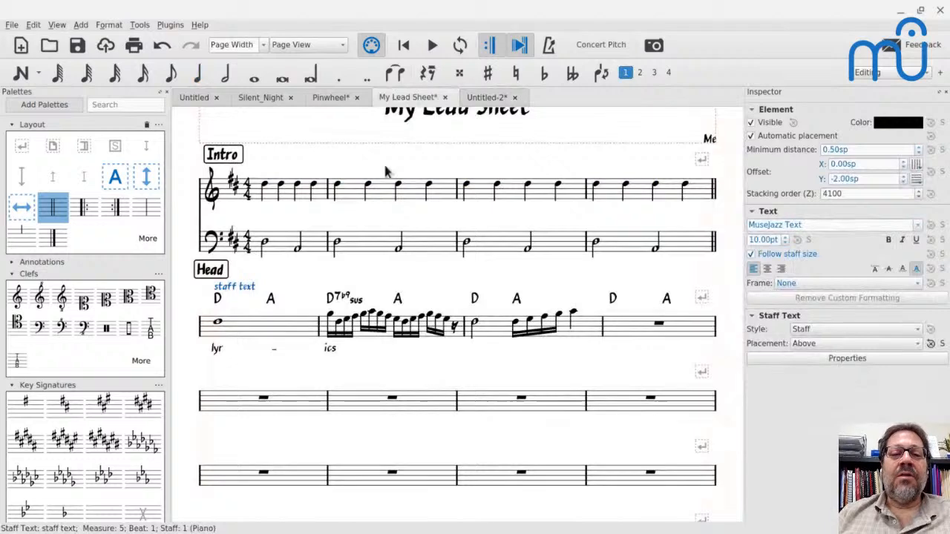
{"action": "left_click", "coordinate": [333, 97]}
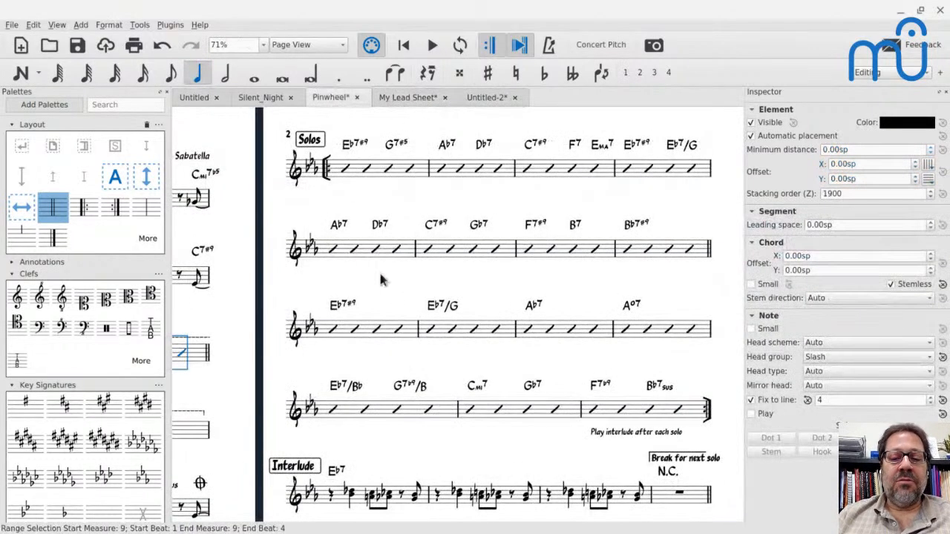
{"action": "scroll", "coordinate": [382, 280], "scroll_direction": "left", "scroll_amount": 7}
{"action": "scroll", "coordinate": [382, 280], "scroll_direction": "down", "scroll_amount": 3}
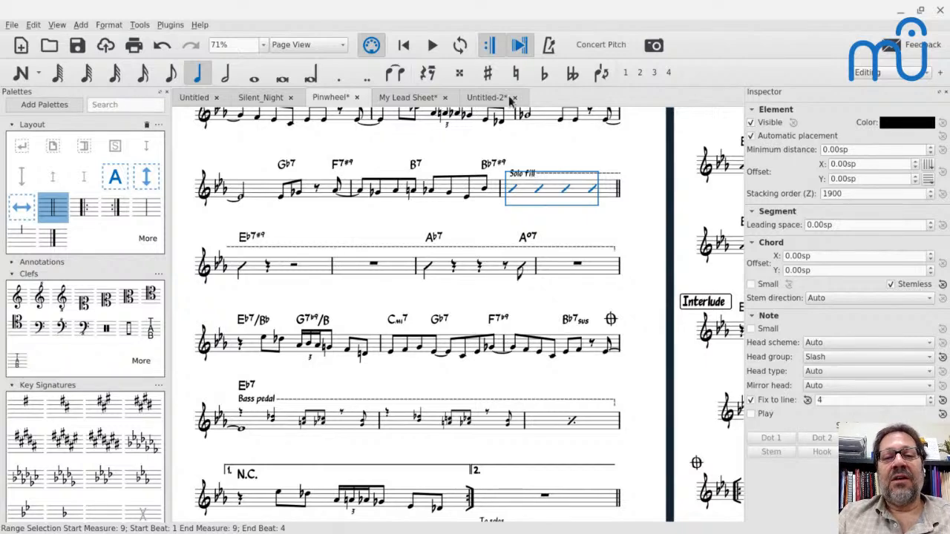
{"action": "left_click", "coordinate": [522, 172]}
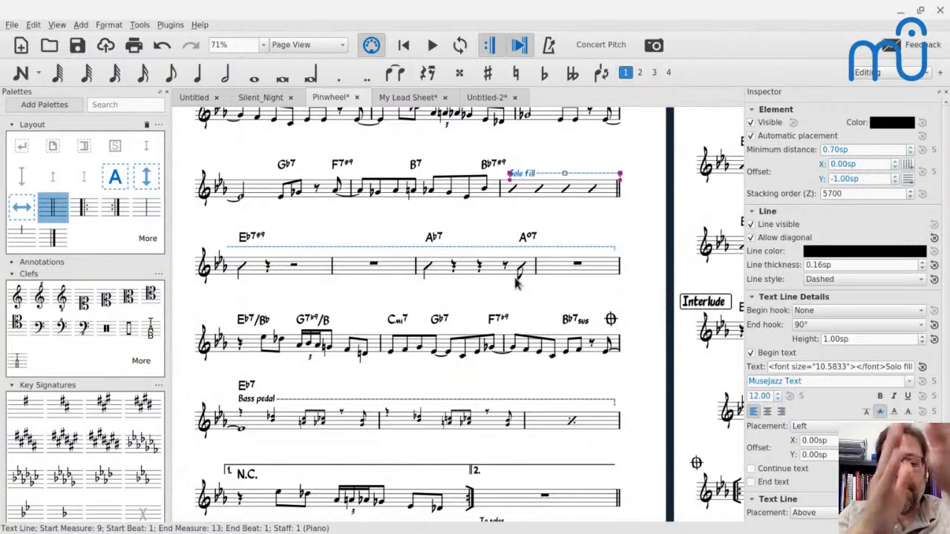
- In Untitled-2, enter a quarter-note C on beat 1 of measure 5, leaving the rest of the measure as rests
{"action": "left_click", "coordinate": [484, 97]}
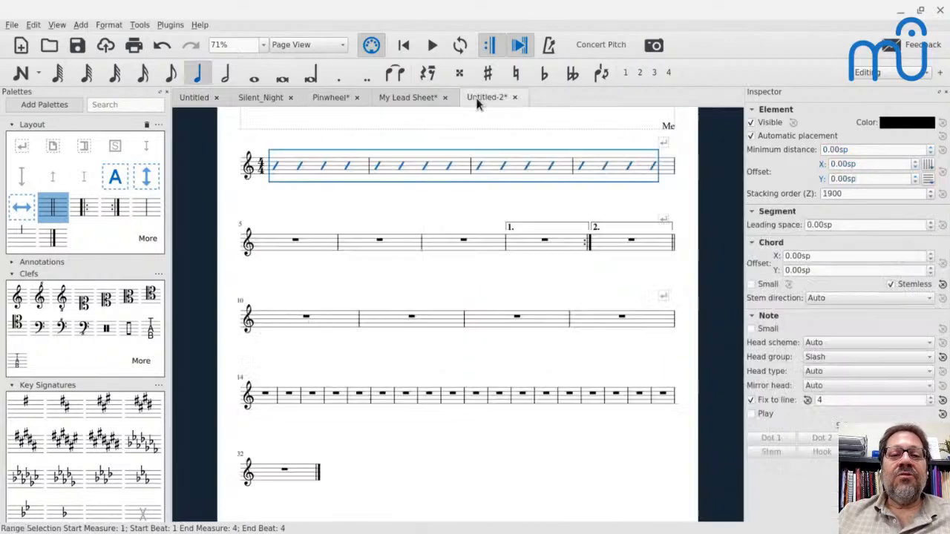
{"action": "left_click", "coordinate": [276, 244]}
{"action": "key", "text": "n"}
{"action": "key", "text": "c"}
{"action": "key", "text": "Right"}
{"action": "key", "text": "Right"}
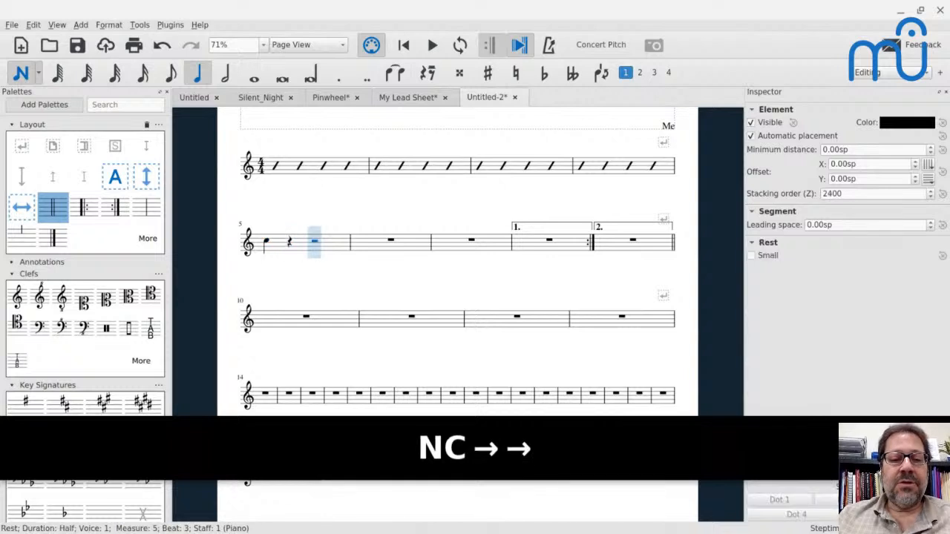
{"action": "key", "text": "Right"}
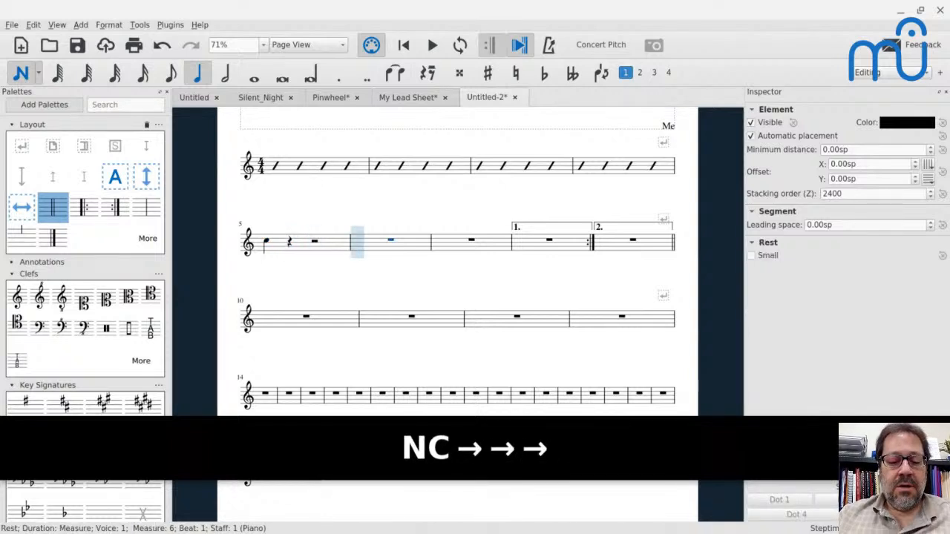
- Fill measure 6 with a quarter-note C, two quarter rests, an eighth rest and an eighth-note C
{"action": "key", "text": "c"}
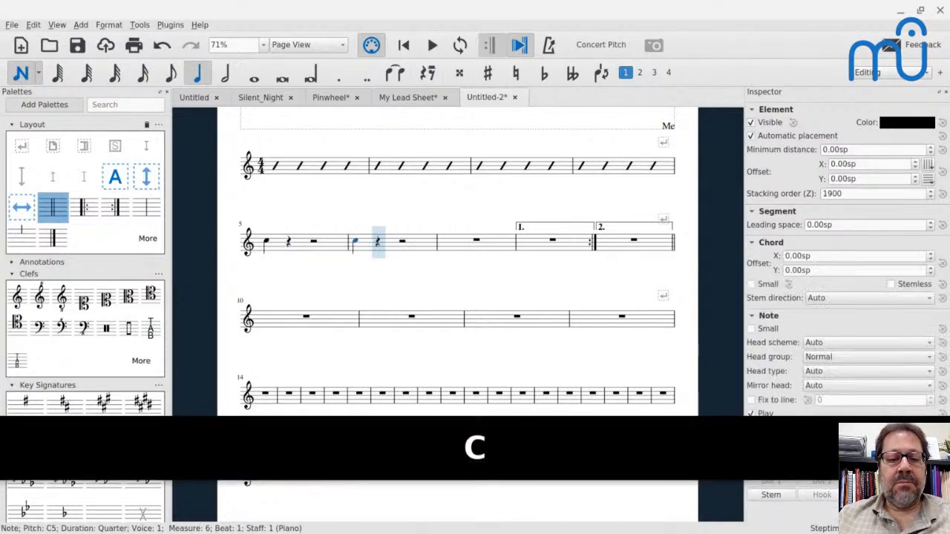
{"action": "key", "text": "0"}
{"action": "key", "text": "0"}
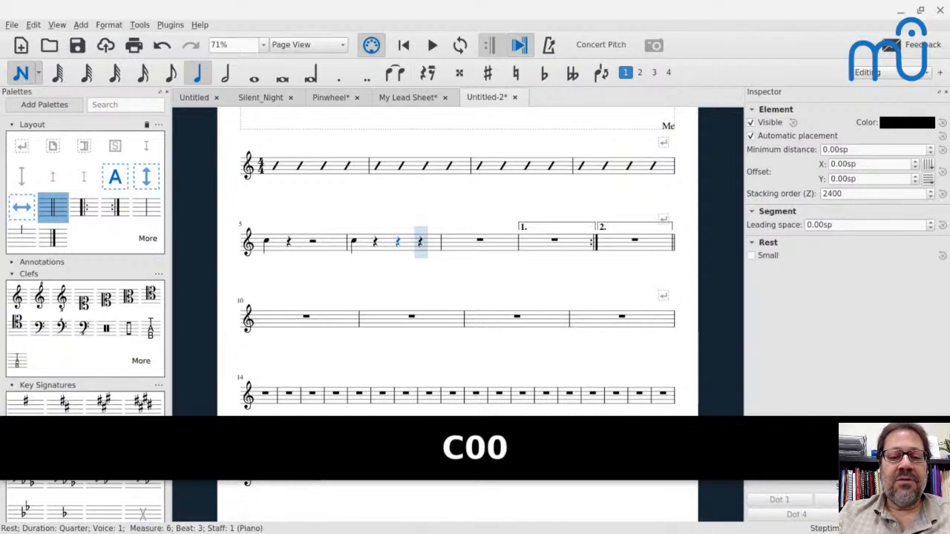
{"action": "key", "text": "4"}
{"action": "key", "text": "0"}
{"action": "key", "text": "c"}
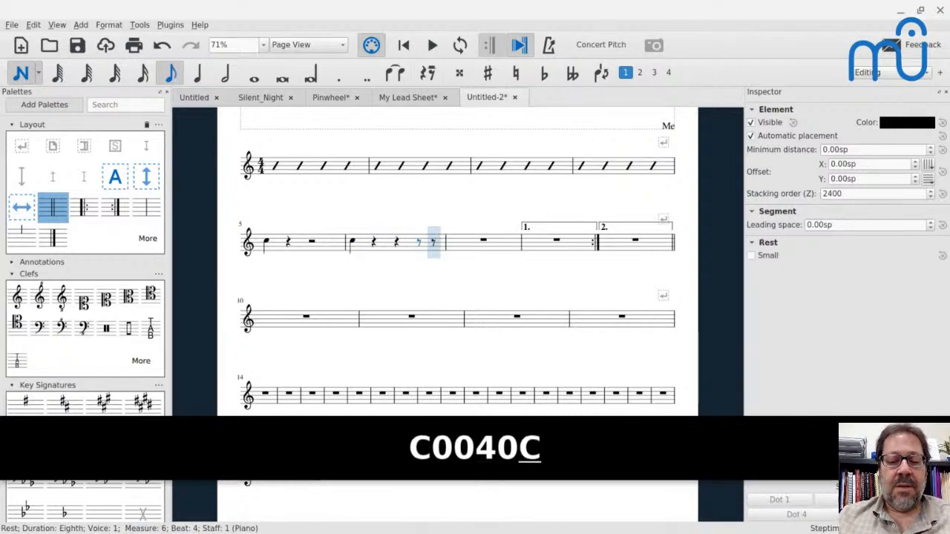
{"action": "key", "text": "Escape"}
- Try toggling rhythmic slash notation on measures 5 and 6, and undo it
{"action": "left_click", "coordinate": [276, 248]}
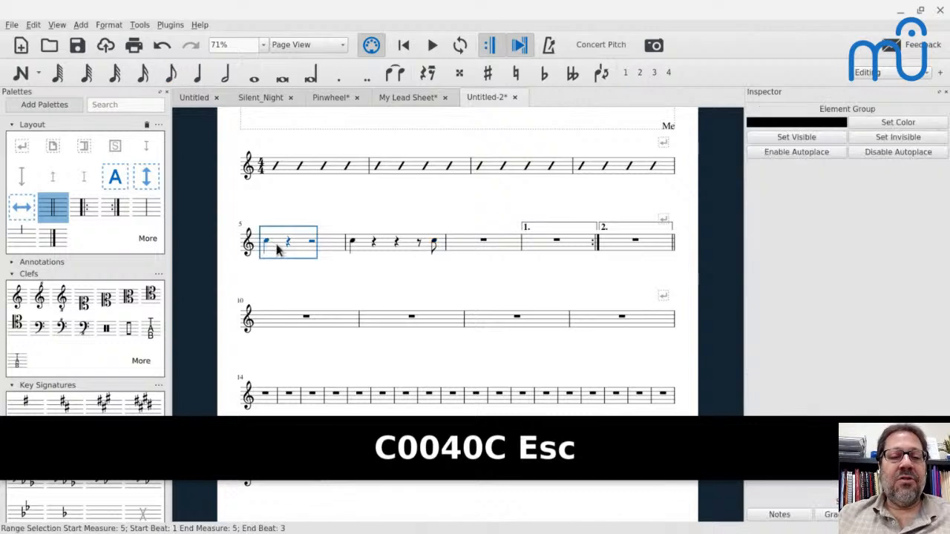
{"action": "left_click", "coordinate": [409, 252], "text": "shift"}
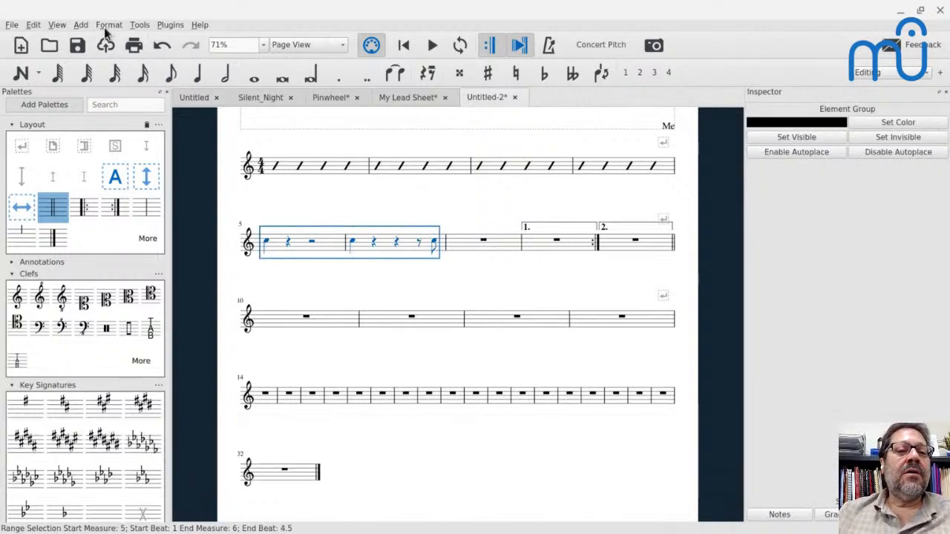
{"action": "left_click", "coordinate": [138, 26]}
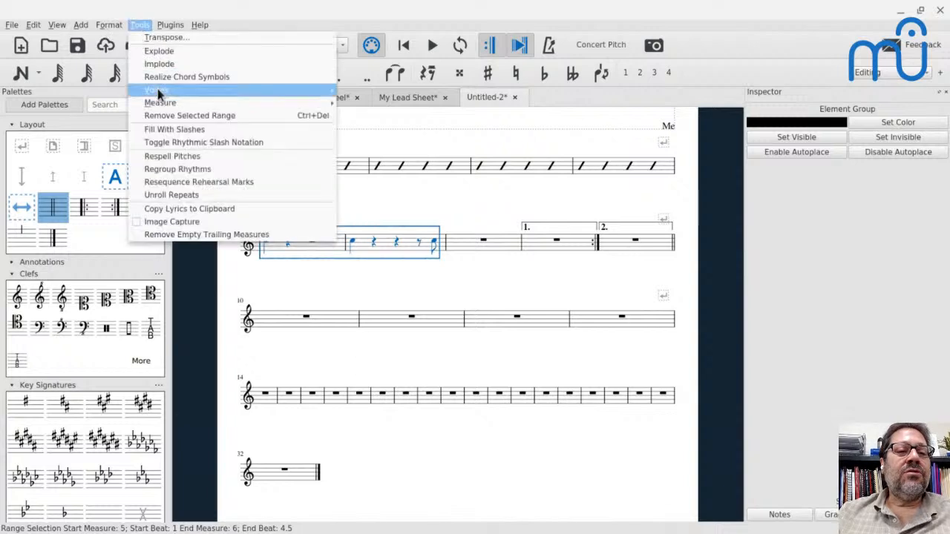
{"action": "left_click", "coordinate": [205, 144]}
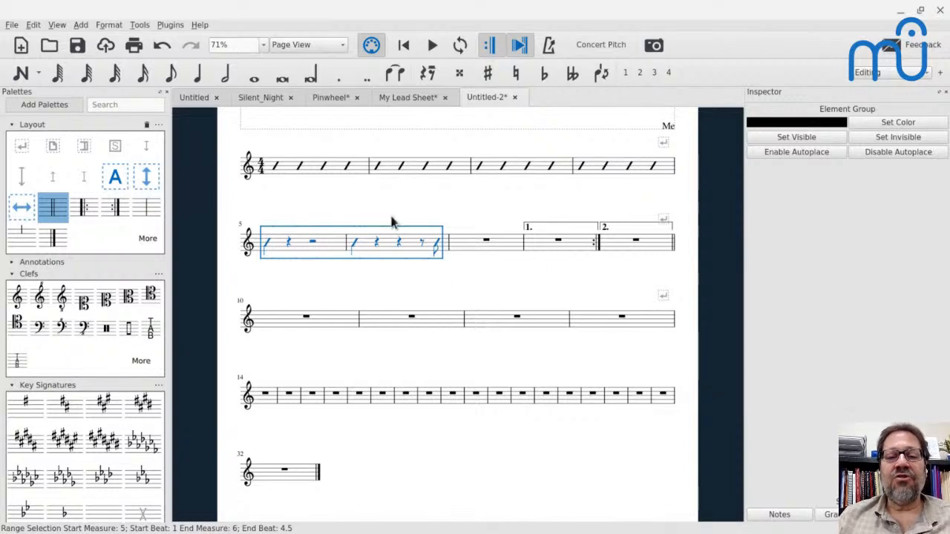
{"action": "key", "text": "ctrl+z"}
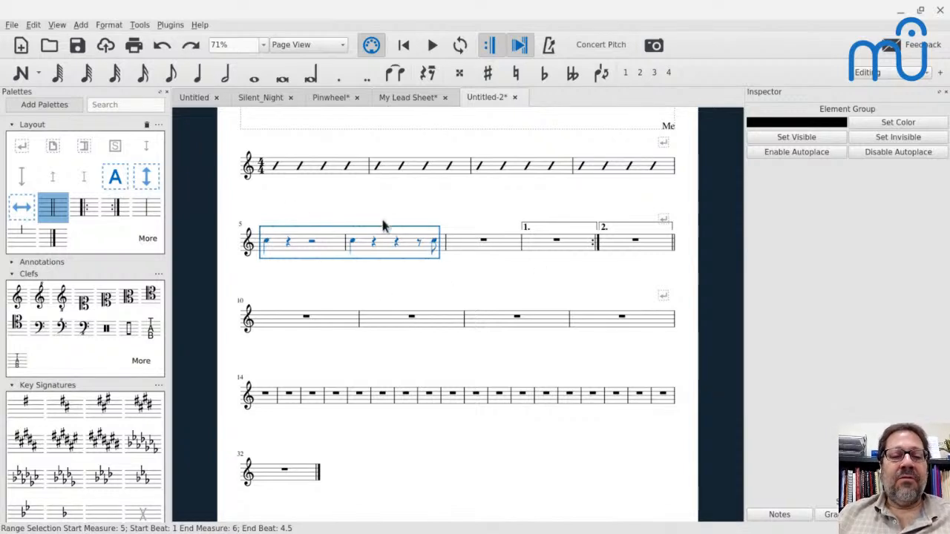
- Add chord symbols C on beat 1 of measure 5, F on beat 1 of measure 6 and C on measure 6's final eighth note
{"action": "left_click", "coordinate": [267, 245]}
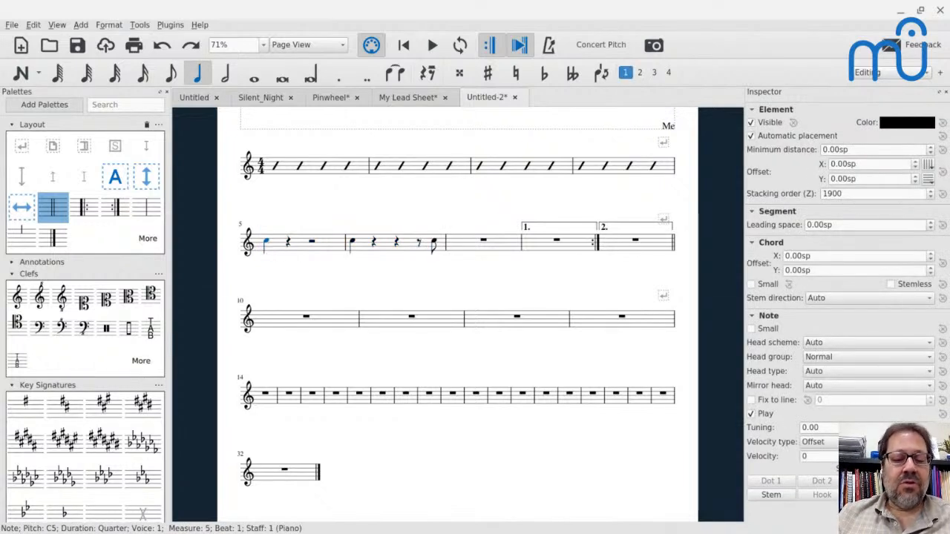
{"action": "key", "text": "ctrl+k"}
{"action": "type", "text": "C"}
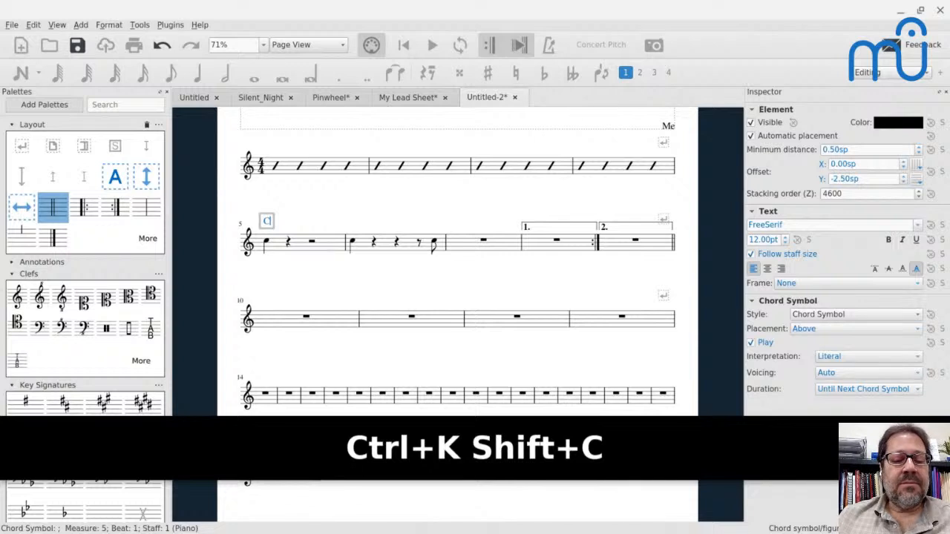
{"action": "key", "text": "Tab"}
{"action": "type", "text": "F"}
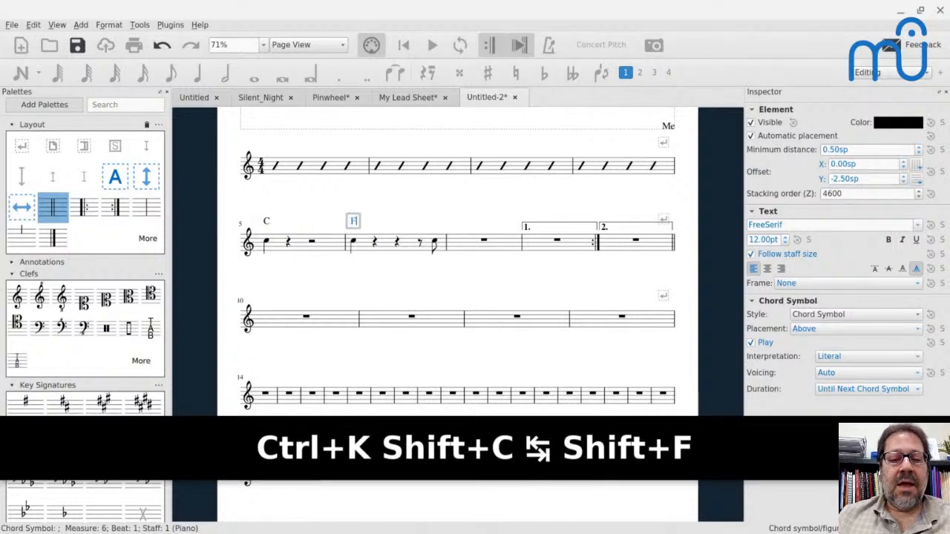
{"action": "key", "text": "Tab"}
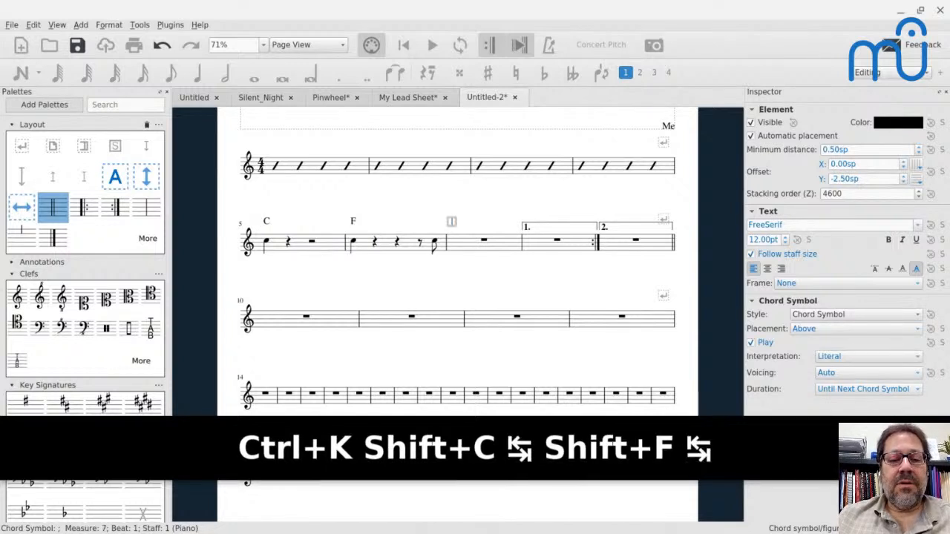
{"action": "key", "text": "shift+space"}
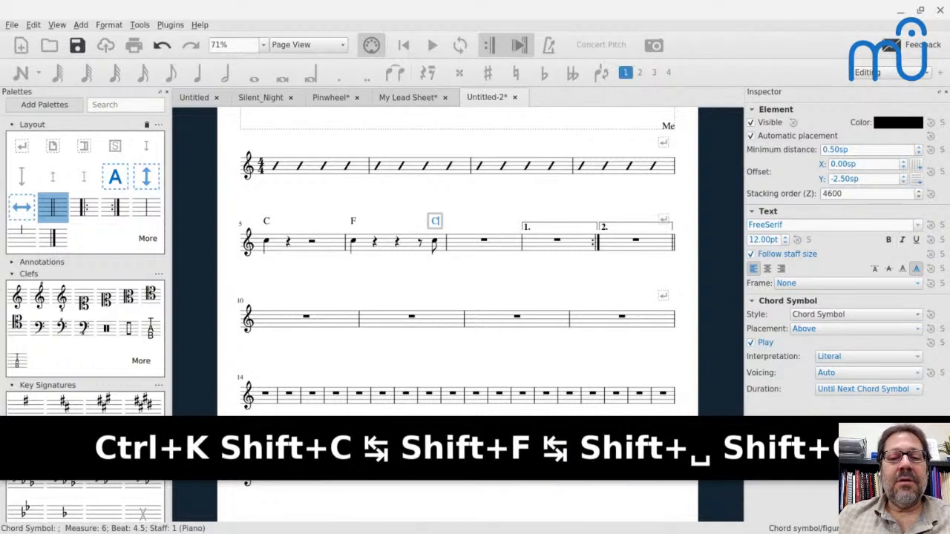
{"action": "type", "text": "C"}
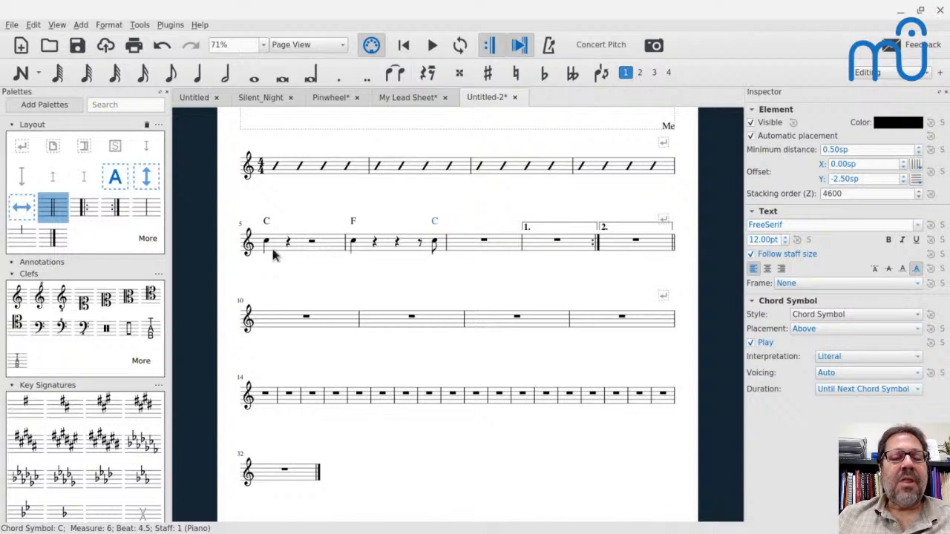
- Try to realize the three chord symbols above measures 5 and 6 with their default options
{"action": "left_click", "coordinate": [266, 222]}
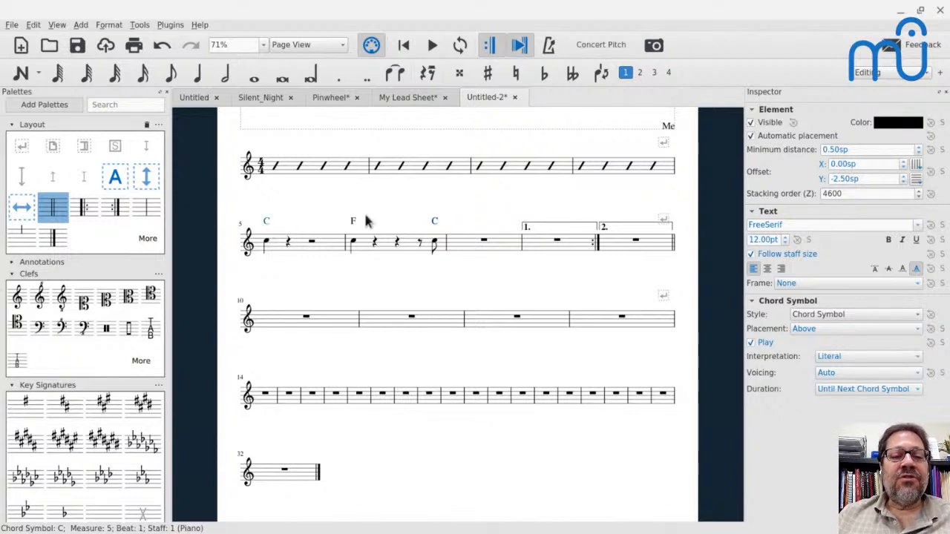
{"action": "left_click", "coordinate": [434, 222], "text": "ctrl"}
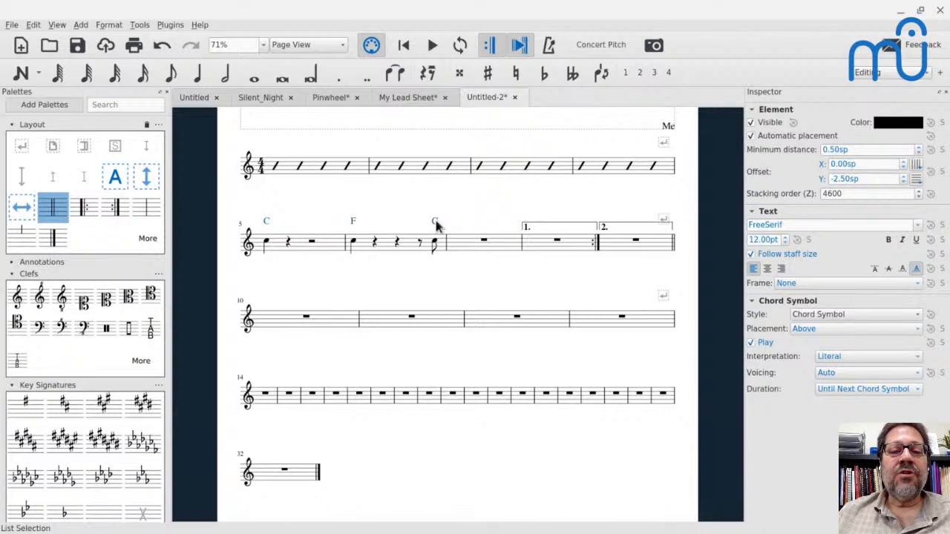
{"action": "left_click", "coordinate": [139, 25]}
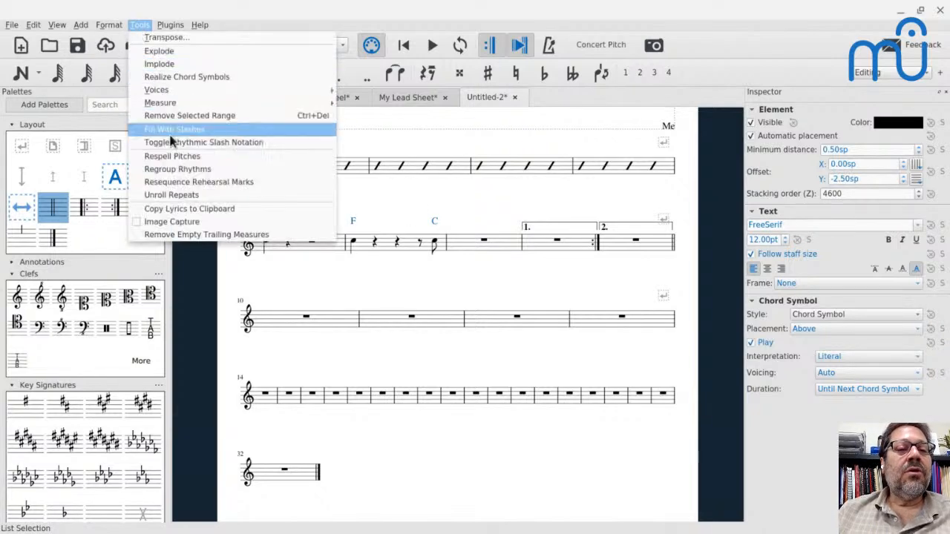
{"action": "left_click", "coordinate": [171, 78]}
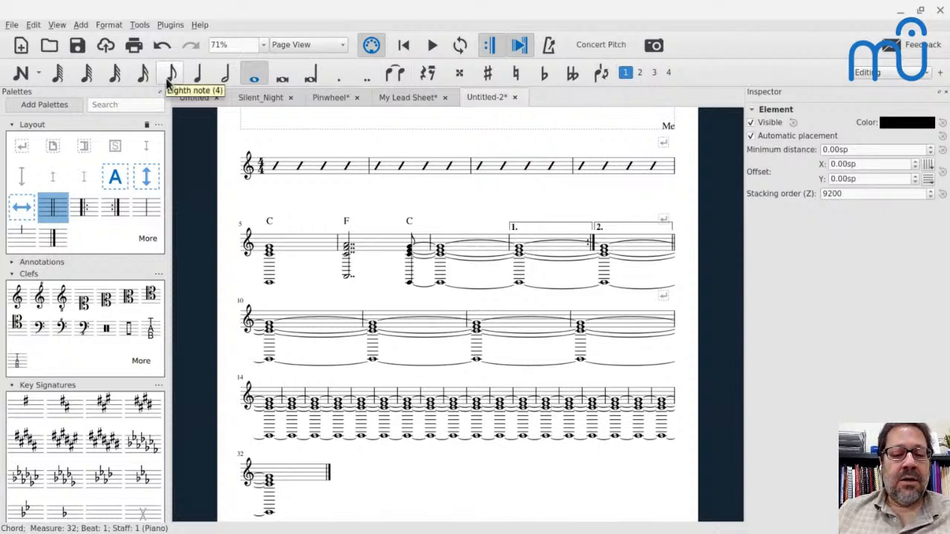
{"action": "key", "text": "ctrl+z"}
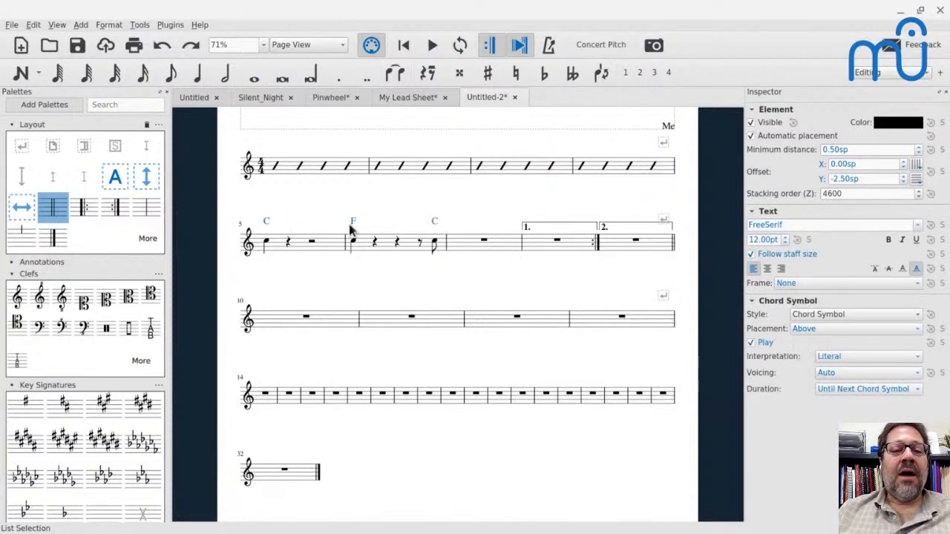
- Realize the C, F and C chord symbols as notes, overriding with custom options and setting the duration to Chord/Rest Duration
{"action": "right_click", "coordinate": [265, 225]}
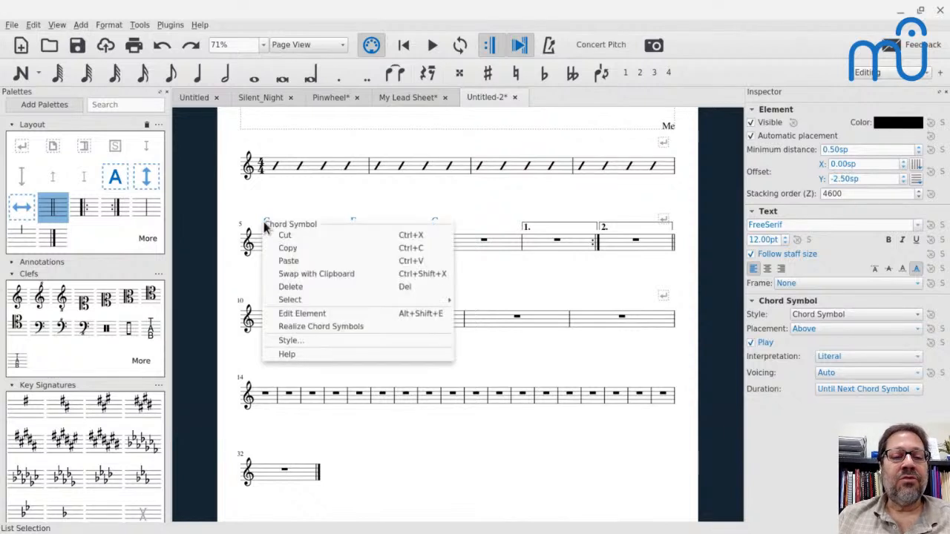
{"action": "left_click", "coordinate": [303, 334]}
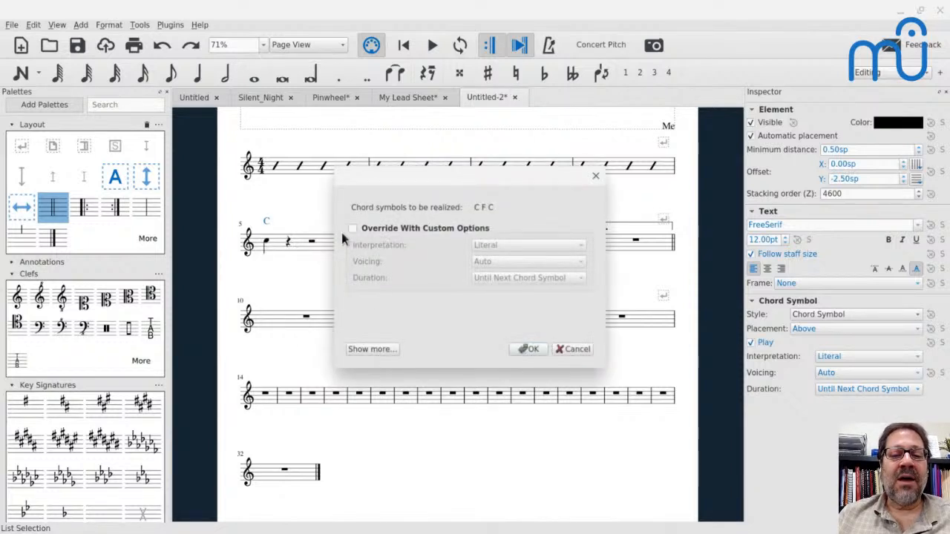
{"action": "left_click", "coordinate": [352, 228]}
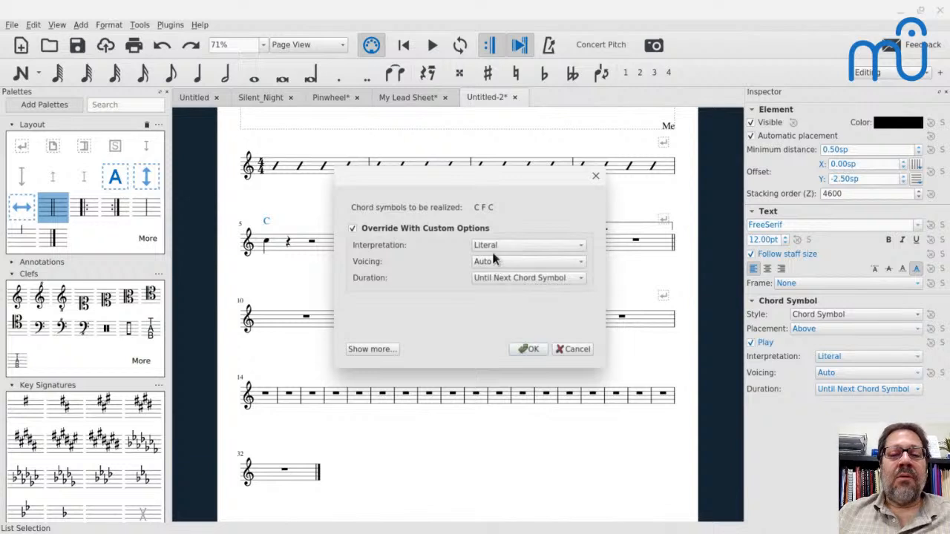
{"action": "left_click", "coordinate": [491, 277]}
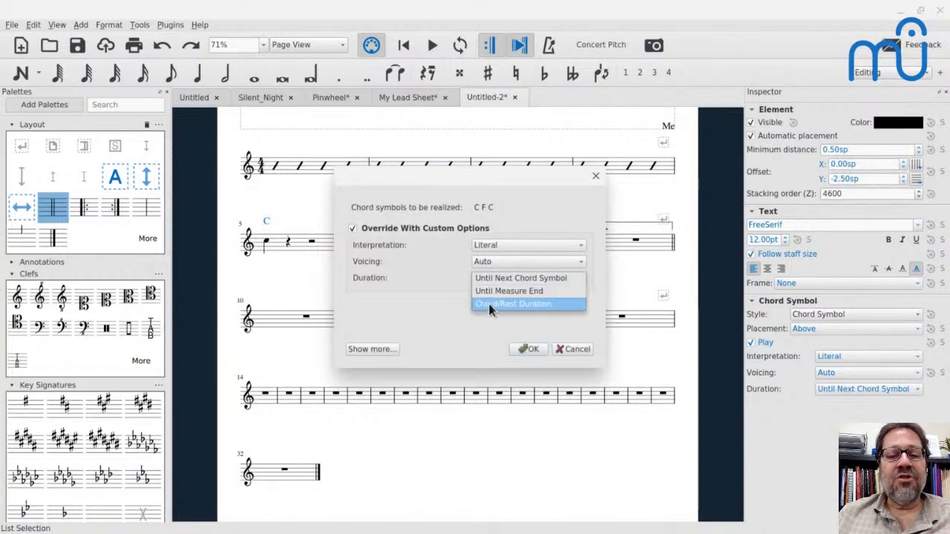
{"action": "left_click", "coordinate": [490, 304]}
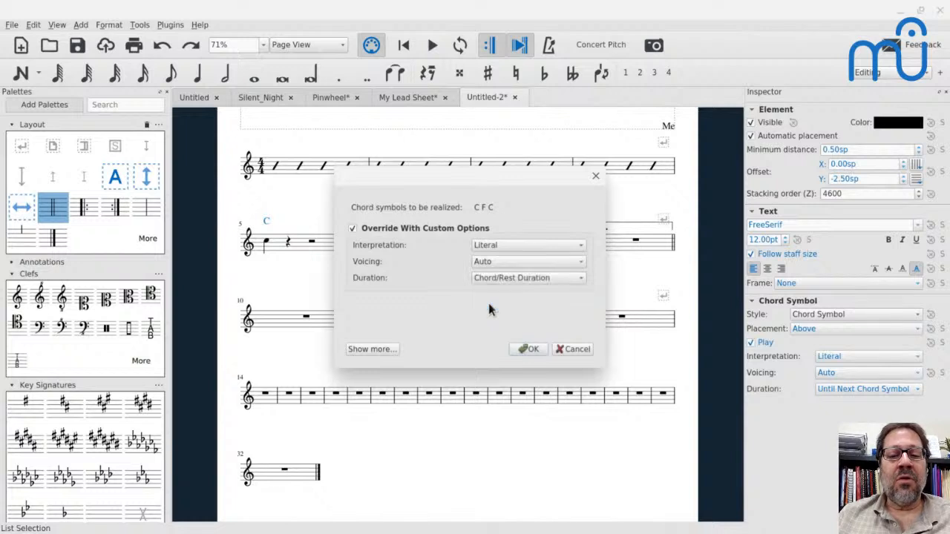
{"action": "left_click", "coordinate": [529, 350]}
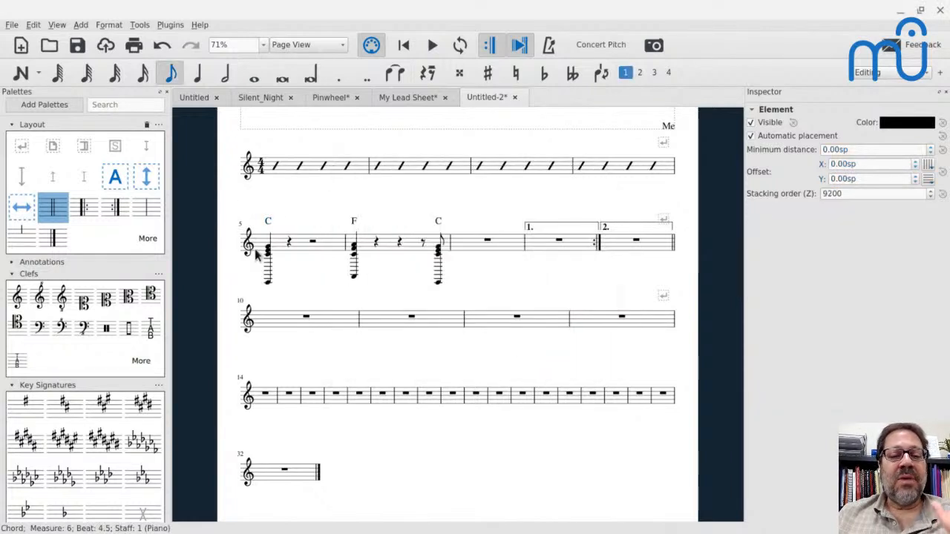
- Play back the realized chords starting from measure 5
{"action": "left_click", "coordinate": [279, 247]}
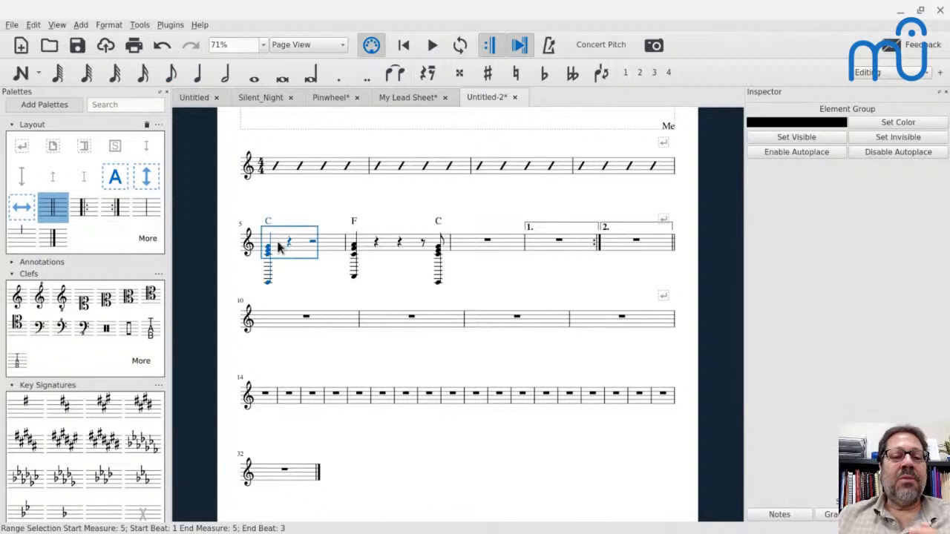
{"action": "key", "text": "space"}
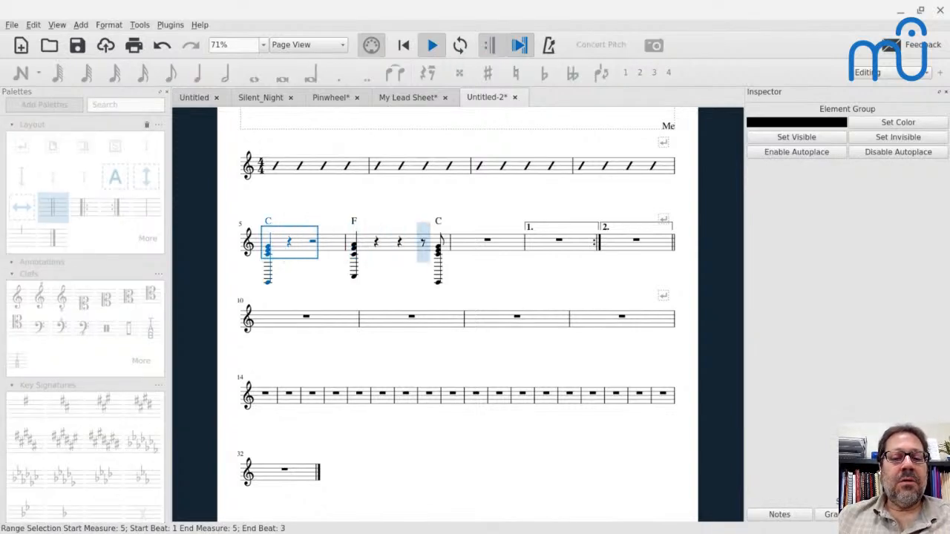
{"action": "key", "text": "space"}
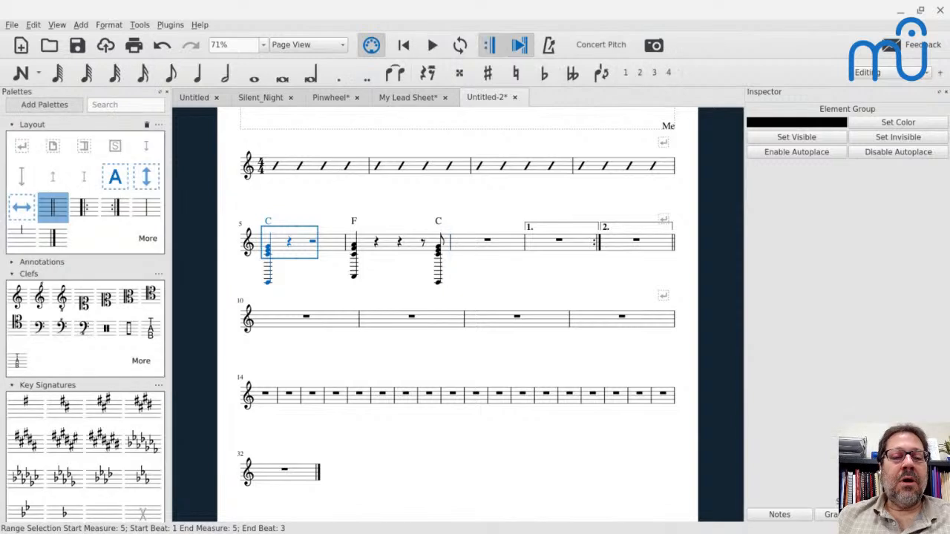
- Turn off playback for the three chord symbols above measures 5 and 6
{"action": "left_click", "coordinate": [268, 221]}
{"action": "double_click", "coordinate": [438, 222]}
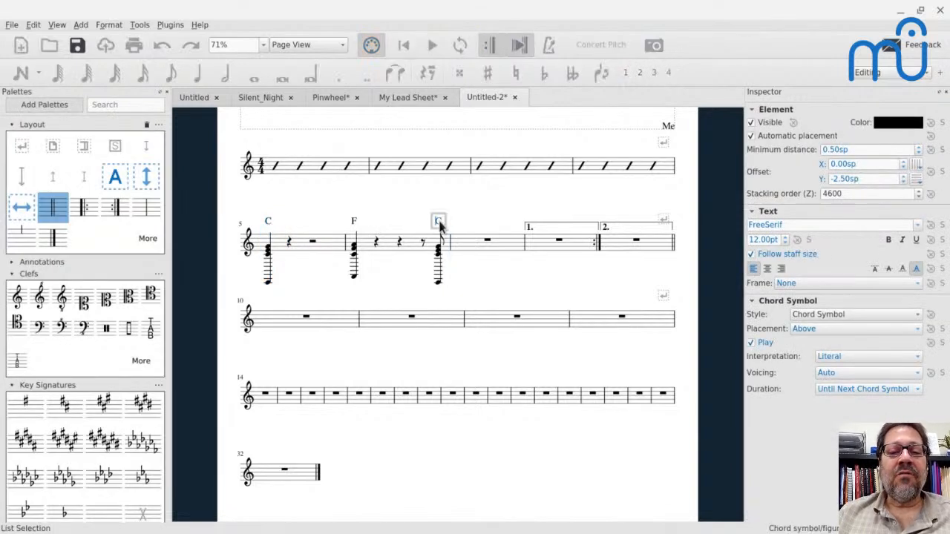
{"action": "key", "text": "Escape"}
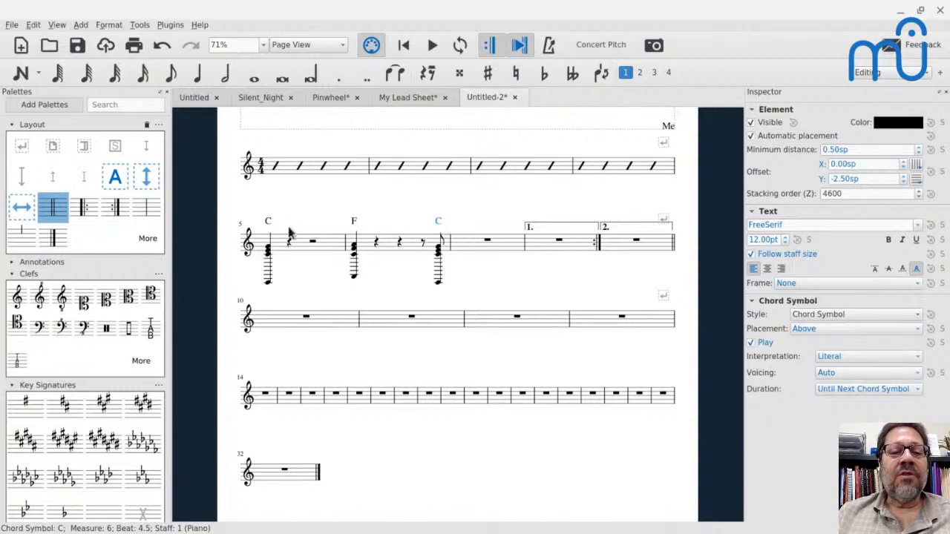
{"action": "left_click", "coordinate": [270, 224], "text": "ctrl"}
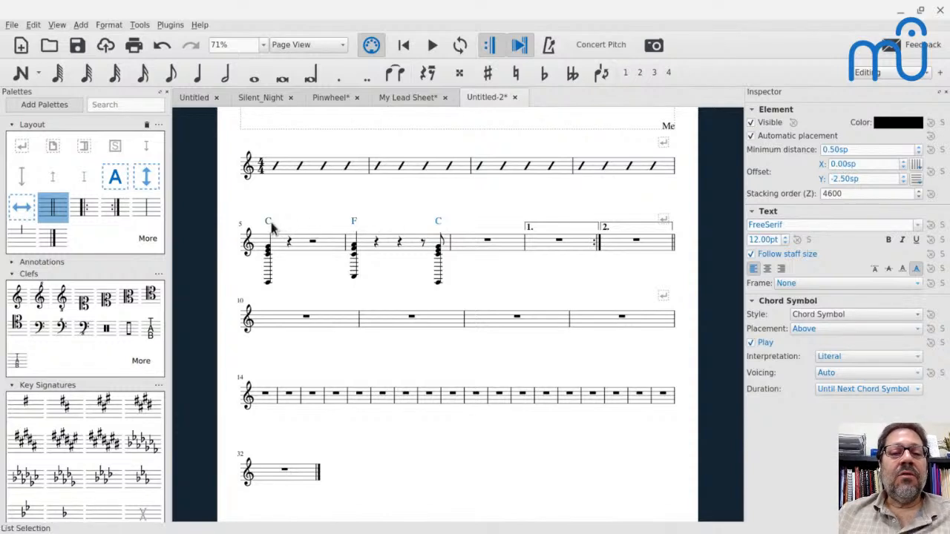
{"action": "left_click", "coordinate": [751, 344]}
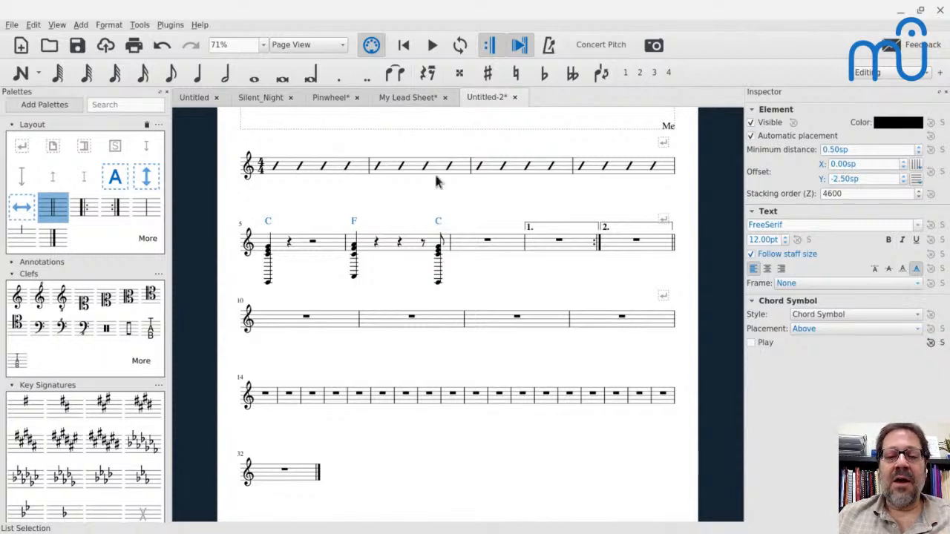
- Play the score from measure 5 to hear the notes with the chord symbols muted
{"action": "left_click", "coordinate": [282, 249], "text": "shift"}
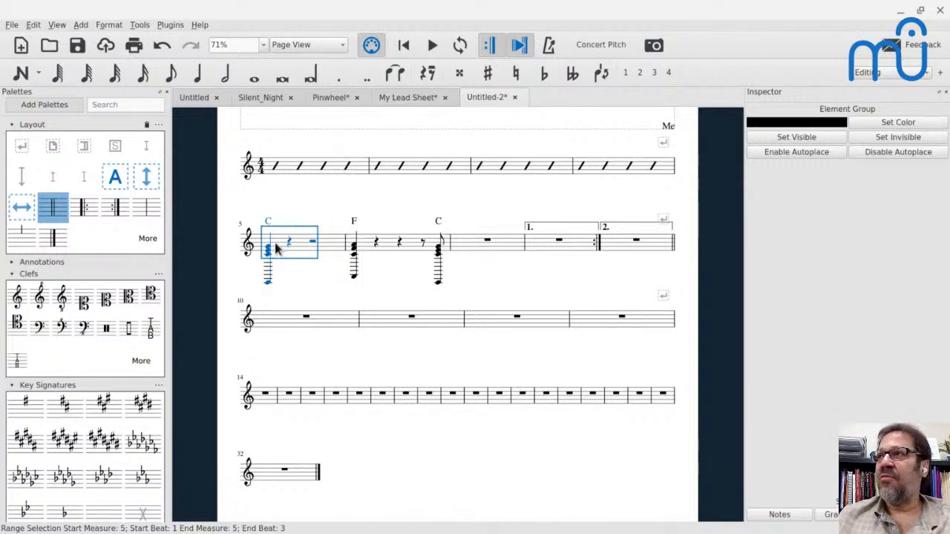
{"action": "key", "text": "space"}
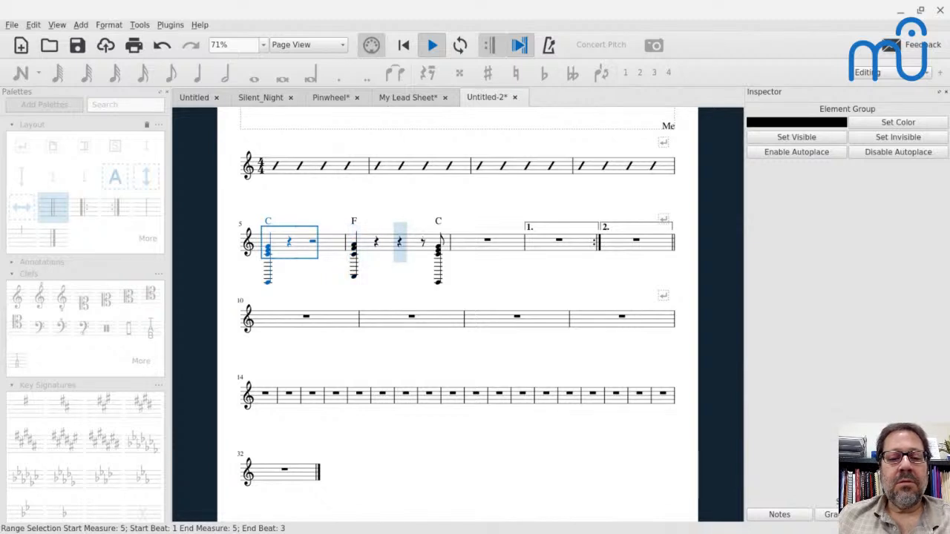
{"action": "key", "text": "space"}
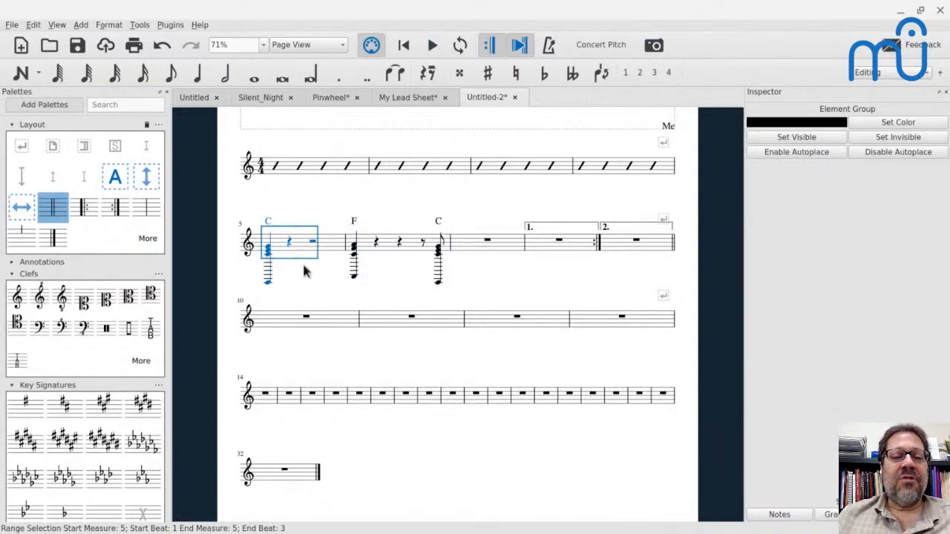
- Convert the chords in measures 5 and 6 to rhythmic slash notation
{"action": "left_click", "coordinate": [410, 251], "text": "shift"}
{"action": "left_click", "coordinate": [140, 25]}
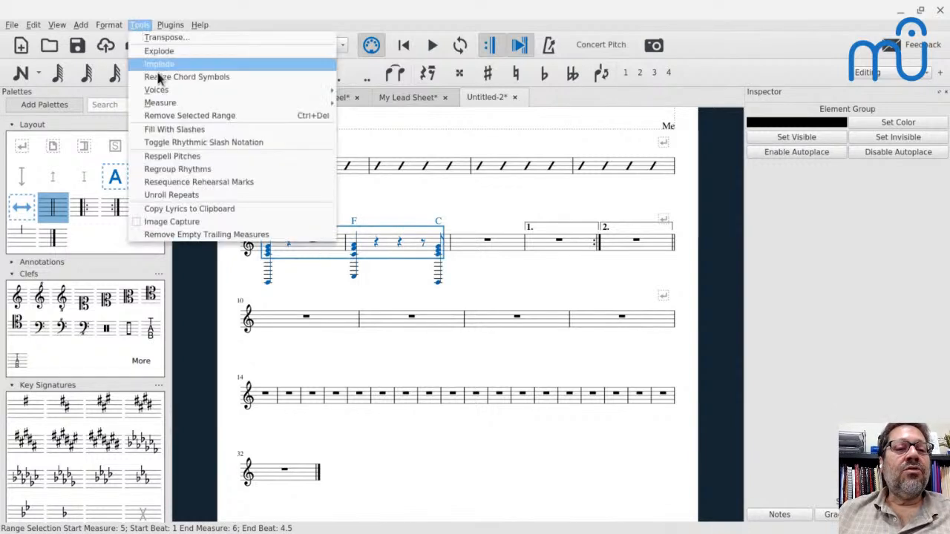
{"action": "left_click", "coordinate": [182, 142]}
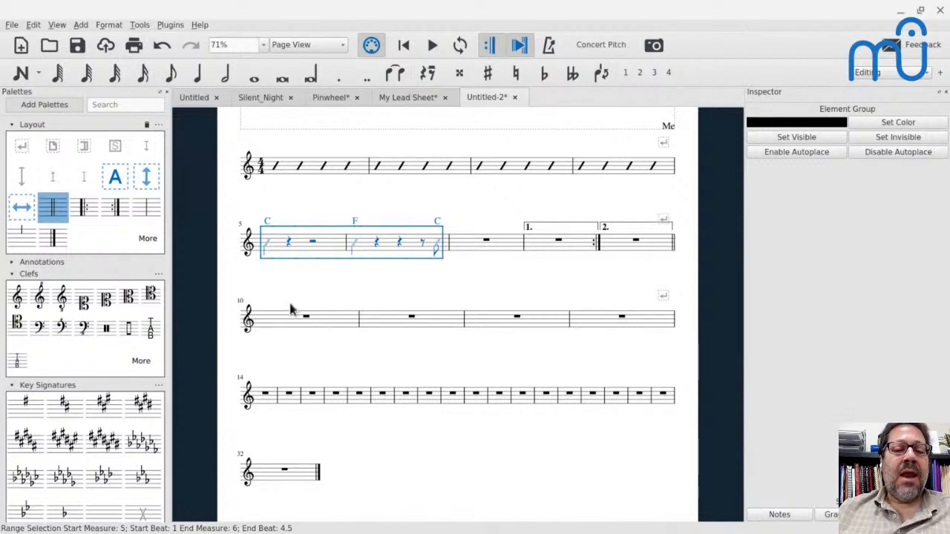
- Play the slash notation from measure 5 to check whether it sounds
{"action": "left_click", "coordinate": [301, 276]}
{"action": "left_click", "coordinate": [279, 252], "text": "shift"}
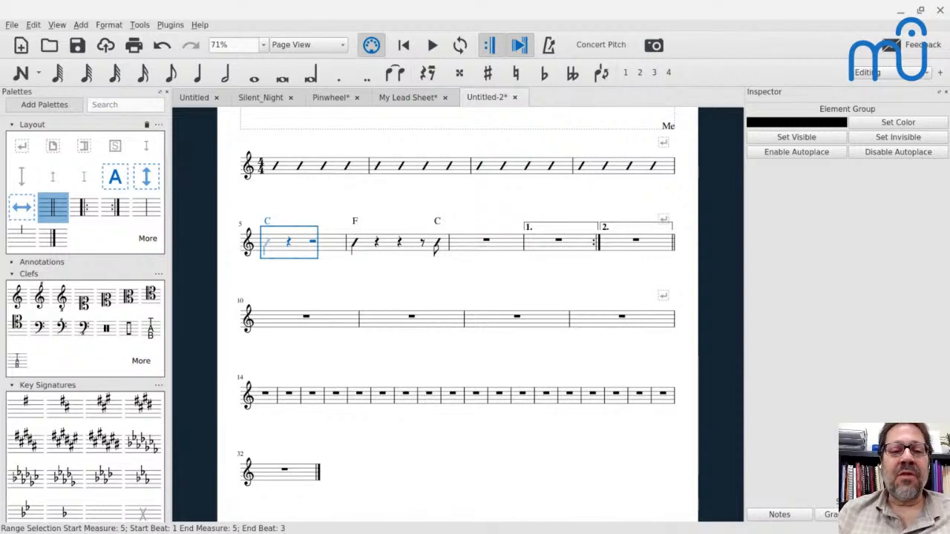
{"action": "key", "text": "space"}
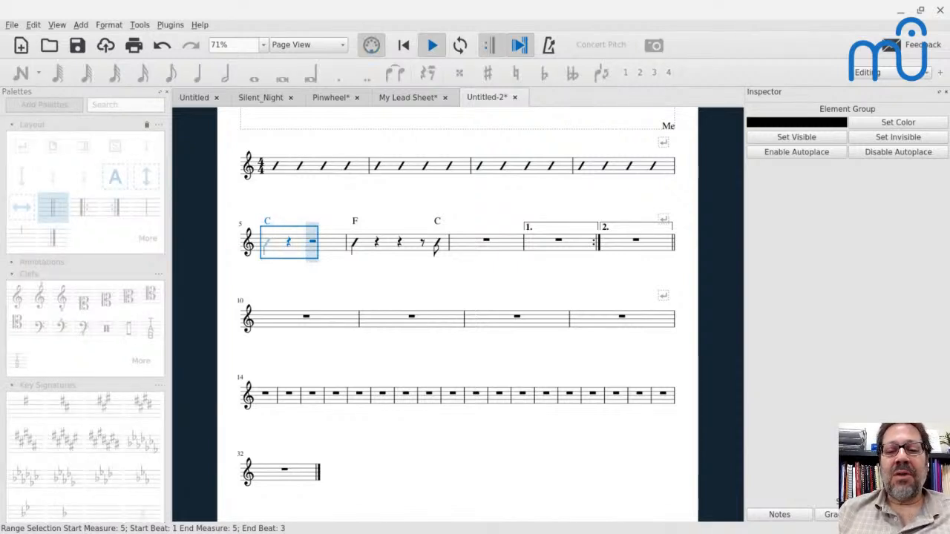
- Enable playback for all the slash notes in measures 5 and 6
{"action": "left_click", "coordinate": [416, 250], "text": "shift"}
{"action": "left_click", "coordinate": [779, 517]}
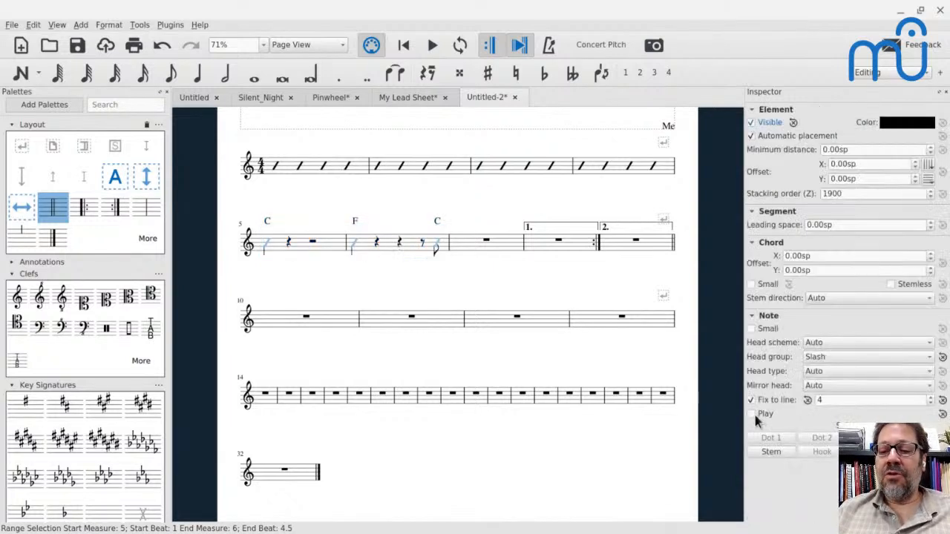
{"action": "left_click", "coordinate": [752, 414]}
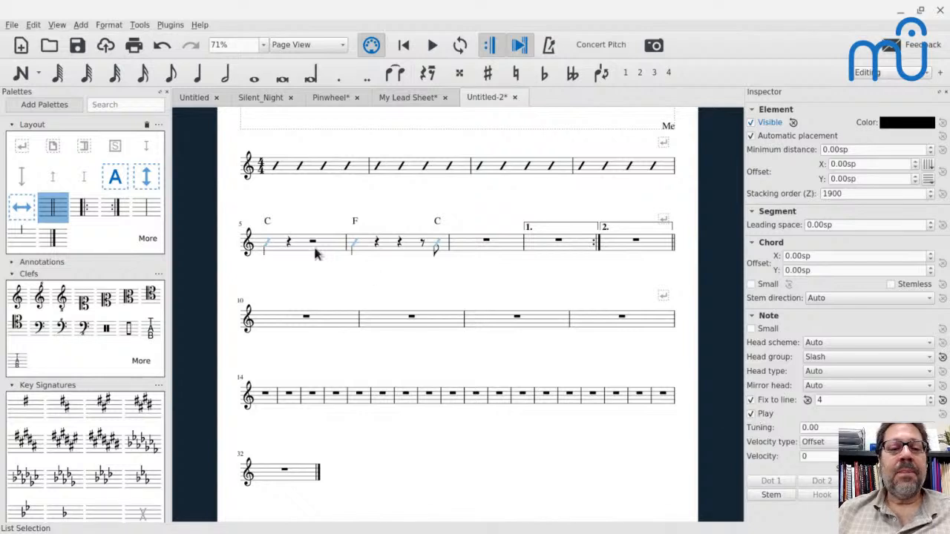
- Play back the score from measure 5 to hear the slash notes
{"action": "left_click", "coordinate": [281, 243], "text": "shift"}
{"action": "key", "text": "space"}
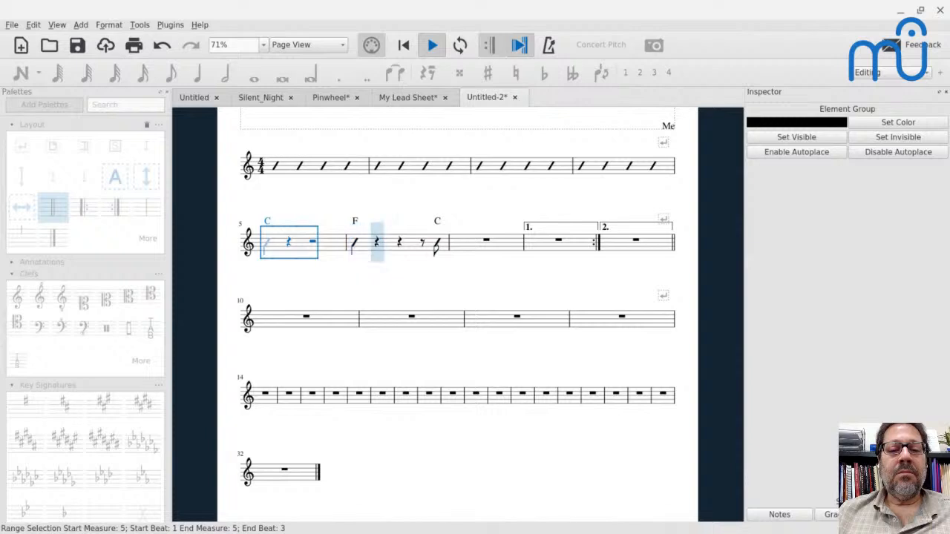
{"action": "key", "text": "space"}
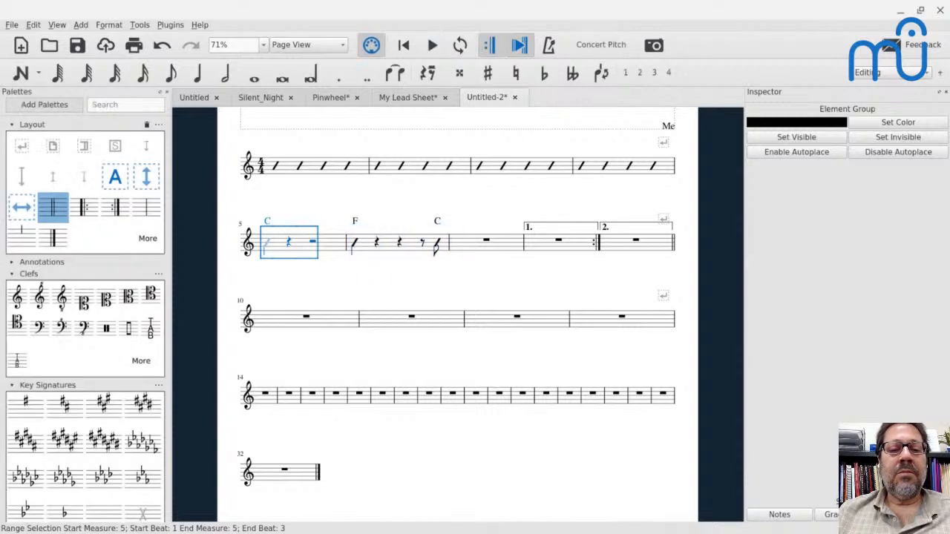
- Play the Pinwheel score from the opening rest in measure 1 to hear its slash notation
{"action": "key", "text": "Escape"}
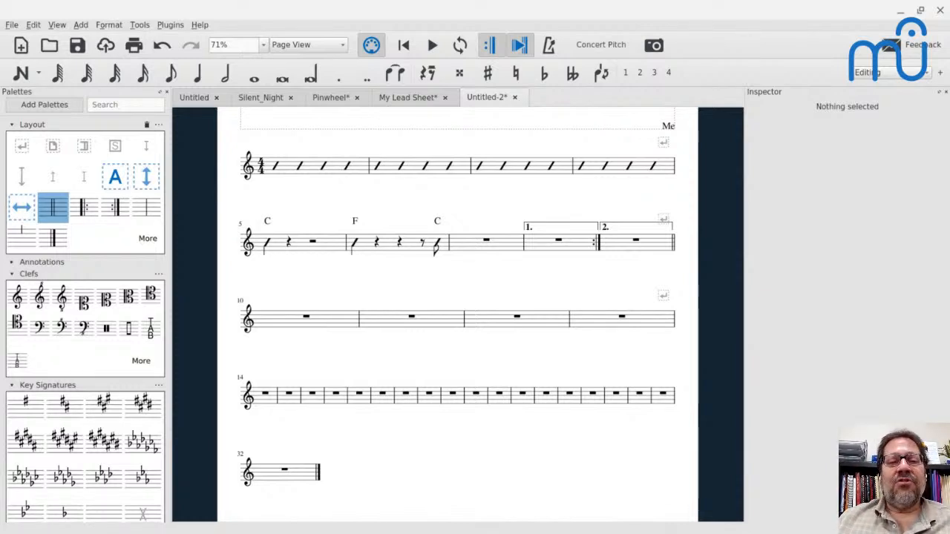
{"action": "left_click", "coordinate": [331, 98]}
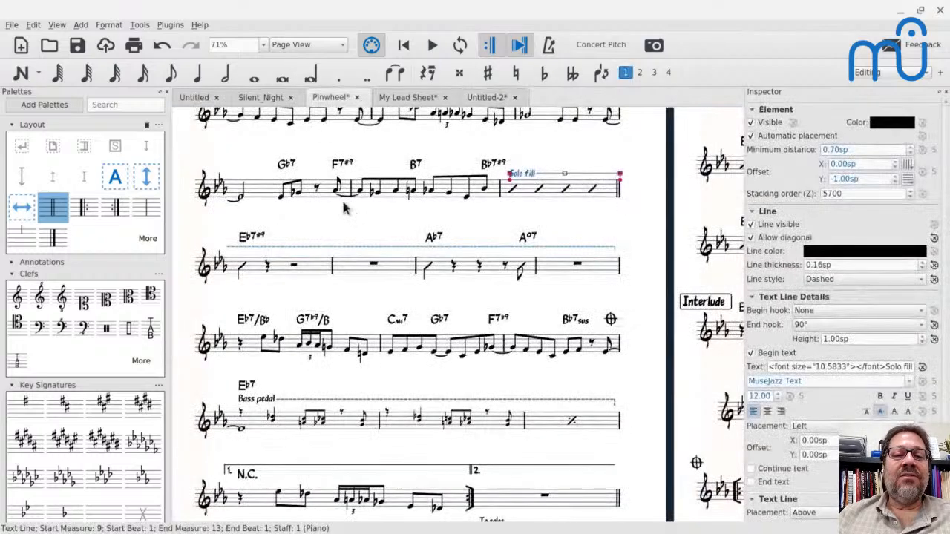
{"action": "scroll", "coordinate": [353, 214], "scroll_direction": "up", "scroll_amount": 3}
{"action": "left_click", "coordinate": [252, 207]}
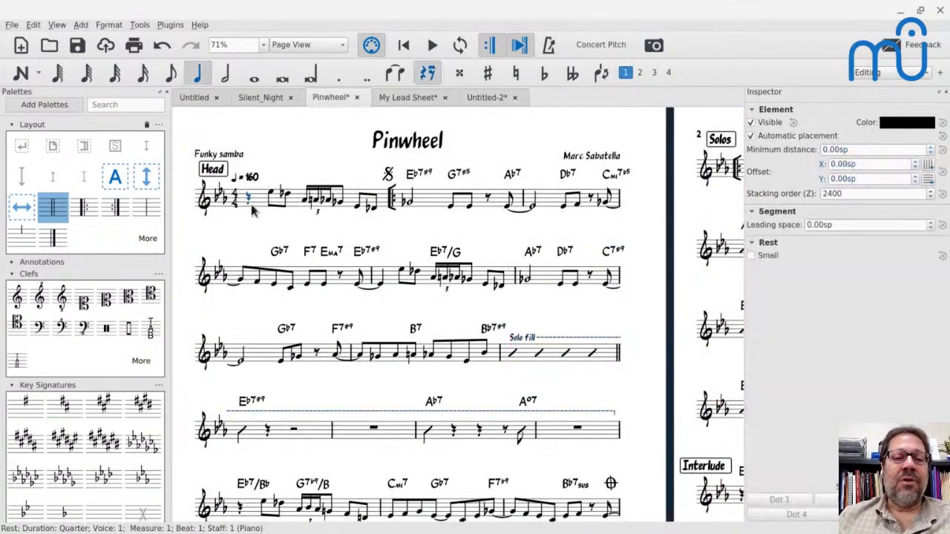
{"action": "key", "text": "space"}
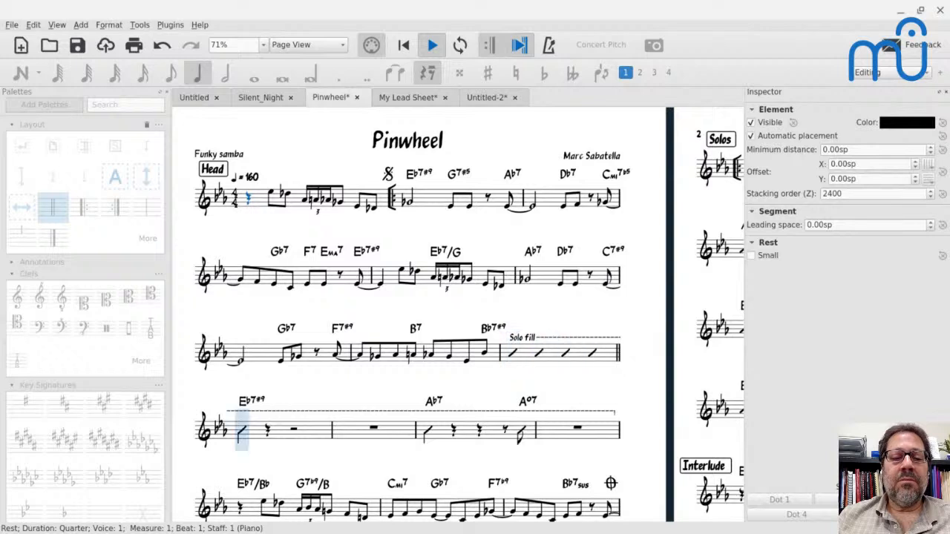
{"action": "key", "text": "space"}
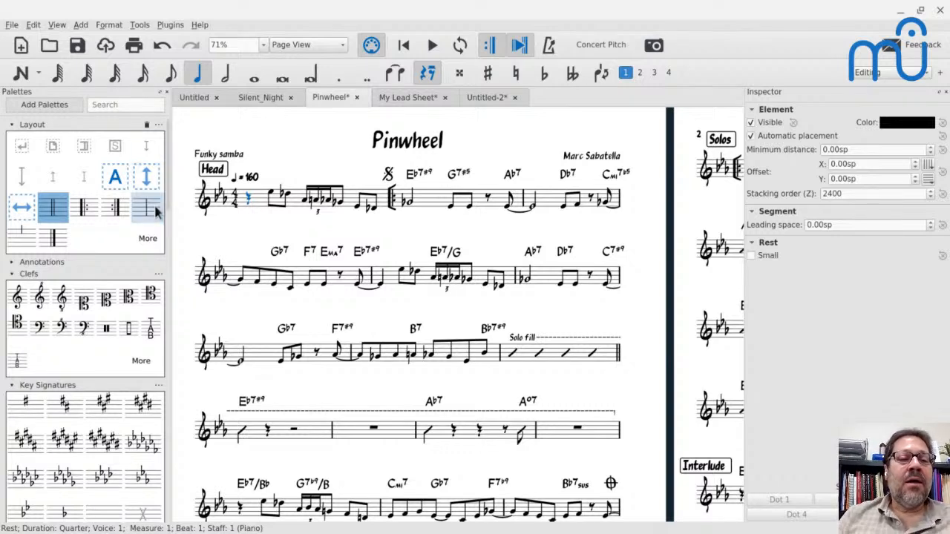
- Apply the Open/Atonal key signature to the first measure of the Pinwheel score
{"action": "scroll", "coordinate": [93, 282], "scroll_direction": "down", "scroll_amount": 8}
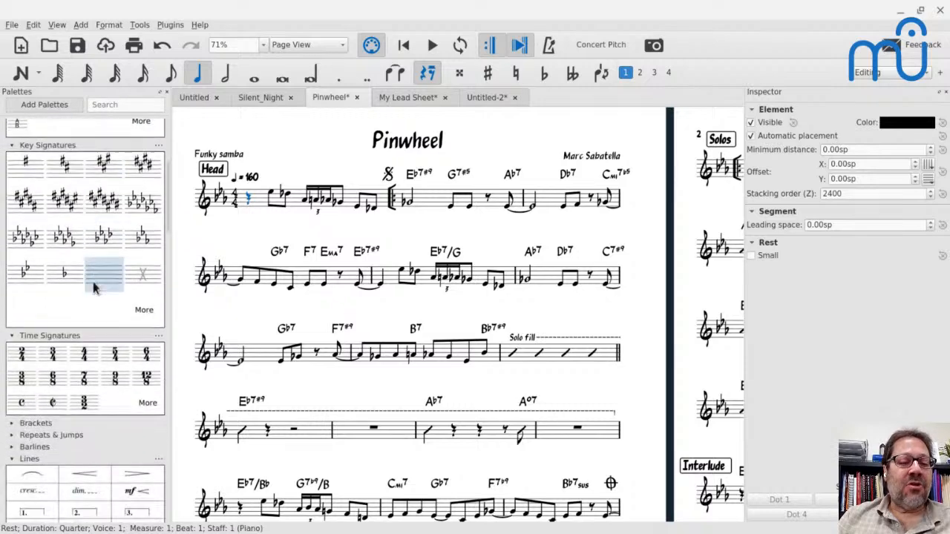
{"action": "left_click", "coordinate": [261, 206]}
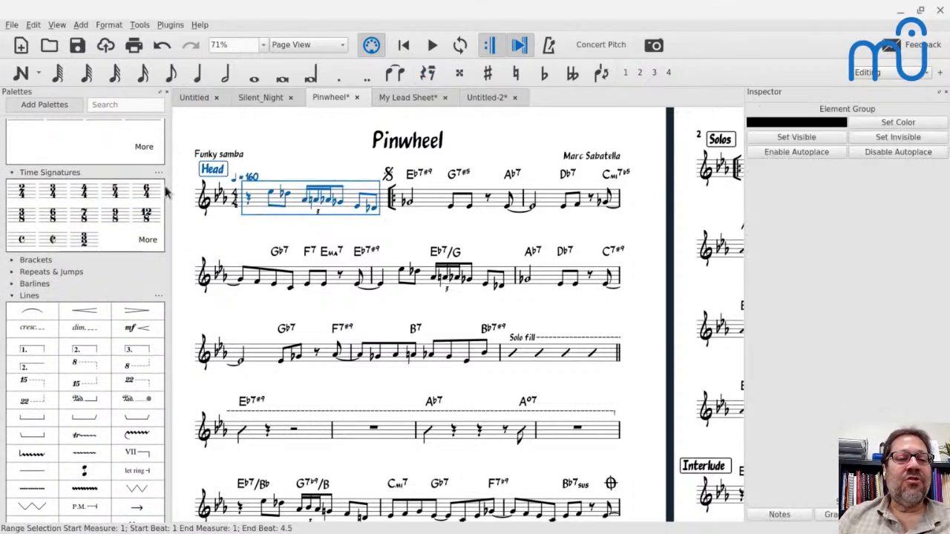
{"action": "scroll", "coordinate": [133, 160], "scroll_direction": "up", "scroll_amount": 3}
{"action": "scroll", "coordinate": [128, 165], "scroll_direction": "up", "scroll_amount": 1}
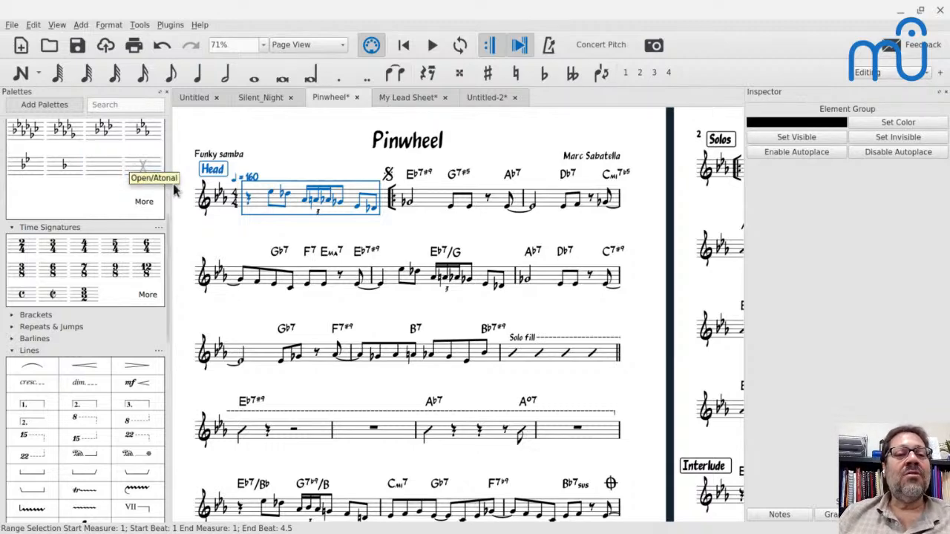
{"action": "left_click", "coordinate": [147, 167]}
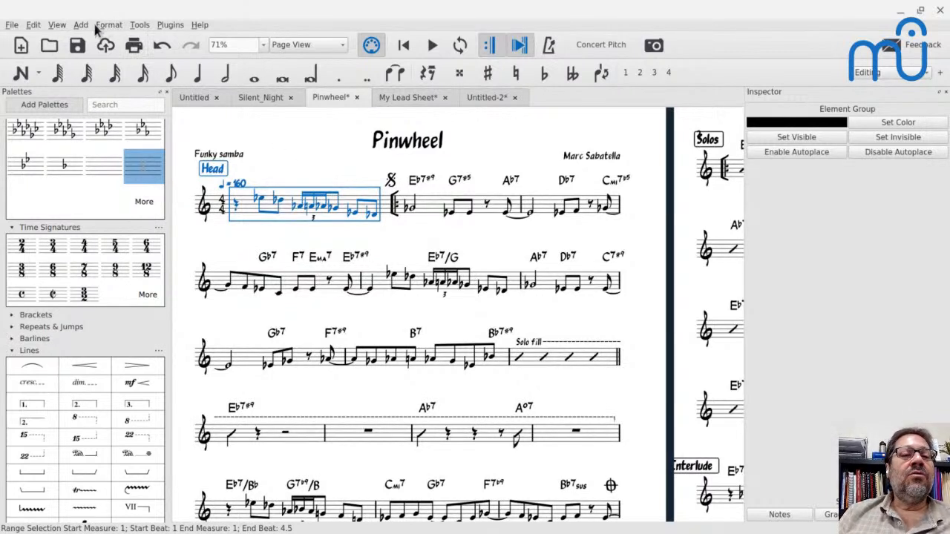
- Change the Pinwheel staff's instrument from Piano to the woodwind Alto Saxophone and apply the staff properties
{"action": "right_click", "coordinate": [248, 212]}
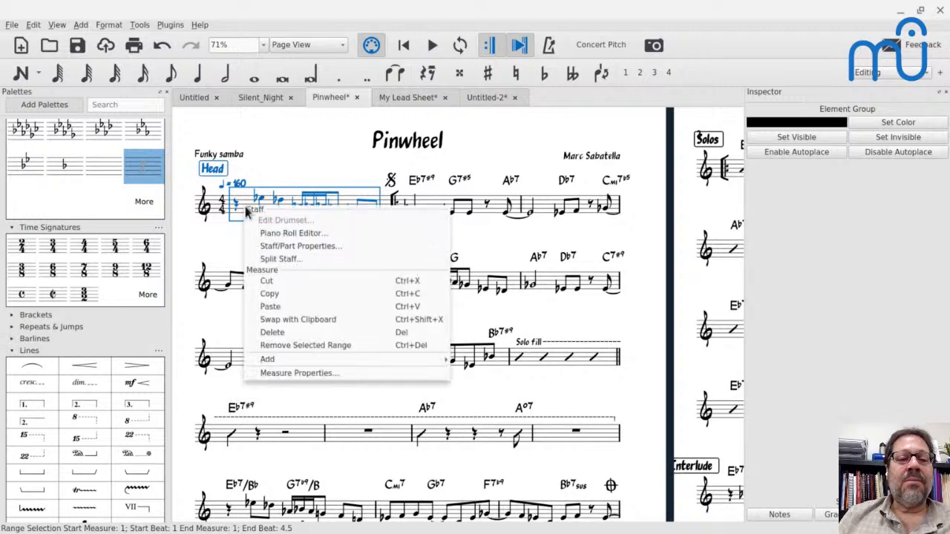
{"action": "left_click", "coordinate": [265, 251]}
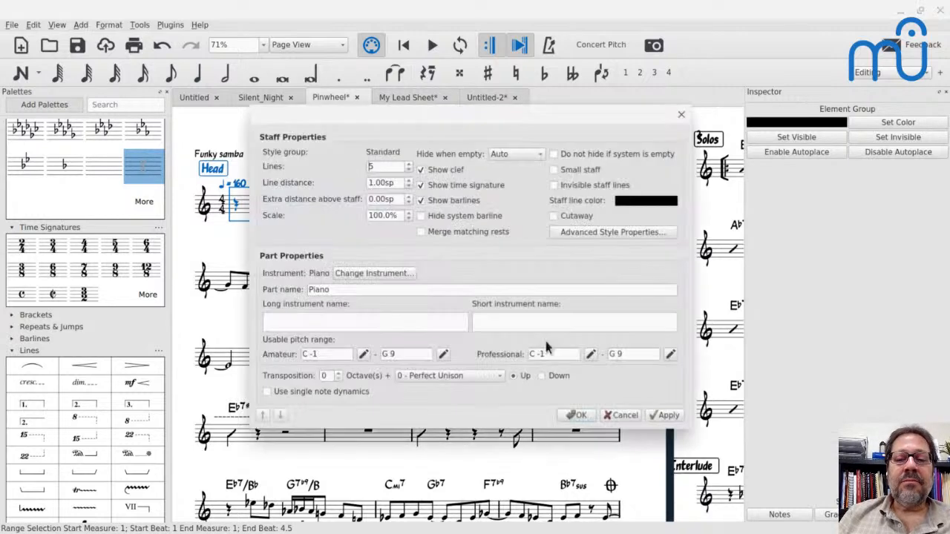
{"action": "left_click", "coordinate": [378, 273]}
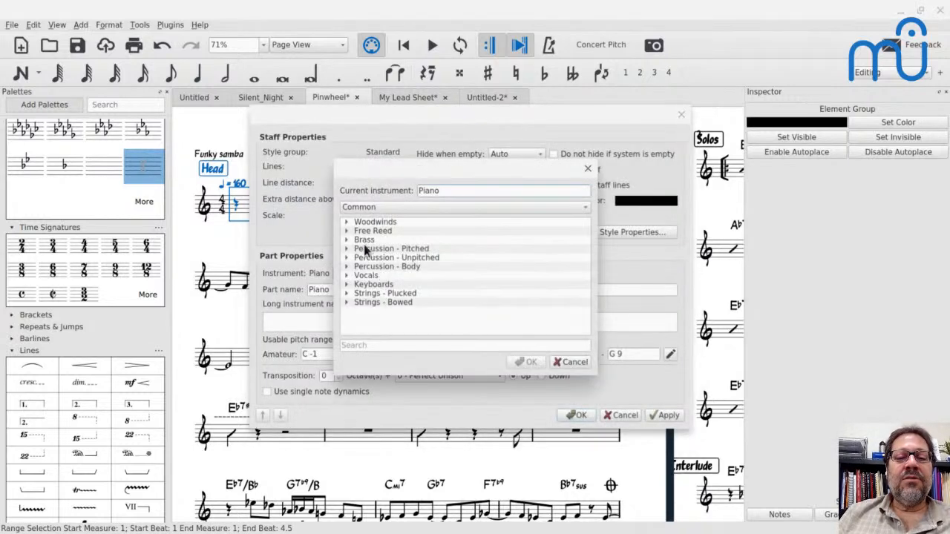
{"action": "left_click", "coordinate": [347, 222]}
{"action": "left_click", "coordinate": [393, 304]}
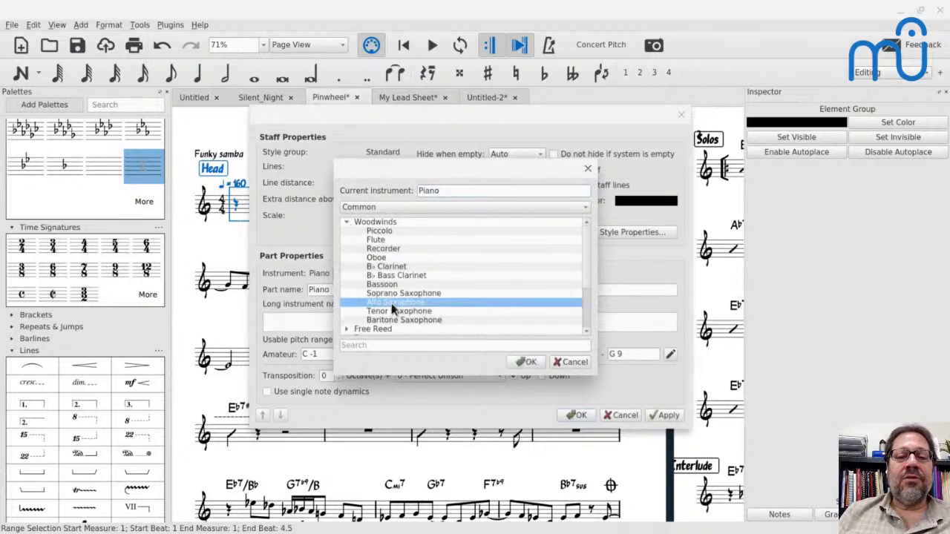
{"action": "left_click", "coordinate": [529, 362]}
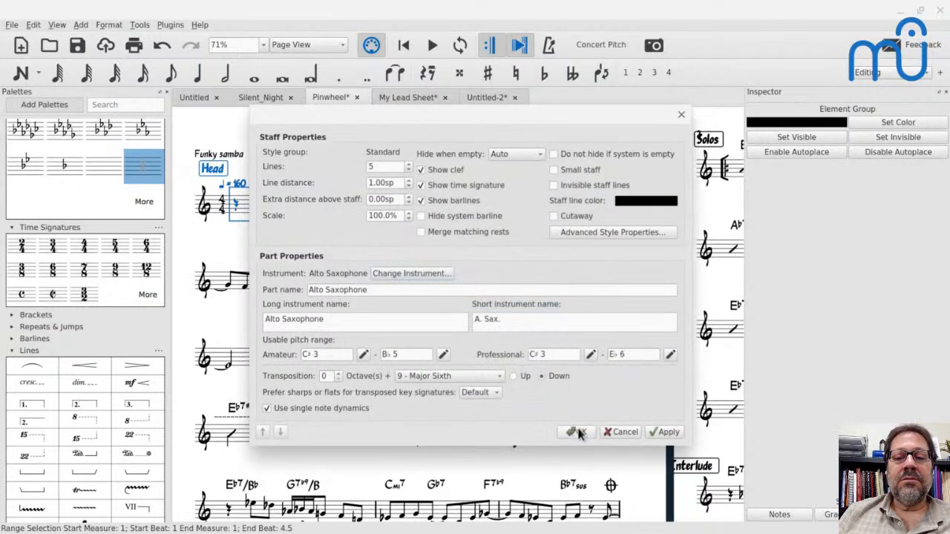
{"action": "left_click", "coordinate": [579, 432]}
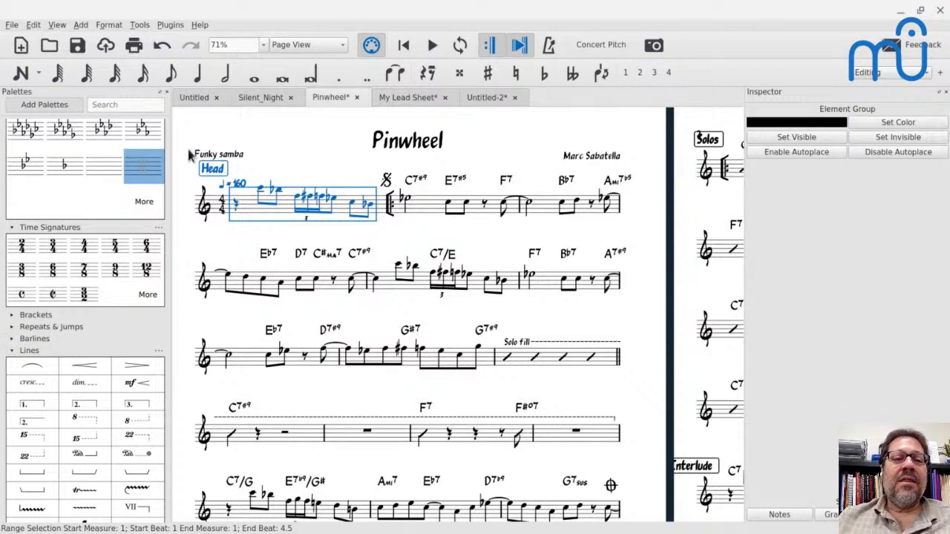
- Add a Bb7 chord symbol at the start of measure 1 in the Untitled score
{"action": "left_click", "coordinate": [195, 98]}
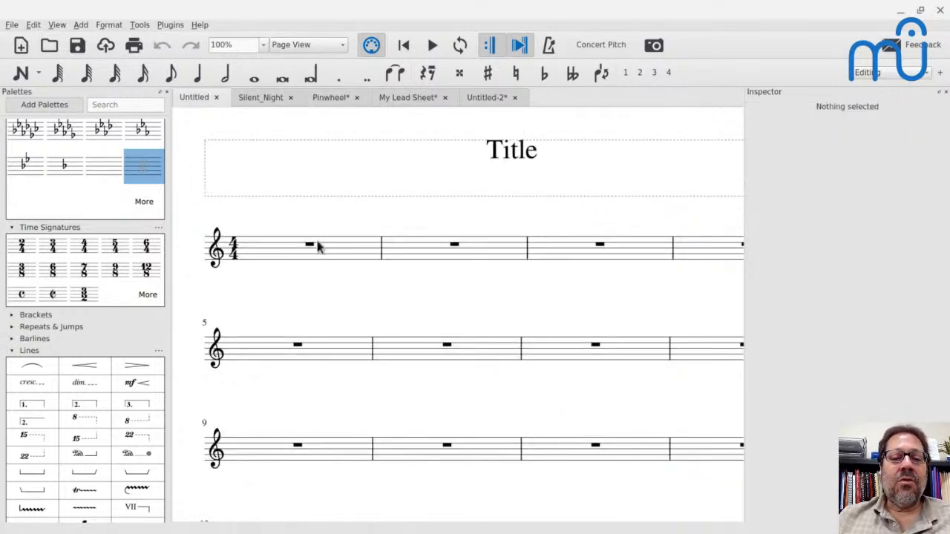
{"action": "left_click", "coordinate": [310, 245]}
{"action": "key", "text": "ctrl+k"}
{"action": "type", "text": "Bb7"}
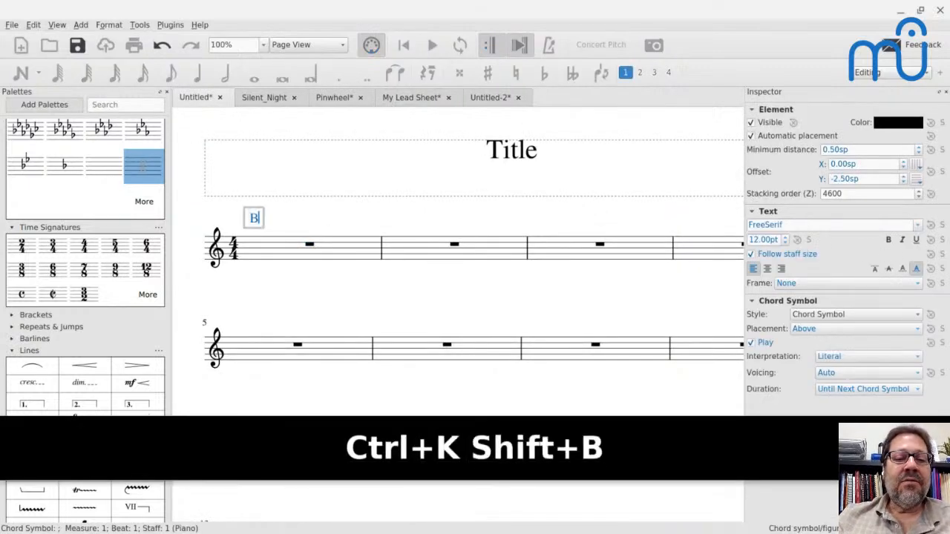
{"action": "key", "text": "Escape"}
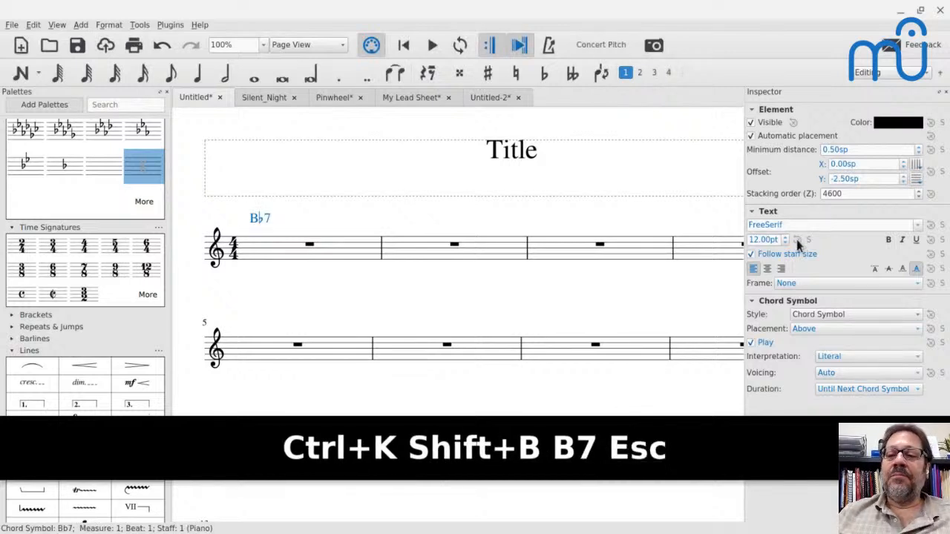
- Preview the Bb7 chord symbol in other fonts, including Garamond, Georgia, Google Sans, FreeMono, DejaVu Sans Condensed and DejaVu Sans Mono
{"action": "left_click", "coordinate": [806, 225]}
{"action": "key", "text": "Down"}
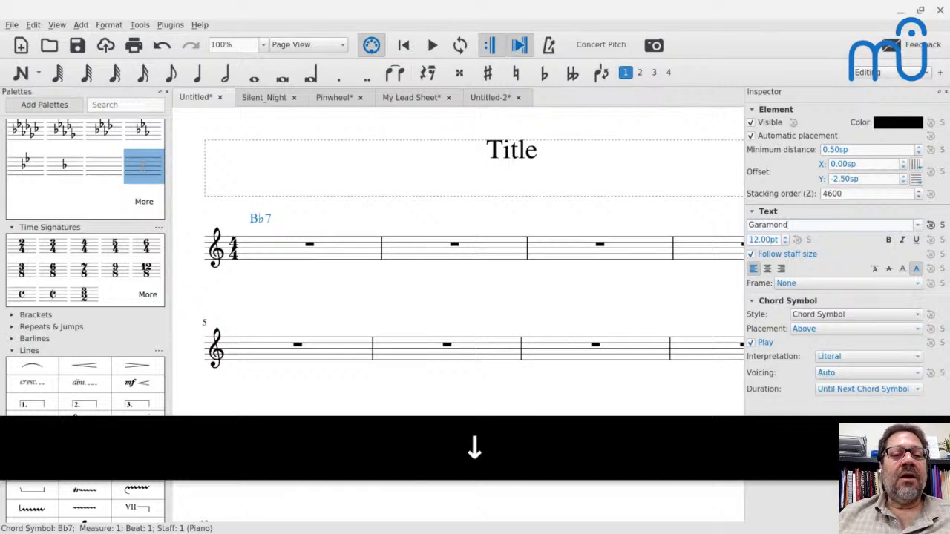
{"action": "key", "text": "Down"}
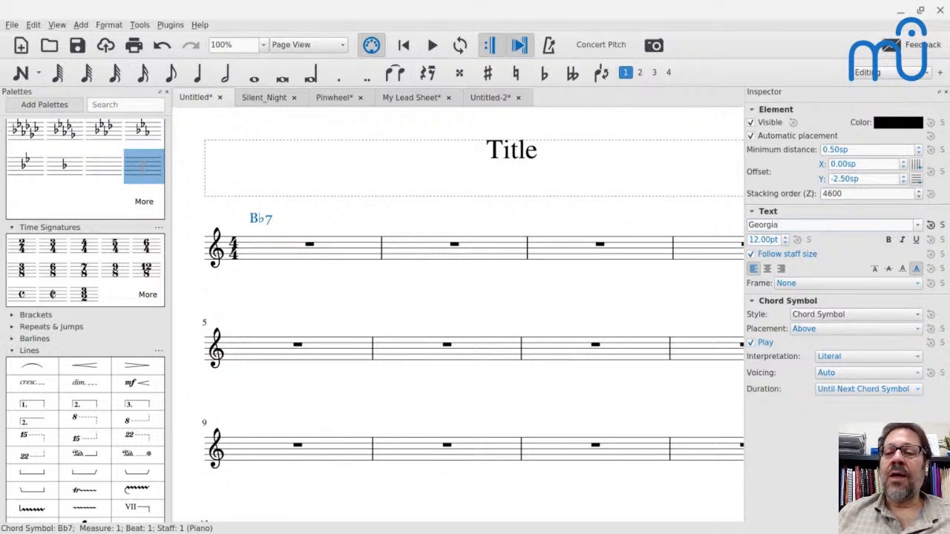
{"action": "key", "text": "Down"}
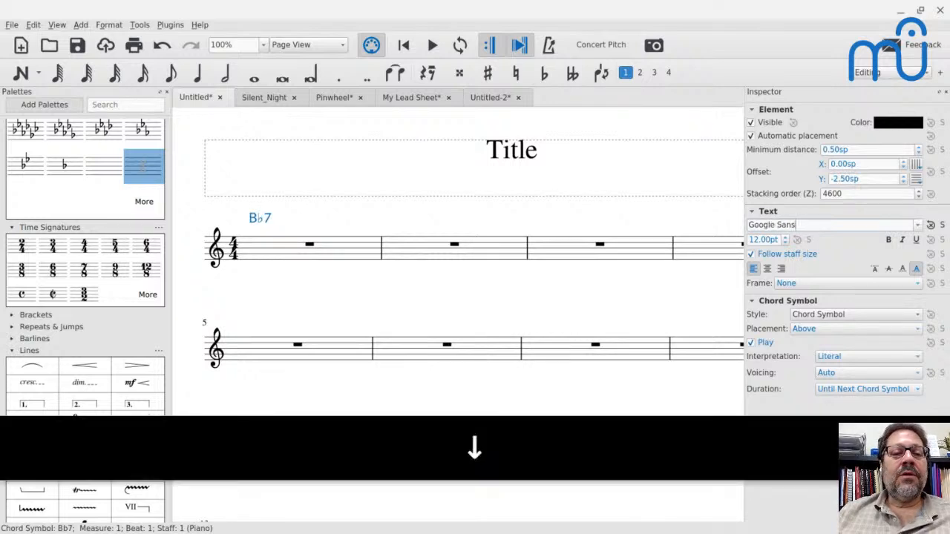
{"action": "key", "text": "Up"}
{"action": "key", "text": "Up"}
{"action": "key", "text": "Up"}
{"action": "key", "text": "Up"}
{"action": "key", "text": "Up"}
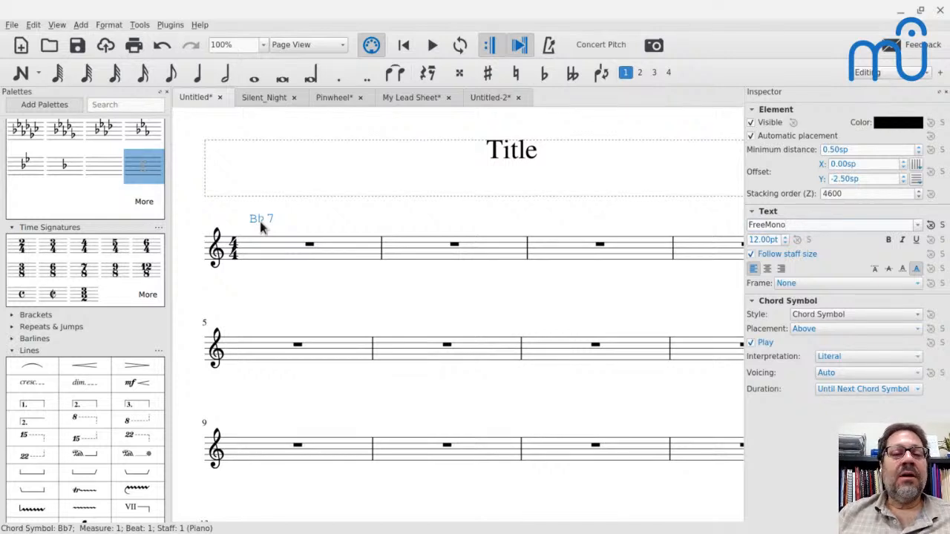
{"action": "key", "text": "Up"}
{"action": "key", "text": "Up"}
{"action": "key", "text": "Up"}
{"action": "key", "text": "Up"}
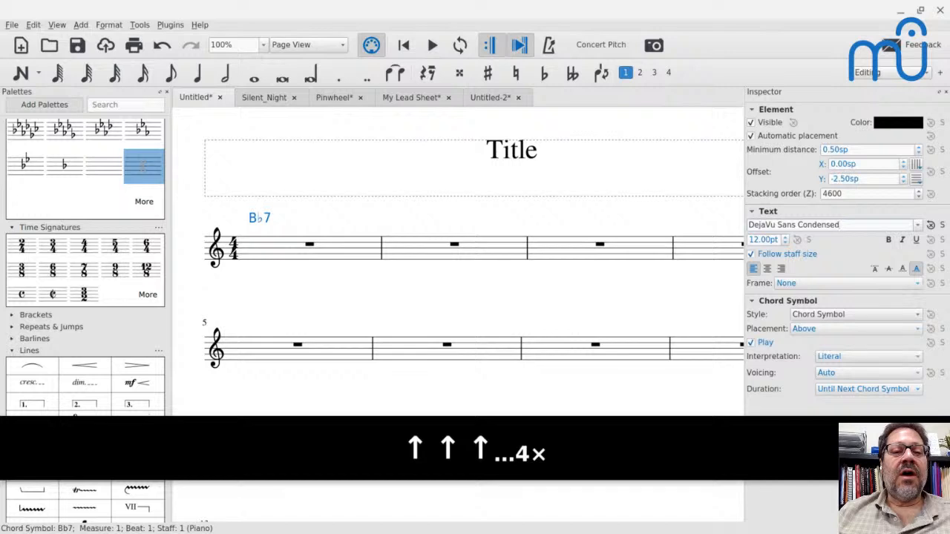
{"action": "key", "text": "Down"}
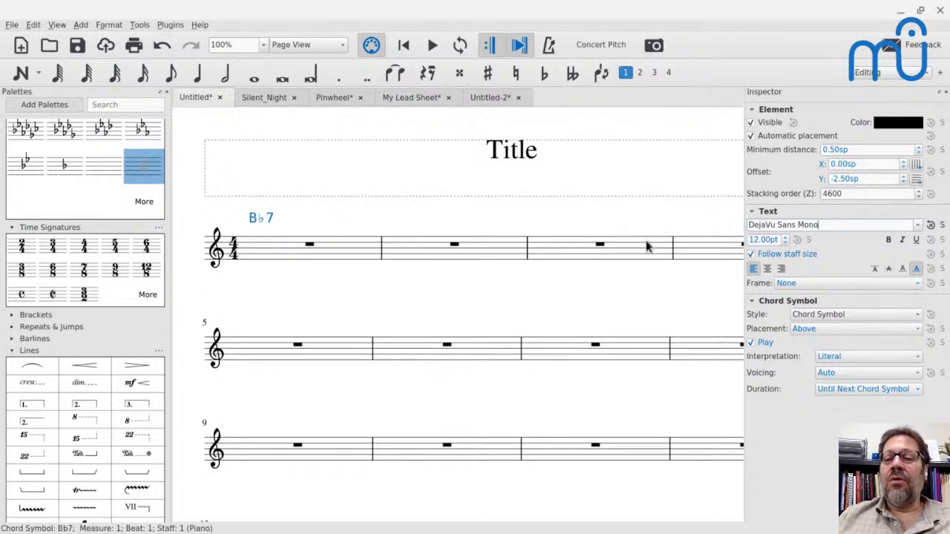
- Set the Bb7 chord symbol's font to FreeSerif and deselect it
{"action": "key", "text": "ctrl+a"}
{"action": "type", "text": "Free"}
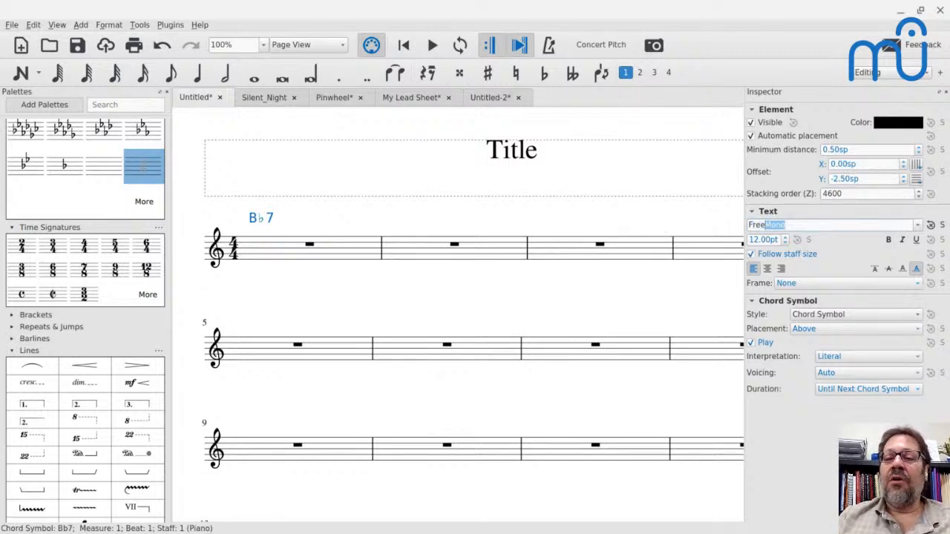
{"action": "type", "text": "Serif"}
{"action": "key", "text": "Return"}
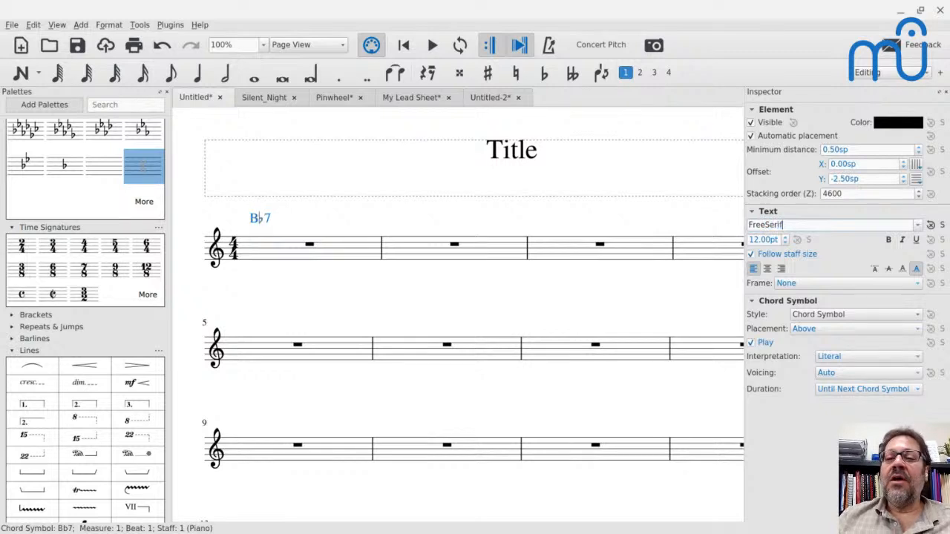
{"action": "left_click", "coordinate": [473, 227]}
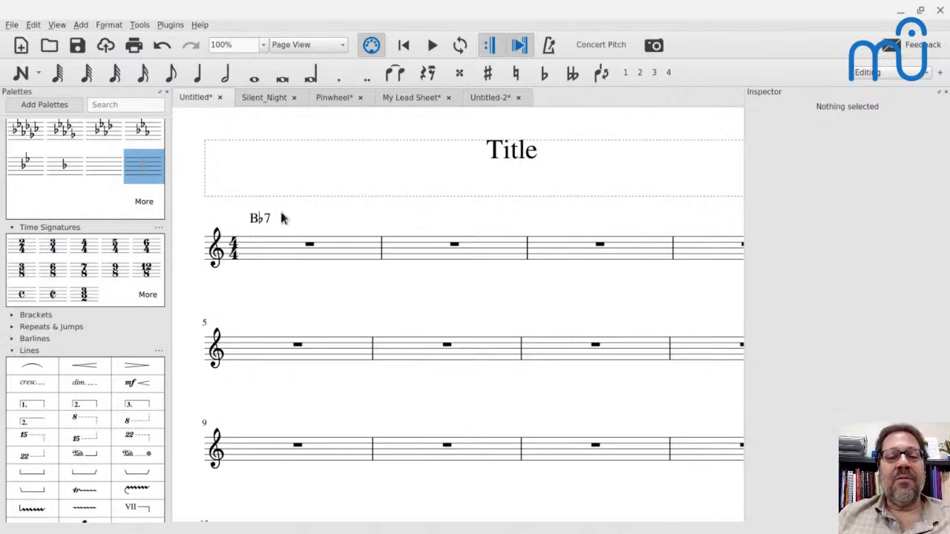
- Compare the Bb7 chord symbol in FreeMono, DejaVu Sans, DejaVu Math TeX Gyre, Cousine, Comic Sans MS and Campania, ending on Bravura
{"action": "left_click", "coordinate": [256, 225]}
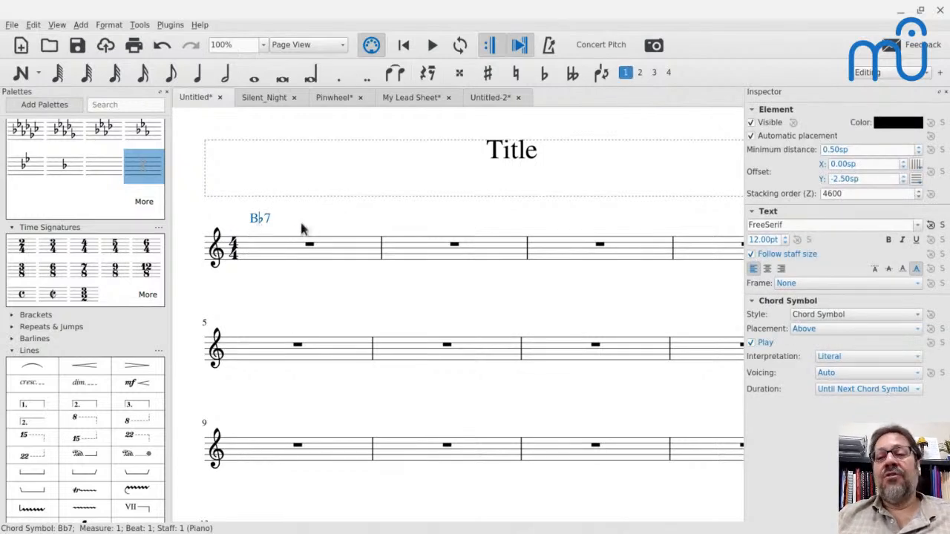
{"action": "left_click", "coordinate": [796, 224]}
{"action": "key", "text": "Up"}
{"action": "key", "text": "Up"}
{"action": "key", "text": "Up"}
{"action": "key", "text": "Up"}
{"action": "key", "text": "Up"}
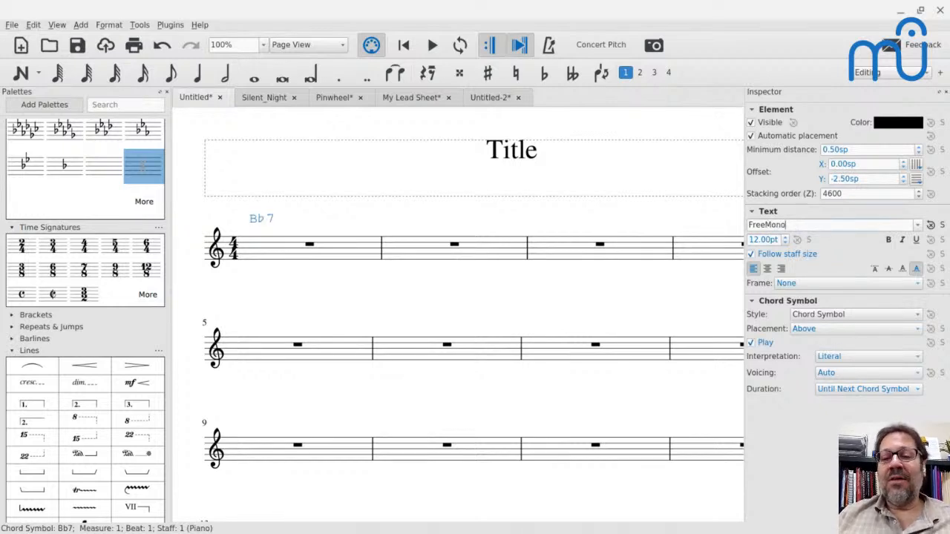
{"action": "key", "text": "Up"}
{"action": "key", "text": "Up"}
{"action": "key", "text": "Up"}
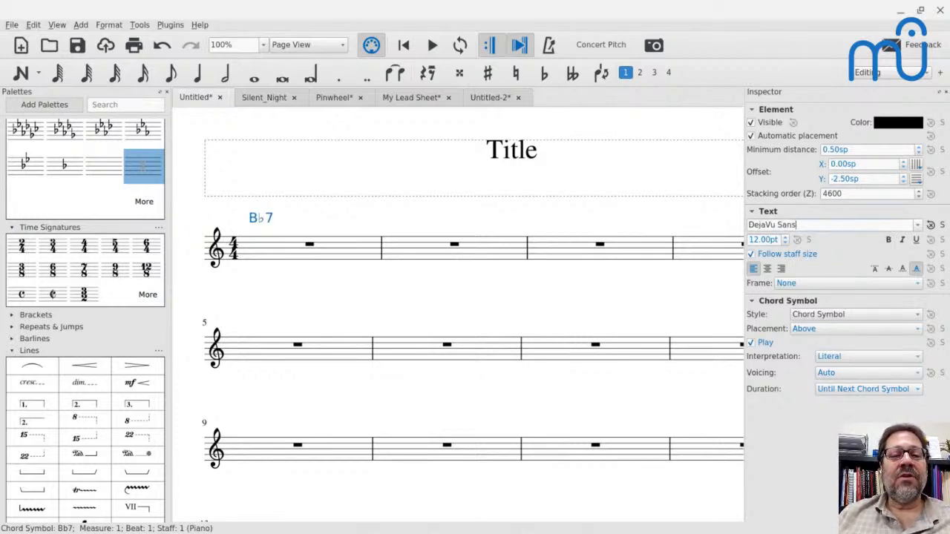
{"action": "key", "text": "Up"}
{"action": "key", "text": "Down"}
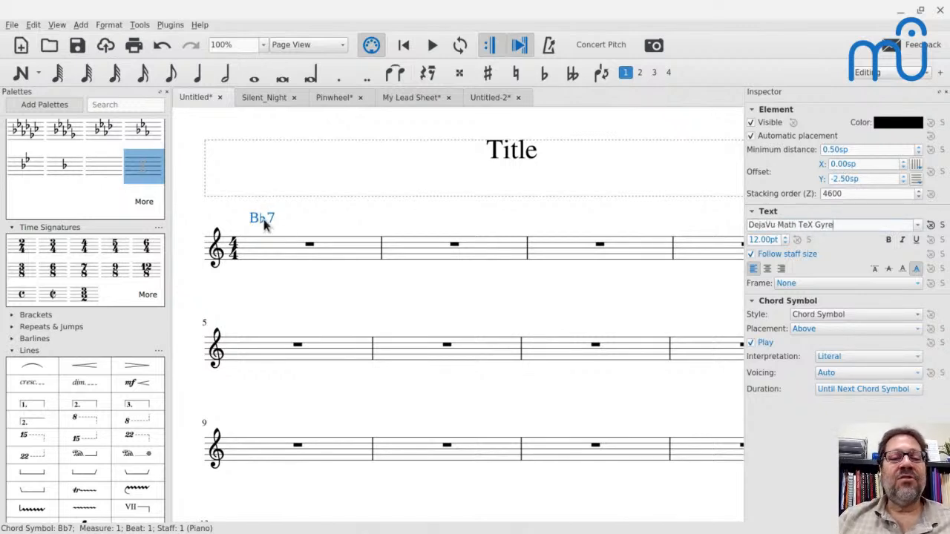
{"action": "key", "text": "Up"}
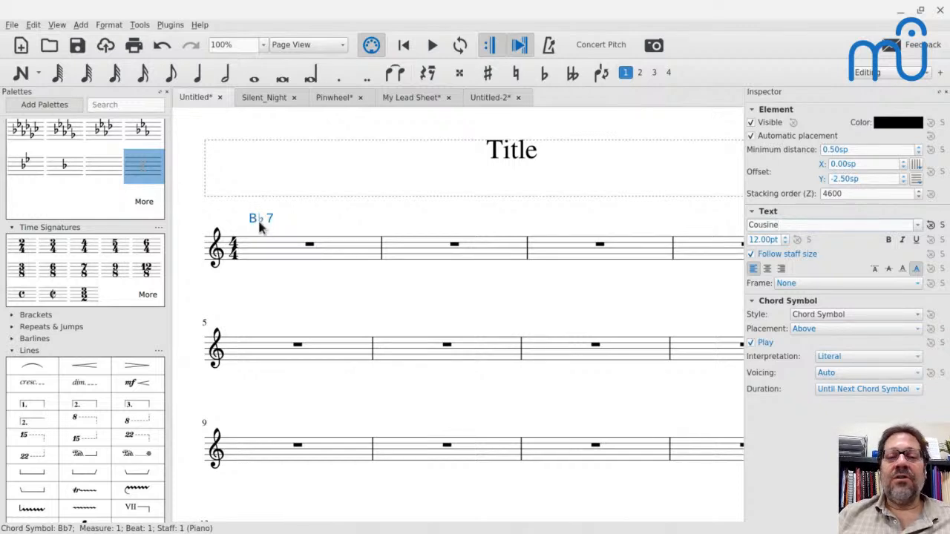
{"action": "key", "text": "Up"}
{"action": "key", "text": "Up"}
{"action": "key", "text": "Down"}
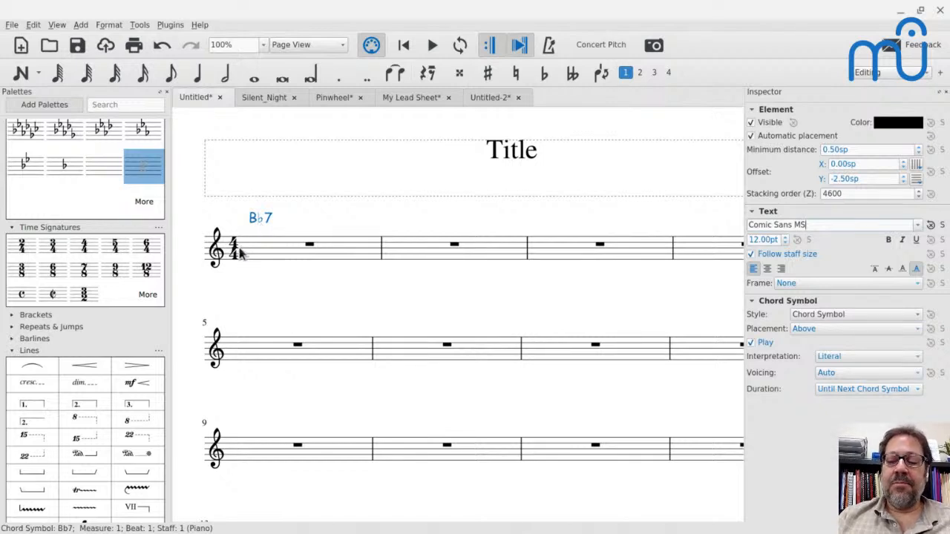
{"action": "key", "text": "Up"}
{"action": "key", "text": "Up"}
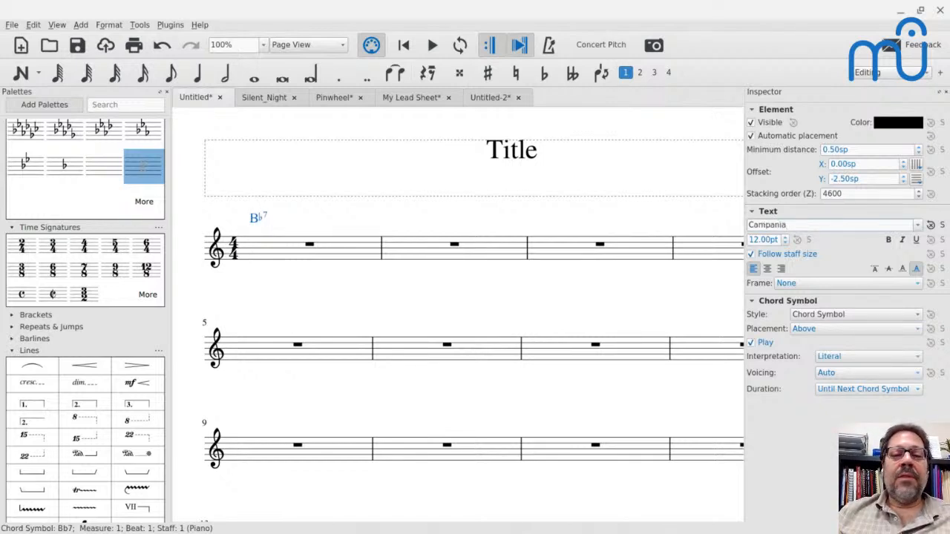
{"action": "key", "text": "Up"}
{"action": "key", "text": "Down"}
{"action": "key", "text": "Up"}
{"action": "key", "text": "Up"}
{"action": "key", "text": "Up"}
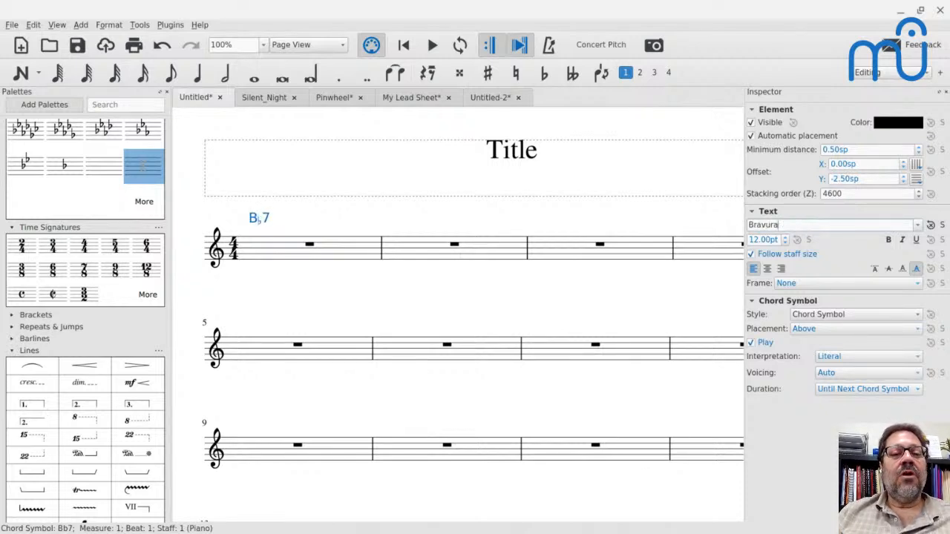
- Compare the Bb7 chord symbol in a run of fonts from Bravura onward, ending on Garamond
{"action": "key", "text": "Up"}
{"action": "key", "text": "Down"}
{"action": "key", "text": "Down"}
{"action": "key", "text": "Down"}
{"action": "key", "text": "Down"}
{"action": "key", "text": "Down"}
{"action": "key", "text": "Down"}
{"action": "key", "text": "Down"}
{"action": "key", "text": "Down"}
{"action": "key", "text": "Down"}
{"action": "key", "text": "Down"}
{"action": "key", "text": "Down"}
{"action": "key", "text": "Down"}
{"action": "key", "text": "Down"}
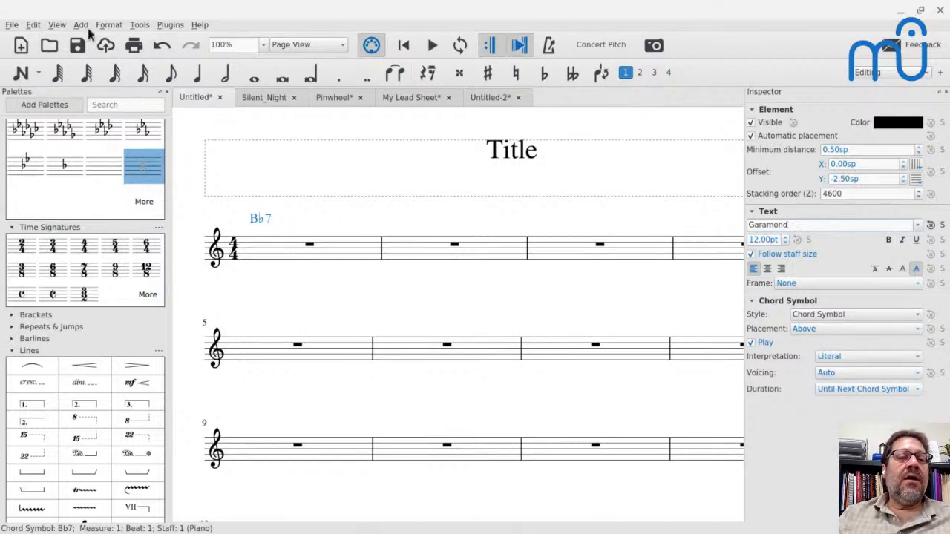
{"action": "left_click", "coordinate": [109, 25]}
{"action": "left_click", "coordinate": [111, 35]}
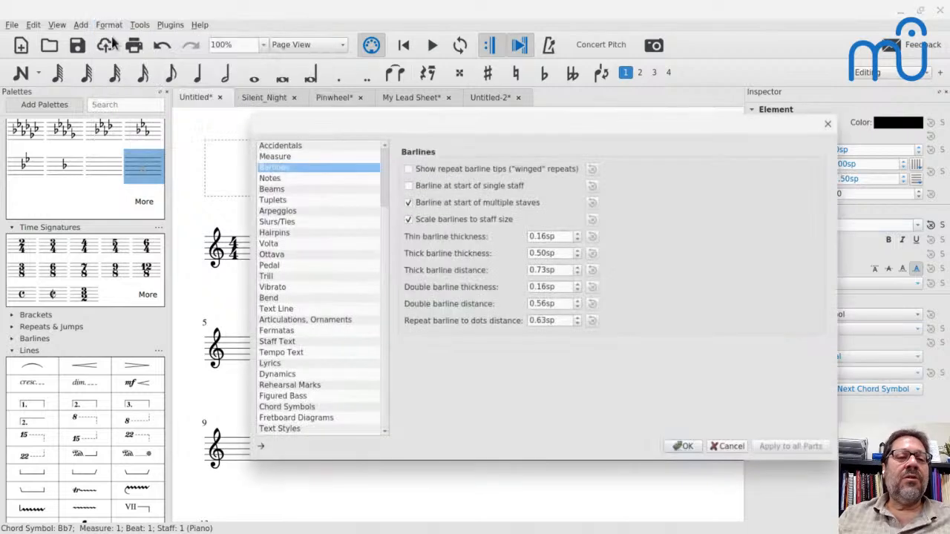
{"action": "key", "text": "Escape"}
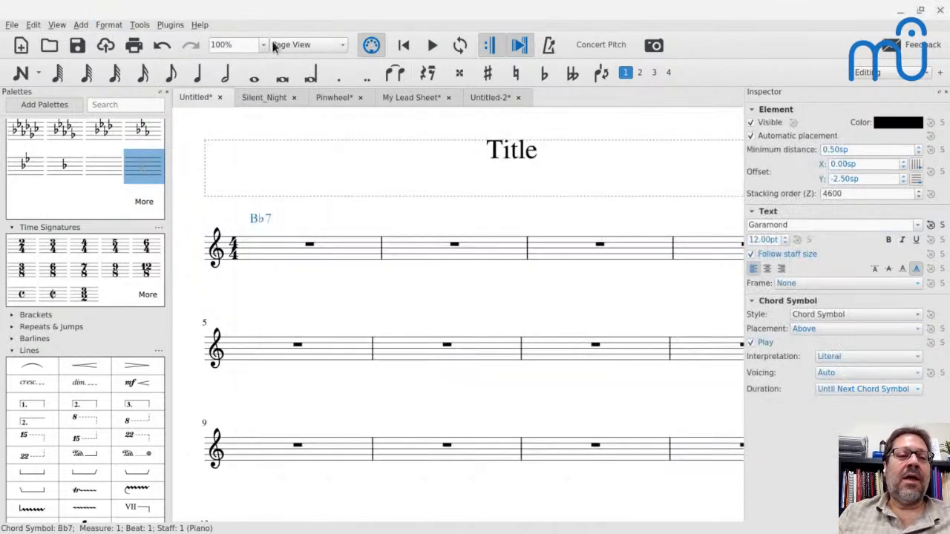
- In the score's chord symbol style settings, set the maximum shift above and the maximum shift below to 3 sp
{"action": "left_click", "coordinate": [108, 25]}
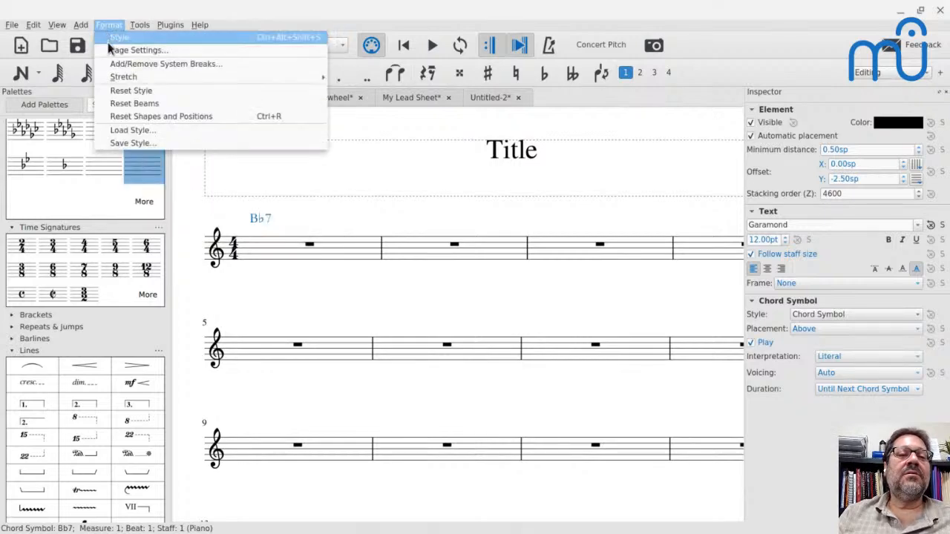
{"action": "left_click", "coordinate": [108, 43]}
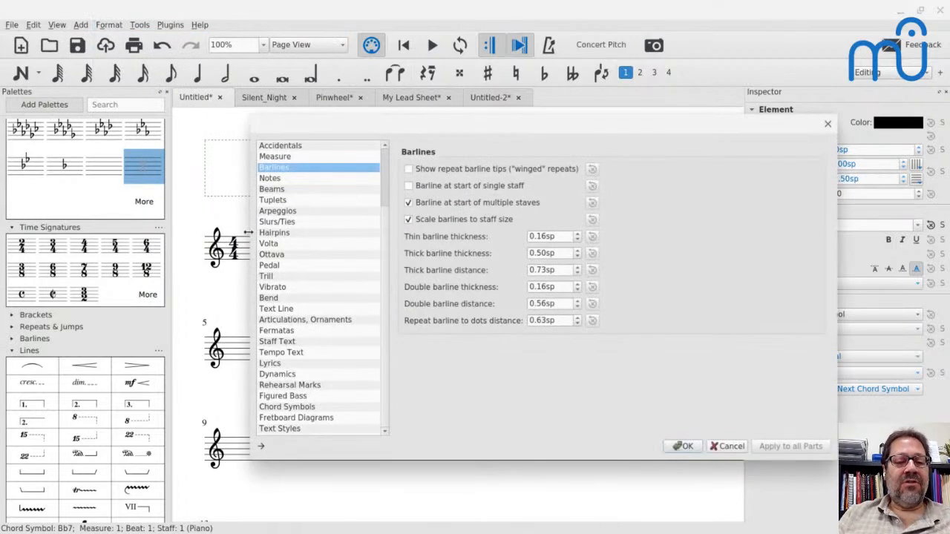
{"action": "left_click", "coordinate": [288, 408]}
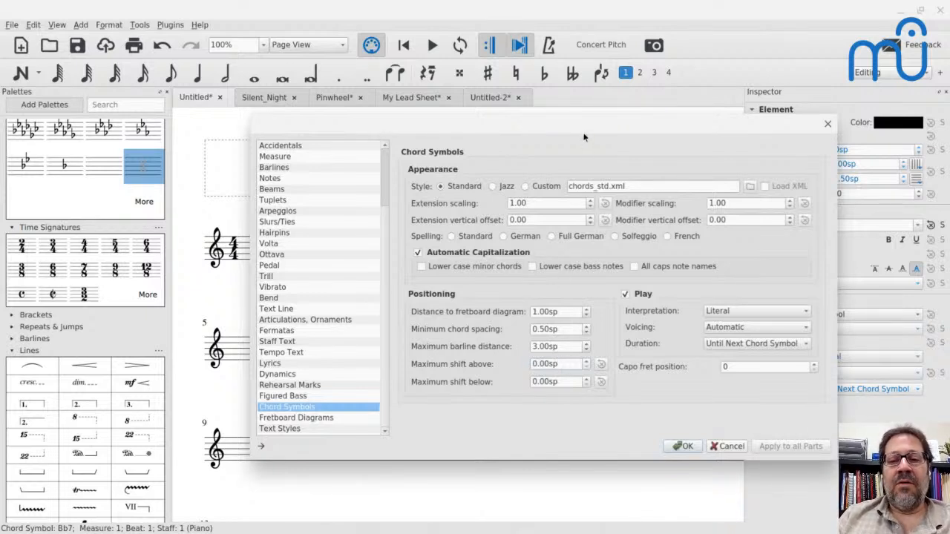
{"action": "left_click_drag", "start_coordinate": [583, 132], "coordinate": [695, 75]}
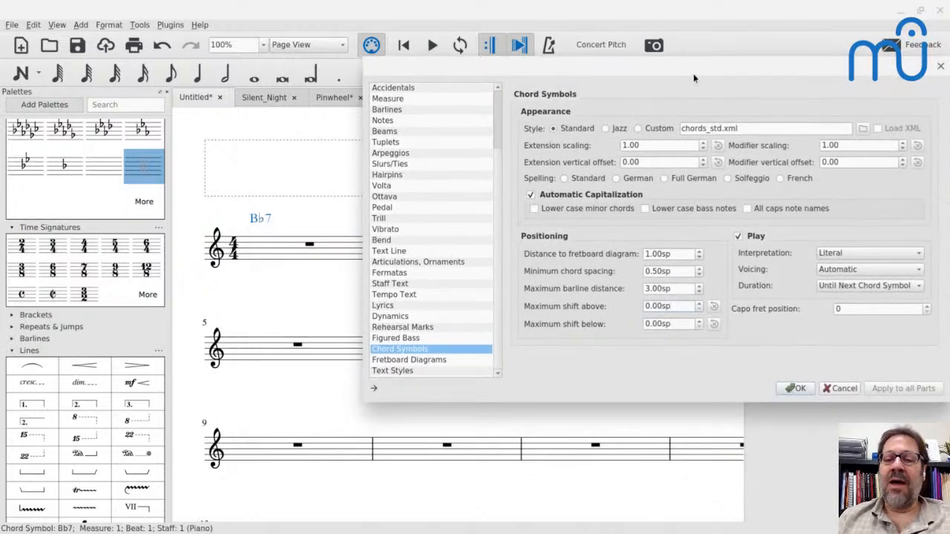
{"action": "key", "text": "Up"}
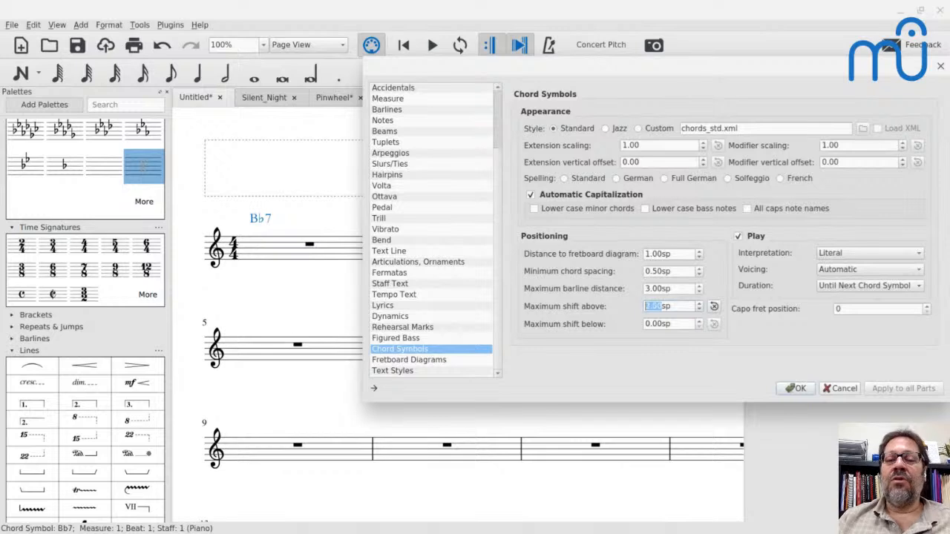
{"action": "left_click", "coordinate": [676, 323]}
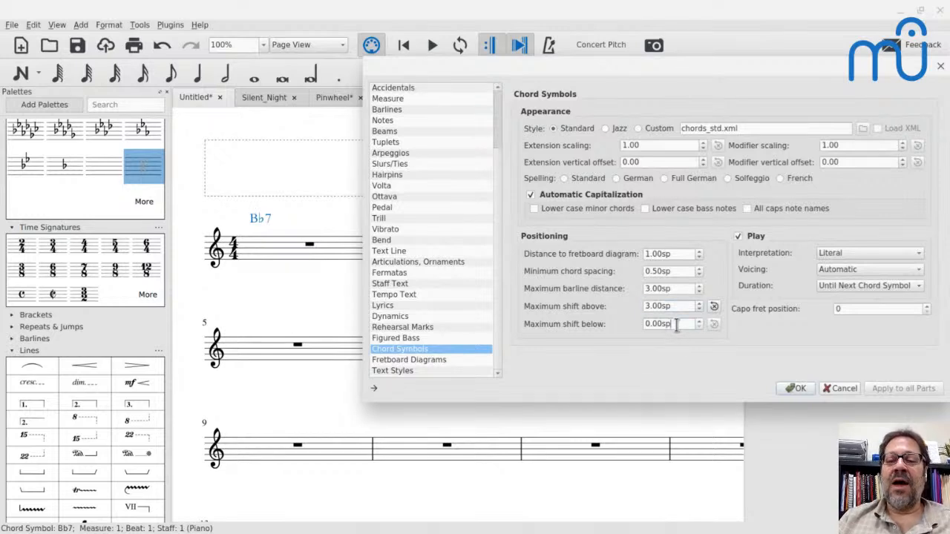
{"action": "key", "text": "ctrl+a"}
{"action": "type", "text": "3"}
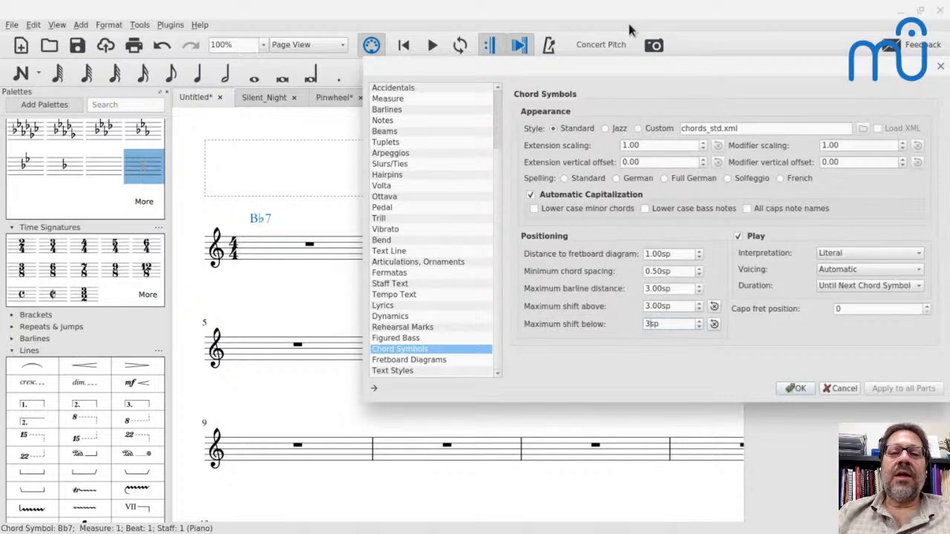
- Set the chord symbol extension scaling to 0.80 and extension vertical offset to -3.00, and accept the style changes
{"action": "left_click_drag", "start_coordinate": [630, 73], "coordinate": [637, 56]}
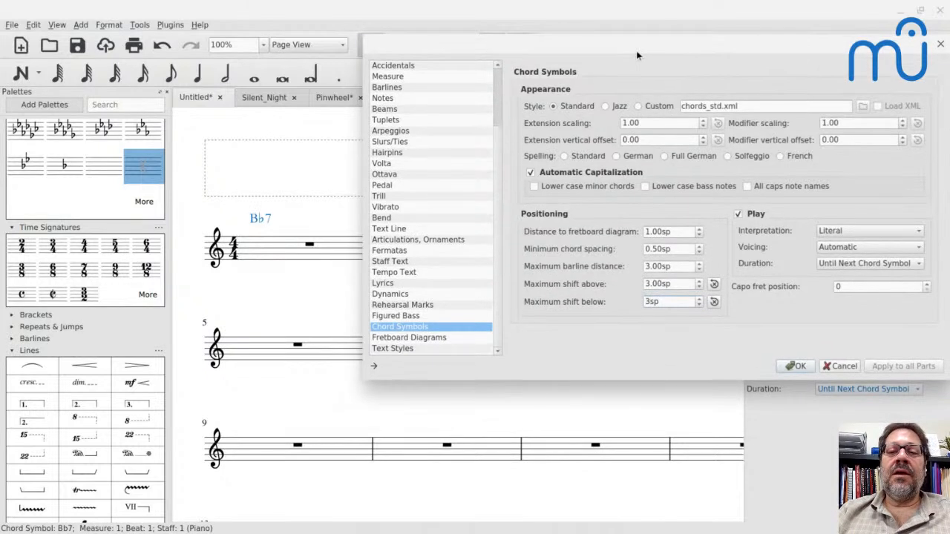
{"action": "left_click", "coordinate": [654, 124]}
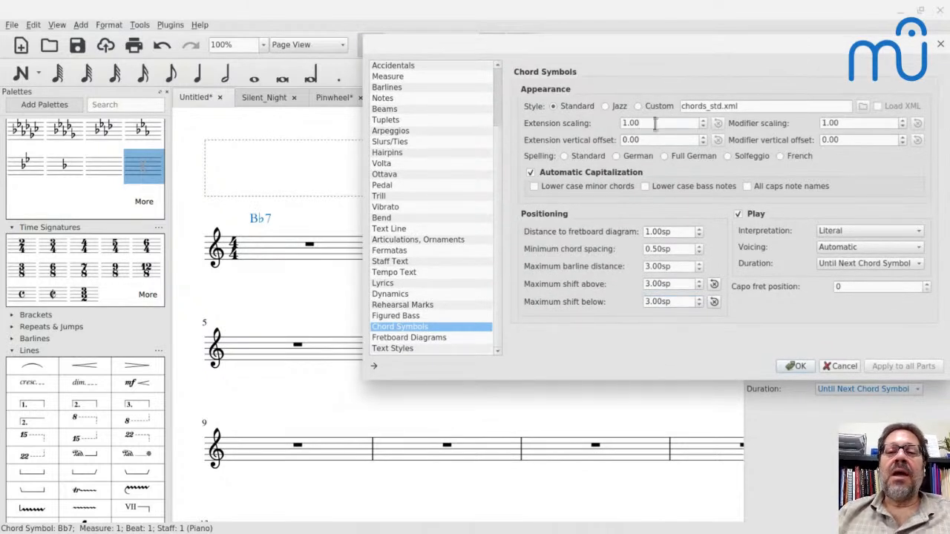
{"action": "key", "text": "ctrl+a"}
{"action": "key", "text": "Down"}
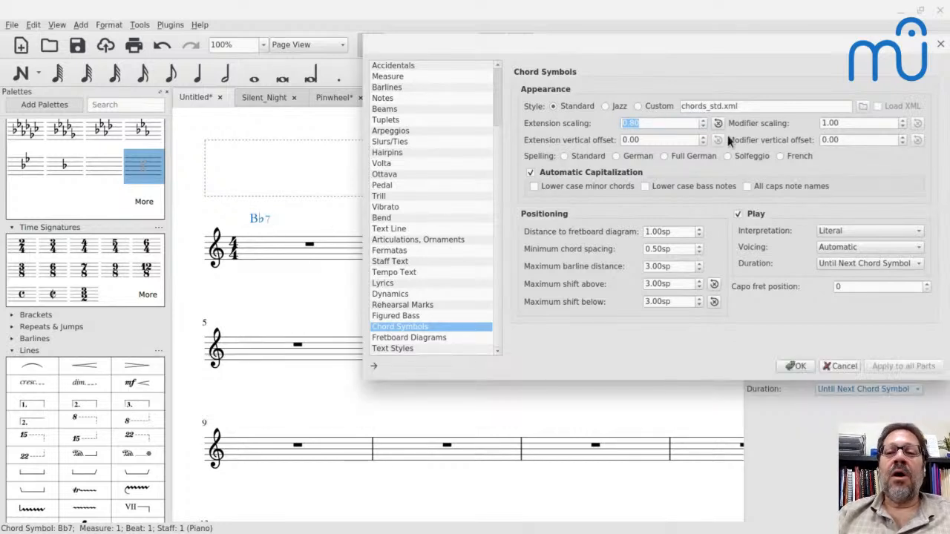
{"action": "left_click", "coordinate": [682, 141]}
{"action": "key", "text": "Down"}
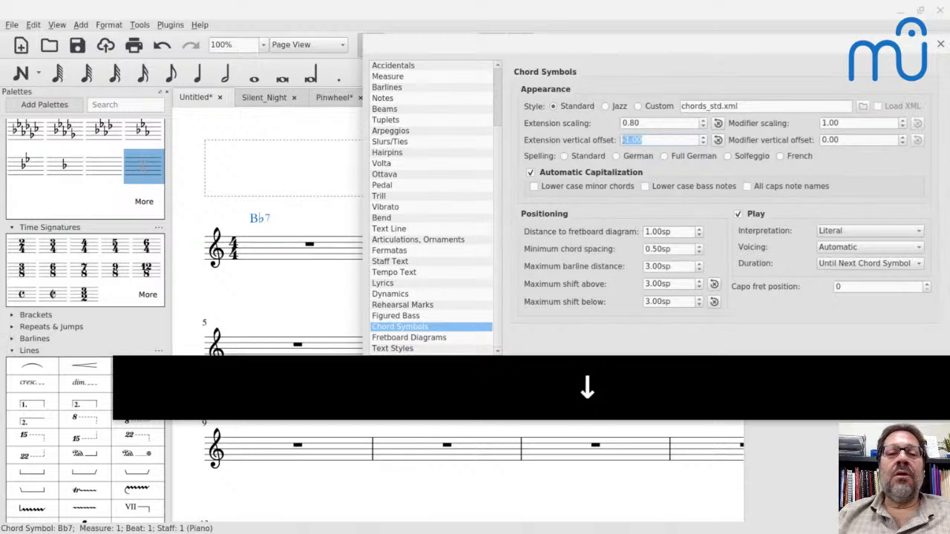
{"action": "key", "text": "Down"}
{"action": "key", "text": "Down"}
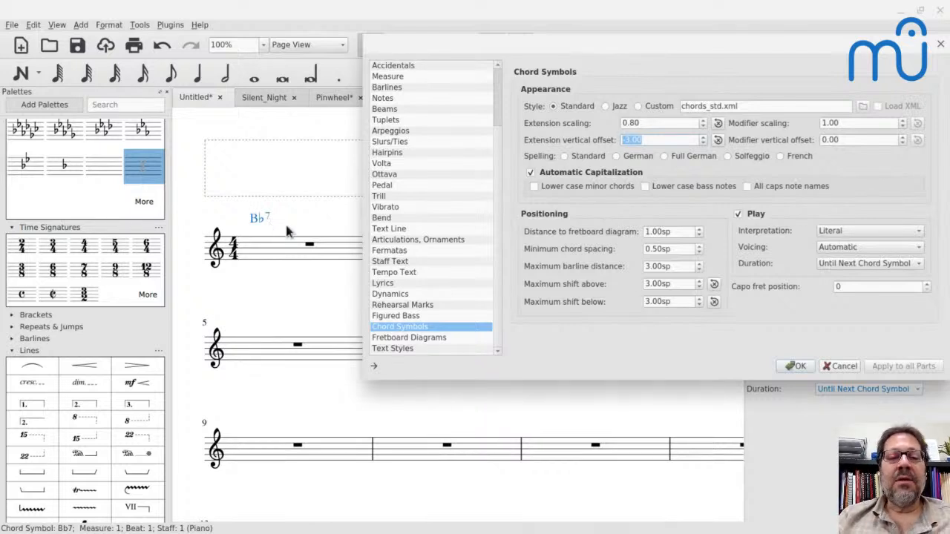
{"action": "left_click", "coordinate": [794, 367]}
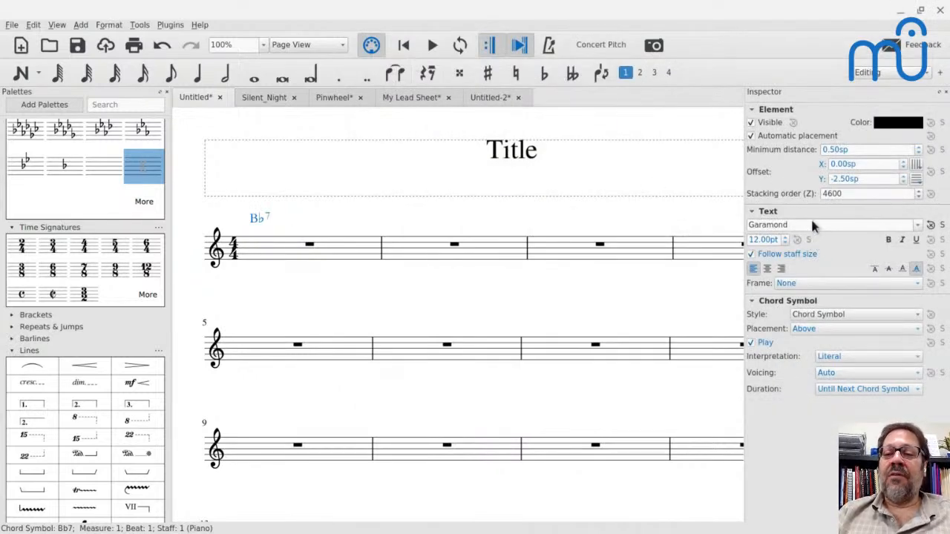
- Set the Bb7 chord symbol's font to FreeSerif
{"action": "key", "text": "Down"}
{"action": "key", "text": "Up"}
{"action": "key", "text": "Up"}
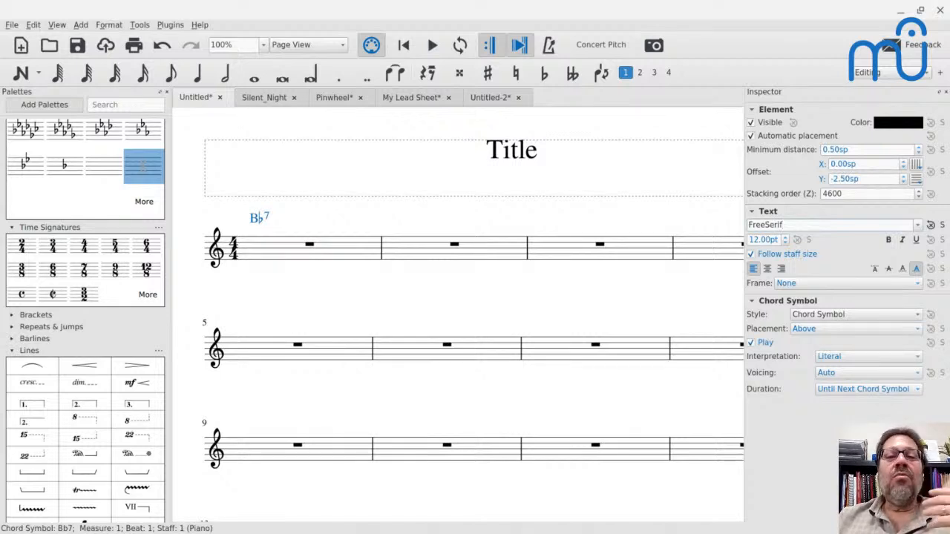
- Open the score As I Do.mscz from the songbook folder
{"action": "key", "text": "ctrl+o"}
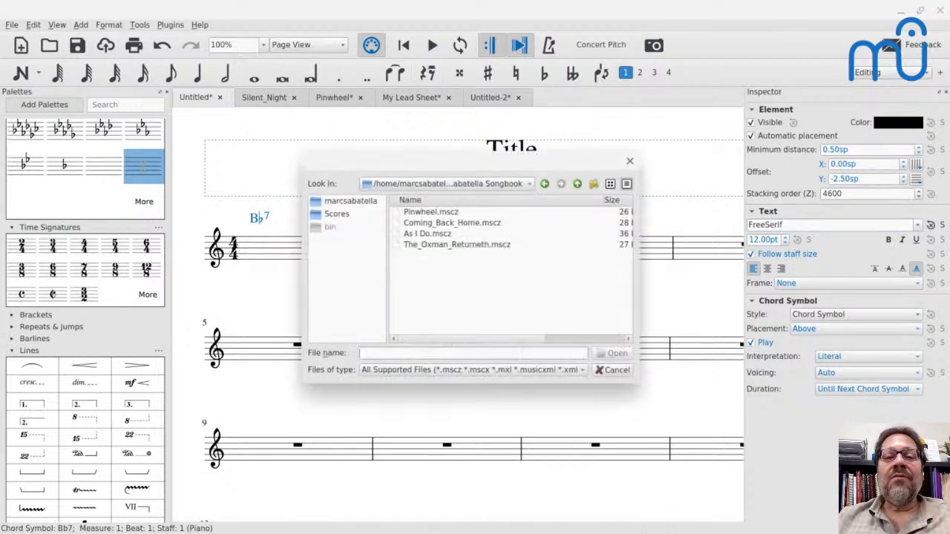
{"action": "left_click", "coordinate": [425, 235]}
{"action": "double_click", "coordinate": [425, 238]}
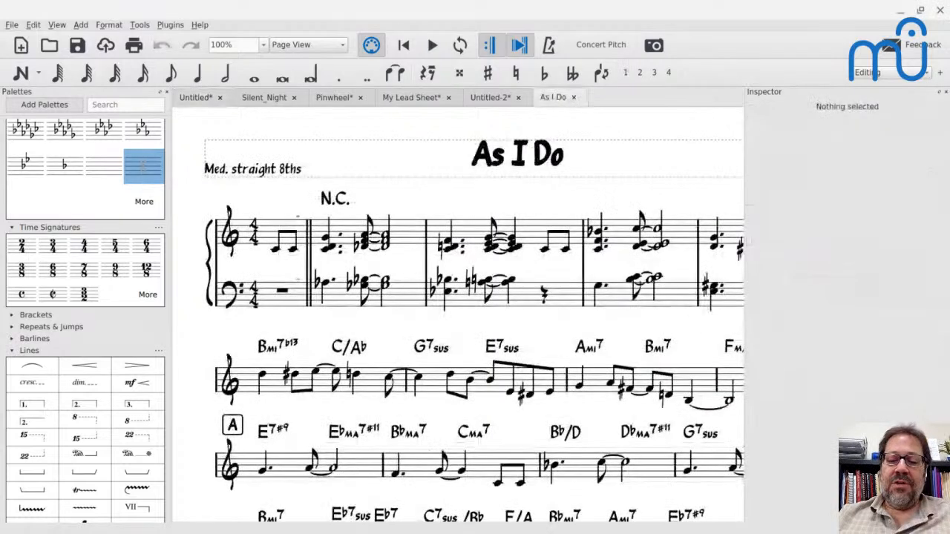
{"action": "key", "text": "ctrl+minus"}
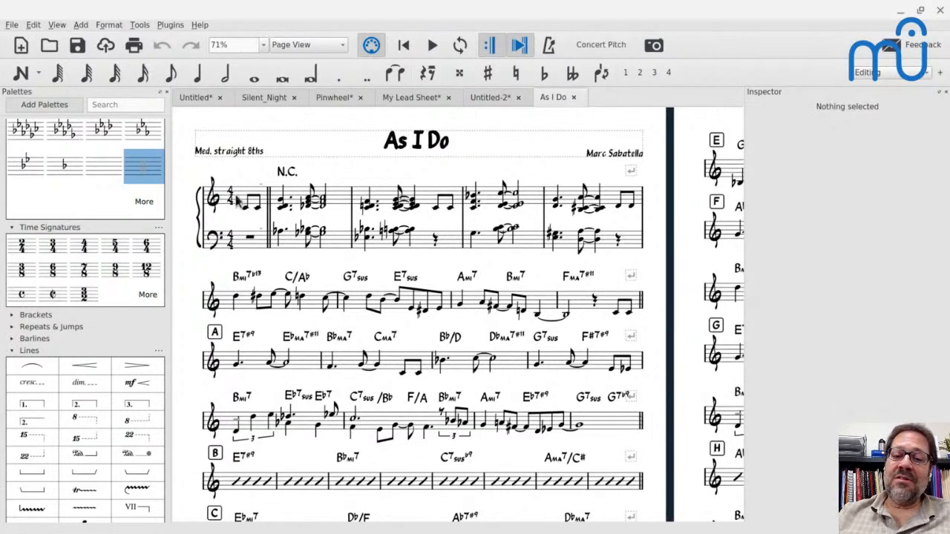
- Play the As I Do score from its first pickup note into the second system, then stop playback
{"action": "left_click", "coordinate": [249, 211]}
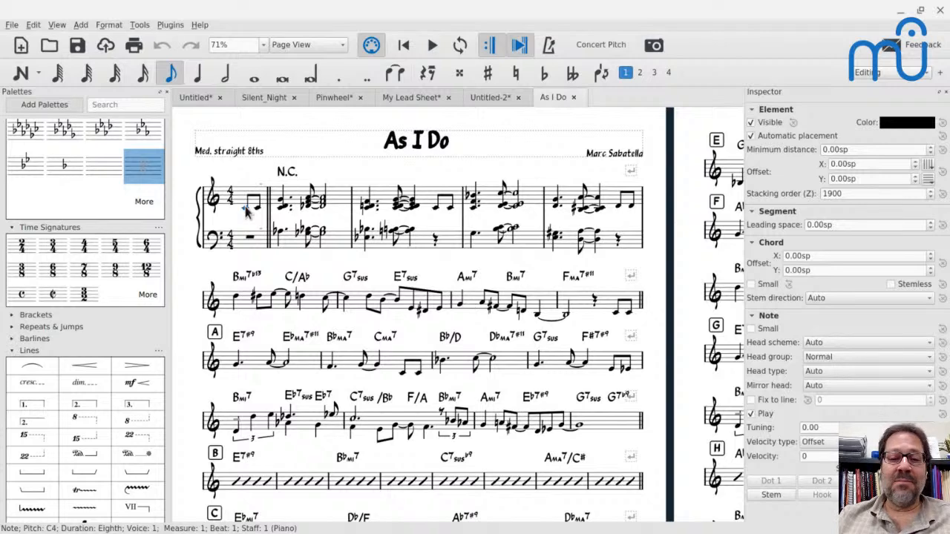
{"action": "key", "text": "space"}
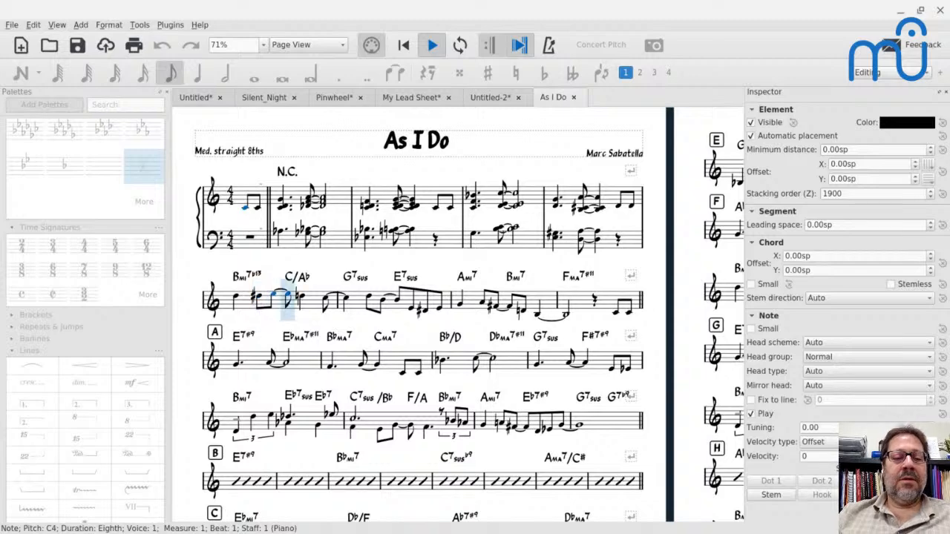
{"action": "key", "text": "space"}
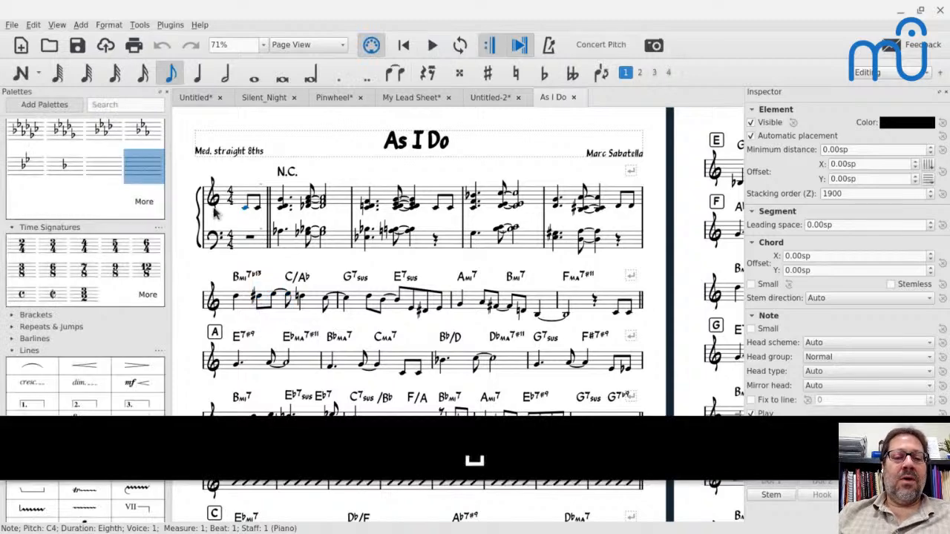
- Select the Bmi7b13 chord symbol in measure 6 and turn off the advanced preference score/harmony/play/disableCompatibility
{"action": "left_click", "coordinate": [248, 282]}
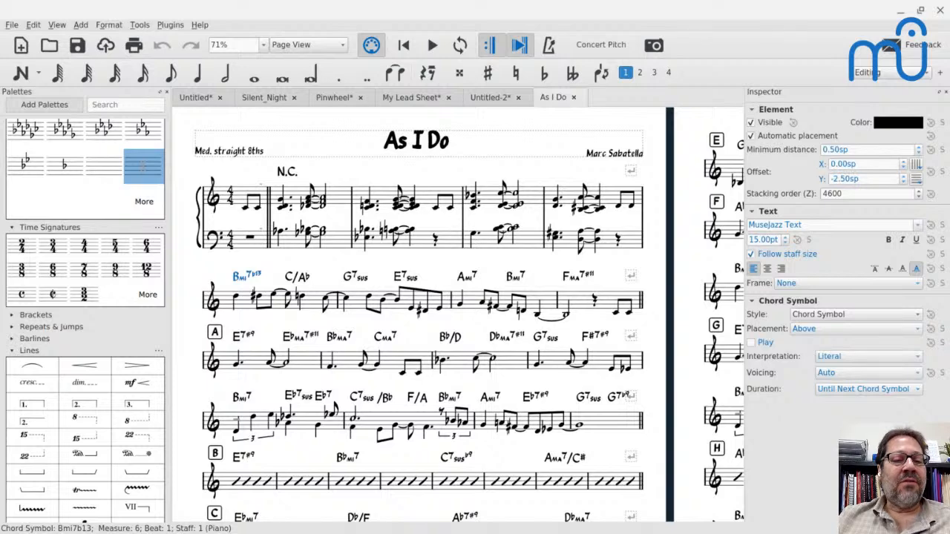
{"action": "left_click", "coordinate": [33, 25]}
{"action": "left_click", "coordinate": [33, 25]}
{"action": "left_click", "coordinate": [34, 25]}
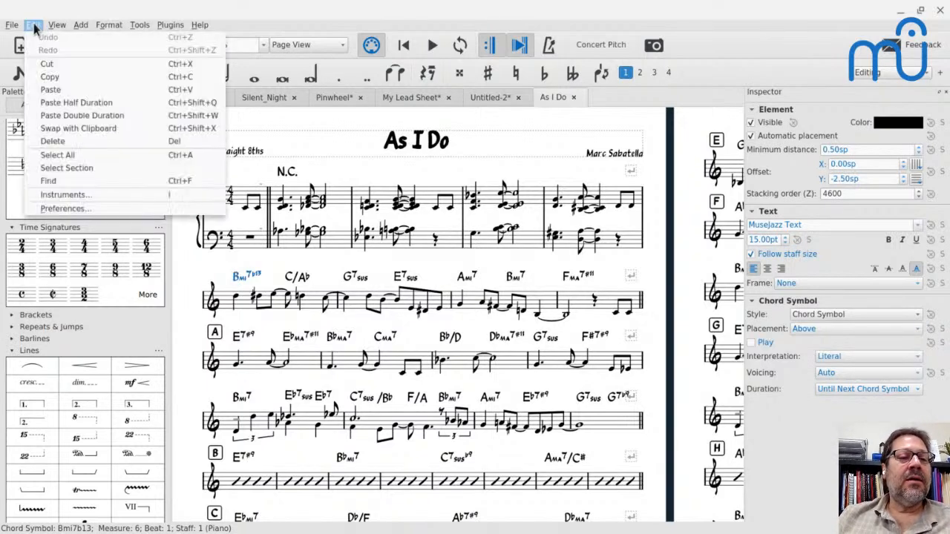
{"action": "left_click", "coordinate": [65, 210]}
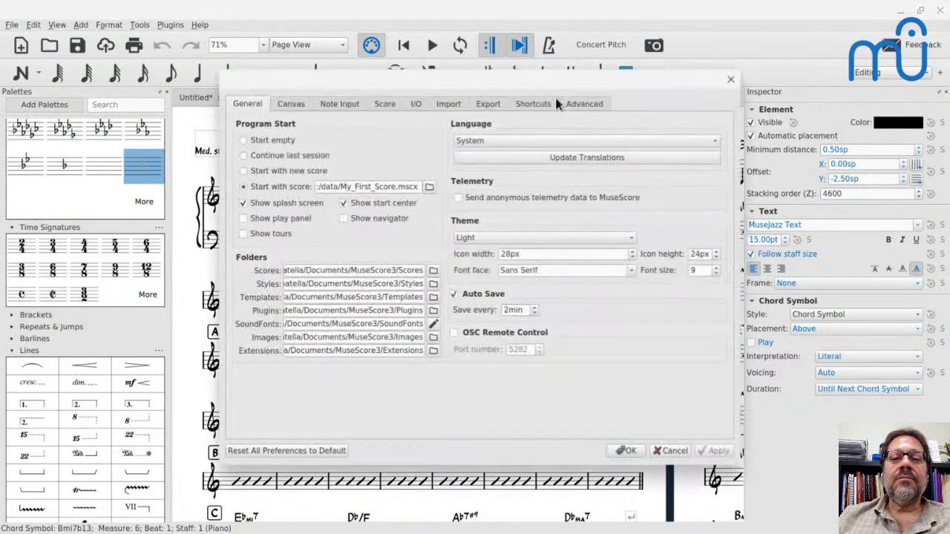
{"action": "left_click", "coordinate": [583, 103]}
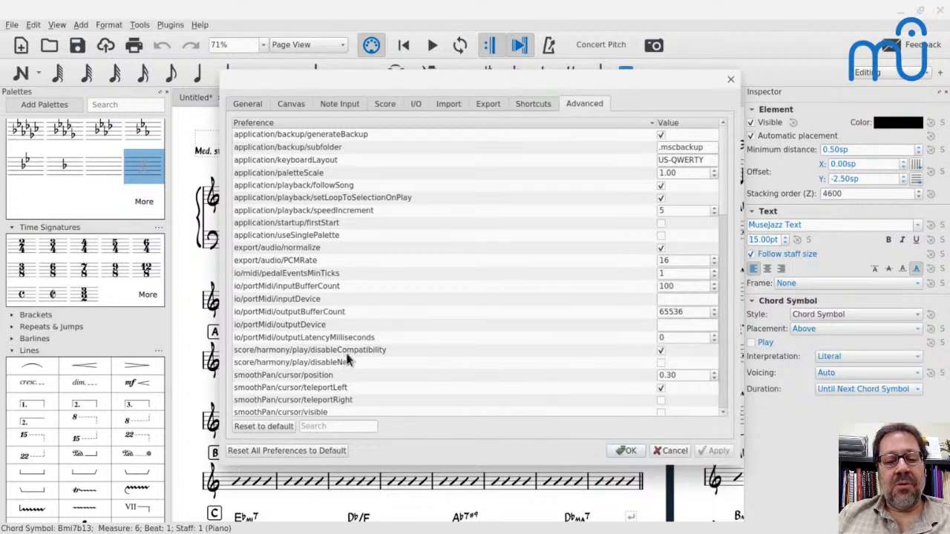
{"action": "left_click", "coordinate": [660, 363]}
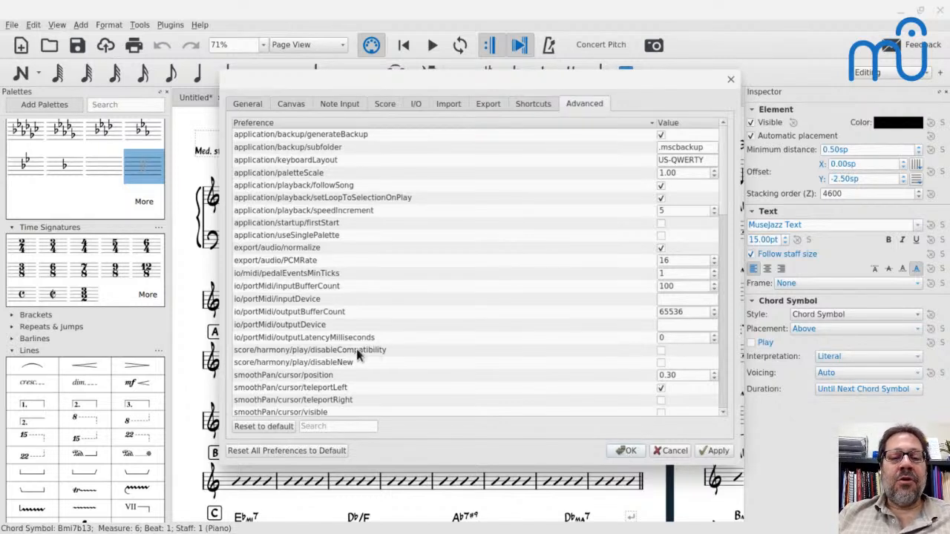
{"action": "left_click", "coordinate": [629, 453]}
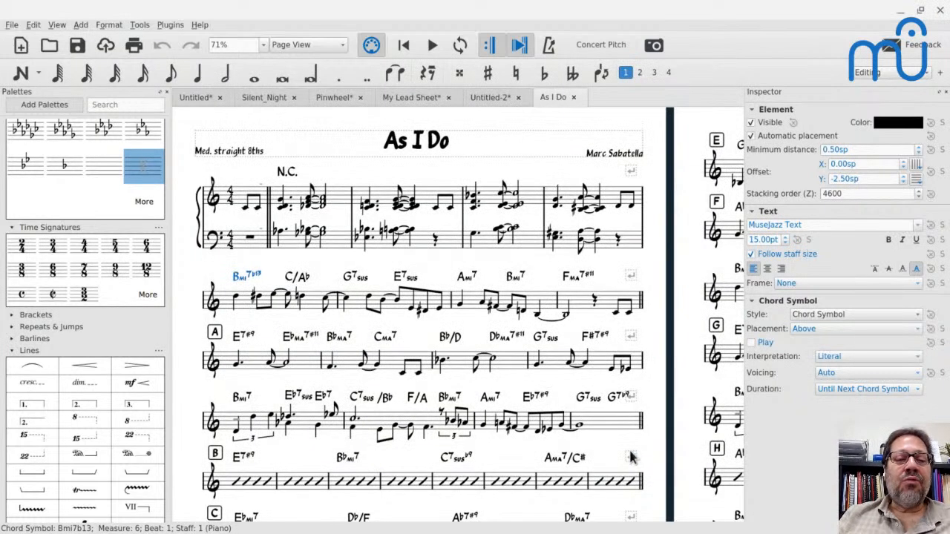
- Play back the score from the first note of measure 6 and stop after a few notes
{"action": "left_click", "coordinate": [236, 298]}
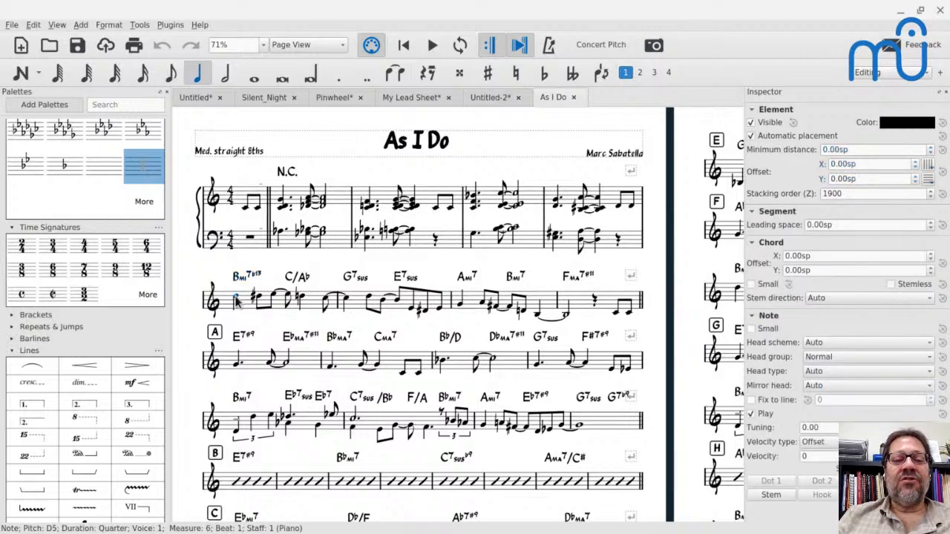
{"action": "key", "text": "space"}
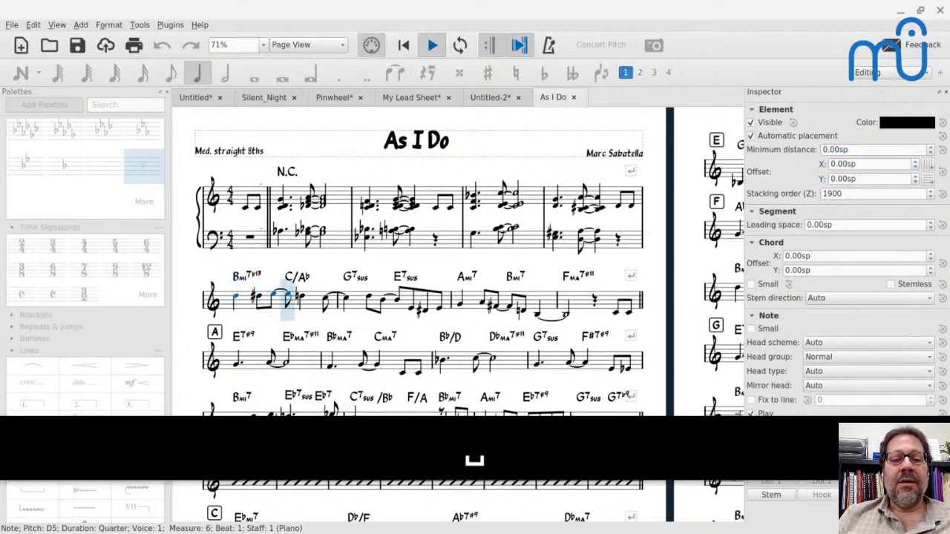
{"action": "key", "text": "space"}
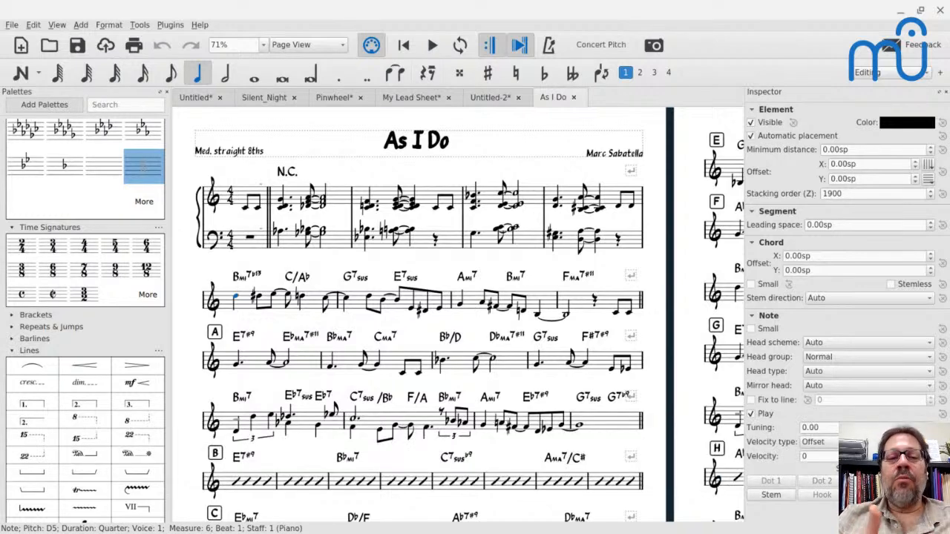
- Enable playback for the Bmi7b13 chord symbol and play the score from measure 6
{"action": "left_click", "coordinate": [242, 278]}
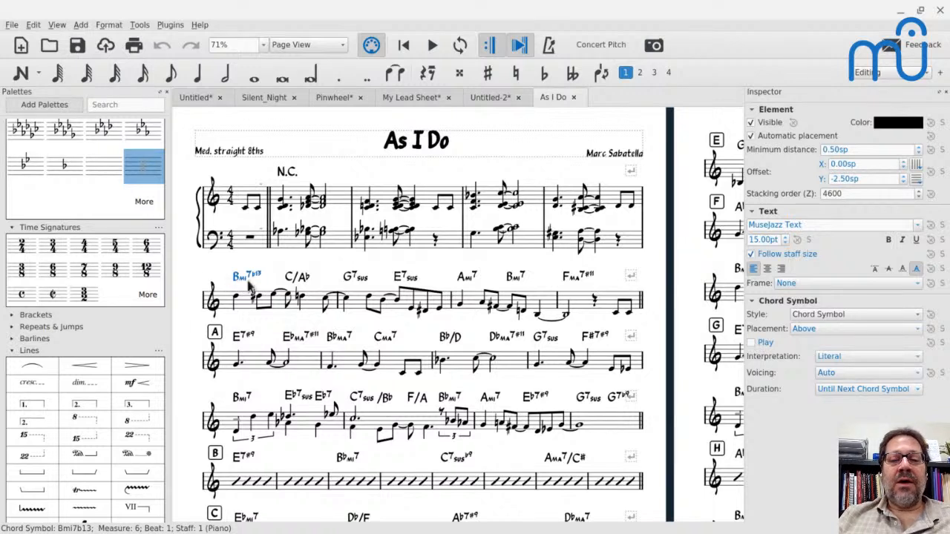
{"action": "left_click", "coordinate": [751, 343]}
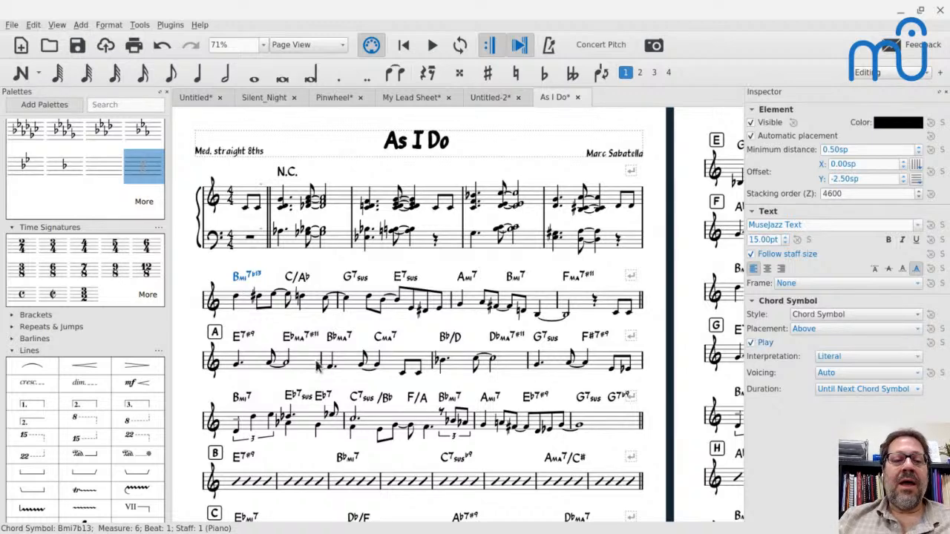
{"action": "left_click", "coordinate": [243, 305]}
{"action": "key", "text": "space"}
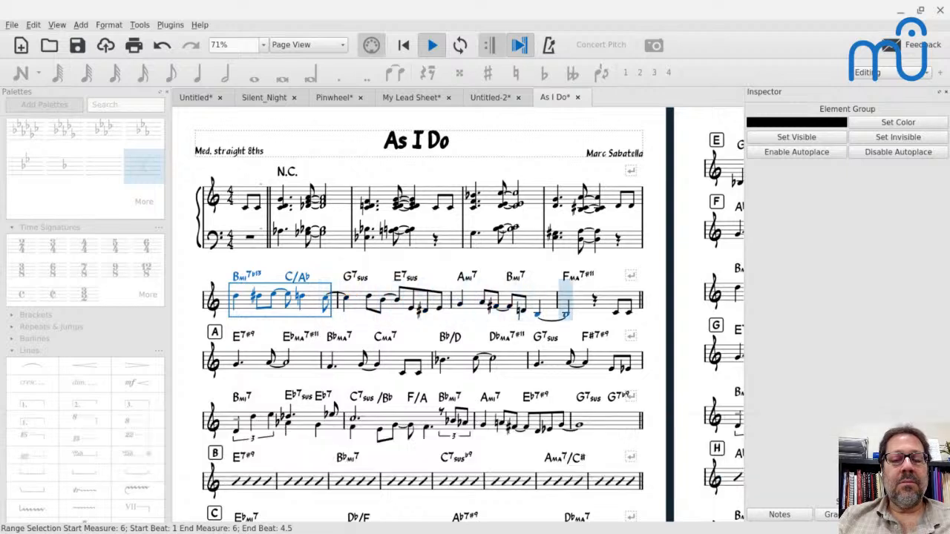
- Stop playback and examine the rhythmic cue notes above the staff in section E of the As I Do score
{"action": "key", "text": "space"}
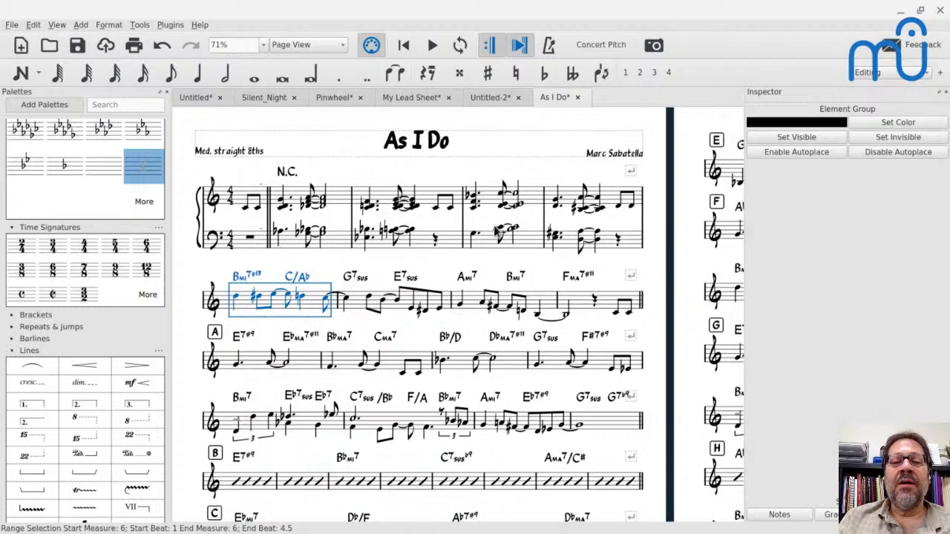
{"action": "left_click", "coordinate": [556, 235]}
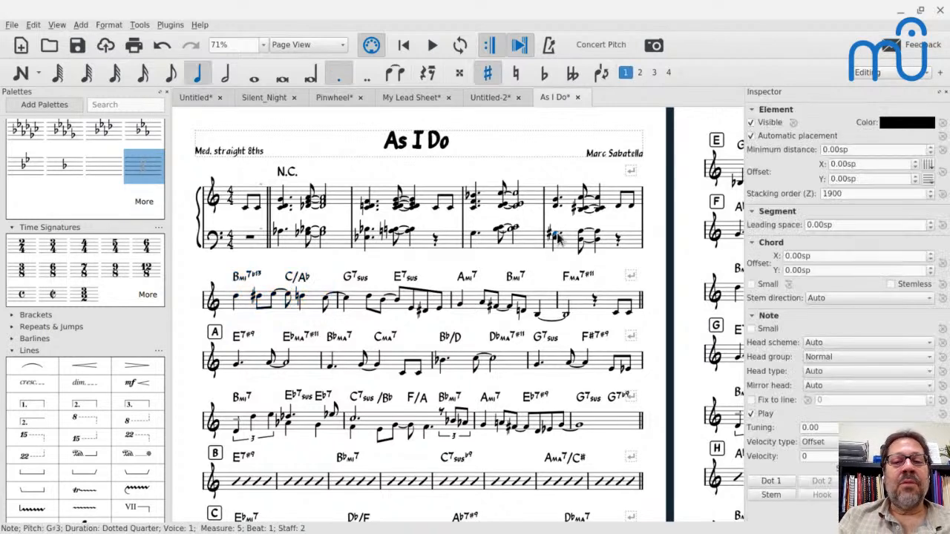
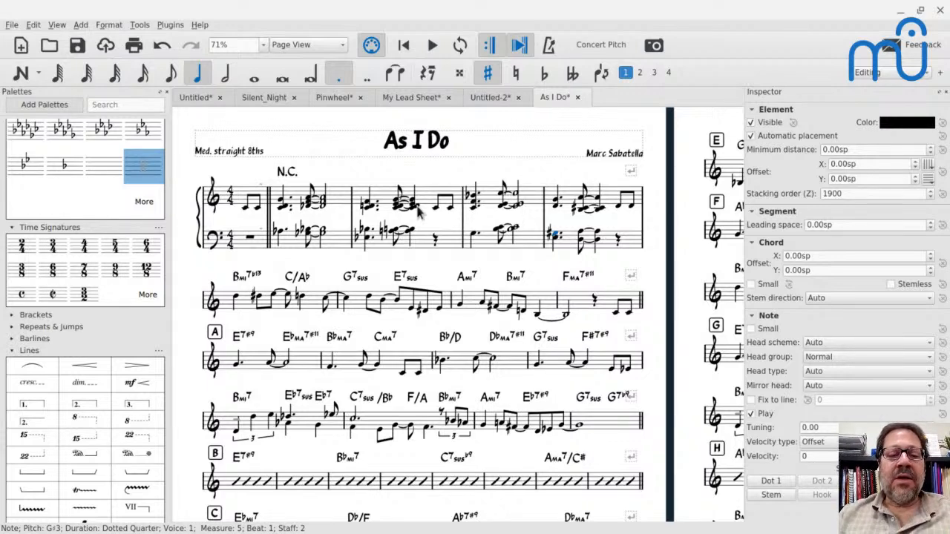
{"action": "scroll", "coordinate": [419, 212], "scroll_direction": "down", "scroll_amount": 10}
{"action": "scroll", "coordinate": [419, 212], "scroll_direction": "right", "scroll_amount": 5}
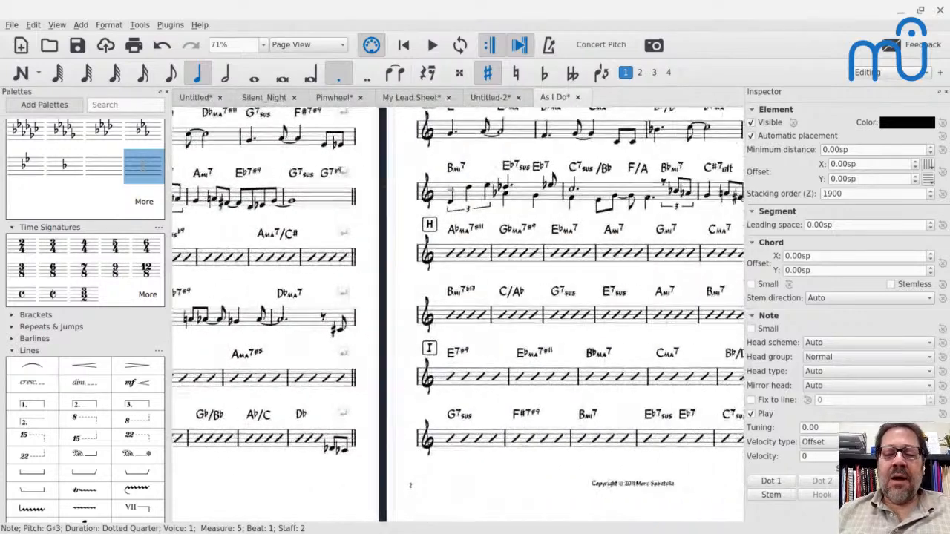
{"action": "scroll", "coordinate": [453, 315], "scroll_direction": "right", "scroll_amount": 3}
{"action": "scroll", "coordinate": [453, 315], "scroll_direction": "up", "scroll_amount": 6}
{"action": "scroll", "coordinate": [453, 315], "scroll_direction": "right", "scroll_amount": 2}
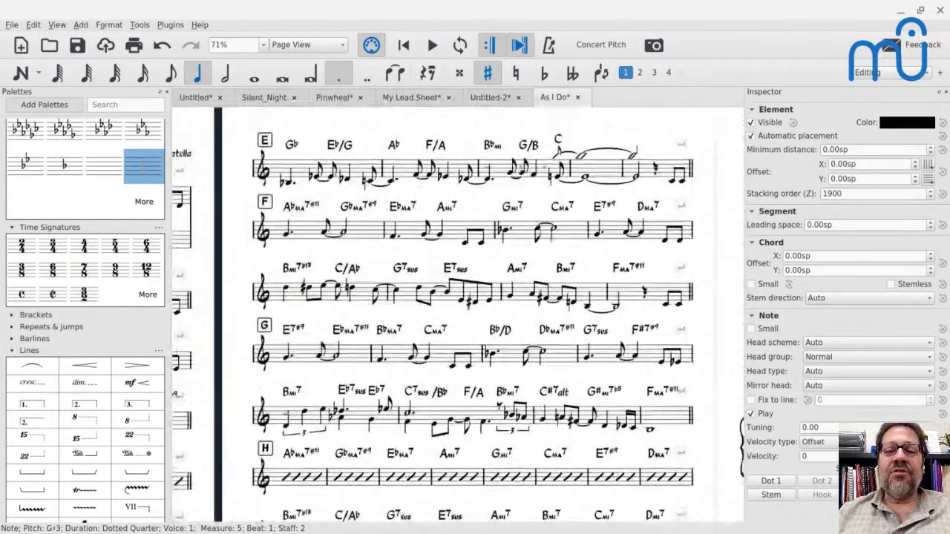
{"action": "scroll", "coordinate": [334, 165], "scroll_direction": "right", "scroll_amount": 2}
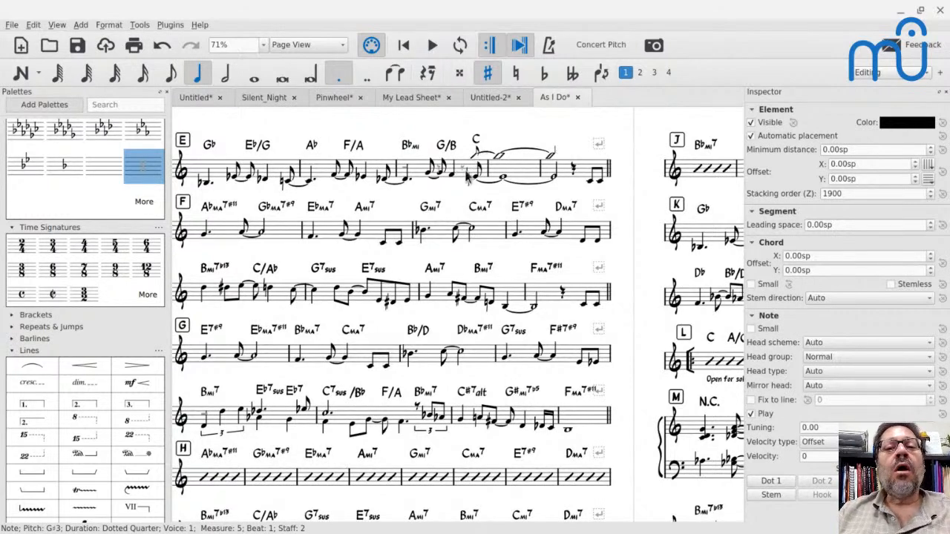
- Switch to the Untitled-2 score and enter the quarter notes C, D, E, F and G starting in measure 10
{"action": "left_click", "coordinate": [486, 101]}
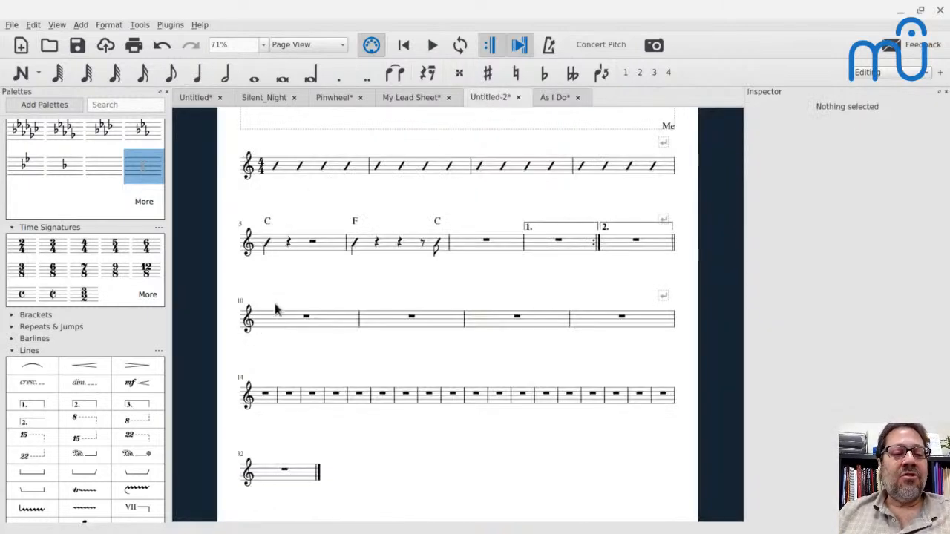
{"action": "left_click", "coordinate": [278, 329]}
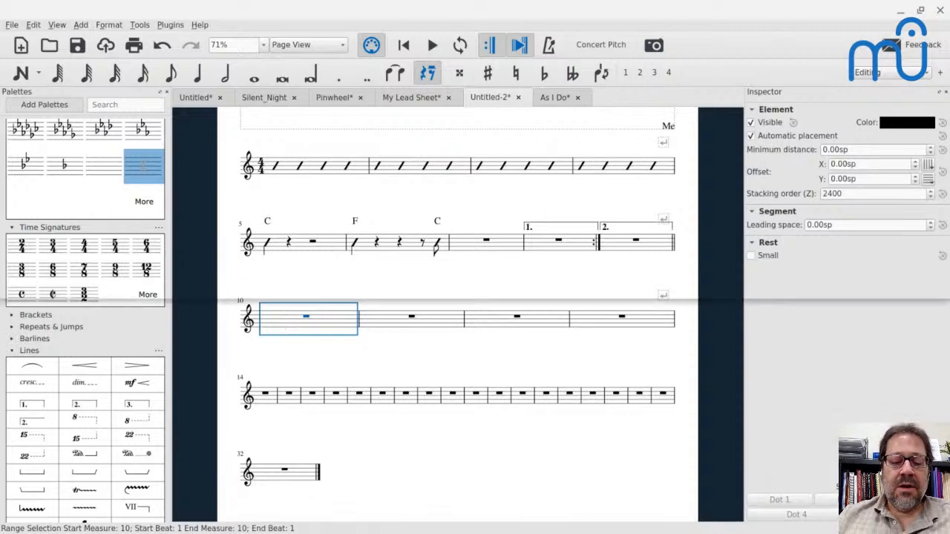
{"action": "key", "text": "n"}
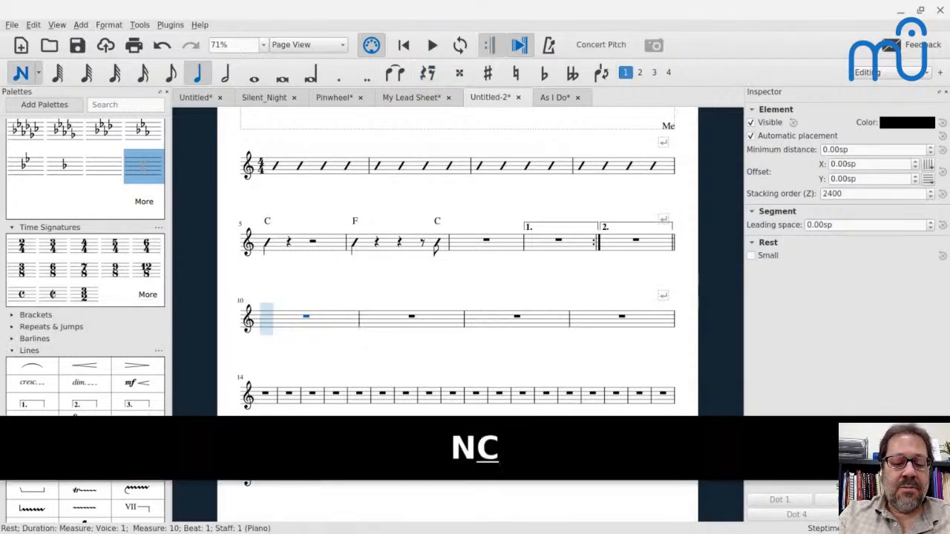
{"action": "key", "text": "c"}
{"action": "key", "text": "d"}
{"action": "key", "text": "e"}
{"action": "key", "text": "f"}
{"action": "key", "text": "g"}
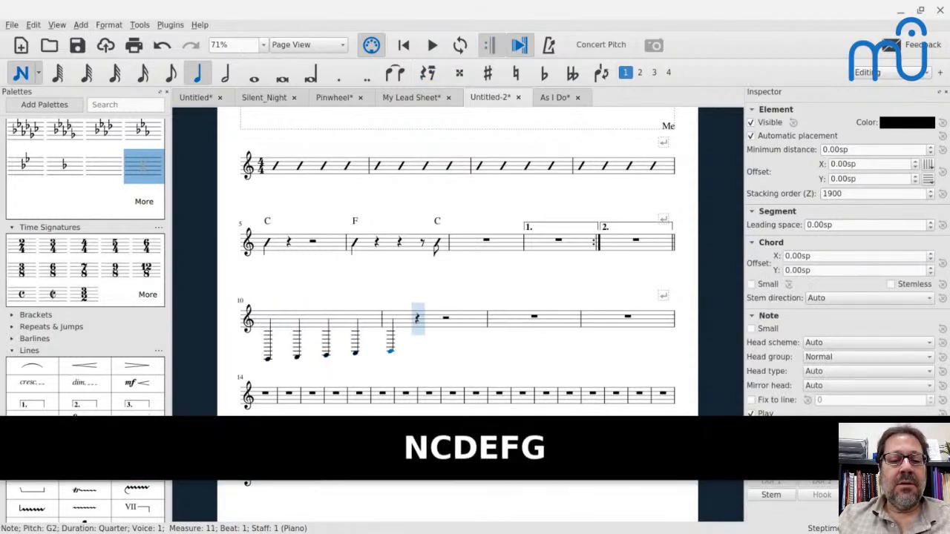
- Leave note input and raise the five new notes from measure 10 to 11 by one octave
{"action": "key", "text": "Escape"}
{"action": "key", "text": "shift+Left"}
{"action": "key", "text": "shift+Left"}
{"action": "key", "text": "shift+Left"}
{"action": "key", "text": "shift+Left"}
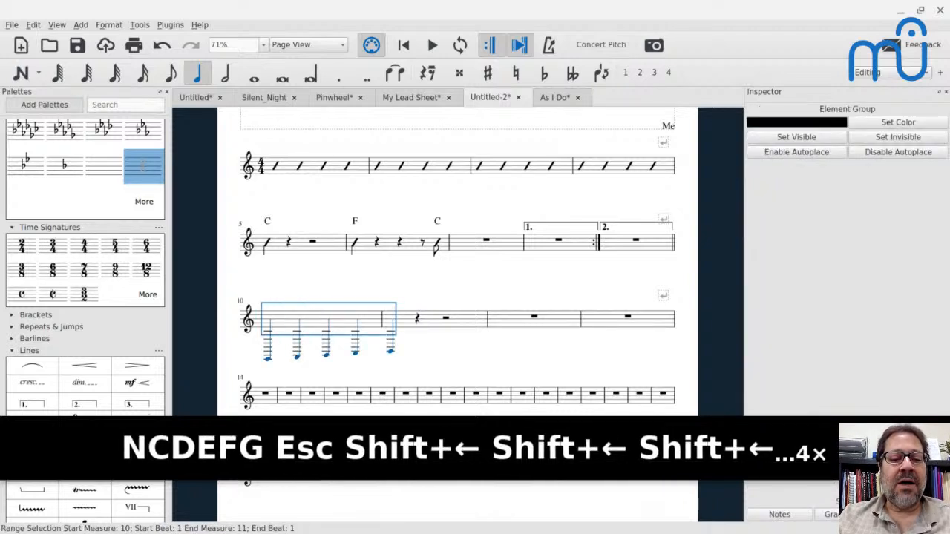
{"action": "key", "text": "ctrl+Up"}
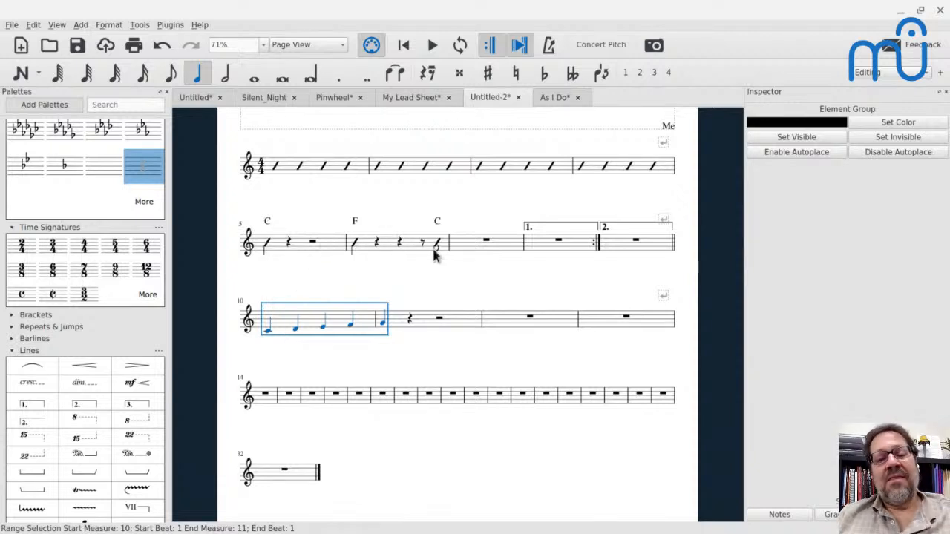
- Add a quarter-note C in voice 3 on the first beat of measure 10
{"action": "left_click", "coordinate": [268, 333]}
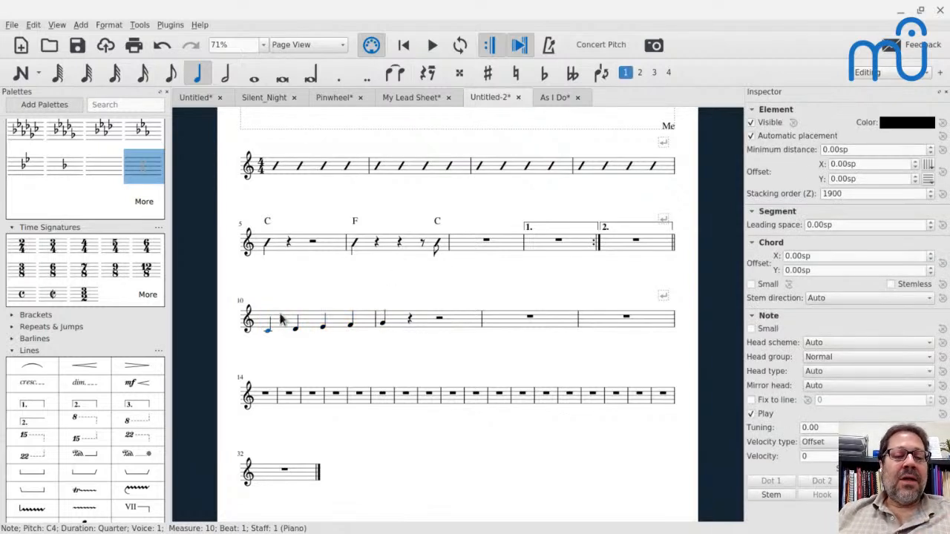
{"action": "key", "text": "shift+Right"}
{"action": "key", "text": "shift+Right"}
{"action": "key", "text": "shift+Right"}
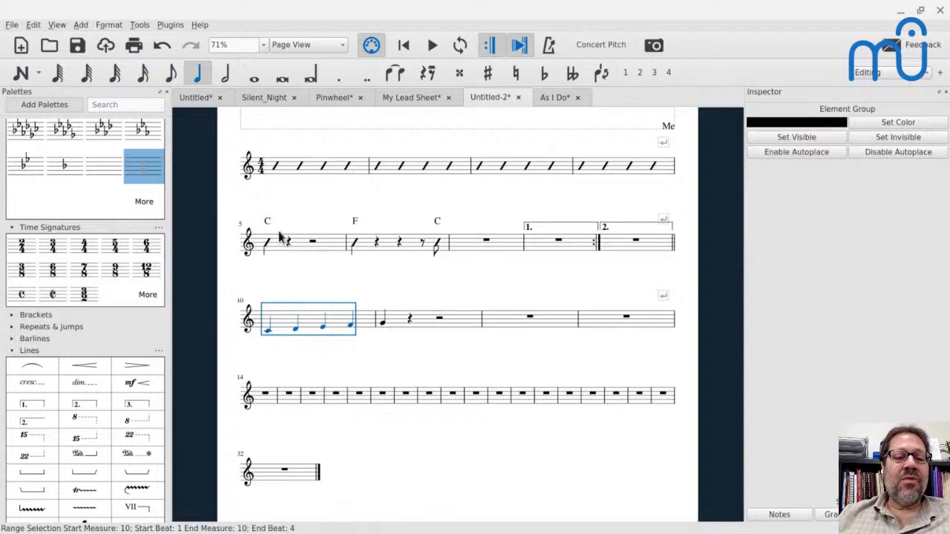
{"action": "key", "text": "n"}
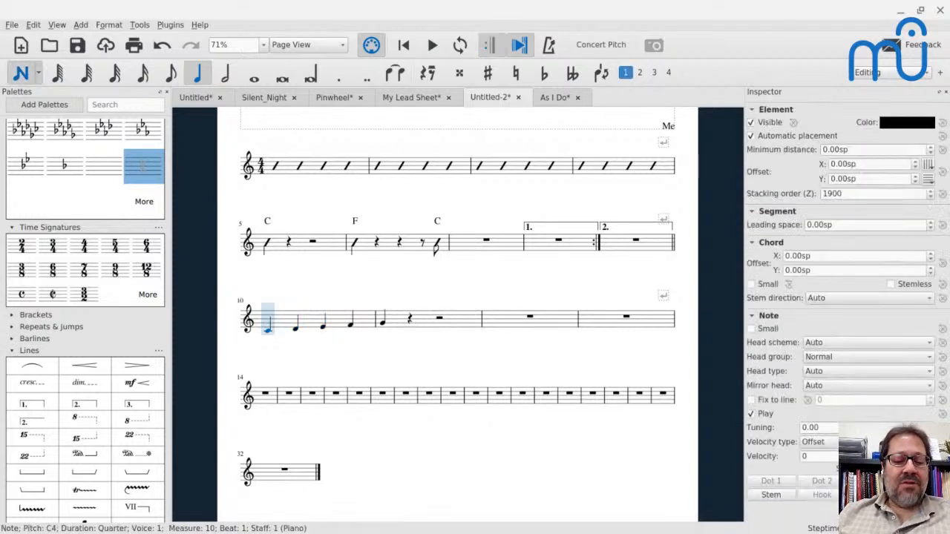
{"action": "key", "text": "ctrl+alt+3"}
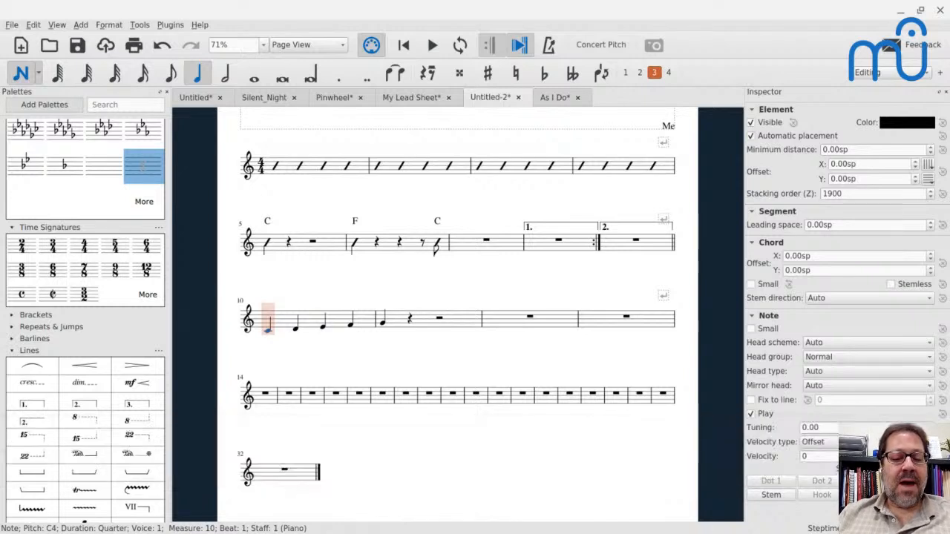
{"action": "key", "text": "c"}
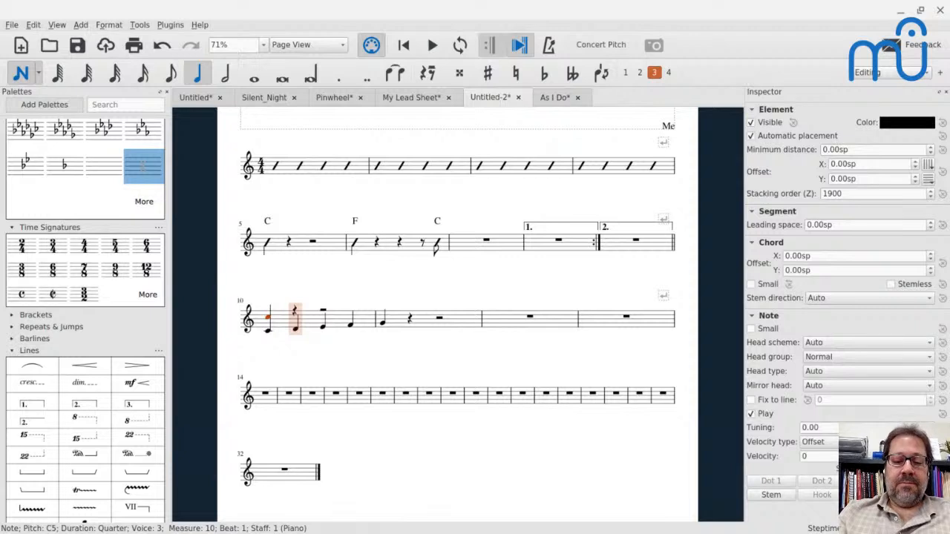
- Fill voice 3 of measure 11 with a quarter-note C, two quarter rests, an eighth rest and an eighth-note C
{"action": "key", "text": "Right"}
{"action": "key", "text": "Right"}
{"action": "key", "text": "Right"}
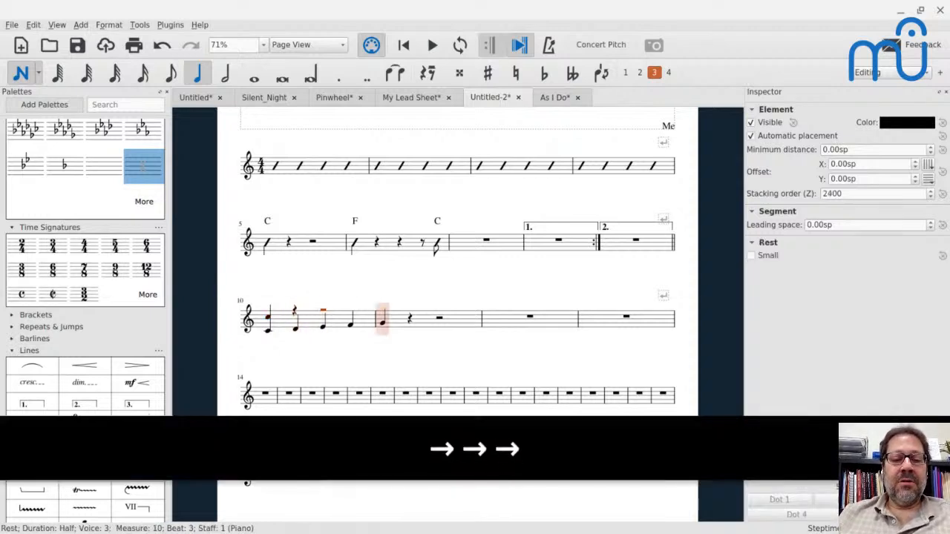
{"action": "key", "text": "c"}
{"action": "key", "text": "5"}
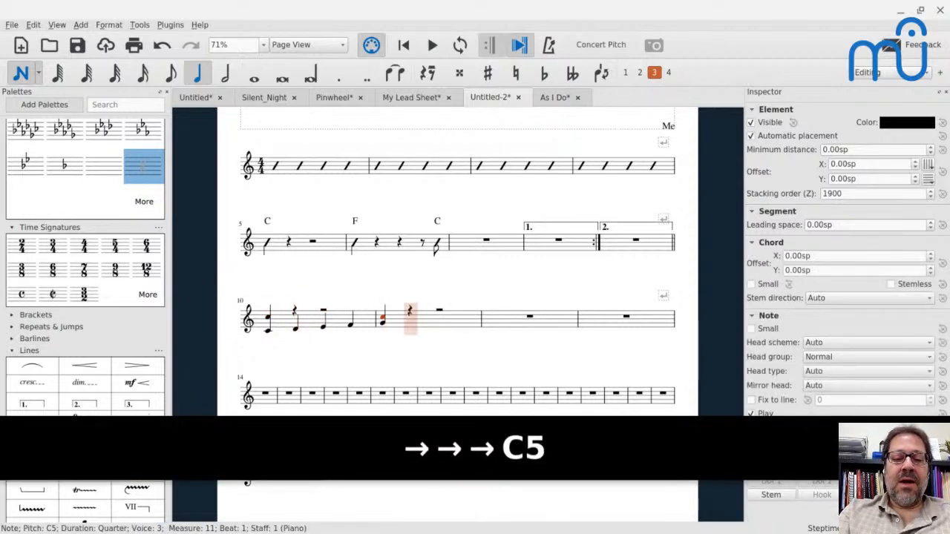
{"action": "key", "text": "0"}
{"action": "key", "text": "0"}
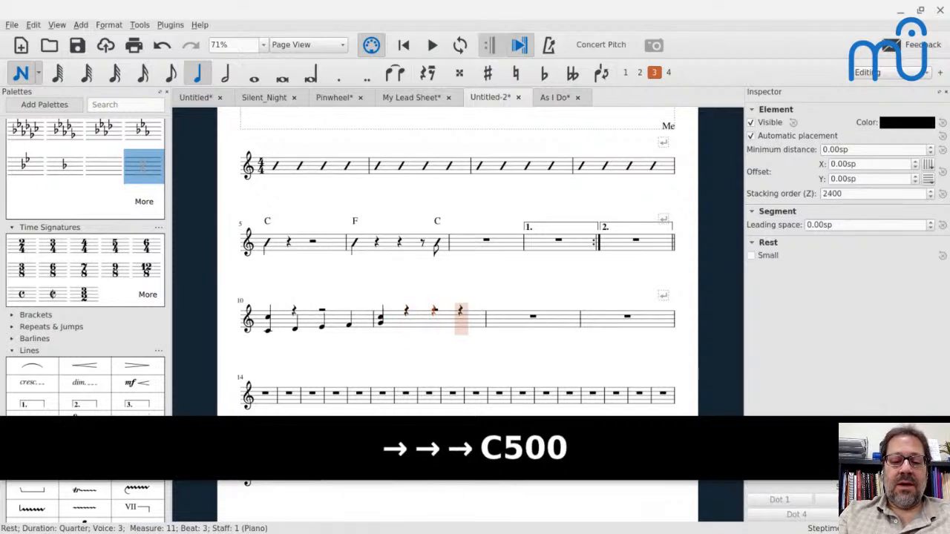
{"action": "key", "text": "4"}
{"action": "key", "text": "0"}
{"action": "key", "text": "c"}
{"action": "key", "text": "Escape"}
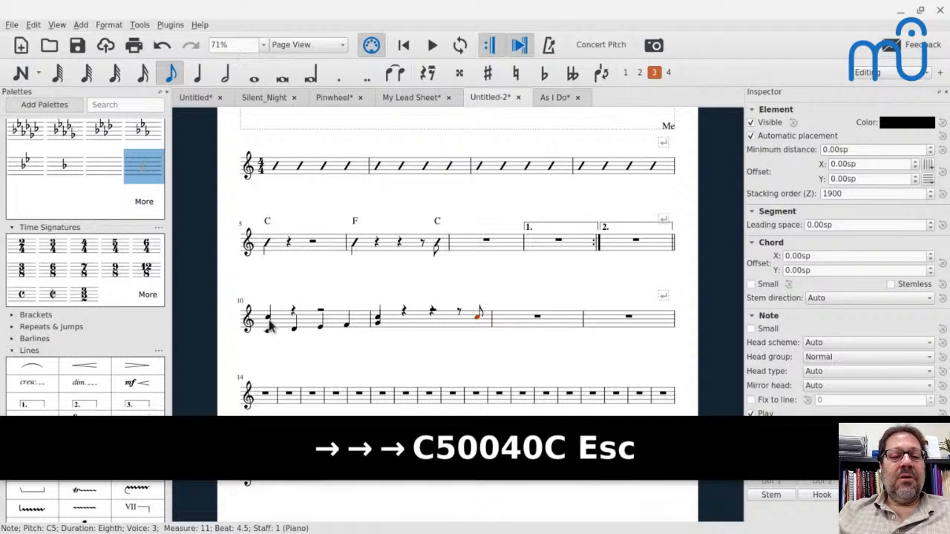
- Select measures 10 and 11 and exclude Voice 1 from the selection with the Selection Filter
{"action": "left_click", "coordinate": [433, 325]}
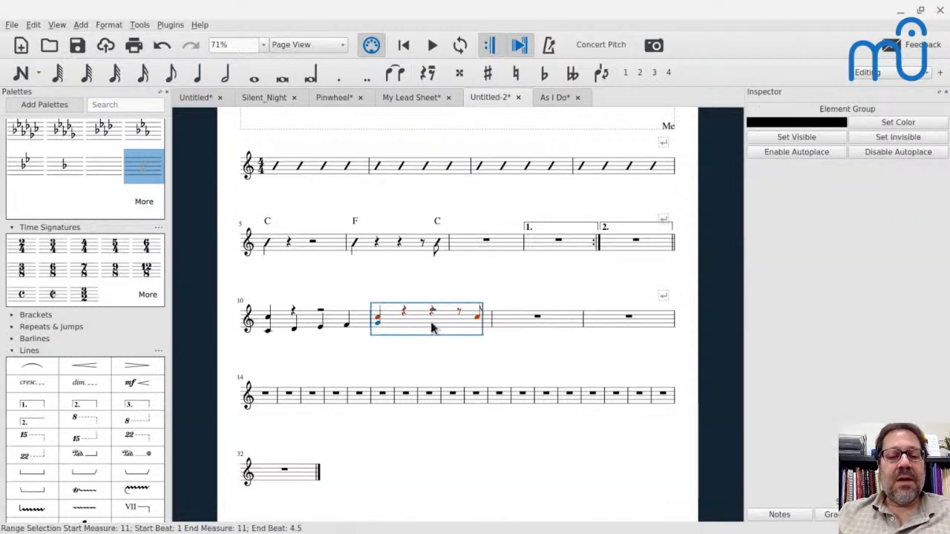
{"action": "left_click", "coordinate": [281, 331], "text": "shift"}
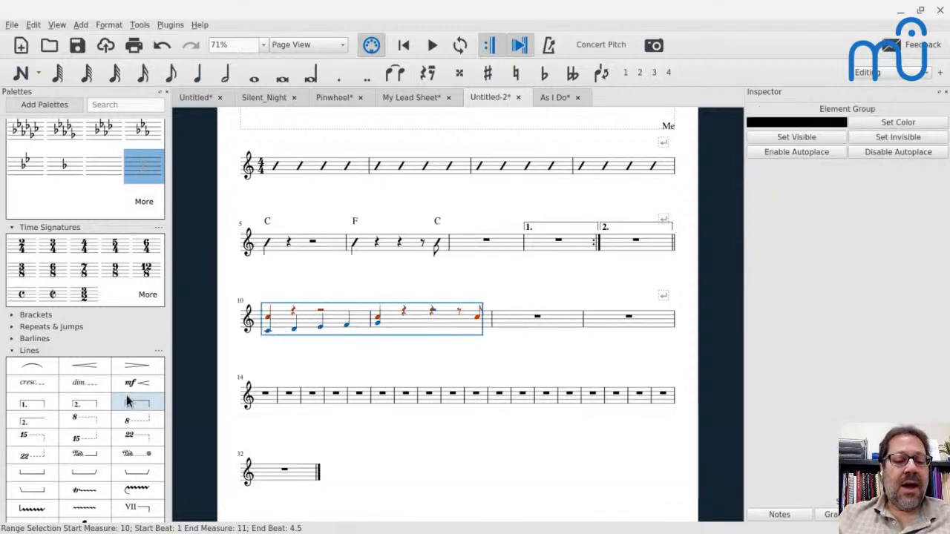
{"action": "left_click", "coordinate": [57, 25]}
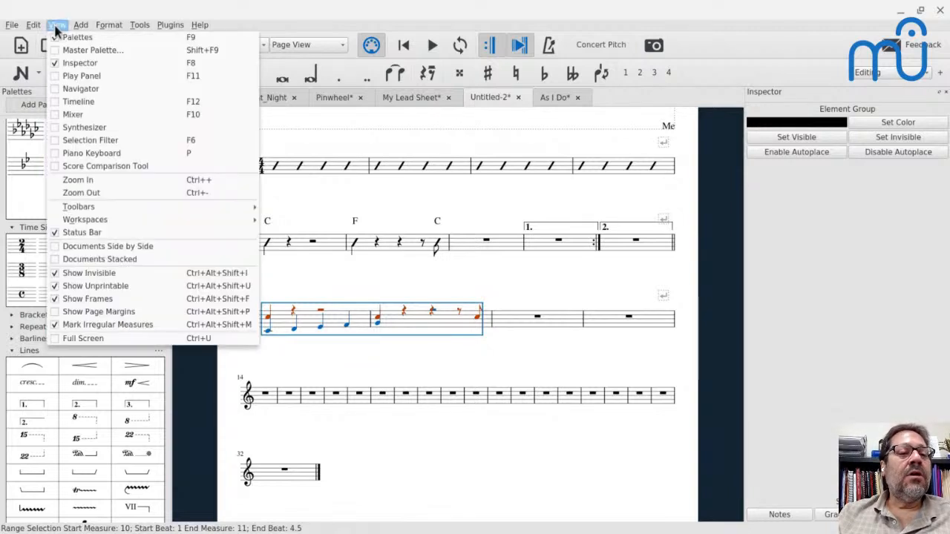
{"action": "left_click", "coordinate": [72, 141]}
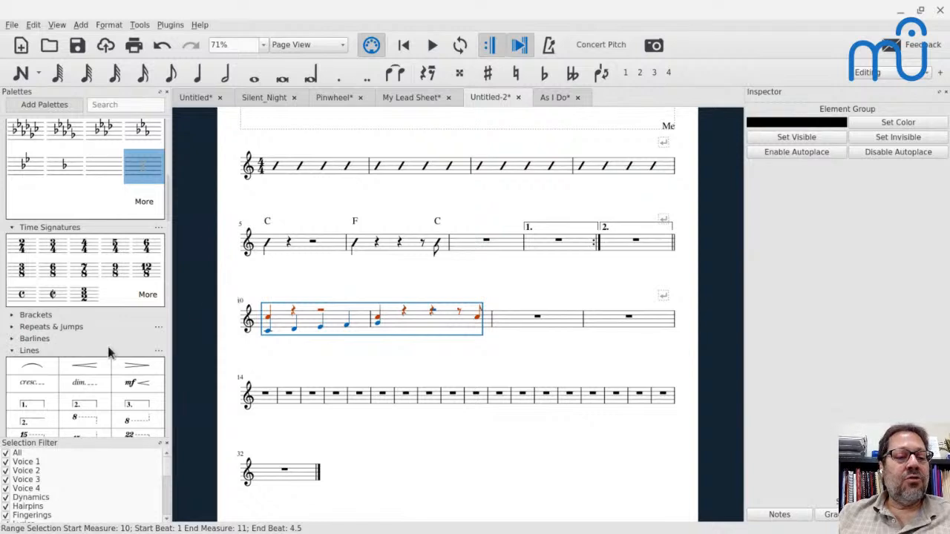
{"action": "left_click", "coordinate": [6, 462]}
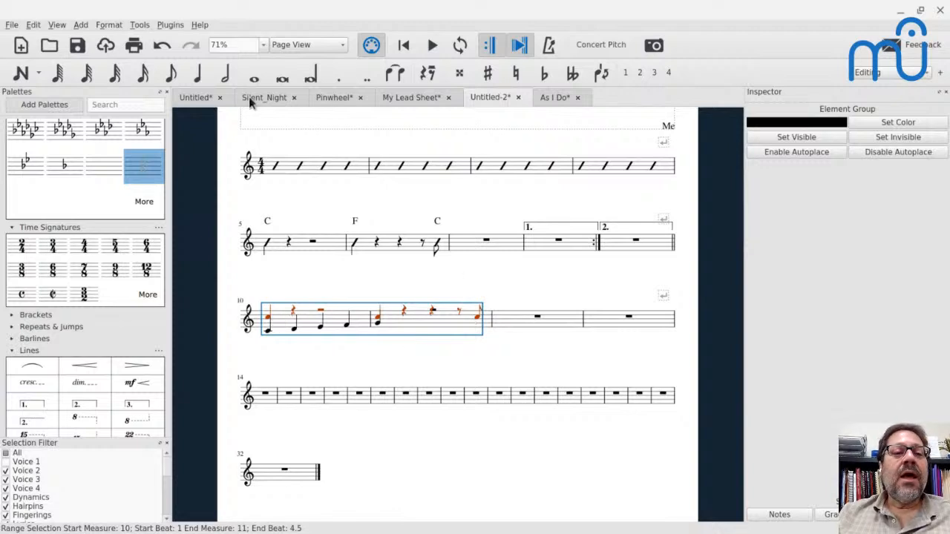
- Toggle rhythmic slash notation for the voice 3 notes in measures 10 and 11 and clear the selection
{"action": "left_click", "coordinate": [140, 27]}
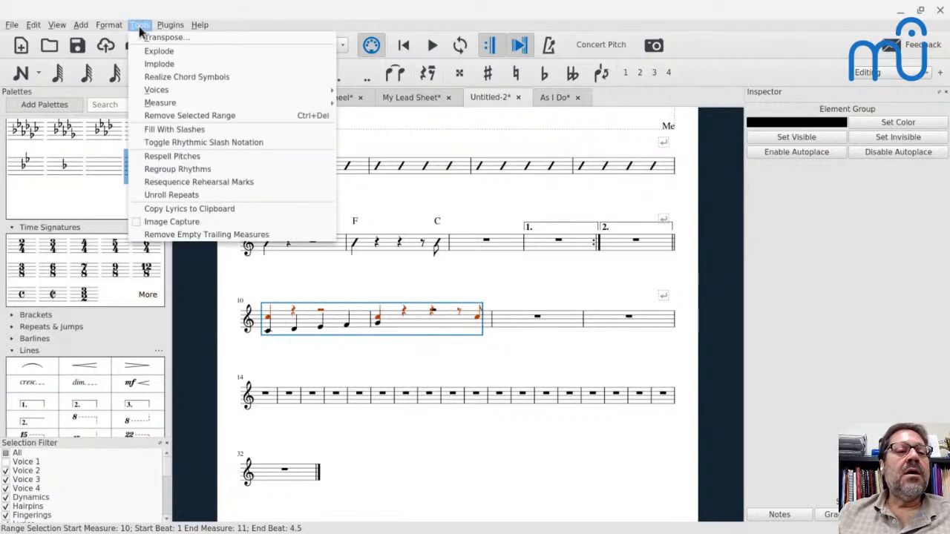
{"action": "left_click", "coordinate": [162, 144]}
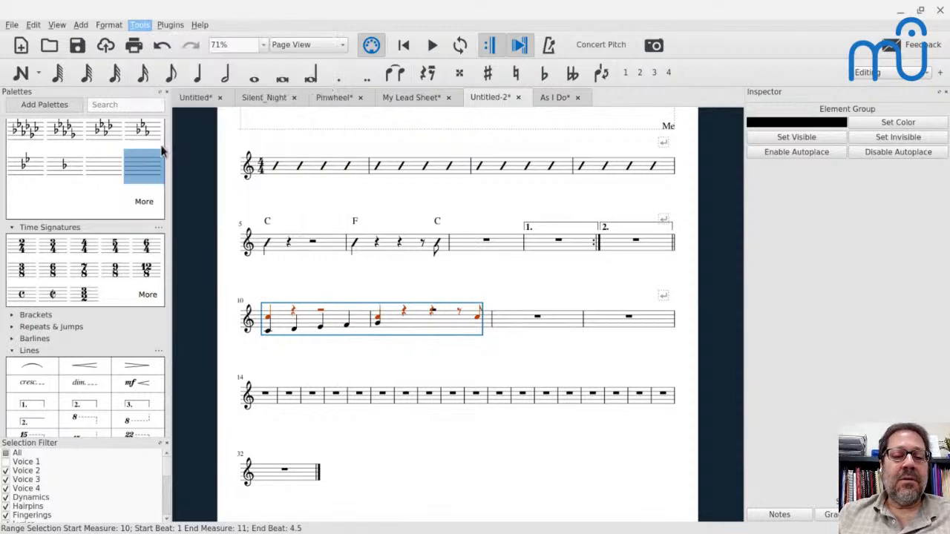
{"action": "left_click", "coordinate": [246, 284]}
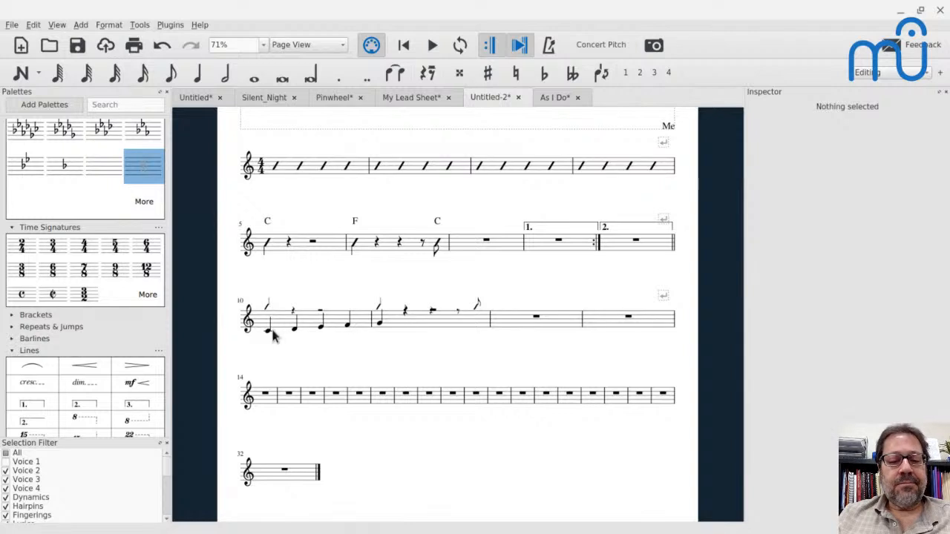
- Turn automatic placement off and back on for the voice 1 quarter rest on beat 2 of measure 11
{"action": "left_click", "coordinate": [406, 315]}
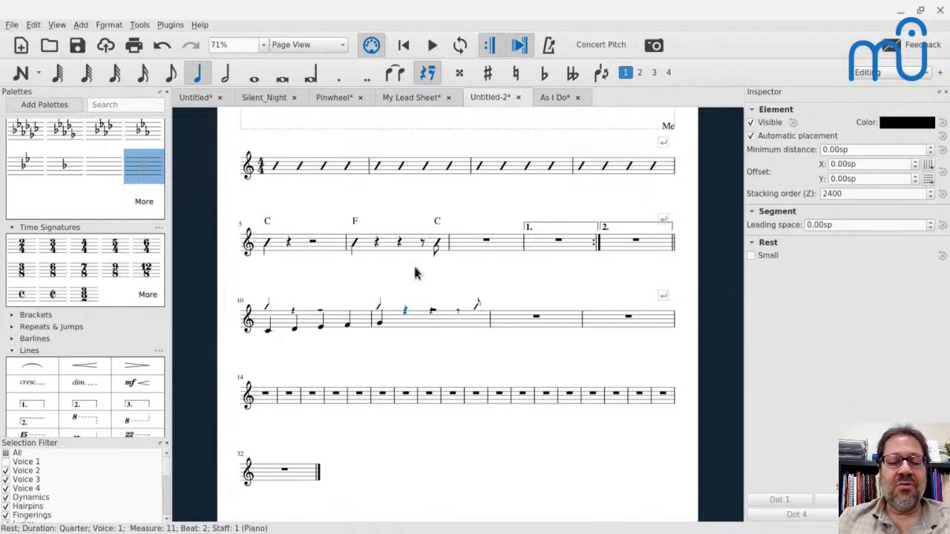
{"action": "left_click", "coordinate": [380, 325]}
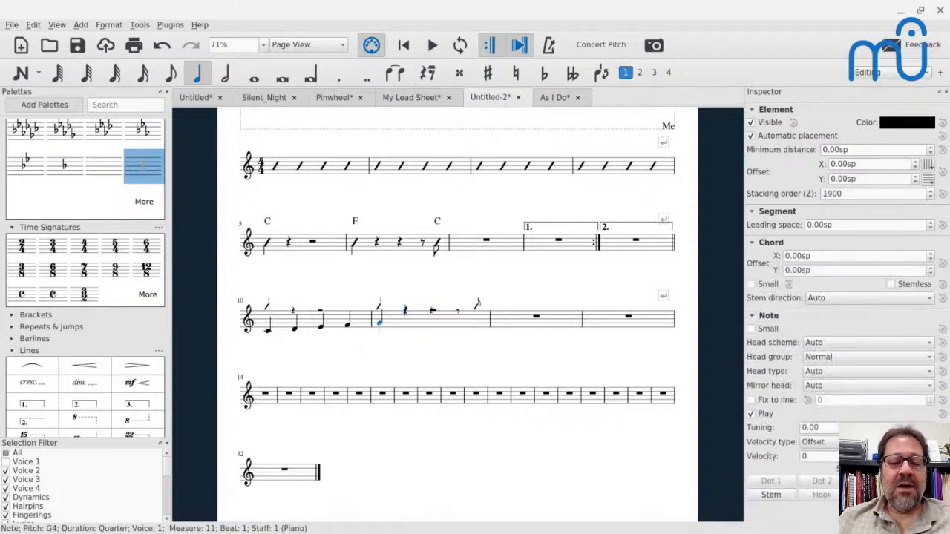
{"action": "key", "text": "Right"}
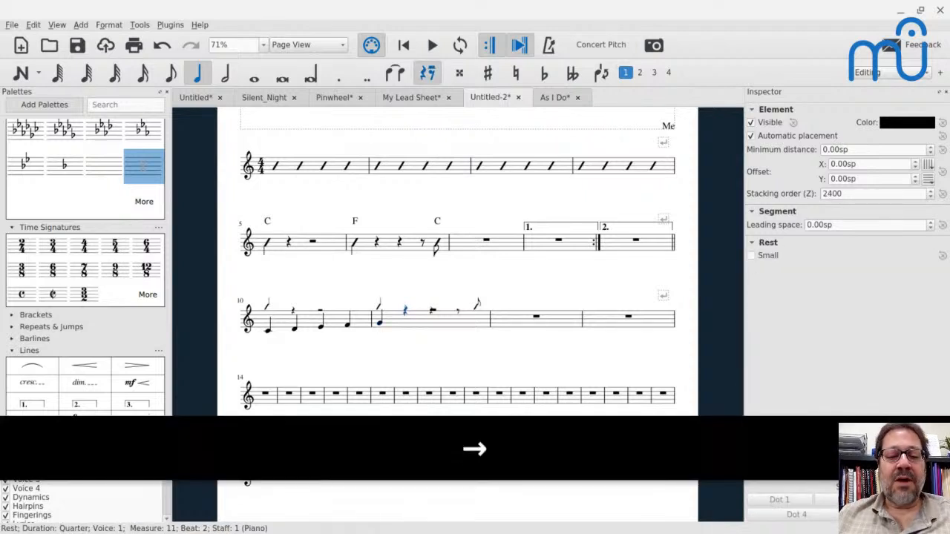
{"action": "key", "text": "x"}
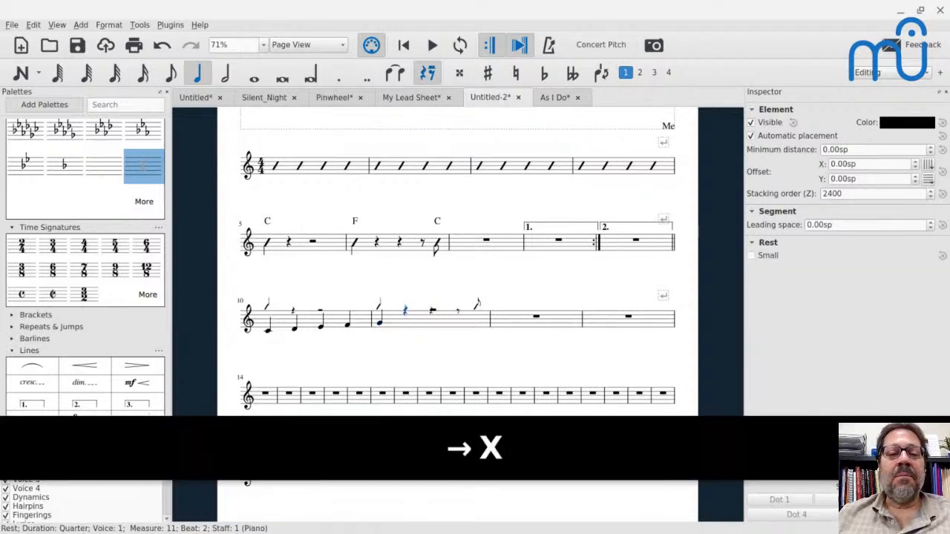
{"action": "key", "text": "equal"}
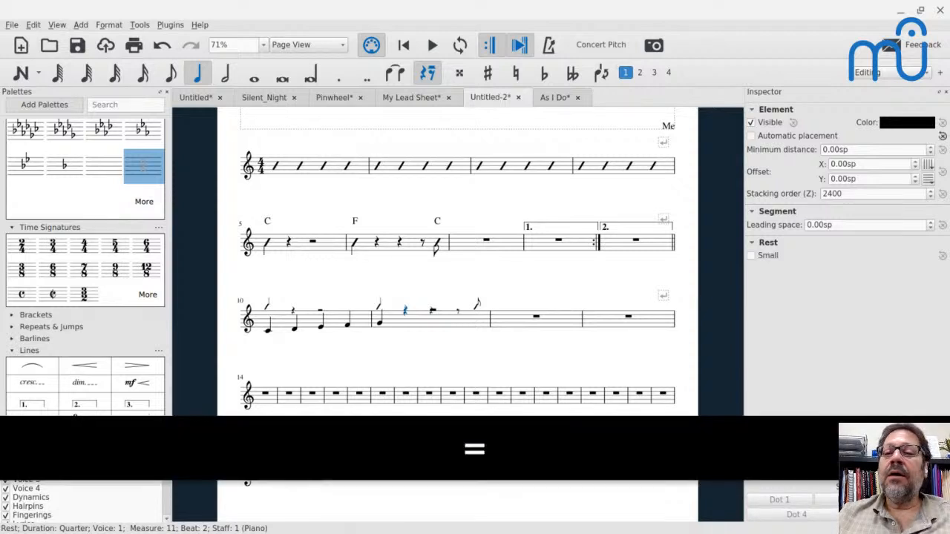
{"action": "key", "text": "equal"}
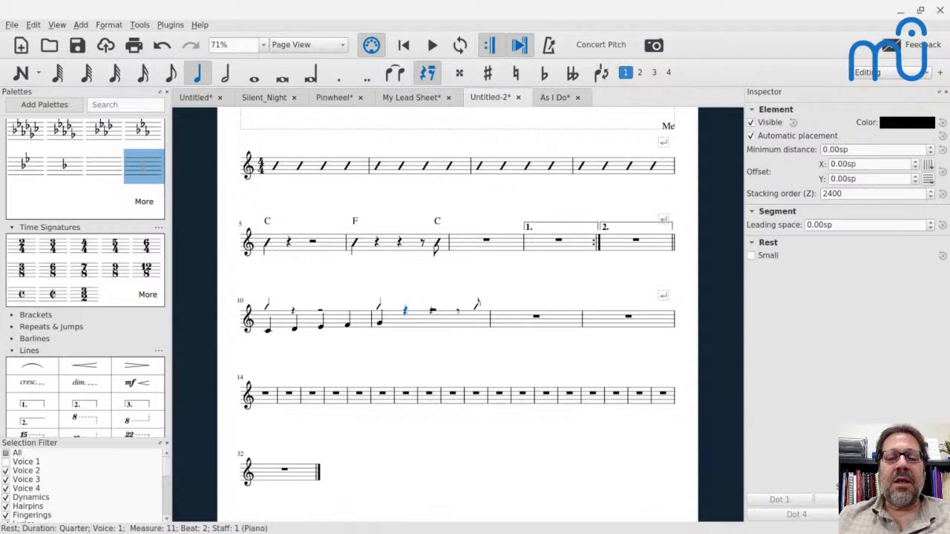
- Lower the voice 1 rests on beats 2 and 3 of measure 11 to a vertical offset of 3.00sp
{"action": "key", "text": "Down"}
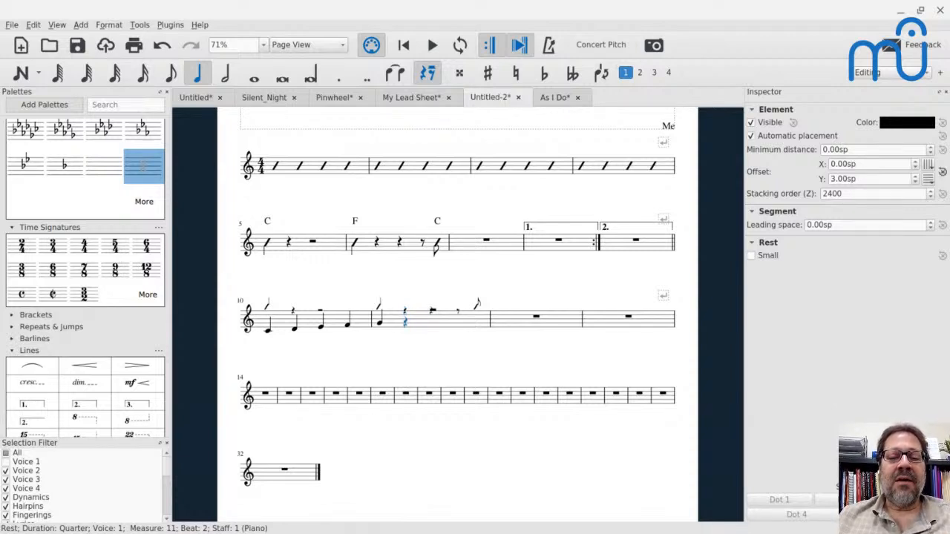
{"action": "left_click", "coordinate": [434, 312]}
{"action": "key", "text": "Down"}
{"action": "key", "text": "Down"}
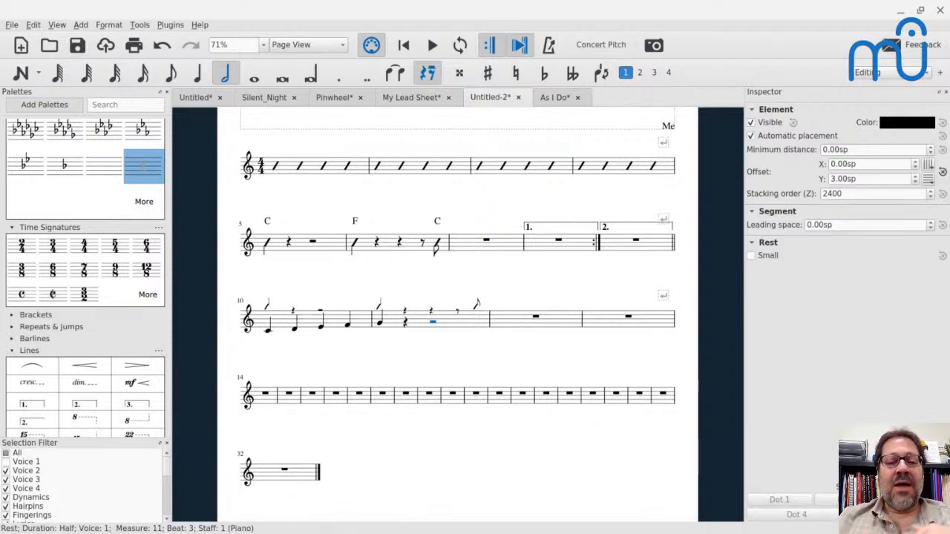
- Raise the voice 3 rests in measures 10 and 11 to a vertical offset of -1.00sp, and include all voices in the Selection Filter again
{"action": "left_click", "coordinate": [405, 314]}
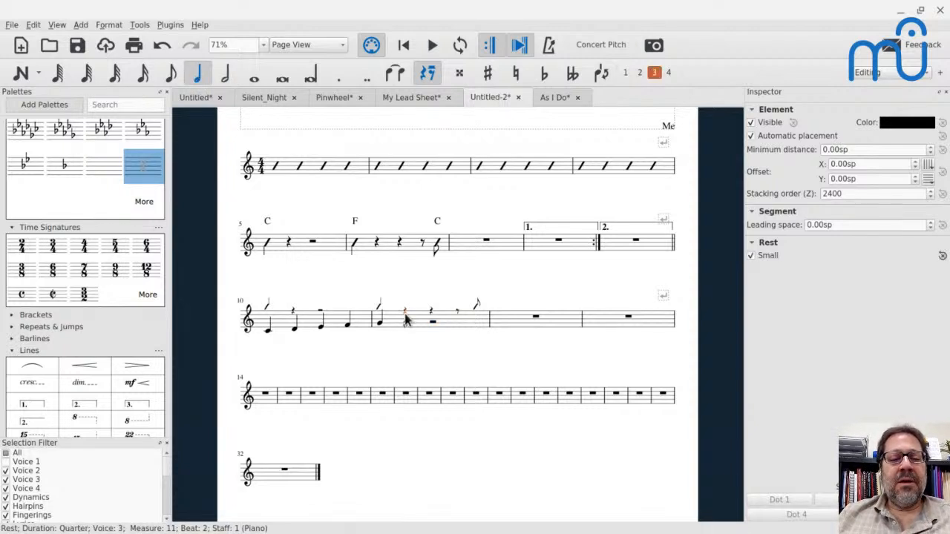
{"action": "left_click", "coordinate": [293, 311]}
{"action": "key", "text": "Up"}
{"action": "key", "text": "Right"}
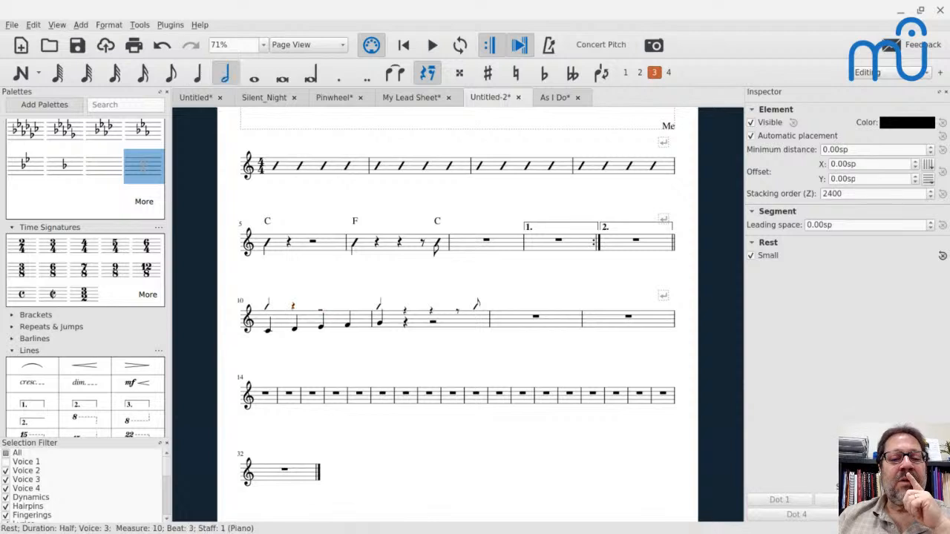
{"action": "key", "text": "Right"}
{"action": "key", "text": "Right"}
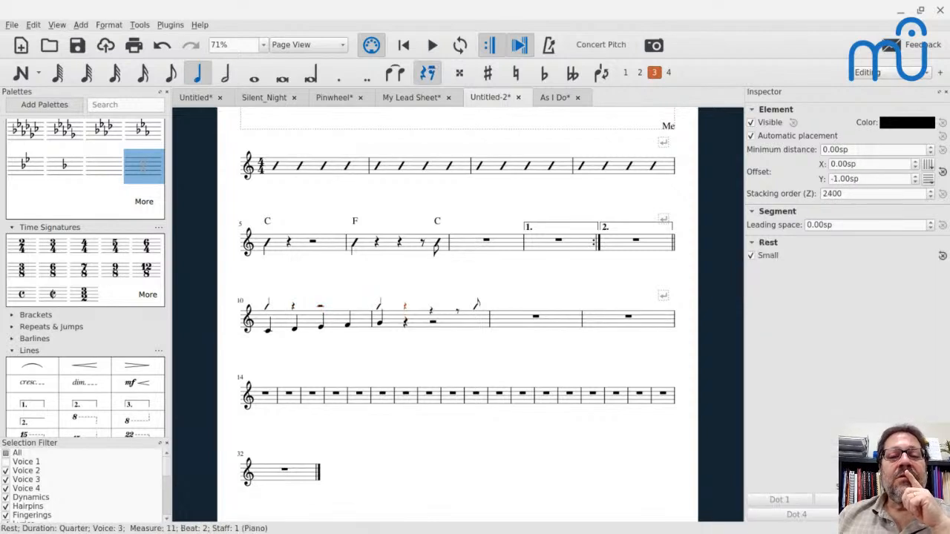
{"action": "key", "text": "Up"}
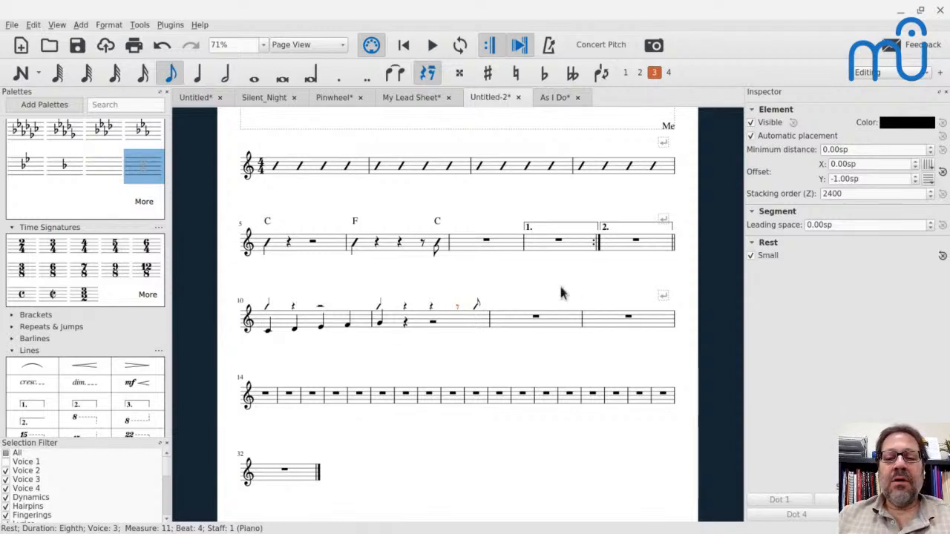
{"action": "key", "text": "Escape"}
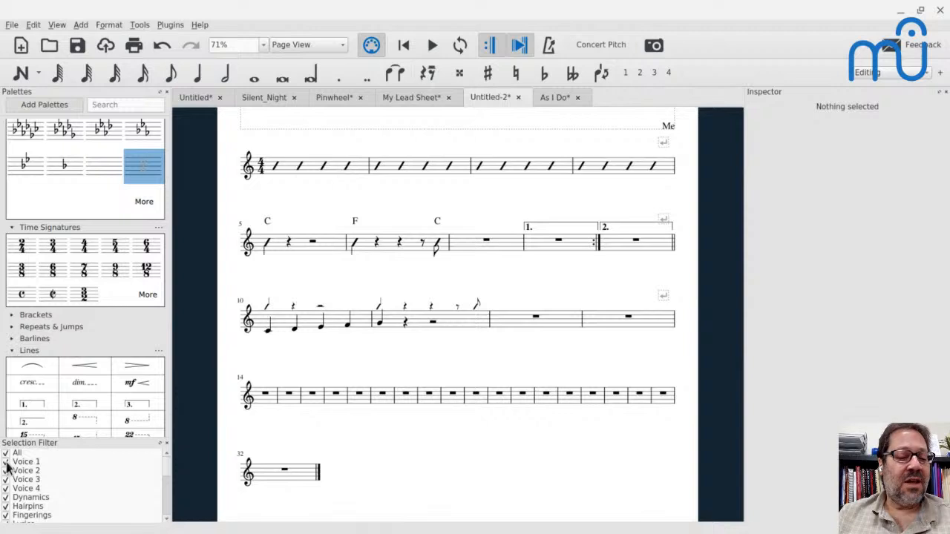
- Add a Coda marker to the start of measure 14
{"action": "left_click", "coordinate": [270, 406]}
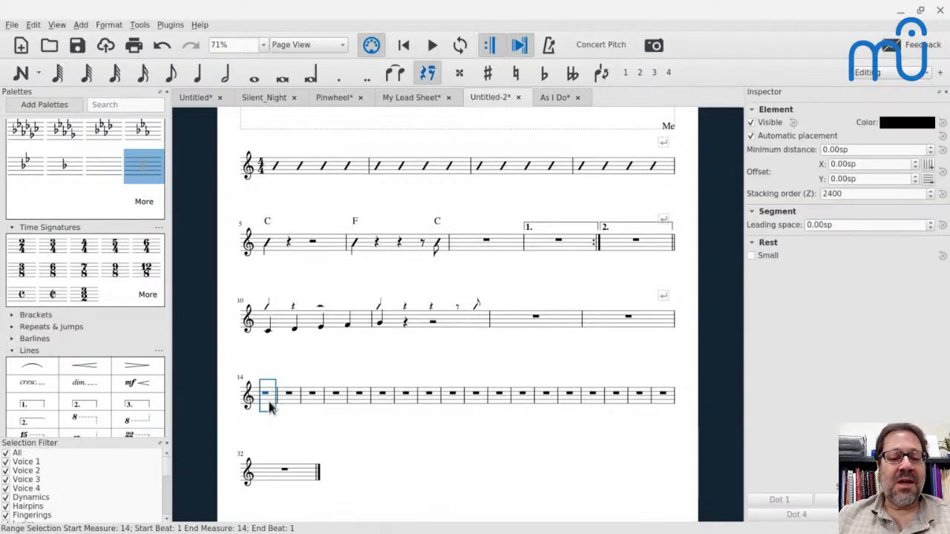
{"action": "scroll", "coordinate": [270, 406], "scroll_direction": "down", "scroll_amount": 3}
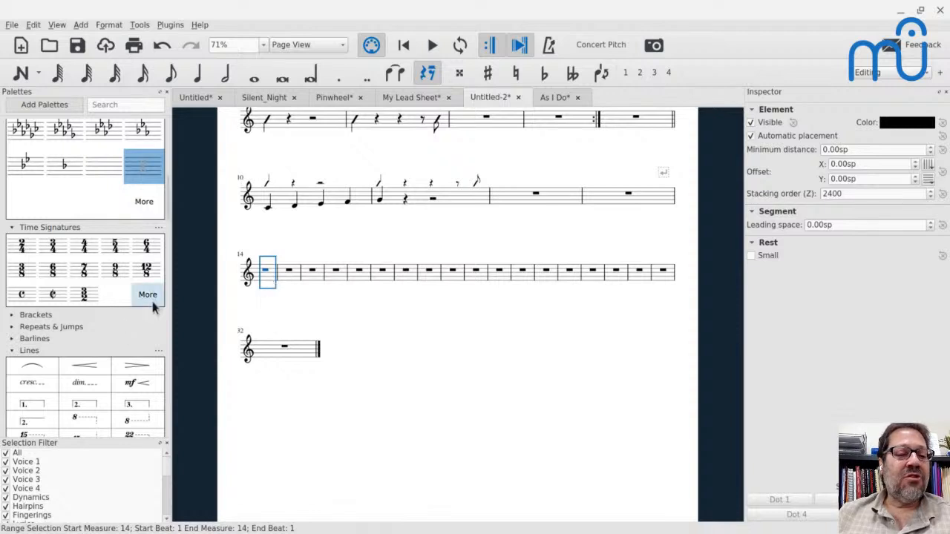
{"action": "scroll", "coordinate": [152, 306], "scroll_direction": "down", "scroll_amount": 10}
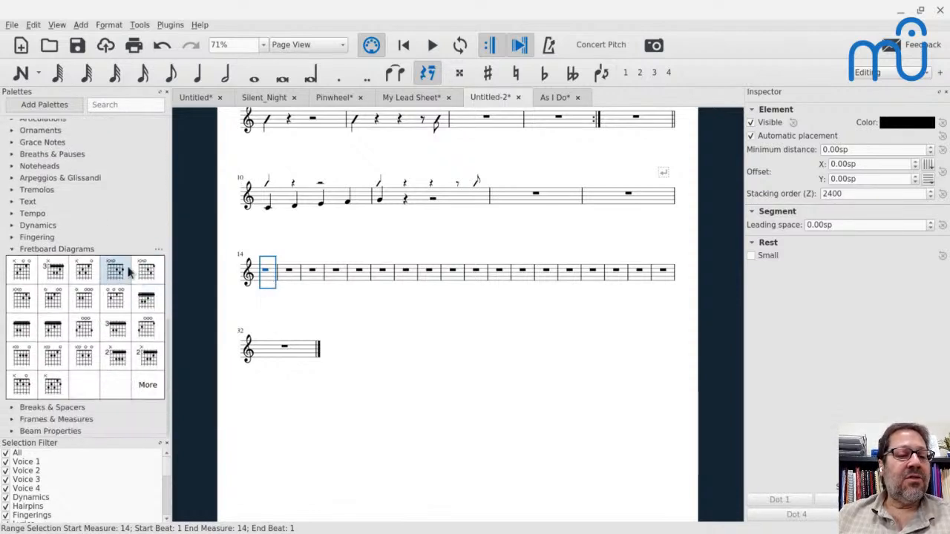
{"action": "scroll", "coordinate": [22, 192], "scroll_direction": "up", "scroll_amount": 2}
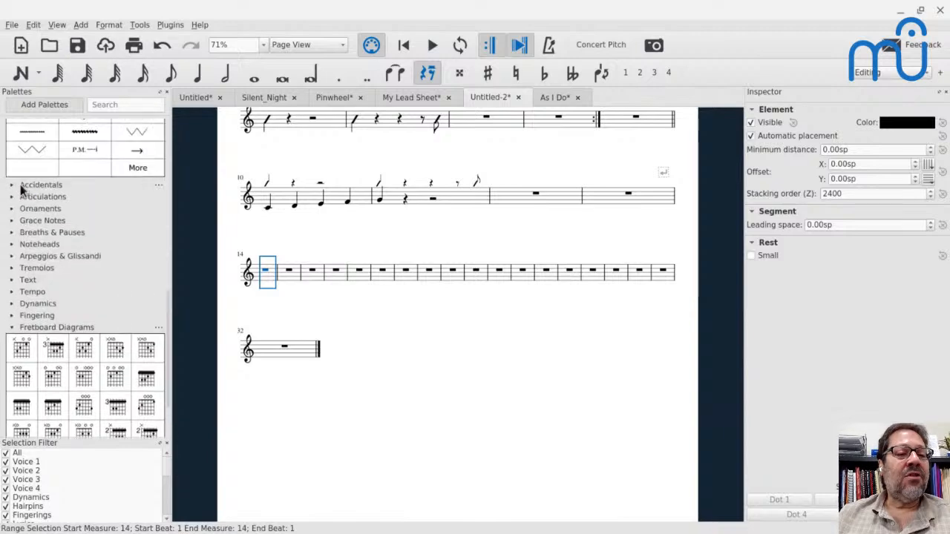
{"action": "scroll", "coordinate": [22, 191], "scroll_direction": "up", "scroll_amount": 15}
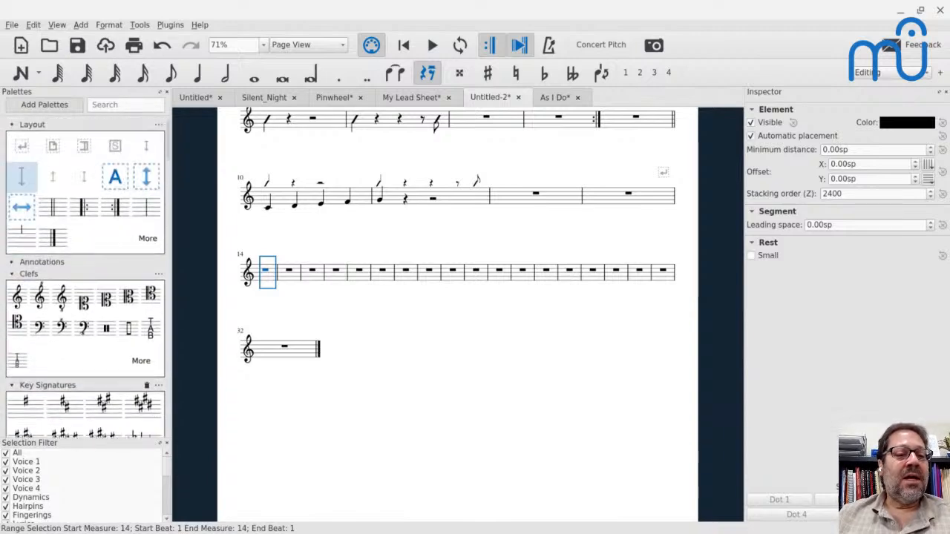
{"action": "scroll", "coordinate": [50, 212], "scroll_direction": "down", "scroll_amount": 5}
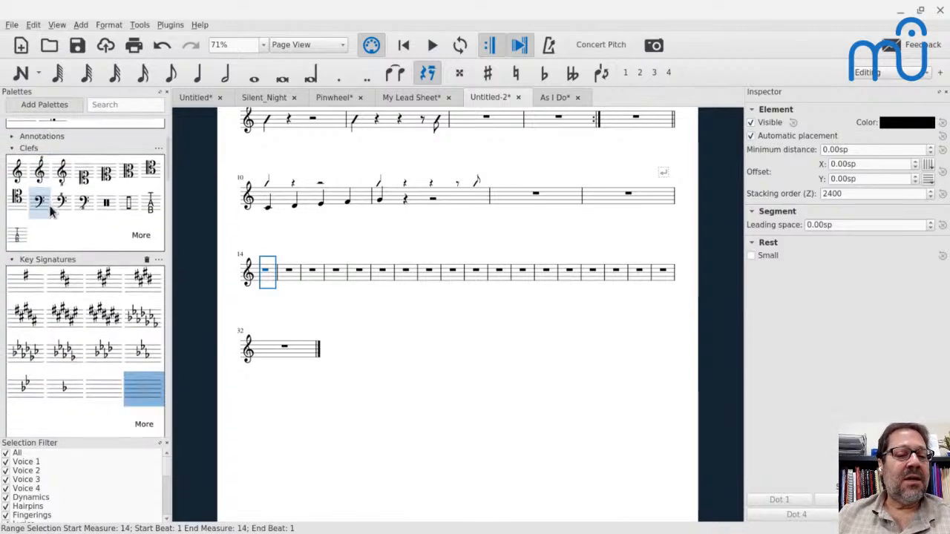
{"action": "scroll", "coordinate": [51, 211], "scroll_direction": "down", "scroll_amount": 15}
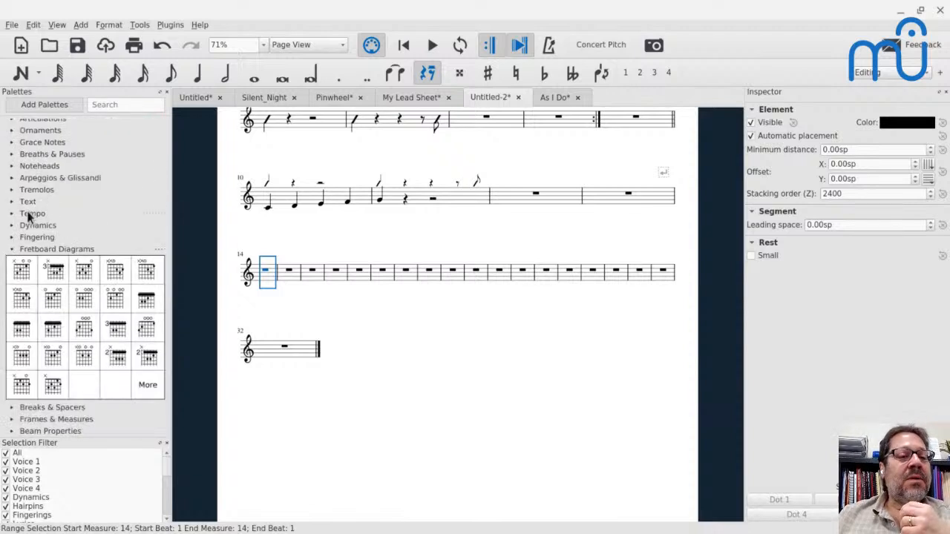
{"action": "scroll", "coordinate": [29, 215], "scroll_direction": "up", "scroll_amount": 2}
{"action": "scroll", "coordinate": [28, 217], "scroll_direction": "up", "scroll_amount": 15}
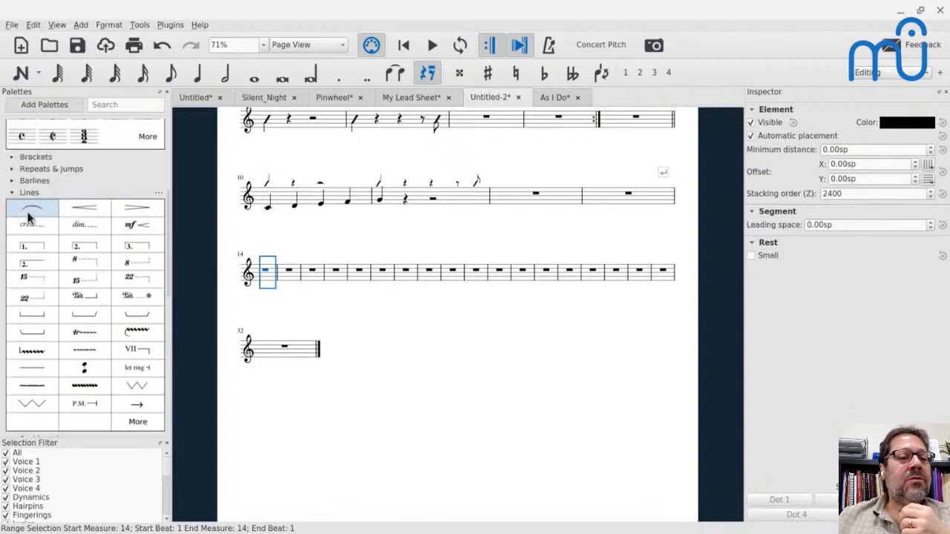
{"action": "scroll", "coordinate": [28, 216], "scroll_direction": "down", "scroll_amount": 3}
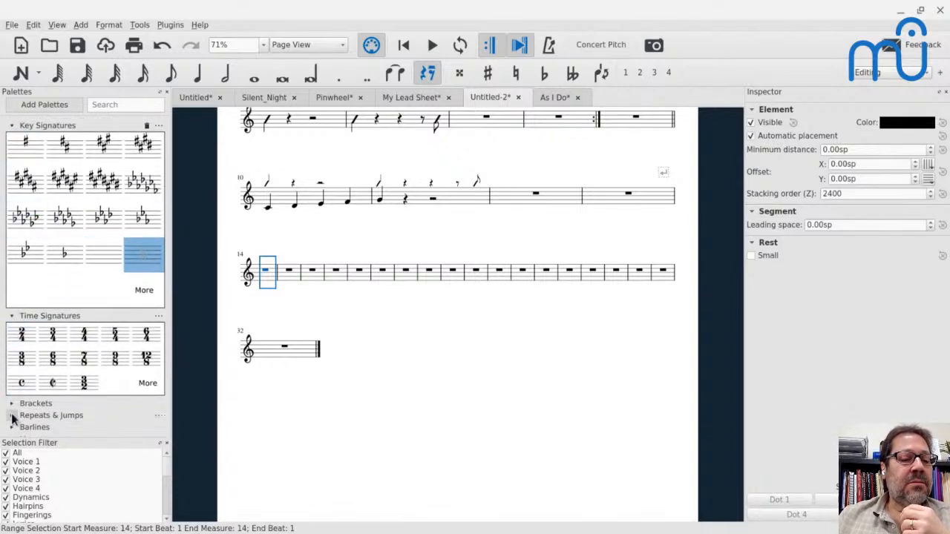
{"action": "left_click", "coordinate": [12, 417]}
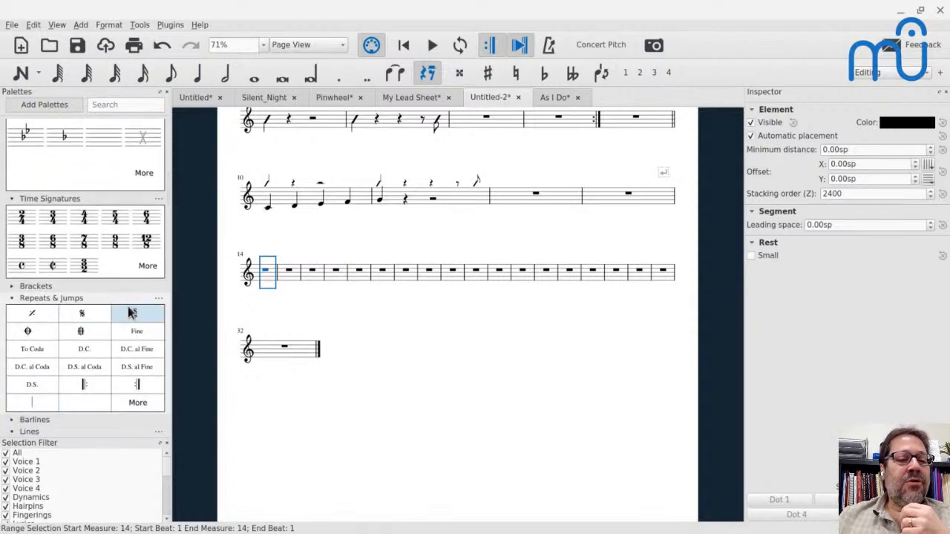
{"action": "left_click", "coordinate": [28, 334]}
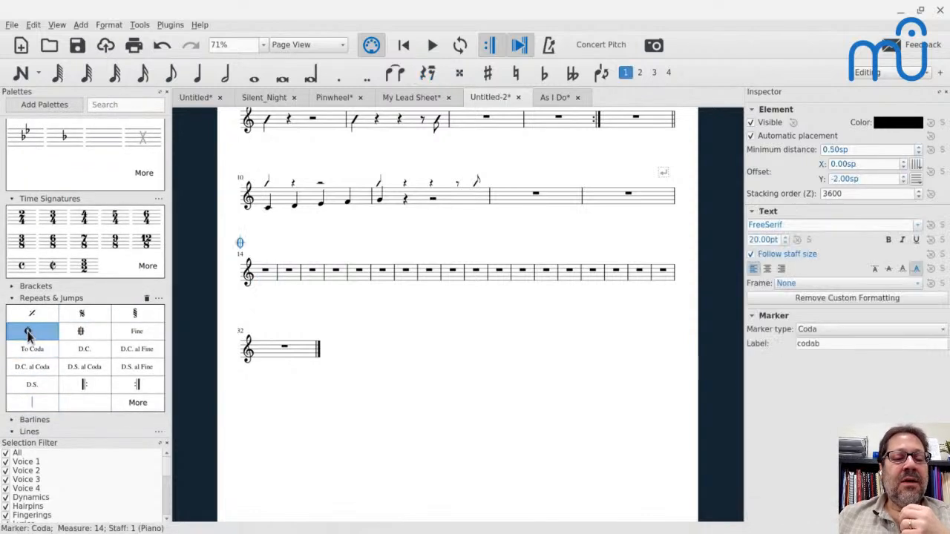
- Insert a horizontal frame before measure 14 to indent the coda system
{"action": "left_click", "coordinate": [265, 272]}
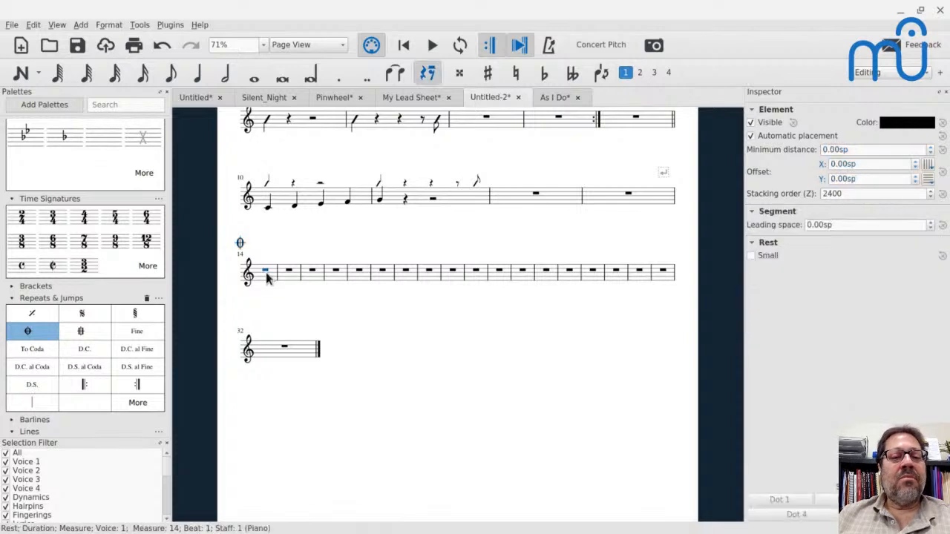
{"action": "left_click", "coordinate": [267, 283]}
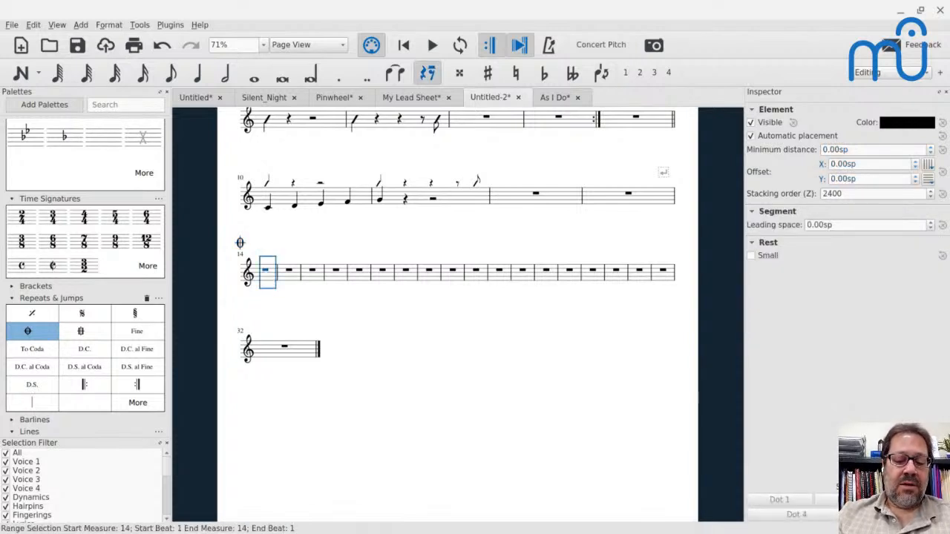
{"action": "right_click", "coordinate": [265, 282]}
{"action": "key", "text": "ctrl+alt+h"}
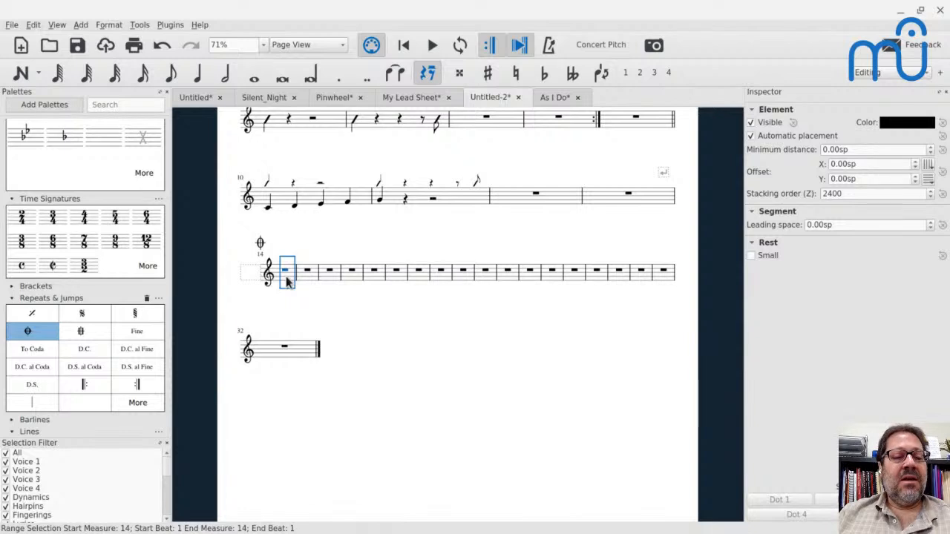
- Attach a staff spacer up to measure 14 and increase its height to 25.00sp to separate the coda from the system above
{"action": "scroll", "coordinate": [58, 172], "scroll_direction": "up", "scroll_amount": 5}
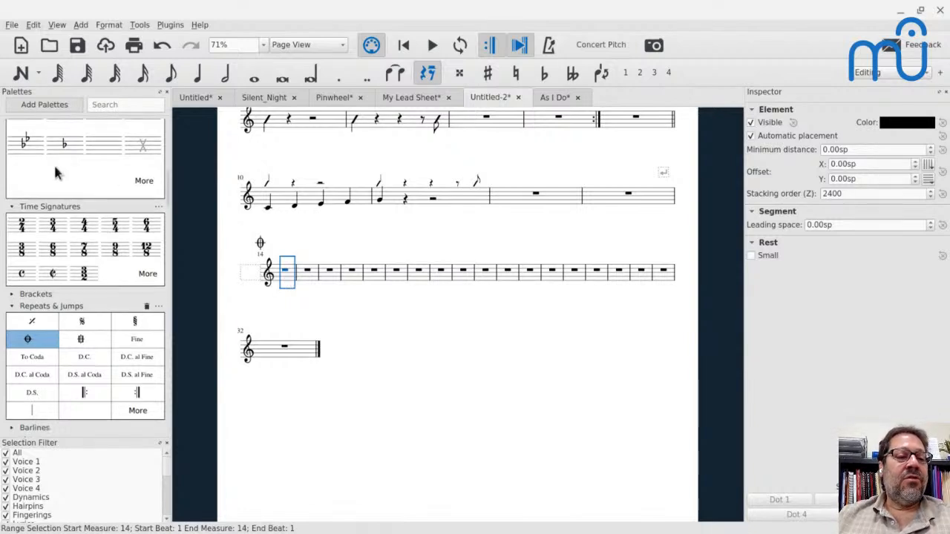
{"action": "scroll", "coordinate": [57, 172], "scroll_direction": "up", "scroll_amount": 5}
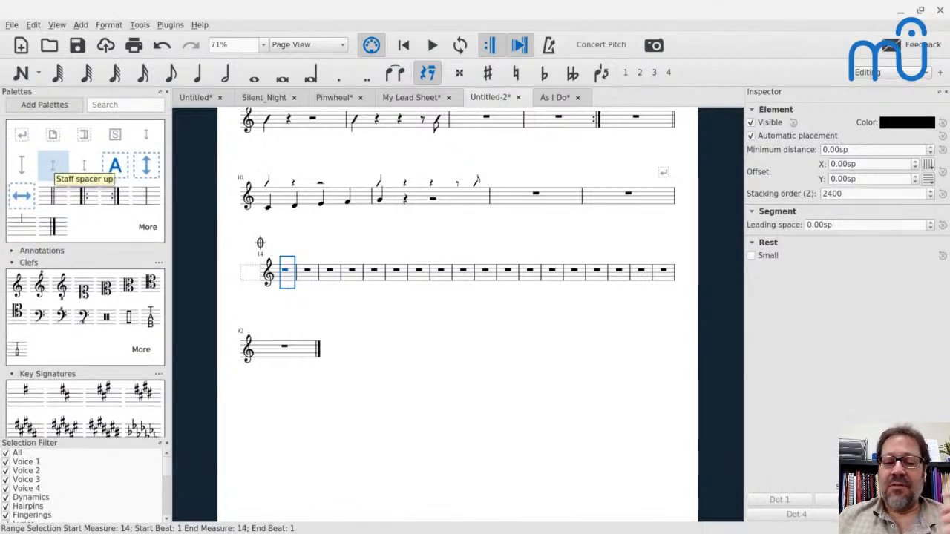
{"action": "left_click", "coordinate": [20, 197]}
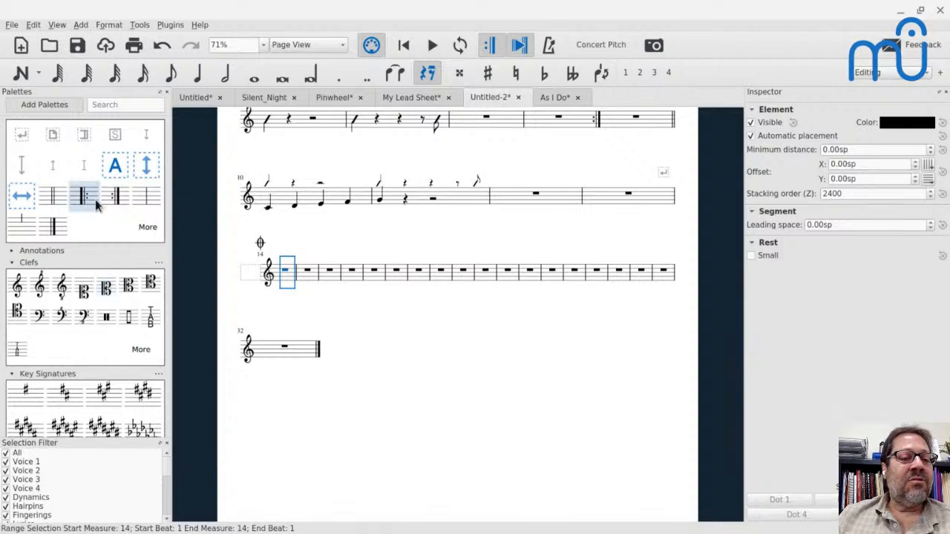
{"action": "left_click", "coordinate": [52, 171]}
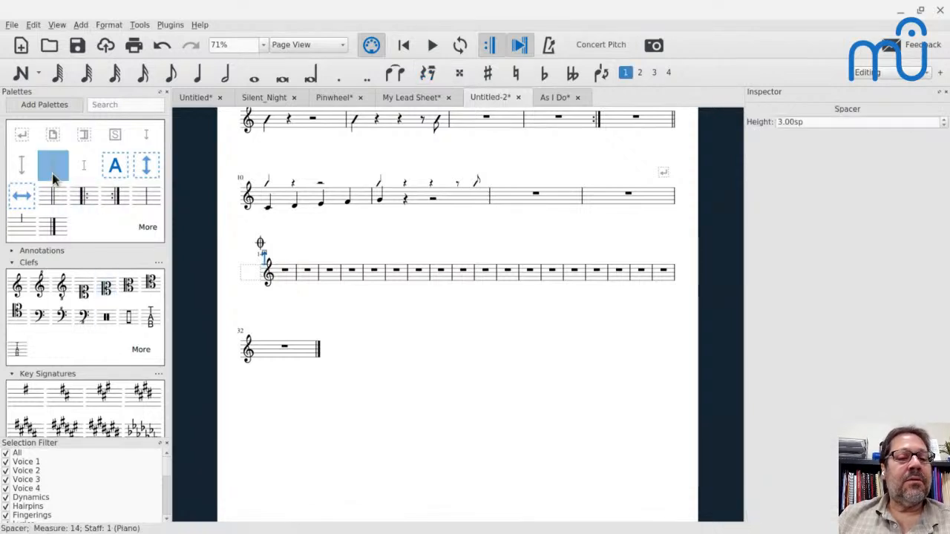
{"action": "left_click_drag", "start_coordinate": [267, 253], "coordinate": [265, 204]}
{"action": "key", "text": "ctrl+Up"}
{"action": "key", "text": "ctrl+Up"}
{"action": "key", "text": "ctrl+Up"}
{"action": "key", "text": "ctrl+Up"}
{"action": "key", "text": "ctrl+Up"}
{"action": "key", "text": "ctrl+Up"}
{"action": "key", "text": "ctrl+Up"}
{"action": "key", "text": "ctrl+Up"}
{"action": "key", "text": "ctrl+Up"}
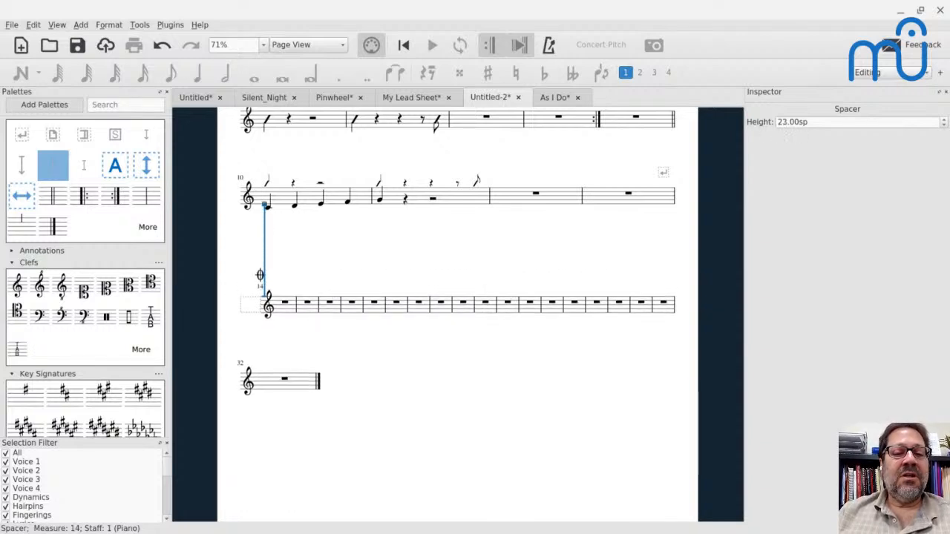
{"action": "key", "text": "ctrl+Up"}
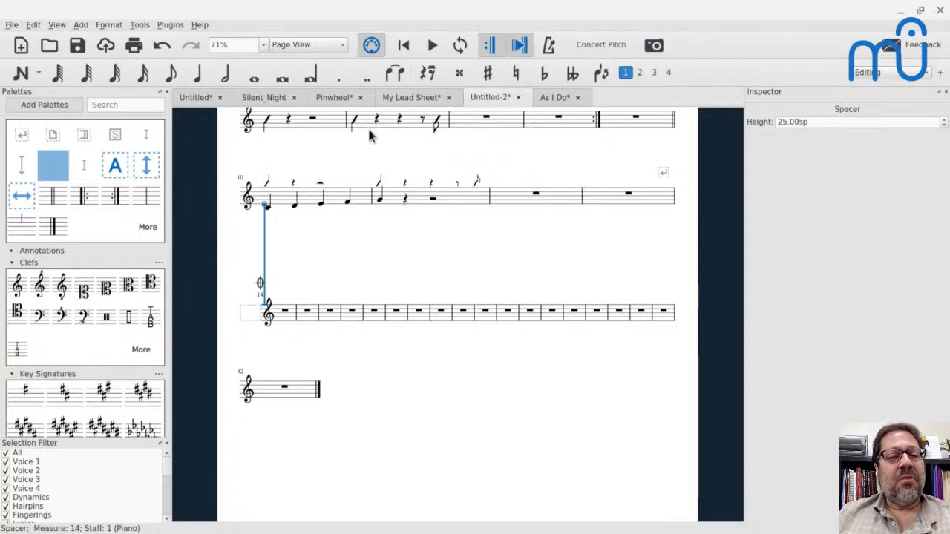
- Switch to the Pinwheel score and examine the second page's coda layout, including the horizontal frames on both sides of measure 41
{"action": "left_click", "coordinate": [334, 98]}
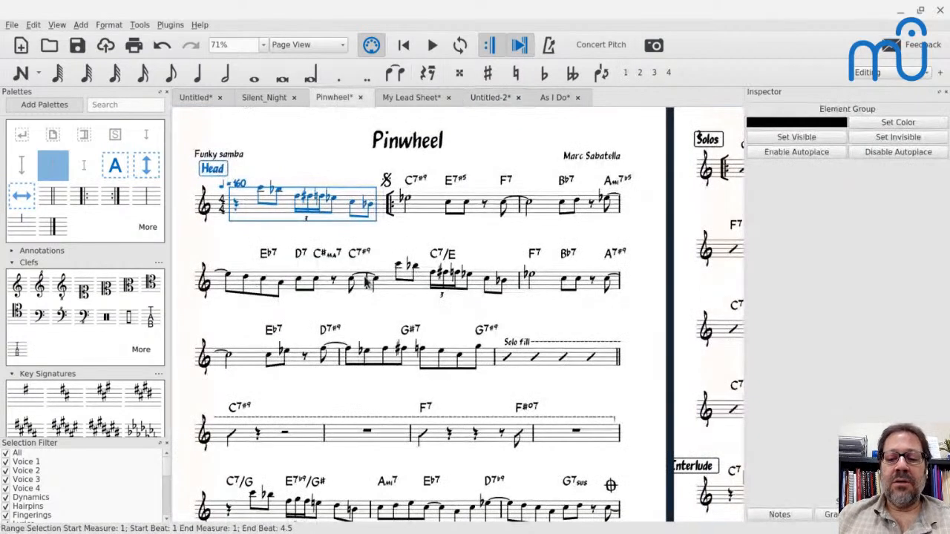
{"action": "scroll", "coordinate": [365, 282], "scroll_direction": "down", "scroll_amount": 2}
{"action": "scroll", "coordinate": [366, 282], "scroll_direction": "right", "scroll_amount": 6}
{"action": "scroll", "coordinate": [366, 282], "scroll_direction": "down", "scroll_amount": 3}
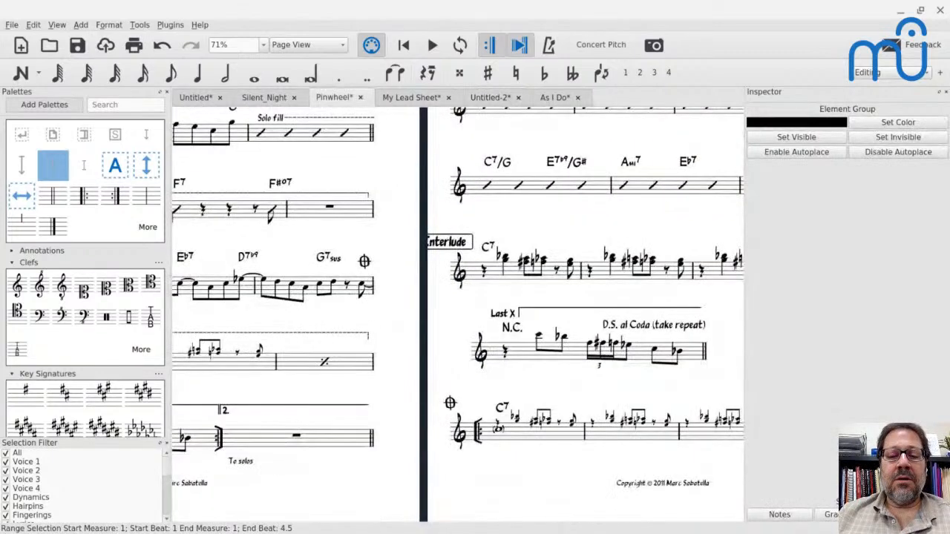
{"action": "scroll", "coordinate": [406, 317], "scroll_direction": "right", "scroll_amount": 3}
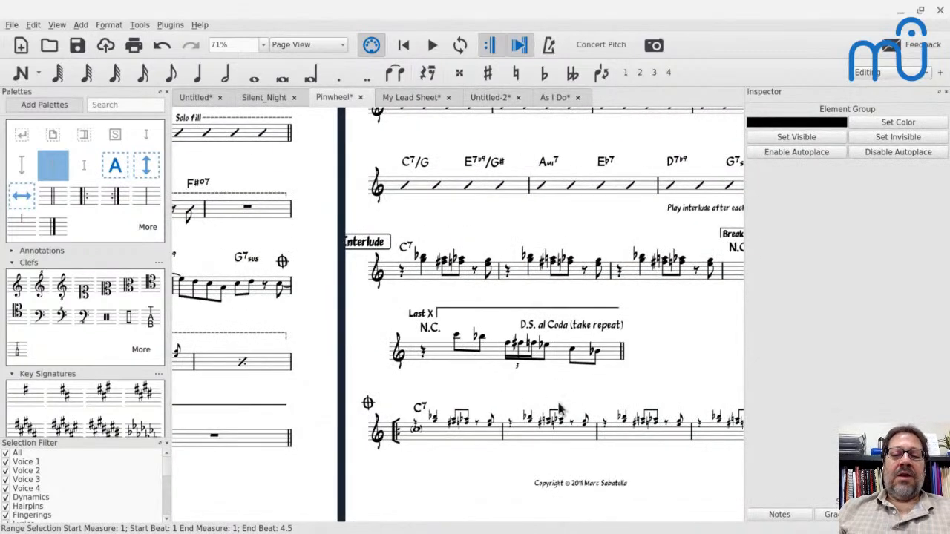
{"action": "scroll", "coordinate": [382, 349], "scroll_direction": "right", "scroll_amount": 3}
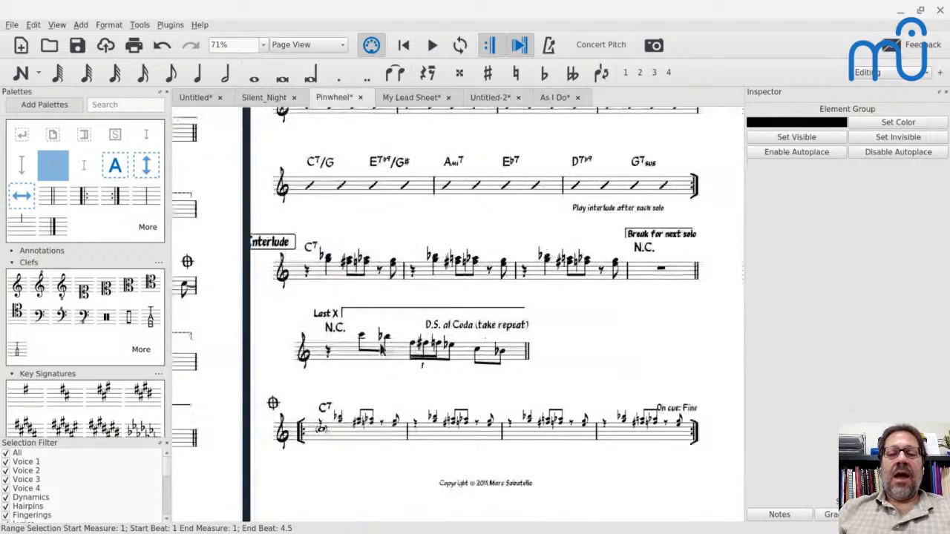
{"action": "left_click", "coordinate": [564, 356]}
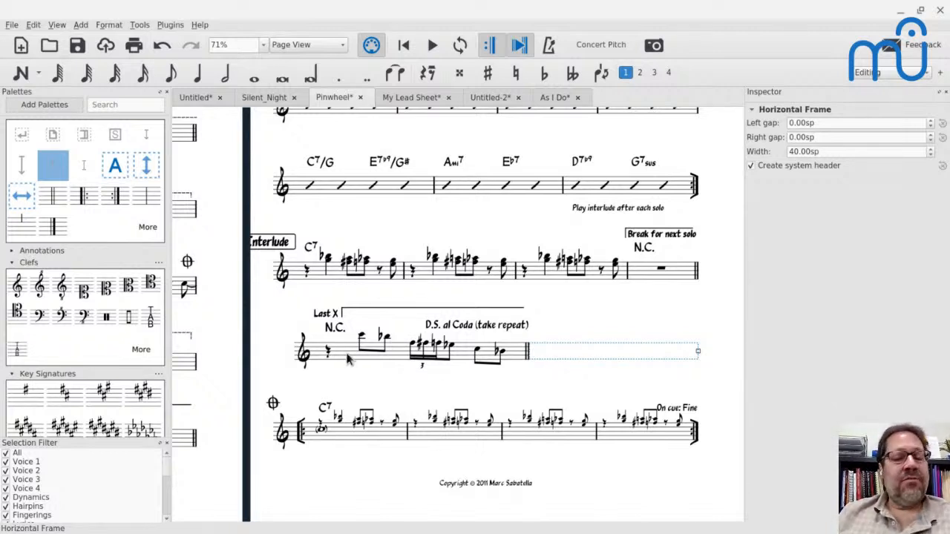
{"action": "left_click", "coordinate": [285, 354]}
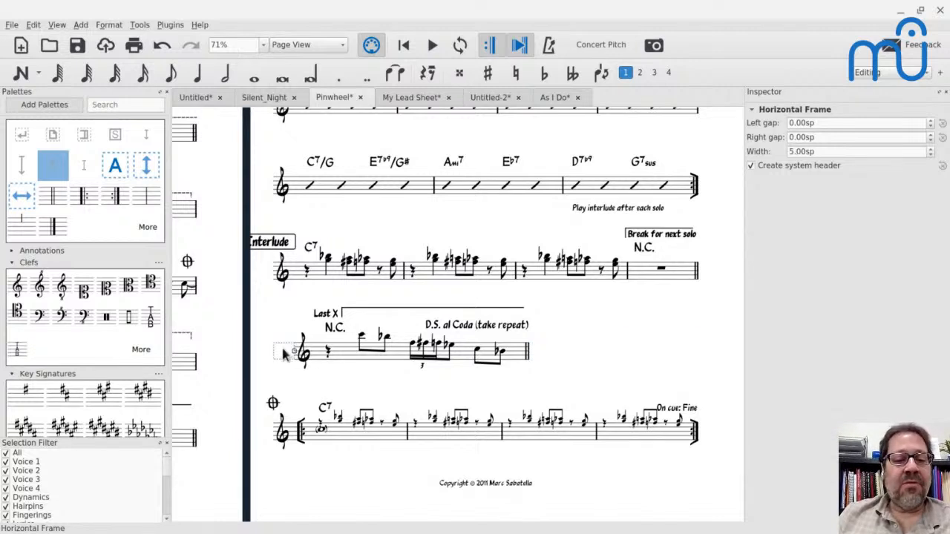
{"action": "left_click", "coordinate": [337, 356]}
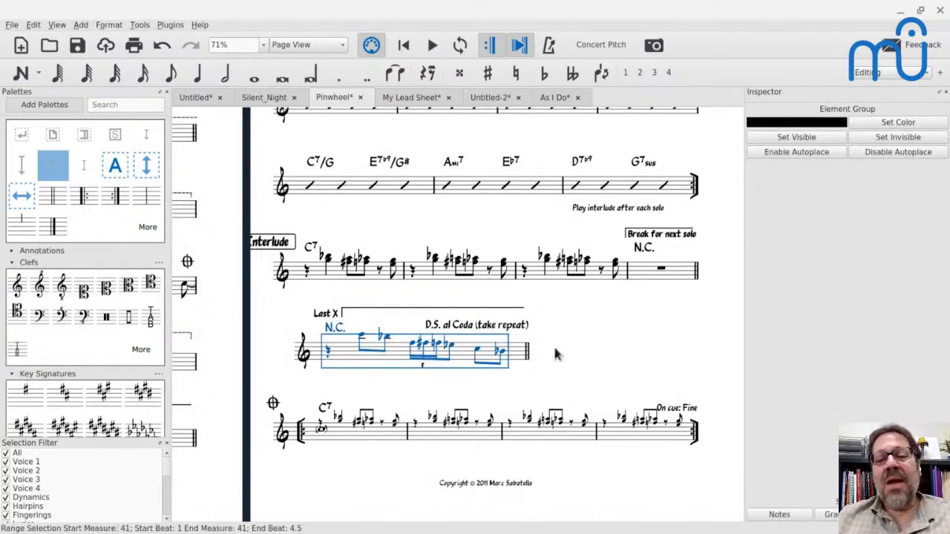
{"action": "left_click", "coordinate": [555, 354]}
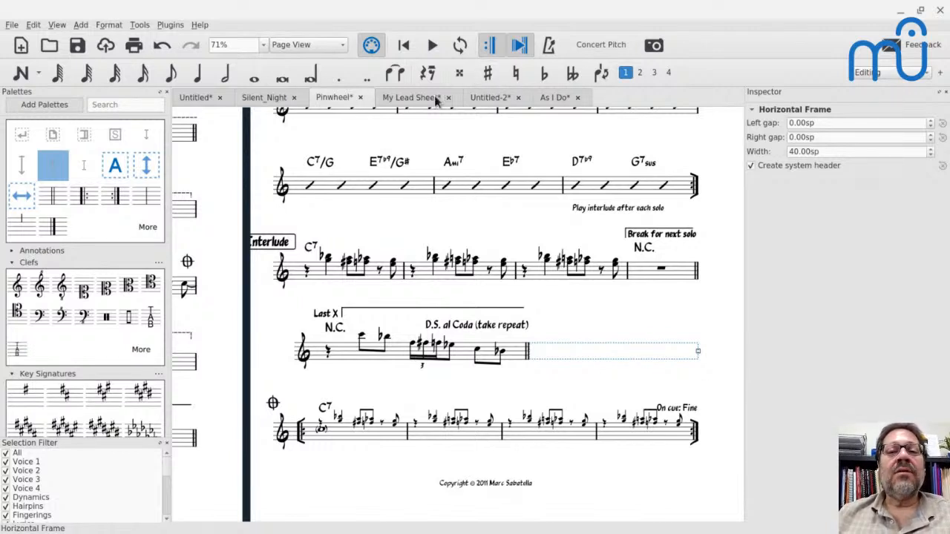
- In the Untitled-2 score, replace the system break after measure 13 with a horizontal frame that carries the system break
{"action": "left_click", "coordinate": [479, 100]}
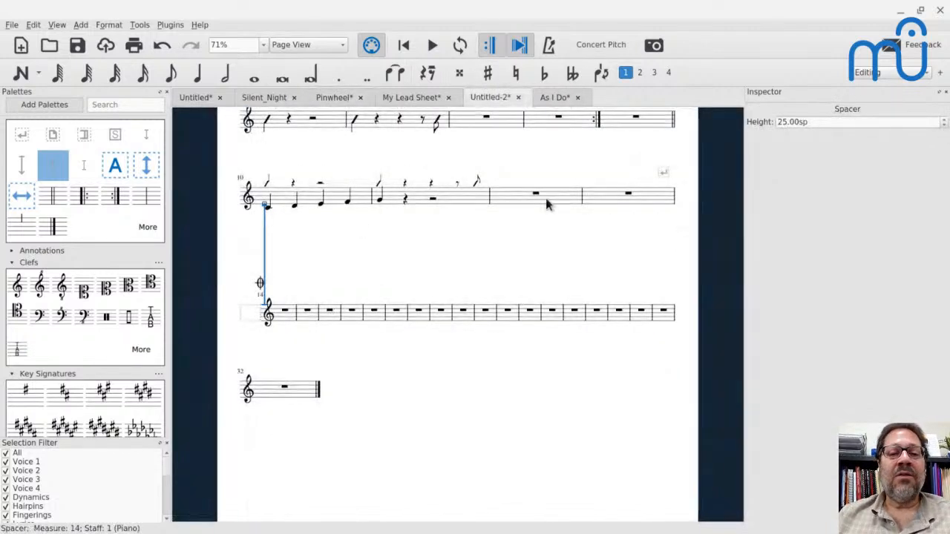
{"action": "left_click", "coordinate": [662, 175]}
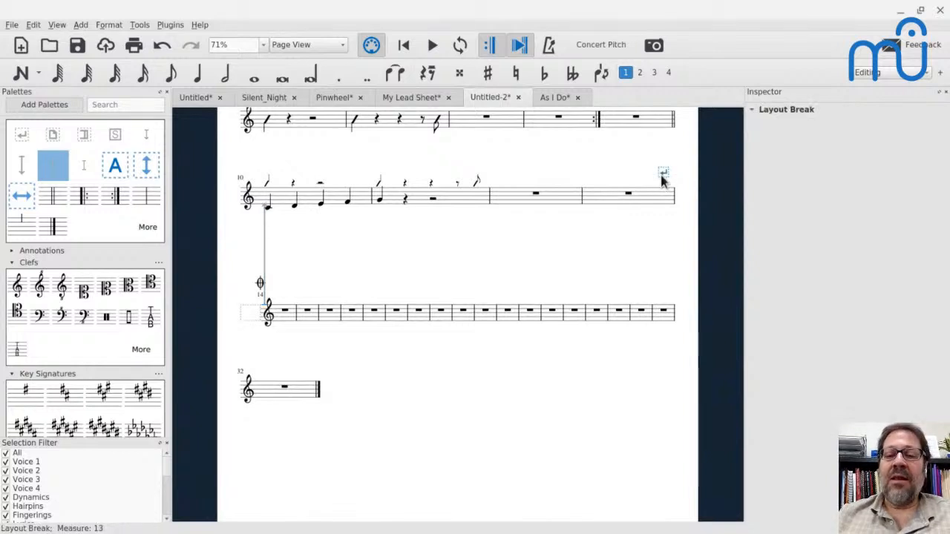
{"action": "key", "text": "Delete"}
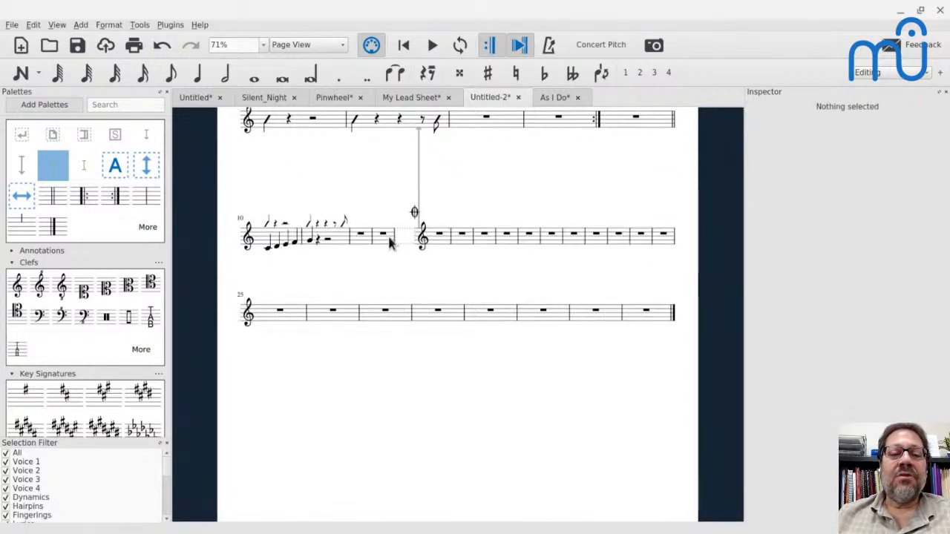
{"action": "left_click", "coordinate": [405, 242]}
{"action": "key", "text": "ctrl+alt+h"}
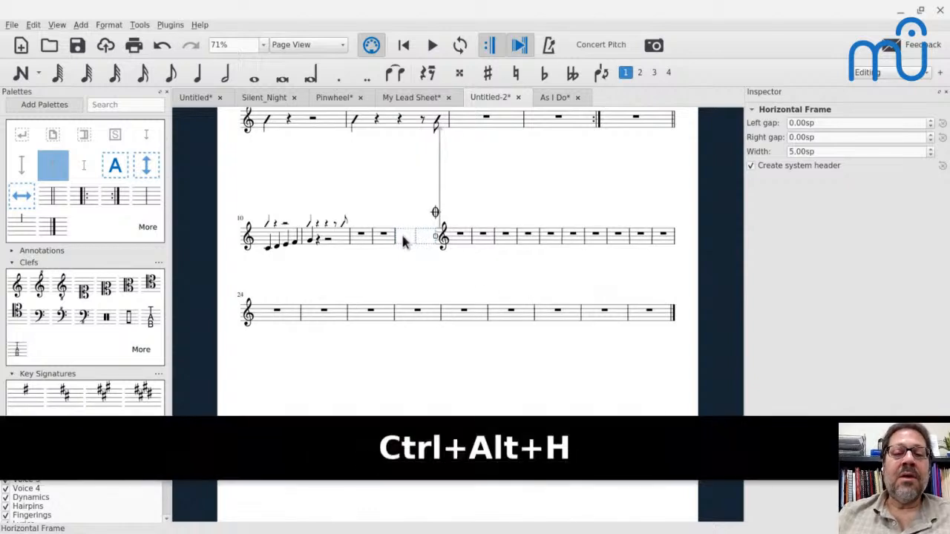
{"action": "key", "text": "Return"}
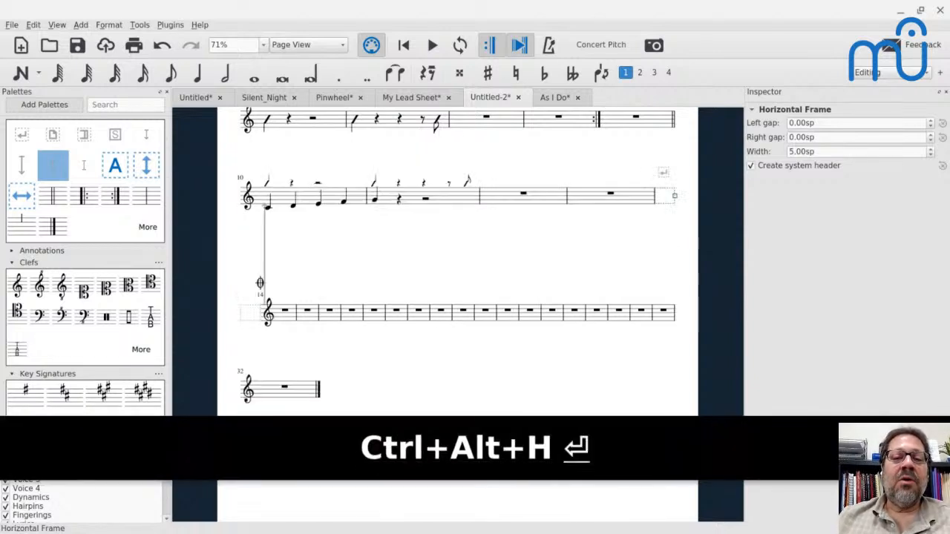
- Set the width of the horizontal frame after measure 13 to 38.00sp
{"action": "double_click", "coordinate": [664, 198]}
{"action": "key", "text": "ctrl+Right"}
{"action": "key", "text": "ctrl+Right"}
{"action": "key", "text": "ctrl+Right"}
{"action": "key", "text": "ctrl+Right"}
{"action": "key", "text": "ctrl+Right"}
{"action": "key", "text": "ctrl+Right"}
{"action": "key", "text": "ctrl+Right"}
{"action": "key", "text": "ctrl+Right"}
{"action": "key", "text": "ctrl+Right"}
{"action": "key", "text": "ctrl+Right"}
{"action": "key", "text": "ctrl+Right"}
{"action": "key", "text": "ctrl+Right"}
{"action": "key", "text": "ctrl+Right"}
{"action": "key", "text": "ctrl+Right"}
{"action": "key", "text": "ctrl+Right"}
{"action": "key", "text": "ctrl+Right"}
{"action": "key", "text": "ctrl+Right"}
{"action": "key", "text": "ctrl+Right"}
{"action": "key", "text": "ctrl+Right"}
{"action": "key", "text": "ctrl+Right"}
{"action": "key", "text": "ctrl+Right"}
{"action": "key", "text": "ctrl+Right"}
{"action": "key", "text": "ctrl+Right"}
{"action": "key", "text": "ctrl+Right"}
{"action": "key", "text": "ctrl+Right"}
{"action": "key", "text": "ctrl+Right"}
{"action": "key", "text": "ctrl+Right"}
{"action": "key", "text": "ctrl+Right"}
{"action": "key", "text": "ctrl+Right"}
{"action": "key", "text": "ctrl+Right"}
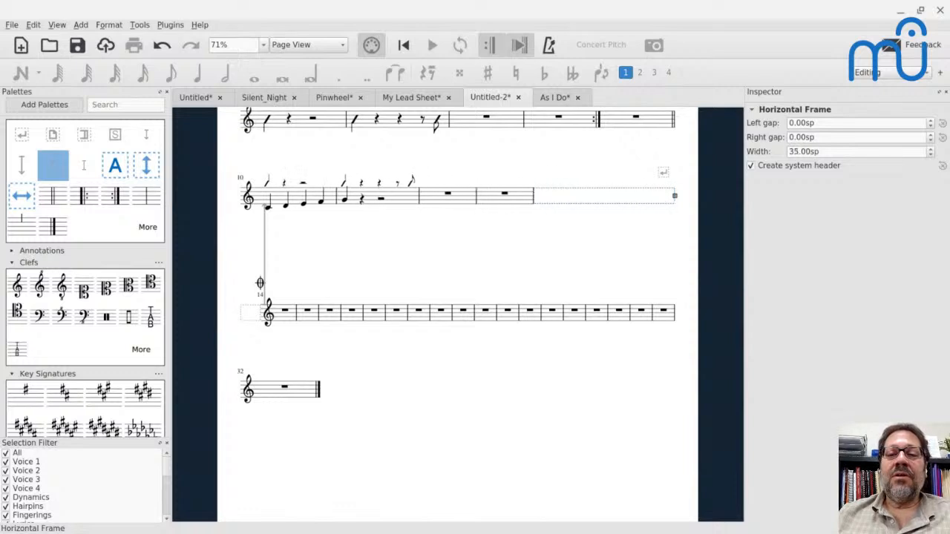
{"action": "key", "text": "ctrl+Right"}
{"action": "key", "text": "ctrl+Right"}
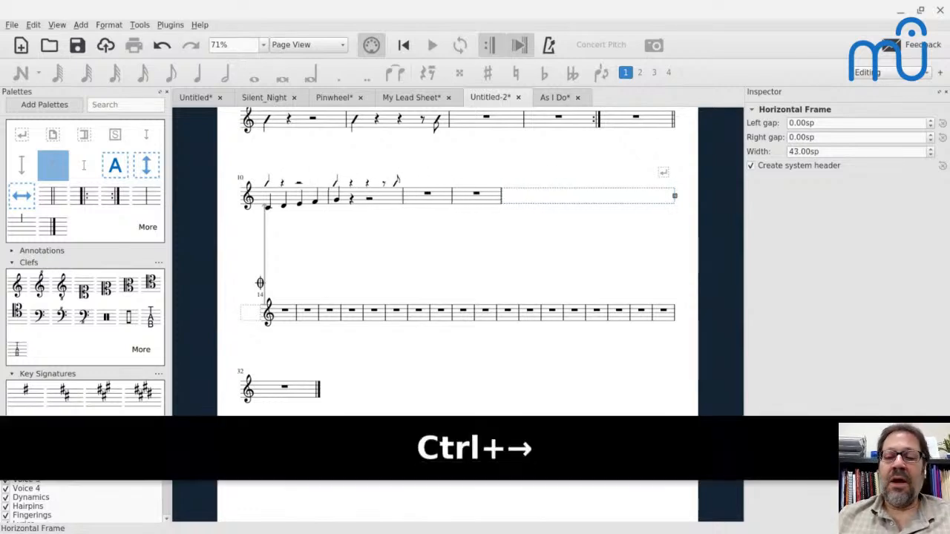
{"action": "key", "text": "ctrl+Left"}
{"action": "key", "text": "ctrl+Left"}
{"action": "key", "text": "ctrl+Left"}
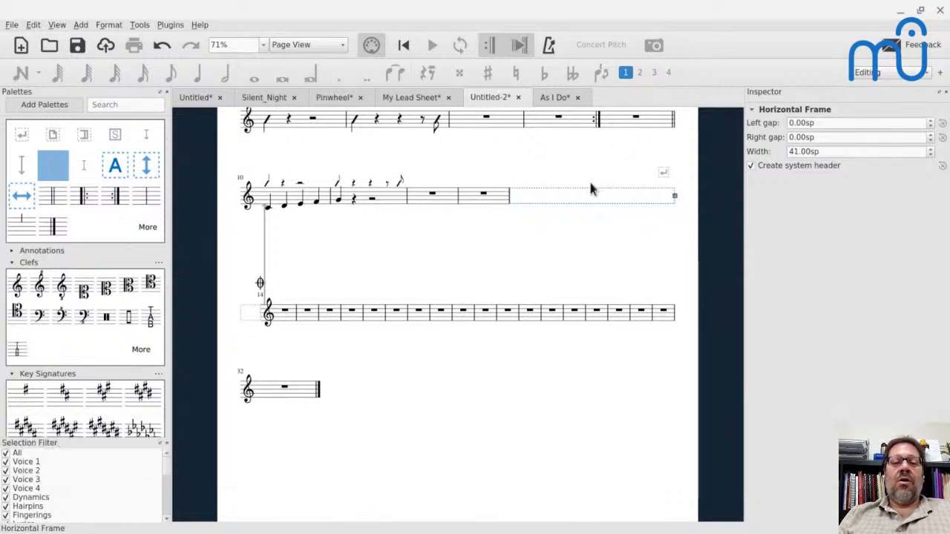
{"action": "key", "text": "ctrl+Left"}
{"action": "key", "text": "ctrl+Left"}
{"action": "key", "text": "ctrl+Left"}
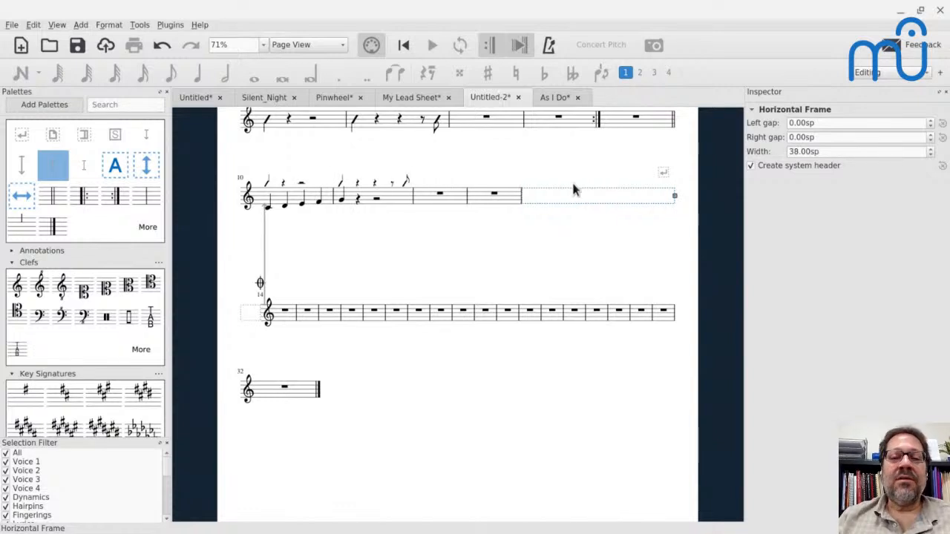
- Remove the empty measures 12 and 13 from the system before the coda
{"action": "left_click", "coordinate": [479, 202]}
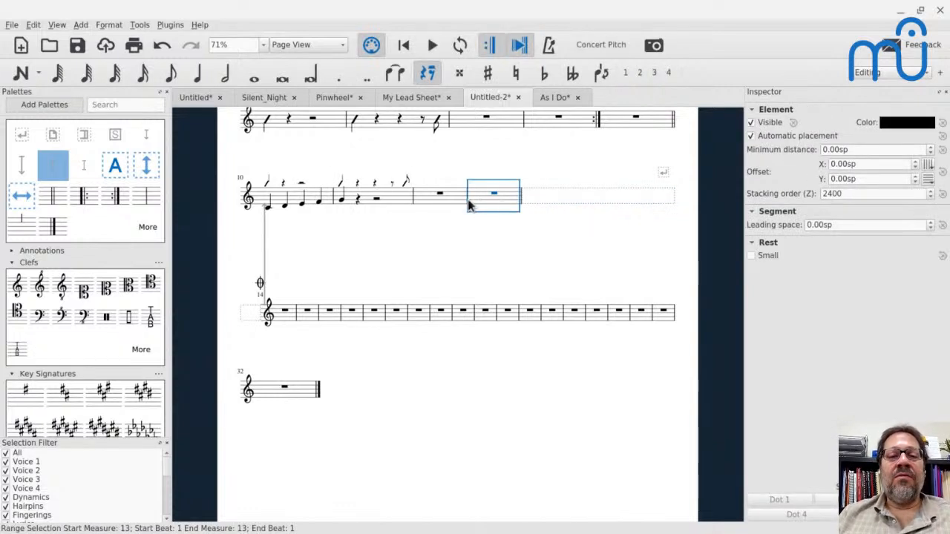
{"action": "left_click", "coordinate": [441, 201]}
{"action": "left_click", "coordinate": [484, 200]}
{"action": "left_click", "coordinate": [433, 200], "text": "shift"}
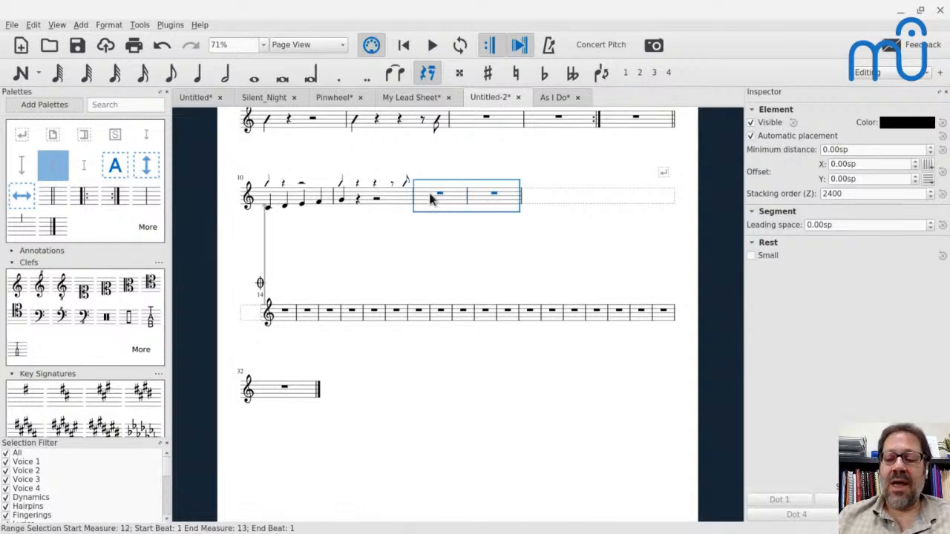
{"action": "key", "text": "ctrl+BackSpace"}
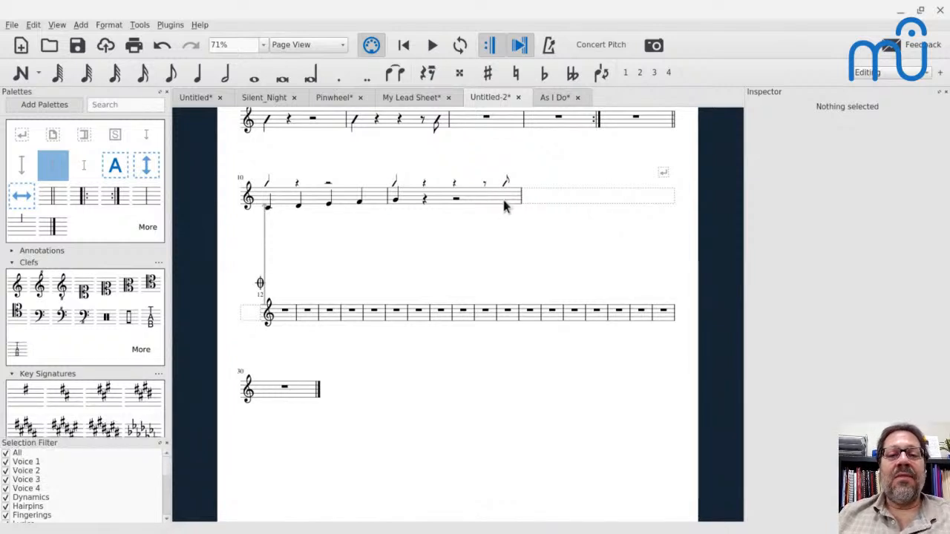
- Add a D.S. al Coda marking to measure 11
{"action": "left_click", "coordinate": [504, 201]}
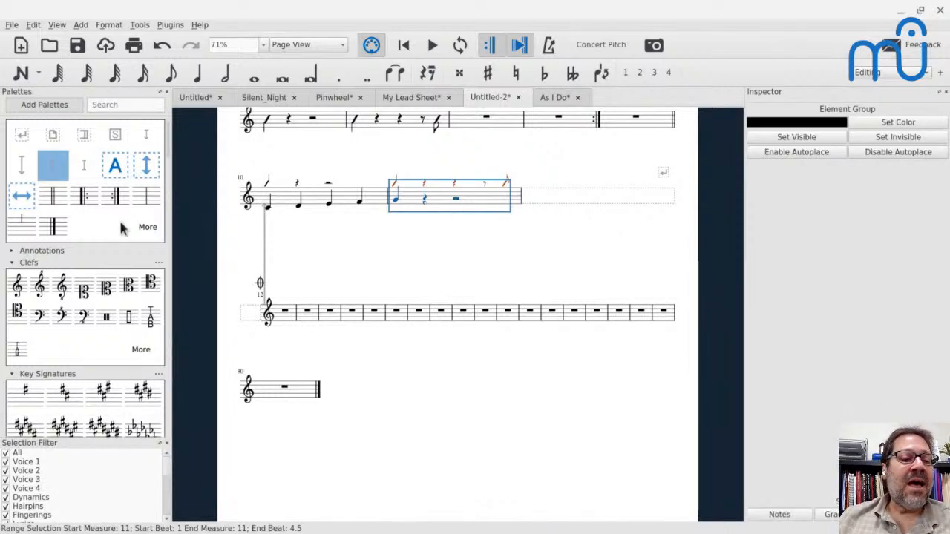
{"action": "scroll", "coordinate": [122, 229], "scroll_direction": "down", "scroll_amount": 8}
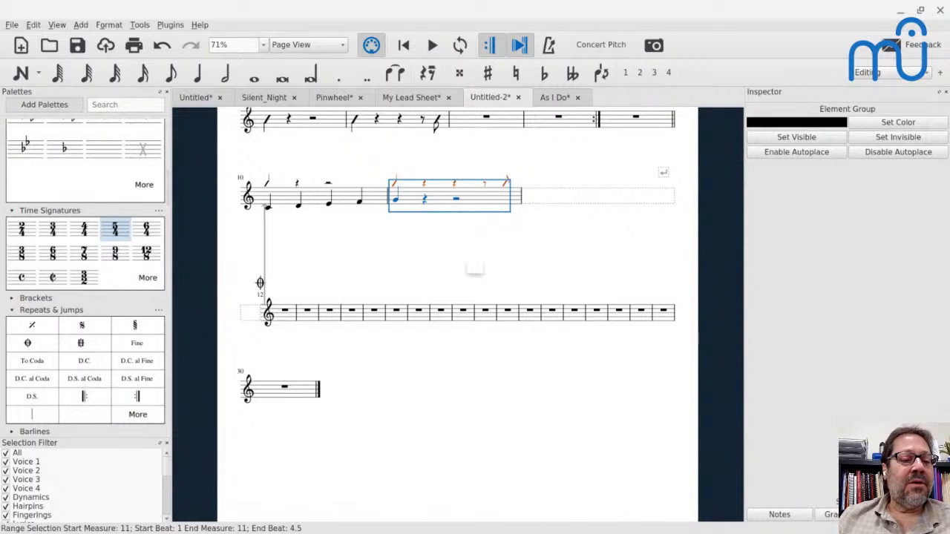
{"action": "left_click", "coordinate": [71, 382]}
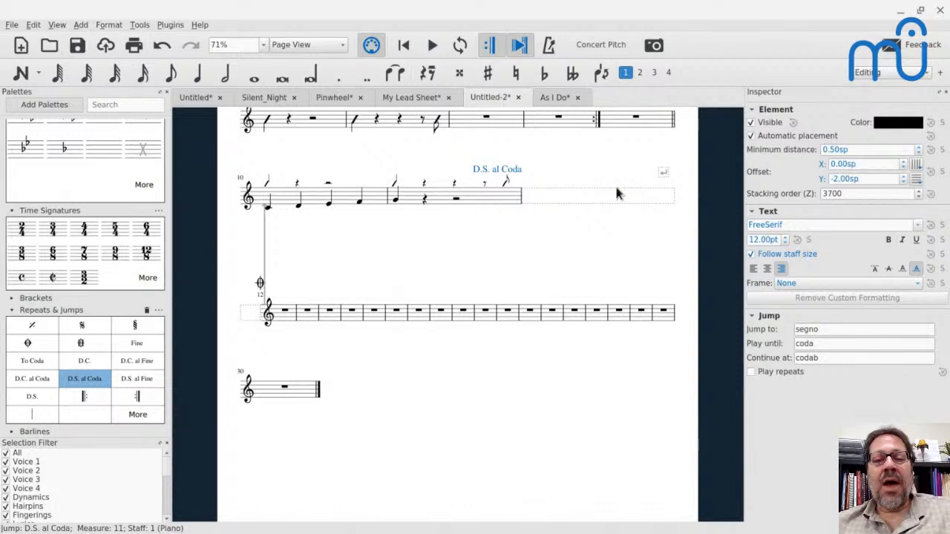
- Change the chord symbol on beat 1 of measure 5 to C7b9b5
{"action": "scroll", "coordinate": [616, 194], "scroll_direction": "up", "scroll_amount": 2}
{"action": "scroll", "coordinate": [616, 193], "scroll_direction": "up", "scroll_amount": 1}
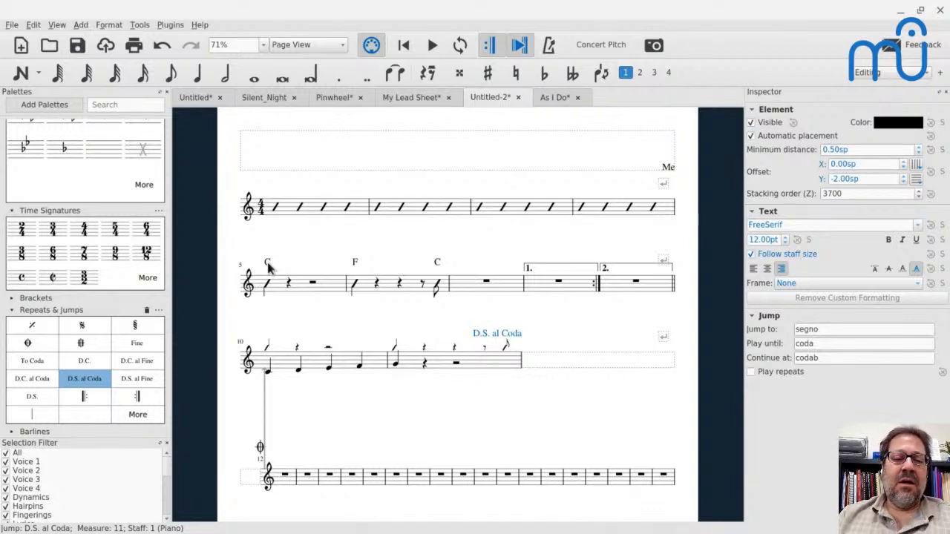
{"action": "left_click", "coordinate": [268, 264]}
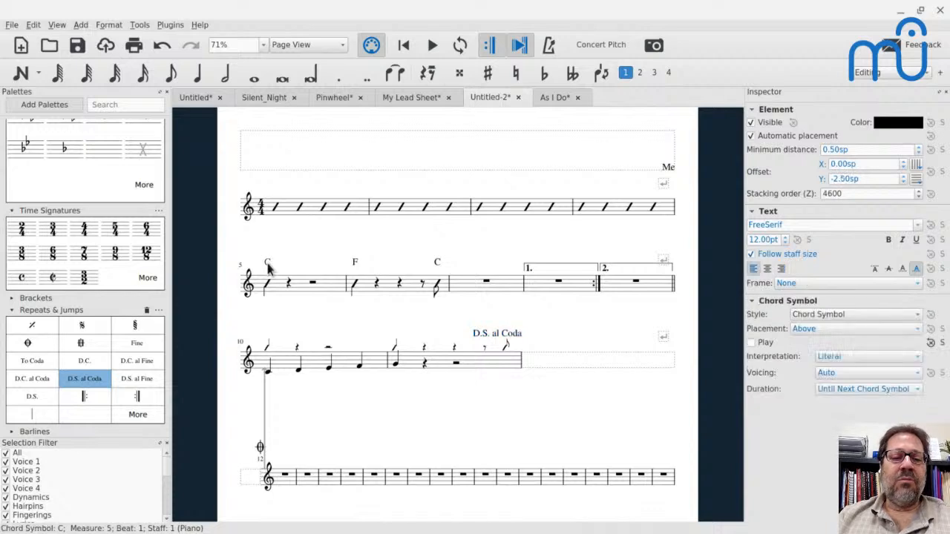
{"action": "double_click", "coordinate": [268, 264]}
{"action": "key", "text": "Right"}
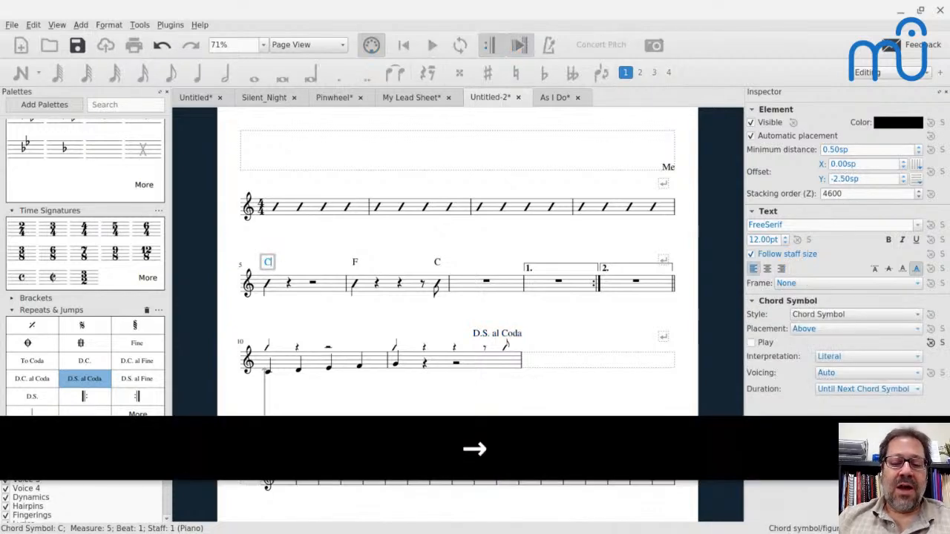
{"action": "type", "text": "7b9b5"}
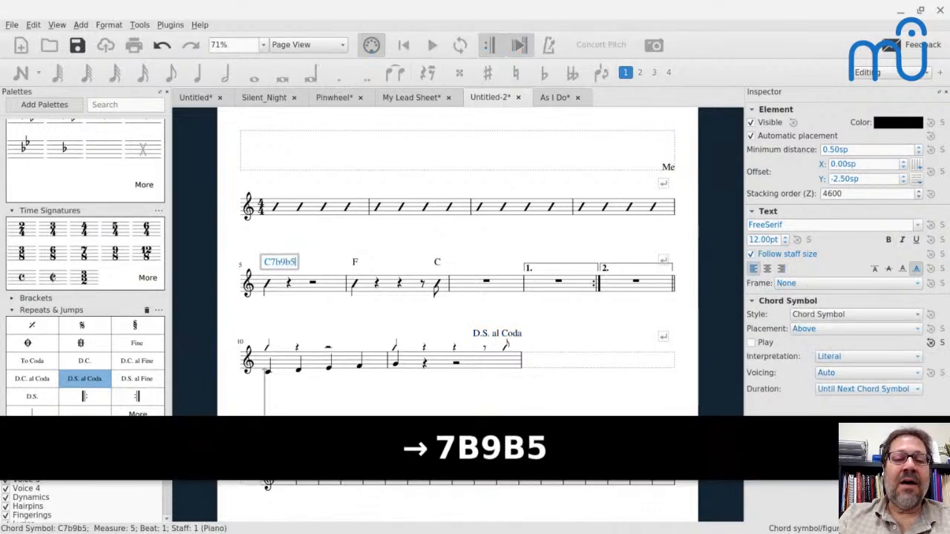
- Add the chord symbol C7b5b9 on beat 3 of measure 5, entering its root in lowercase
{"action": "key", "text": "space"}
{"action": "key", "text": "space"}
{"action": "type", "text": "c7b5b9"}
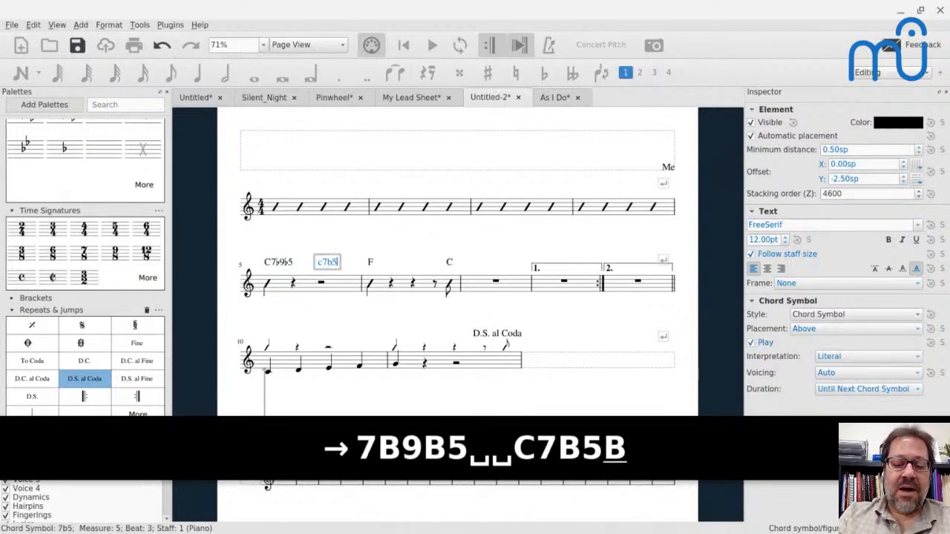
{"action": "key", "text": "space"}
{"action": "key", "text": "Escape"}
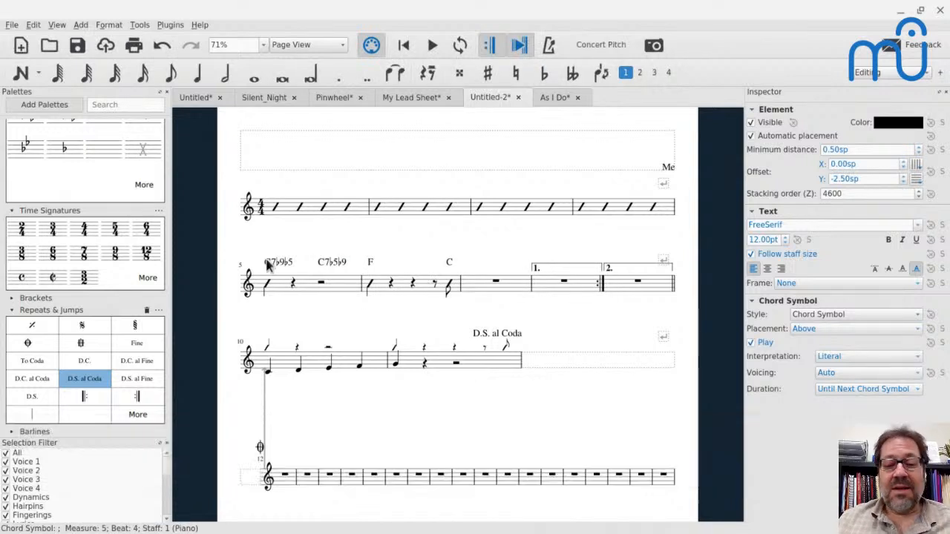
- Change the chord symbol on beat 3 of measure 5 to Cmi7b5b9
{"action": "key", "text": "super+Caps_Lock"}
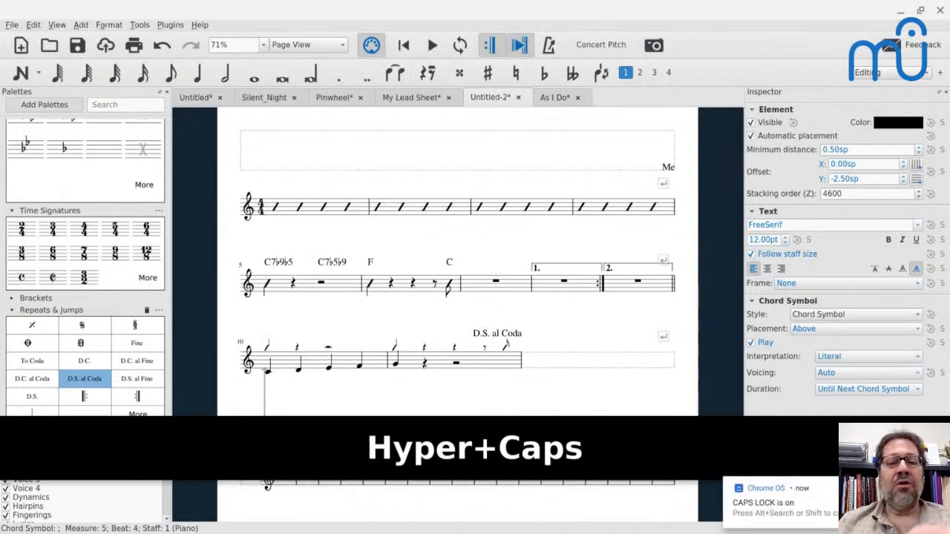
{"action": "double_click", "coordinate": [331, 267]}
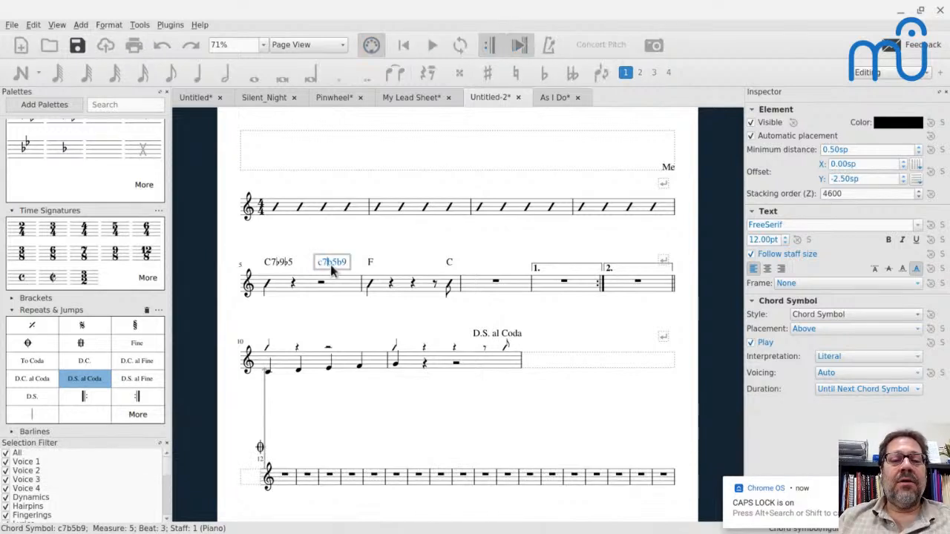
{"action": "key", "text": "Left"}
{"action": "key", "text": "BackSpace"}
{"action": "type", "text": "c"}
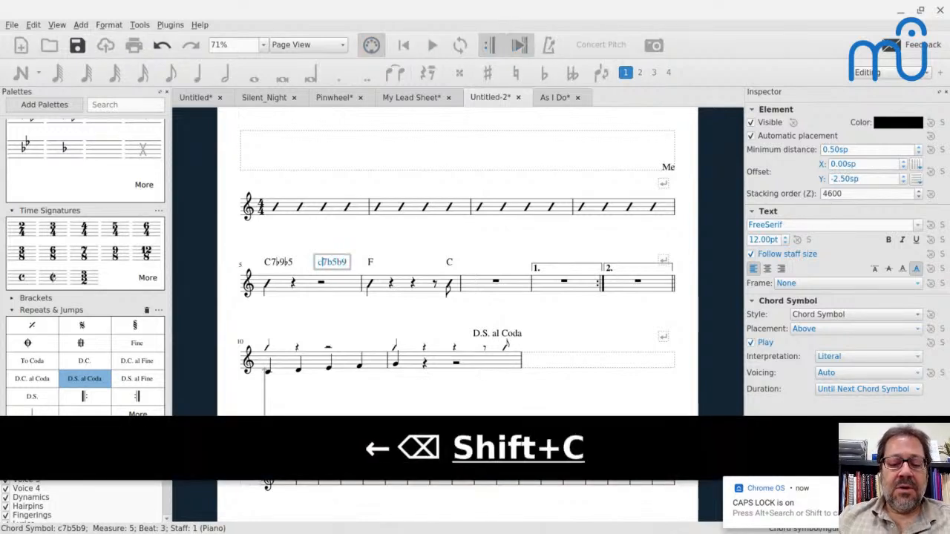
{"action": "key", "text": "BackSpace"}
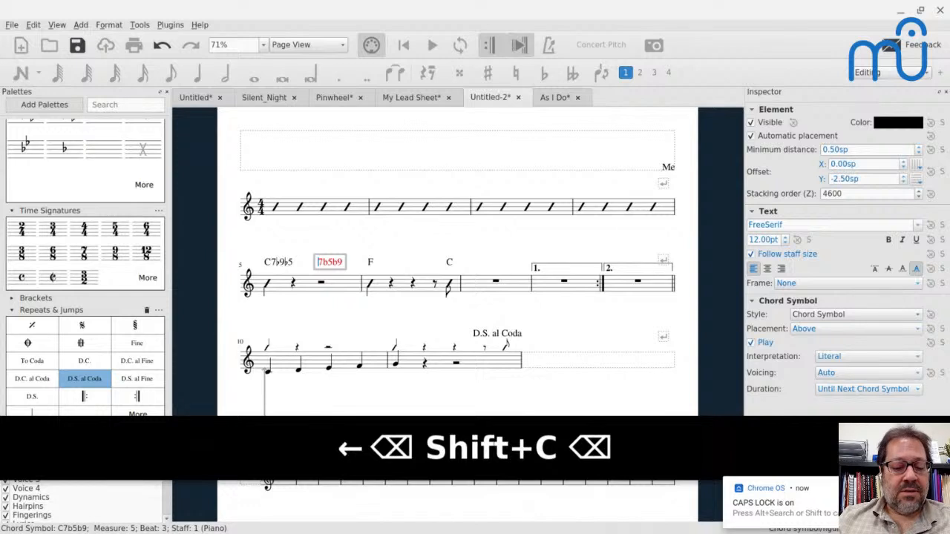
{"action": "key", "text": "Caps_Lock"}
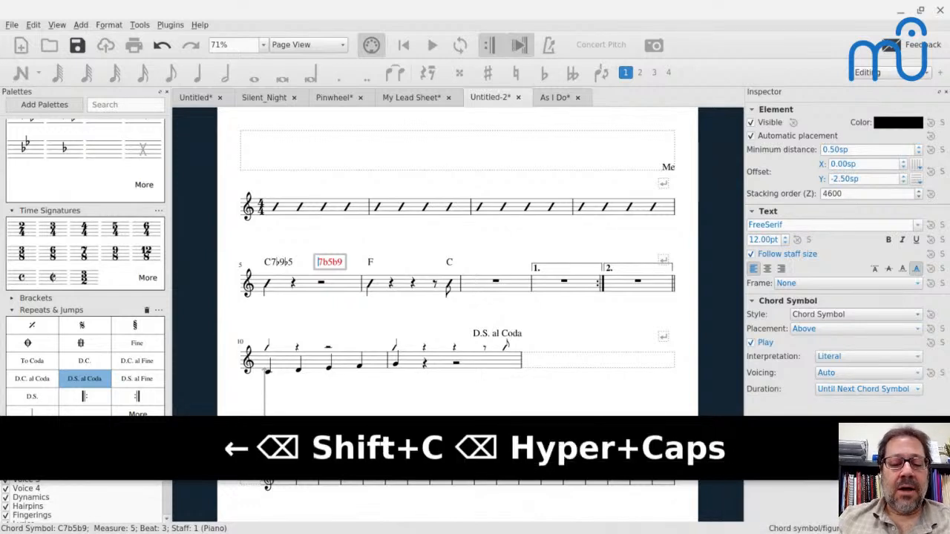
{"action": "type", "text": "Cm"}
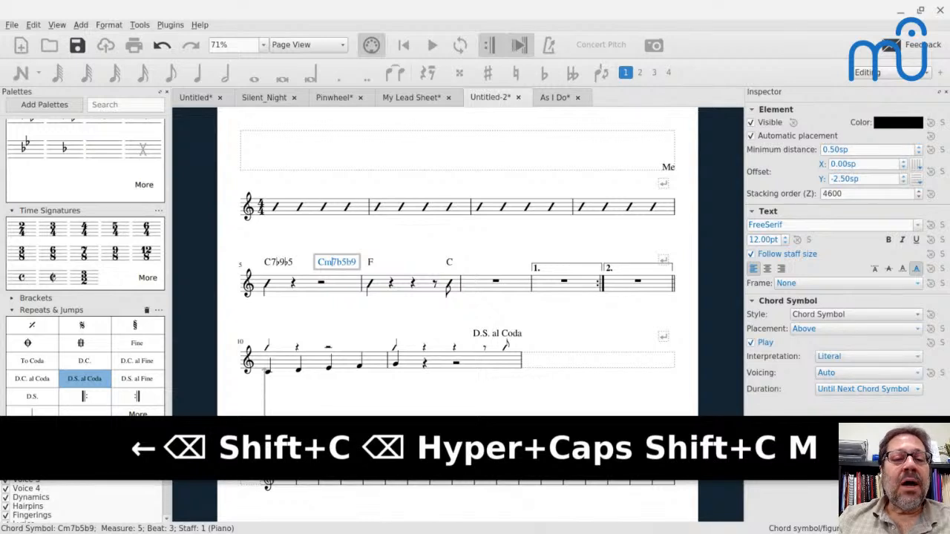
{"action": "type", "text": "i"}
{"action": "key", "text": "Escape"}
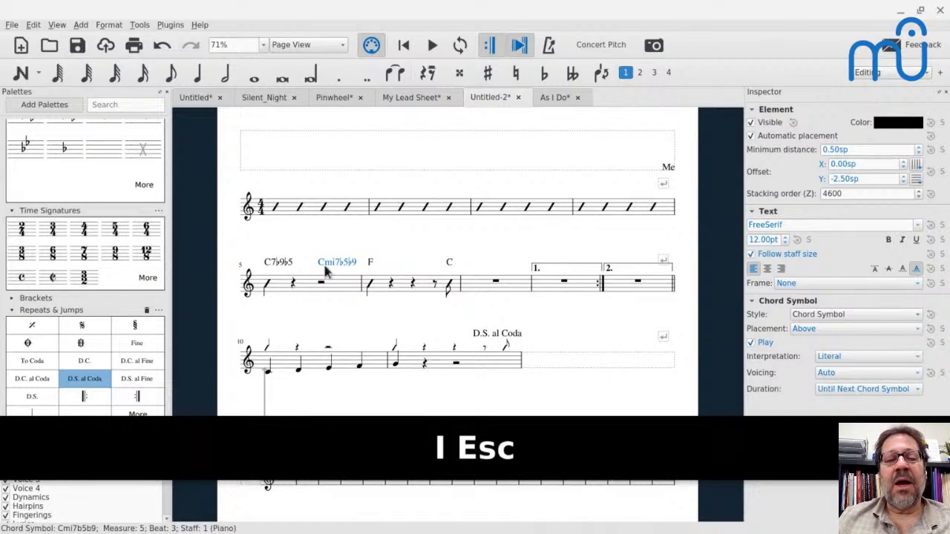
- Switch to Google Keep to review the Video notes on lead sheets, and return to MuseScore
{"action": "key", "text": "space"}
{"action": "key", "text": "space"}
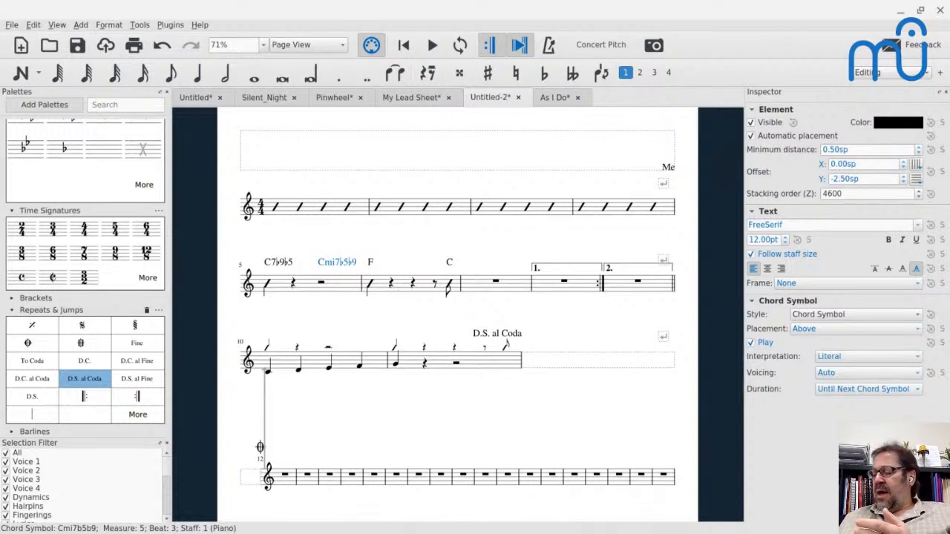
{"action": "key", "text": "alt+Tab"}
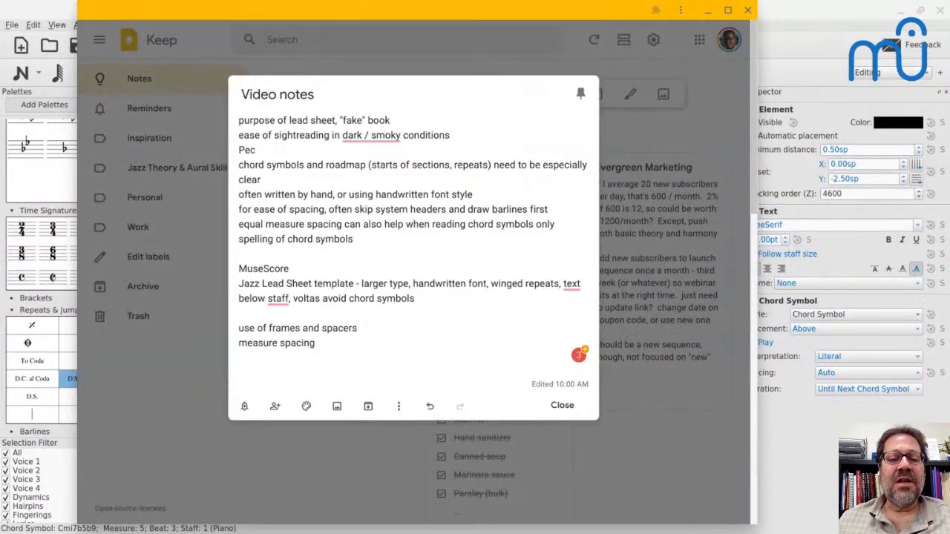
{"action": "key", "text": "alt+Tab"}
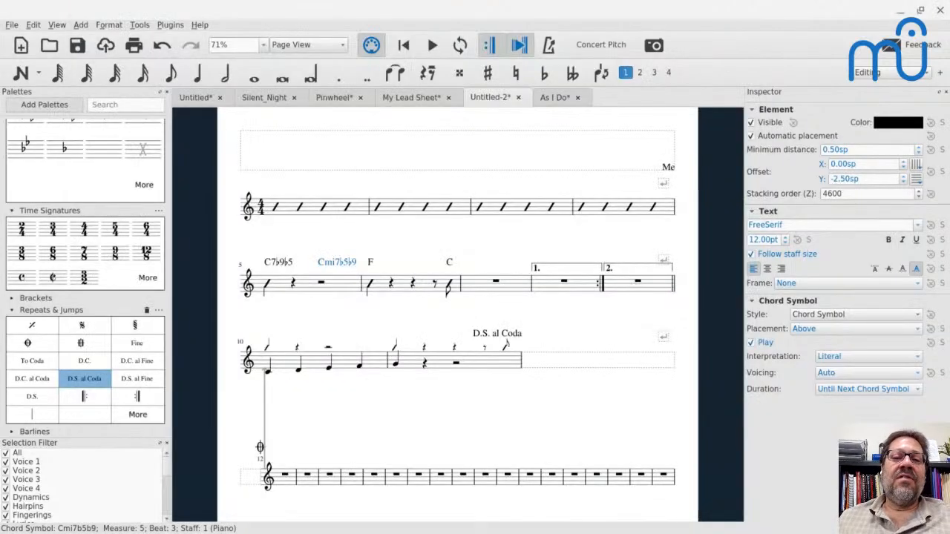
- Glance at the Pinwheel score, return to Untitled-2, and add a C chord symbol on beat 1 of measure 8
{"action": "left_click", "coordinate": [327, 99]}
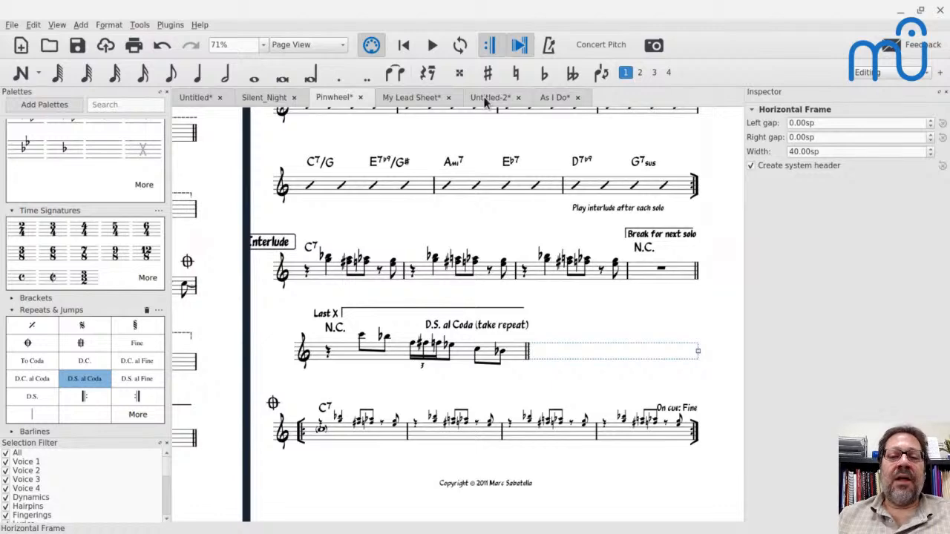
{"action": "left_click", "coordinate": [486, 99]}
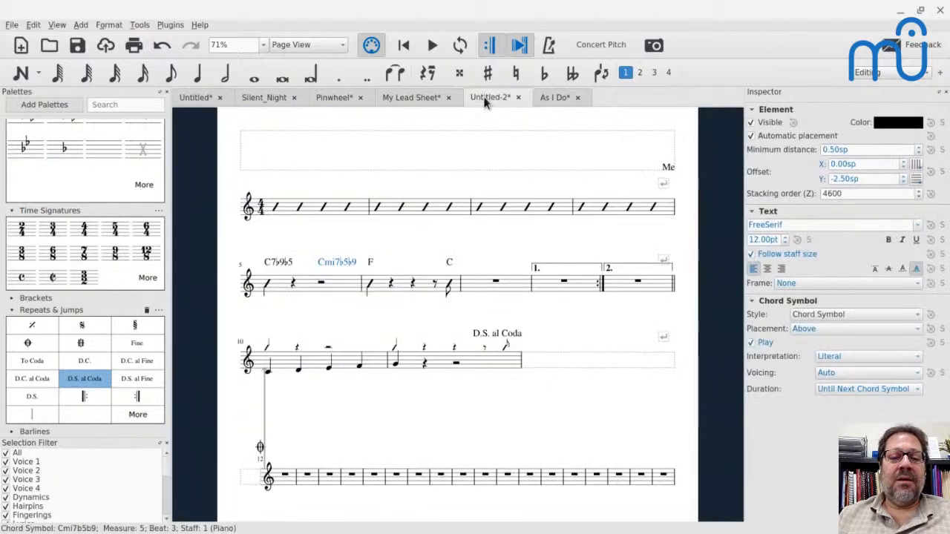
{"action": "left_click", "coordinate": [564, 282]}
{"action": "key", "text": "ctrl+k"}
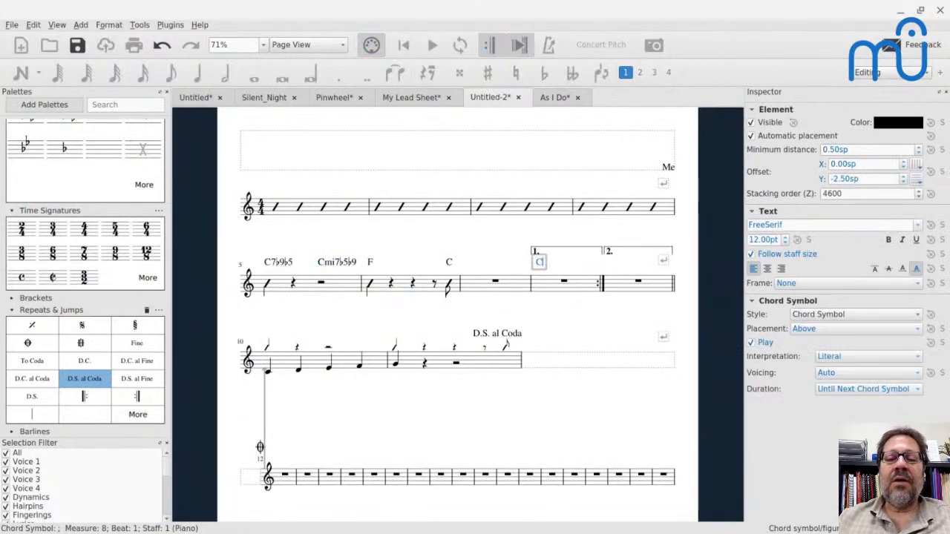
{"action": "type", "text": "C"}
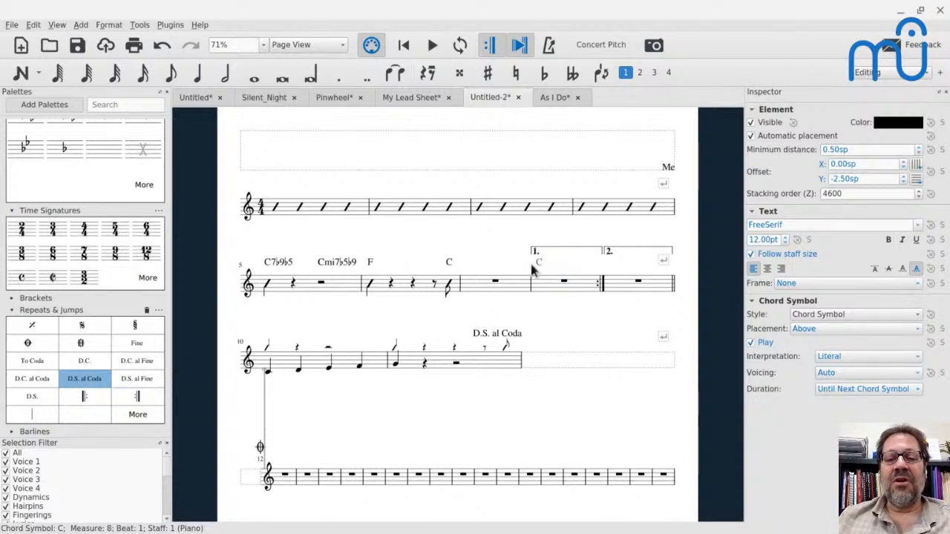
- Load the jazz.mss style file into the Untitled-2 score, ignoring the compatibility warning
{"action": "left_click", "coordinate": [109, 25]}
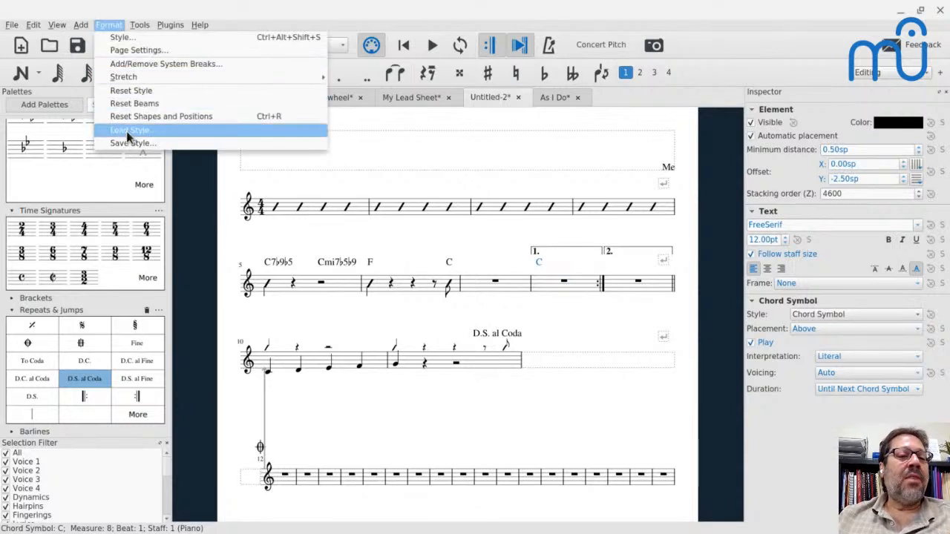
{"action": "key", "text": "Escape"}
{"action": "key", "text": "Escape"}
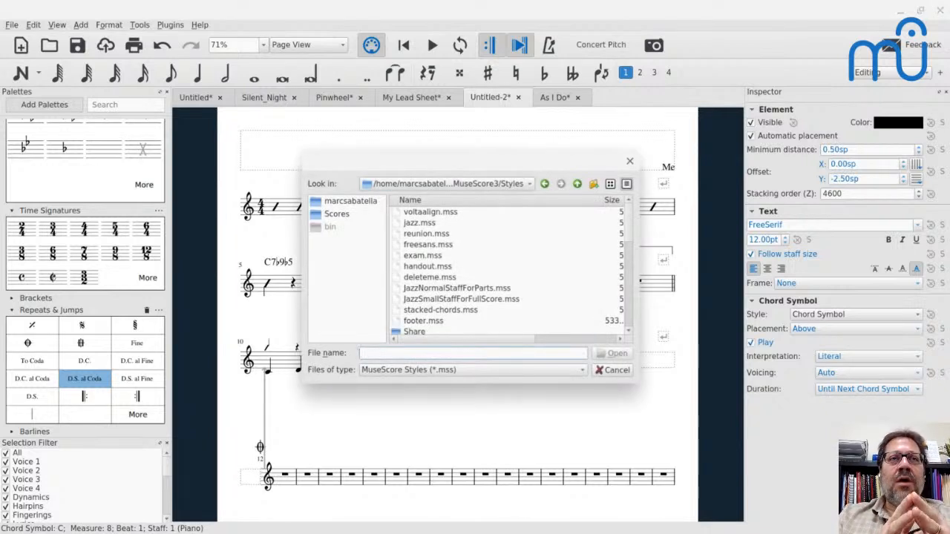
{"action": "left_click", "coordinate": [417, 223]}
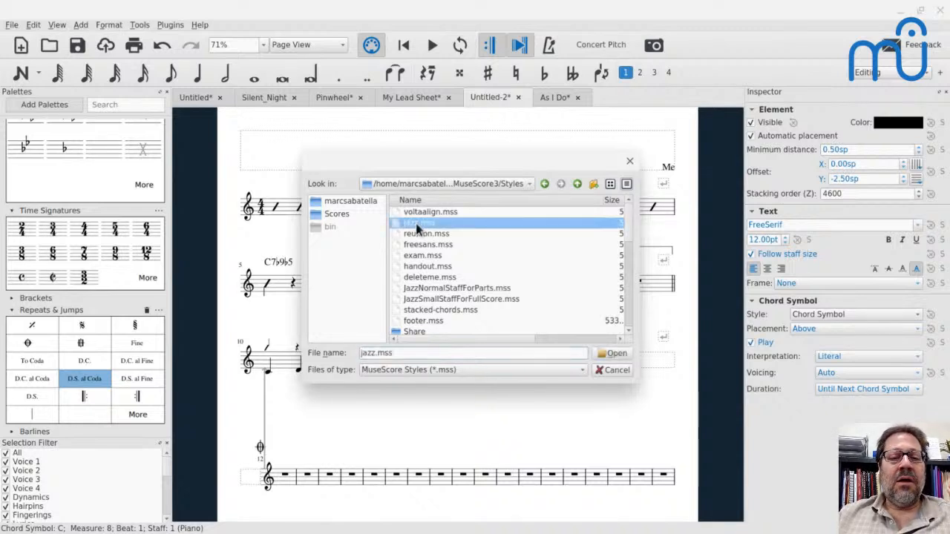
{"action": "left_click", "coordinate": [601, 354]}
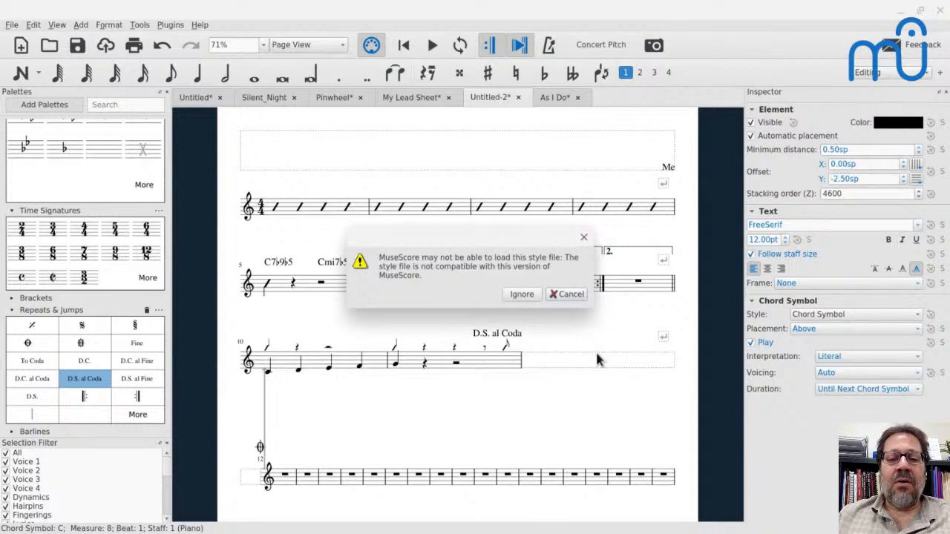
{"action": "left_click", "coordinate": [519, 295]}
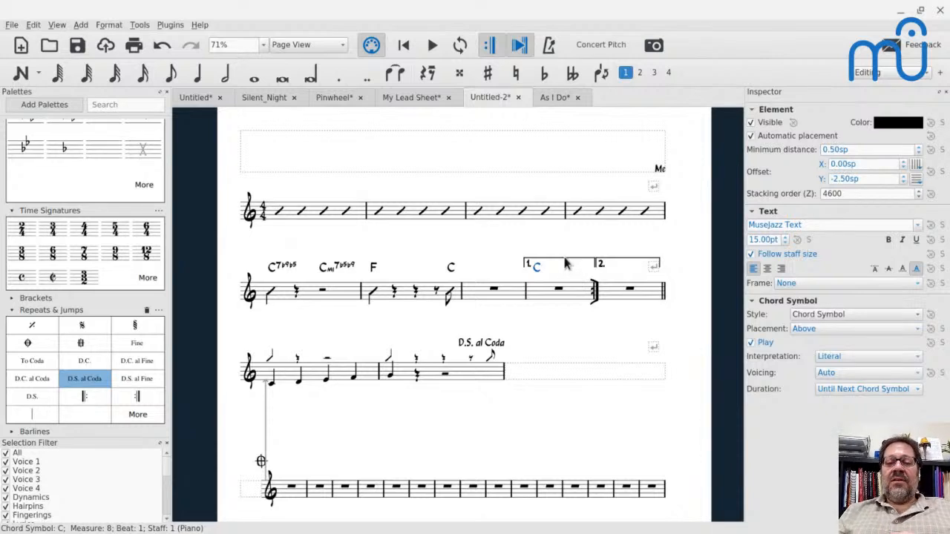
- Inspect the properties of the first-ending volta above the C chord symbol in measure 8
{"action": "left_click", "coordinate": [563, 261]}
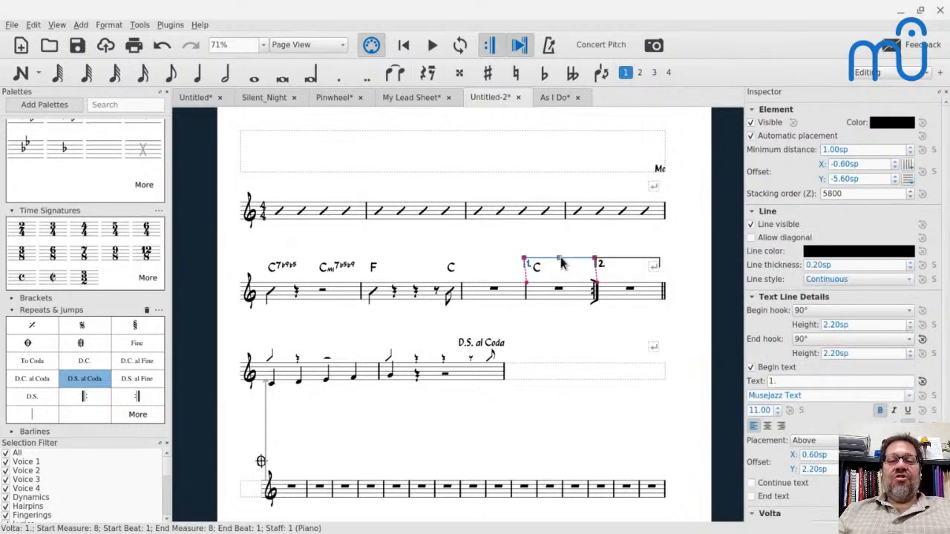
{"action": "left_click", "coordinate": [406, 244]}
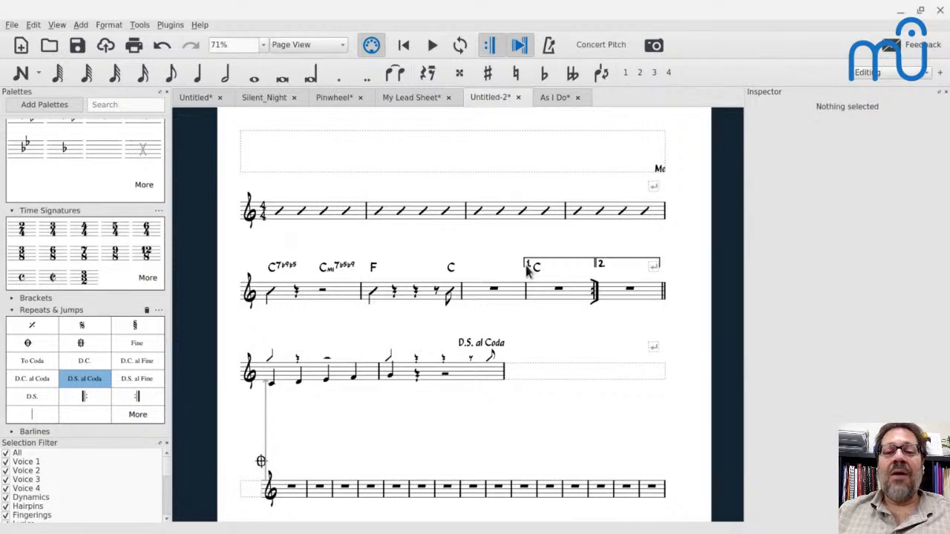
{"action": "left_click", "coordinate": [528, 268]}
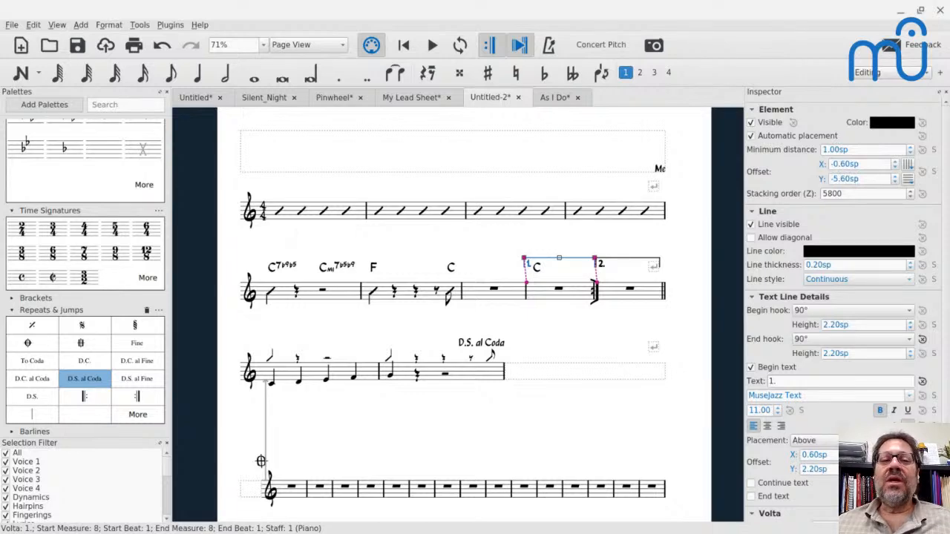
- Switch to the Pinwheel score and check its instrument and transposition in the Staff/Part Properties, closing them without changes
{"action": "left_click", "coordinate": [330, 98]}
{"action": "scroll", "coordinate": [338, 238], "scroll_direction": "left", "scroll_amount": 5}
{"action": "scroll", "coordinate": [338, 238], "scroll_direction": "up", "scroll_amount": 3}
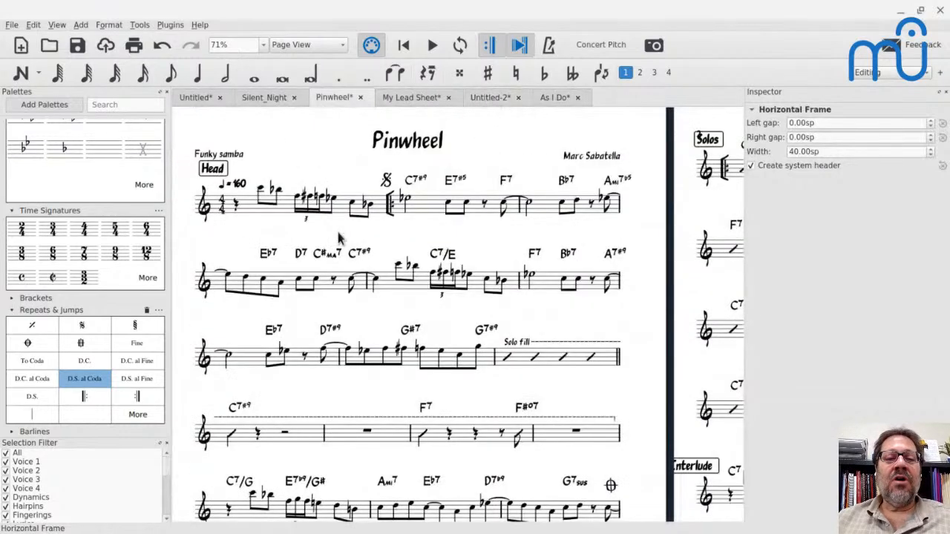
{"action": "right_click", "coordinate": [260, 214]}
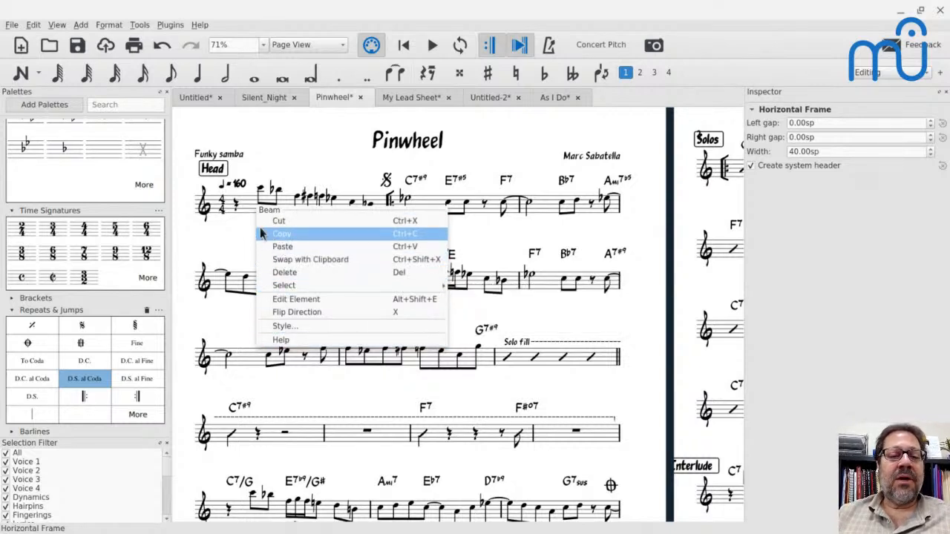
{"action": "left_click", "coordinate": [252, 210]}
{"action": "right_click", "coordinate": [249, 210]}
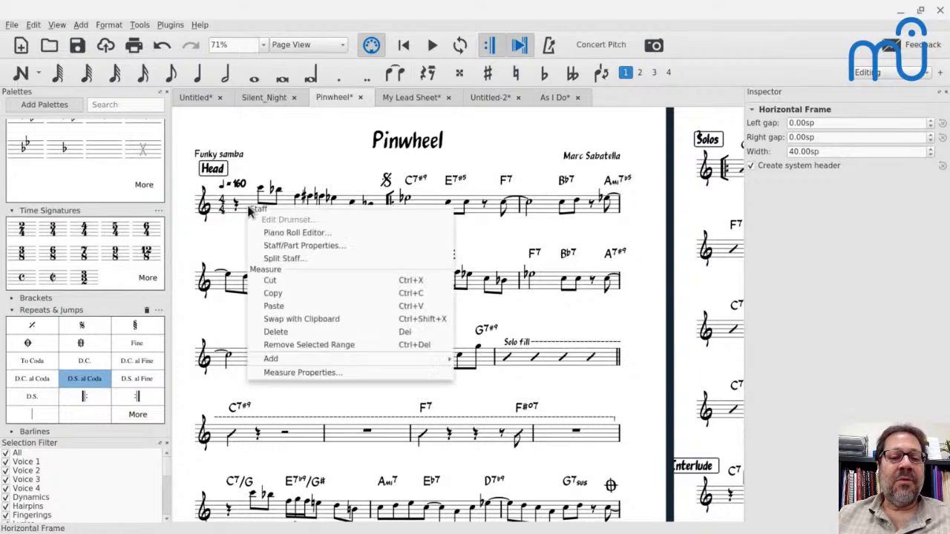
{"action": "left_click", "coordinate": [266, 248]}
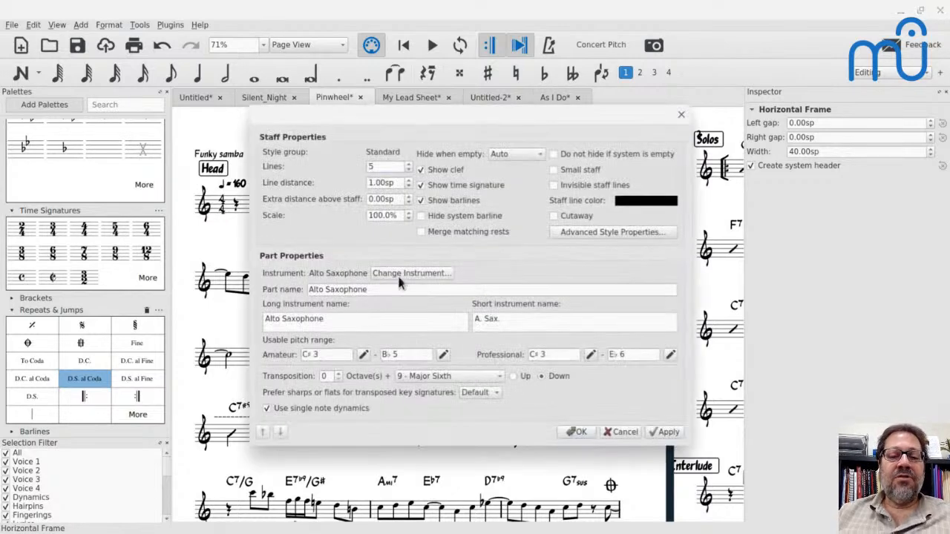
{"action": "left_click", "coordinate": [618, 432]}
- Add a Part Name text reading "E♭ Version" to Pinwheel's title frame, using a real flat sign, and align it to the top
{"action": "left_click", "coordinate": [244, 143]}
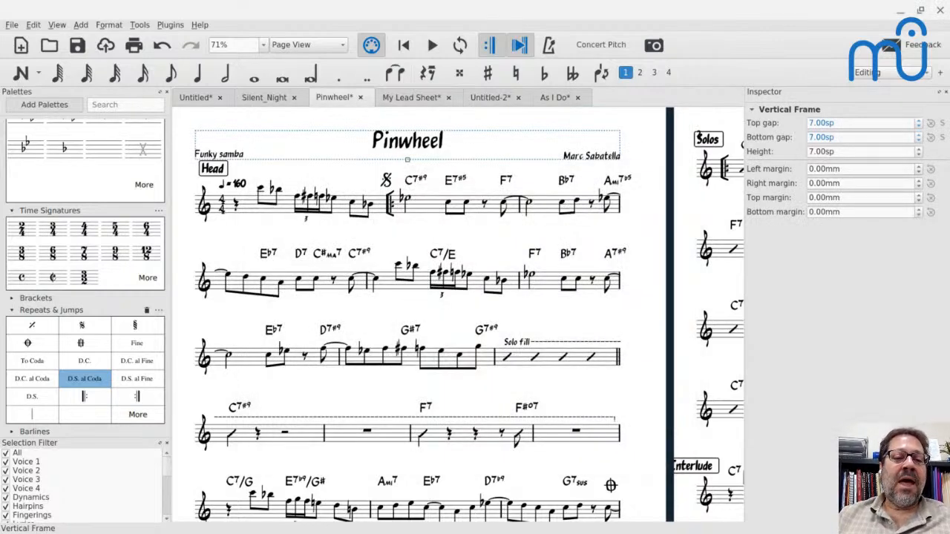
{"action": "right_click", "coordinate": [245, 144]}
{"action": "mouse_move", "coordinate": [297, 242]}
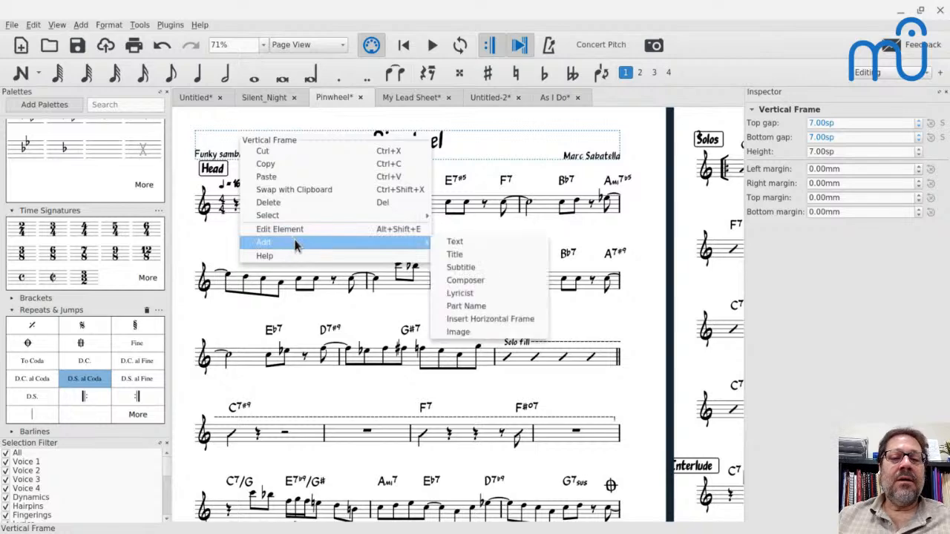
{"action": "left_click", "coordinate": [456, 310]}
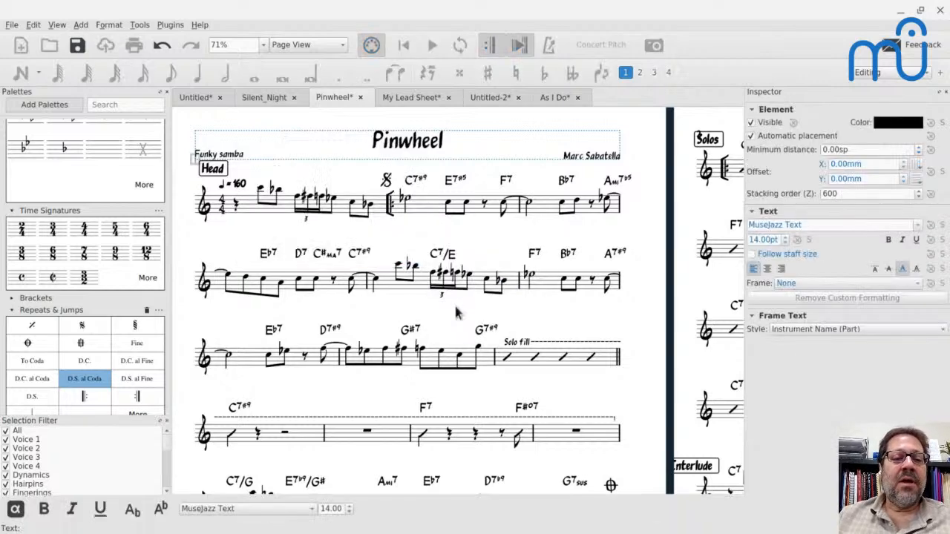
{"action": "type", "text": "Eb"}
{"action": "key", "text": "BackSpace"}
{"action": "key", "text": "F2"}
{"action": "key", "text": "ctrl+shift+b"}
{"action": "type", "text": "Version"}
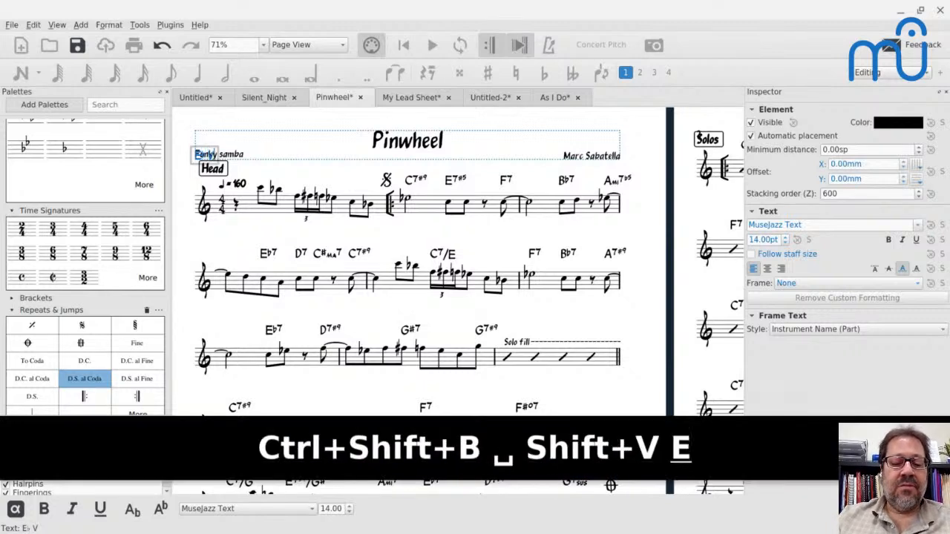
{"action": "key", "text": "Escape"}
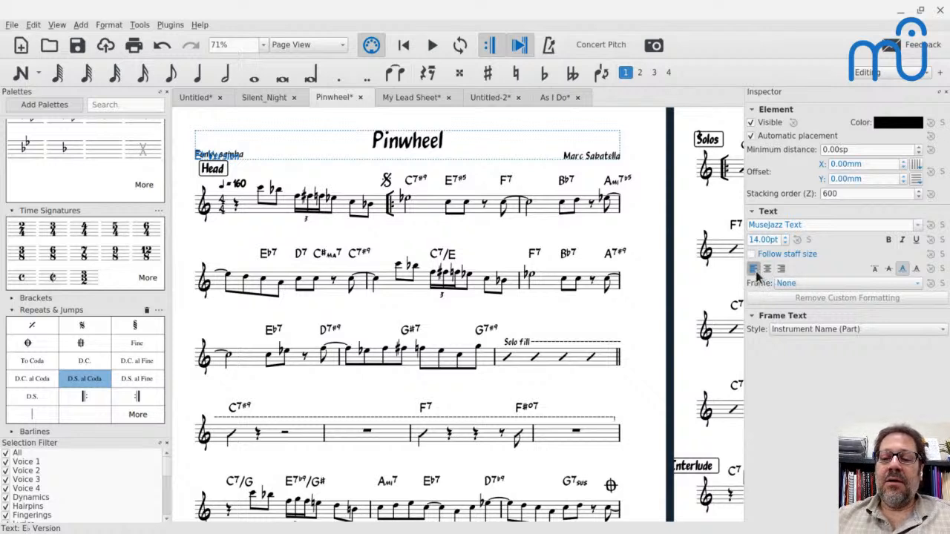
{"action": "left_click", "coordinate": [874, 269]}
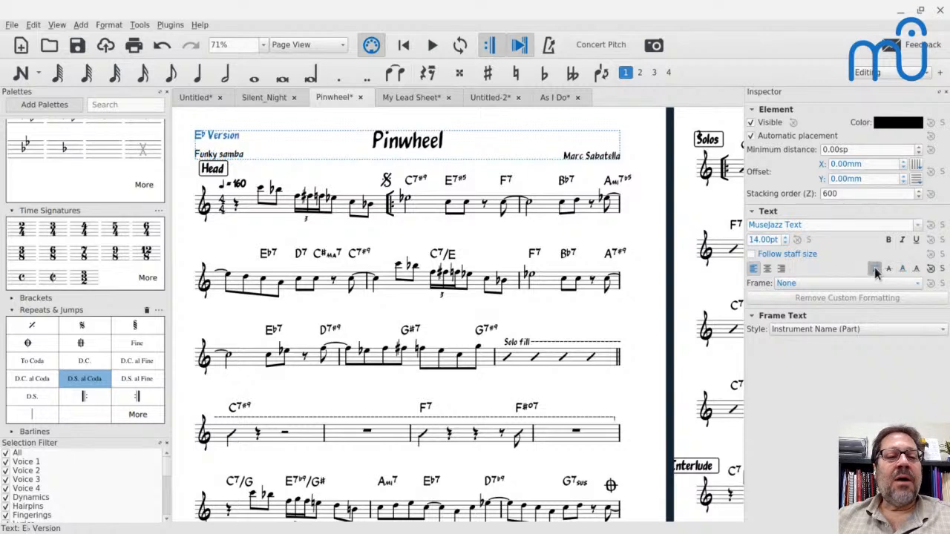
- Try inserting a flat sign and a sharp sign before "Version" in the part name text, deleting each one
{"action": "double_click", "coordinate": [226, 141]}
{"action": "key", "text": "Left"}
{"action": "key", "text": "Left"}
{"action": "key", "text": "Left"}
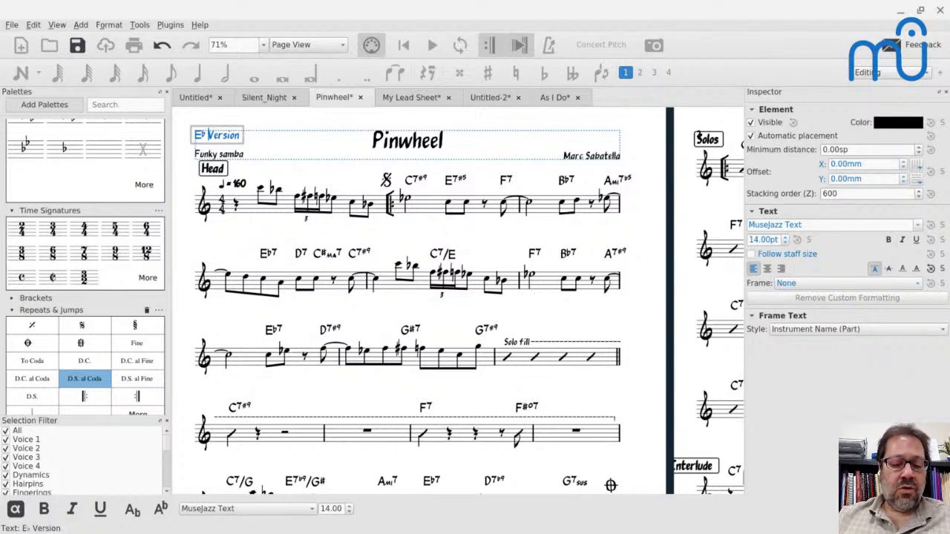
{"action": "key", "text": "ctrl+shift+b"}
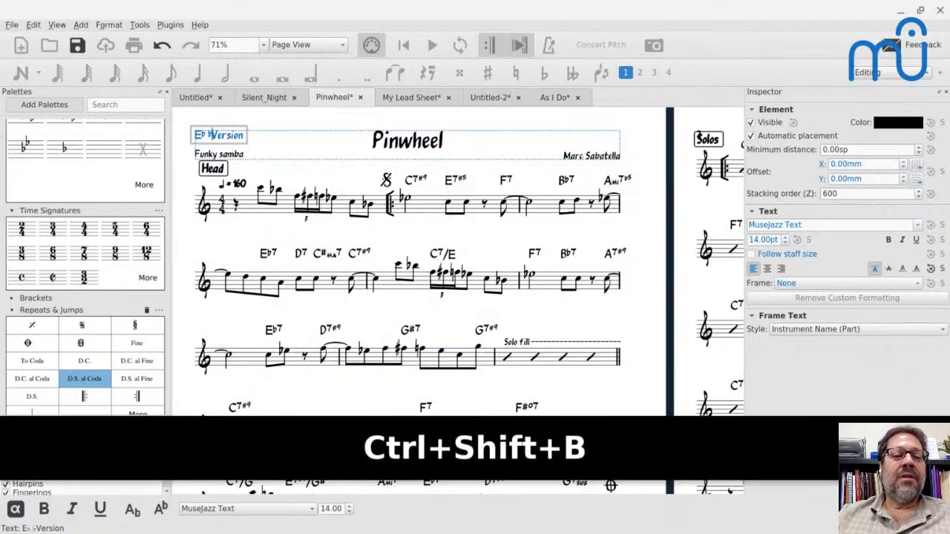
{"action": "key", "text": "BackSpace"}
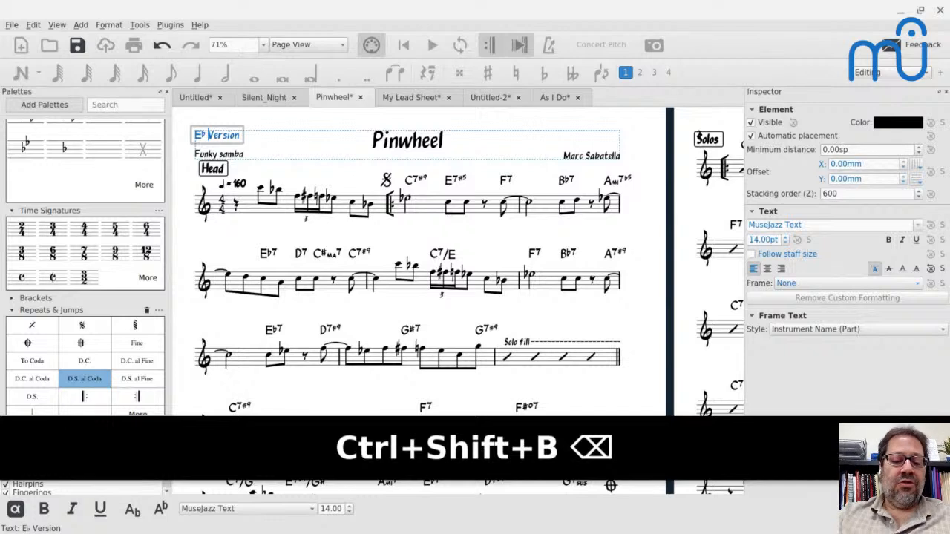
{"action": "key", "text": "ctrl+shift+numbersign"}
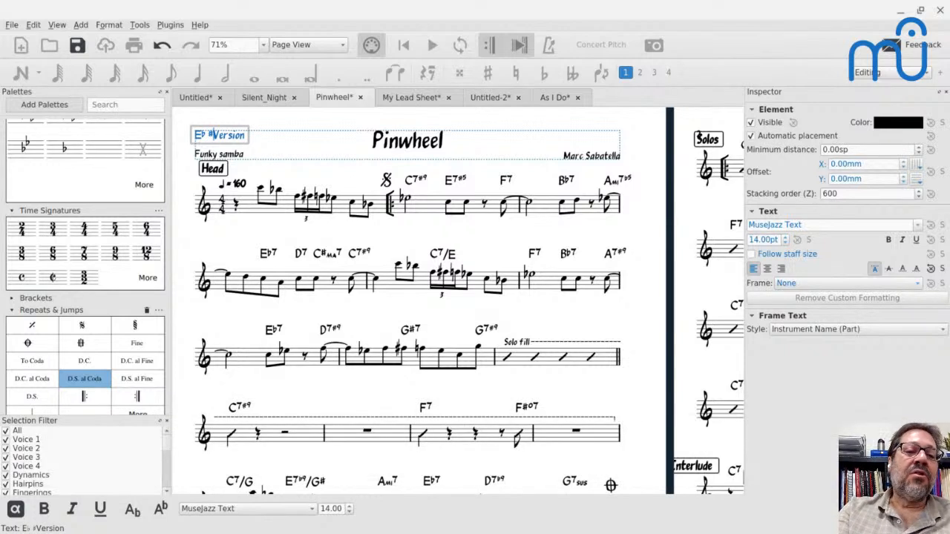
{"action": "key", "text": "BackSpace"}
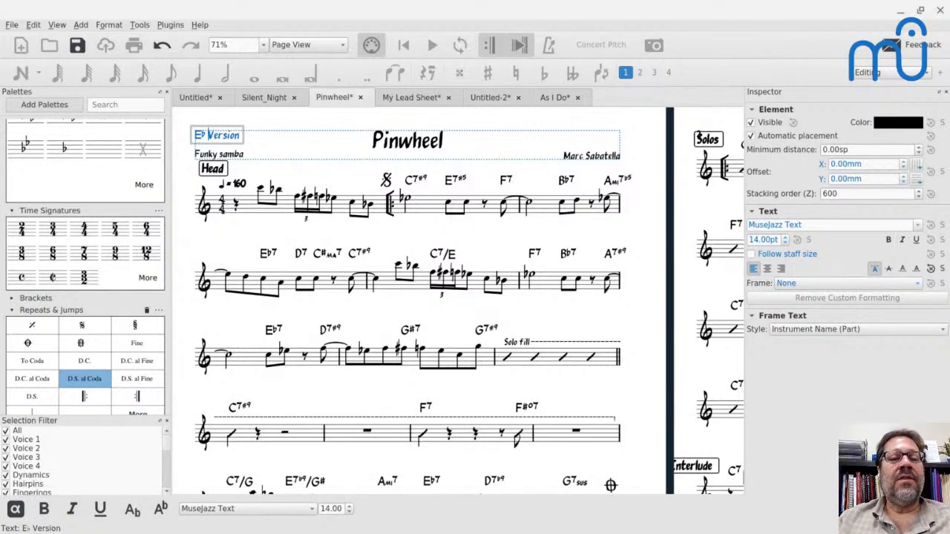
{"action": "key", "text": "Escape"}
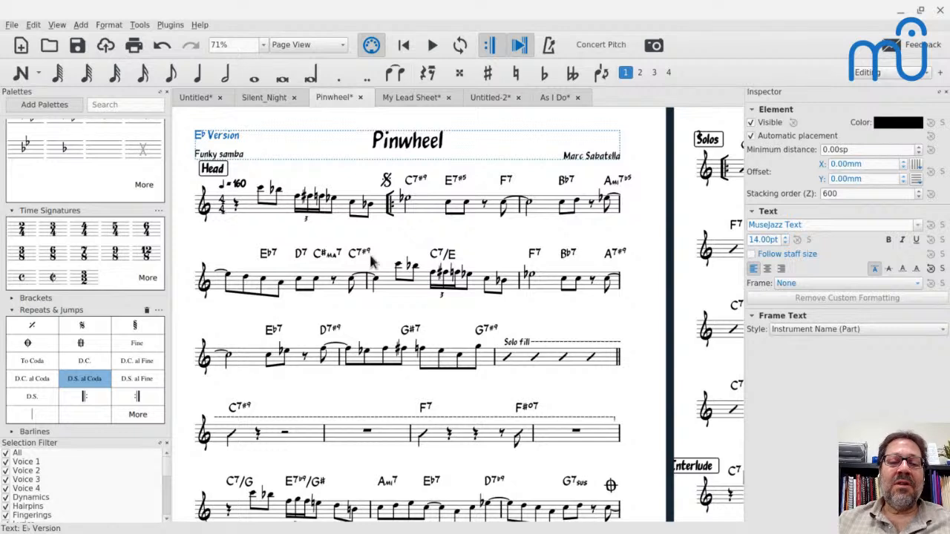
- Open the G#7 chord symbol in measure 8 for editing to view its spelling, and leave edit mode
{"action": "scroll", "coordinate": [372, 259], "scroll_direction": "down", "scroll_amount": 2}
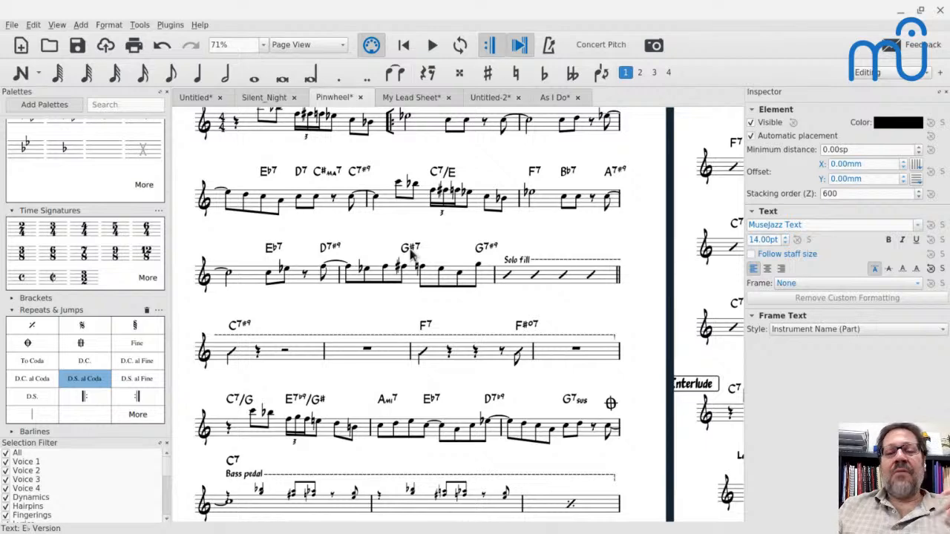
{"action": "key", "text": "Escape"}
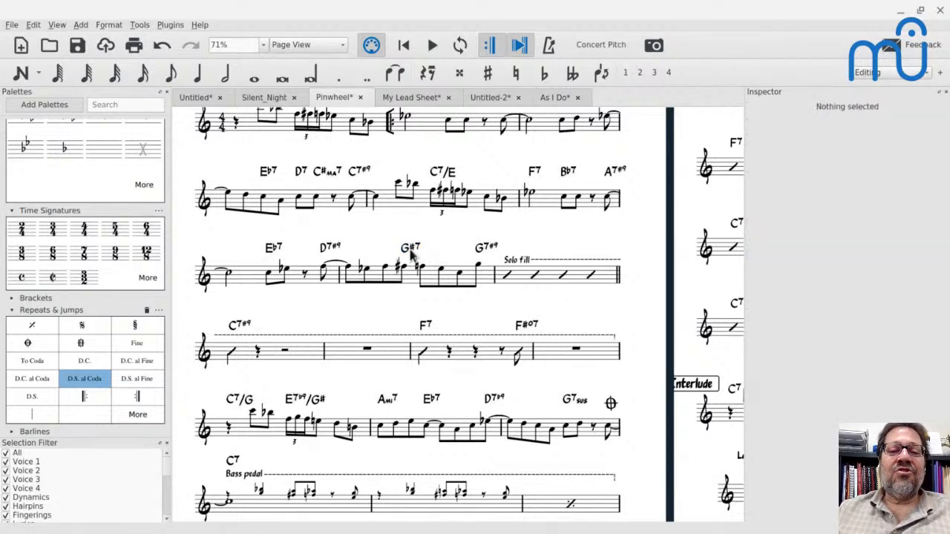
{"action": "double_click", "coordinate": [413, 251]}
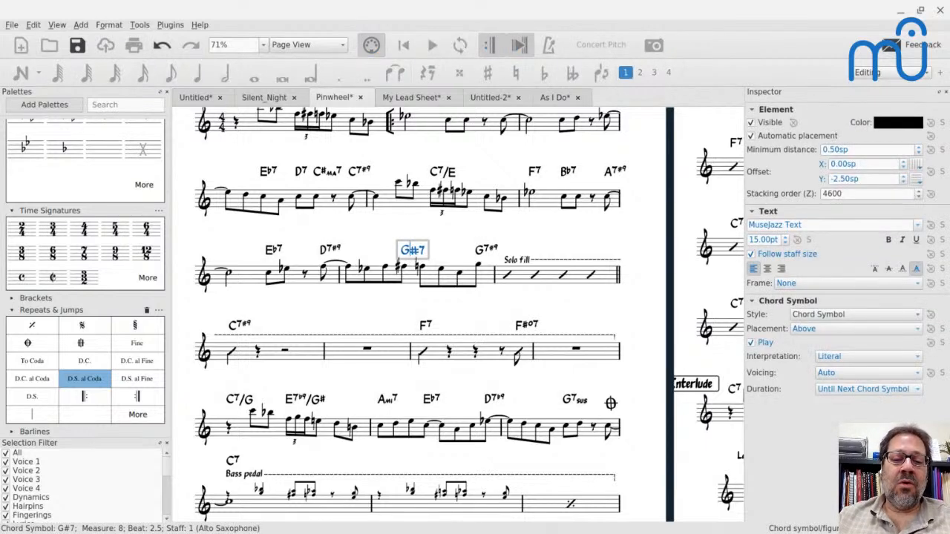
{"action": "key", "text": "Escape"}
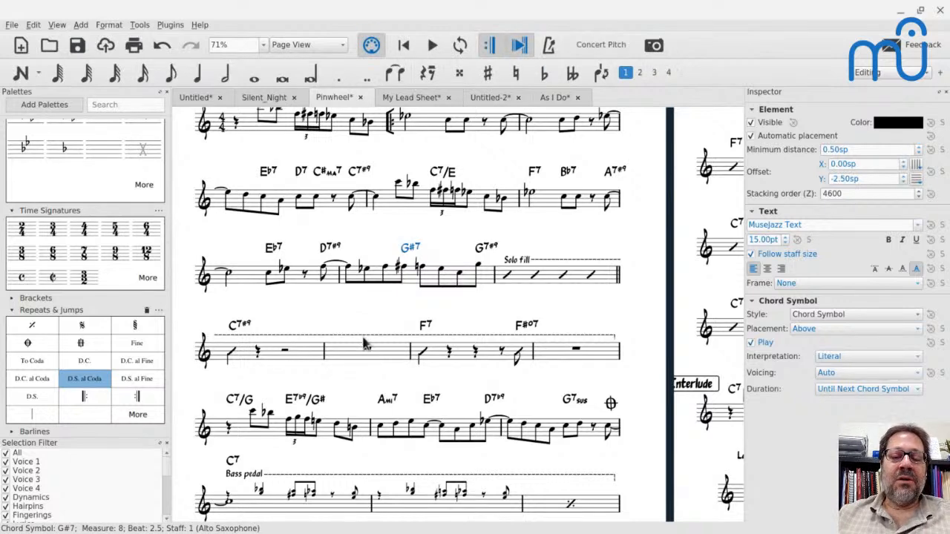
- Examine the Pinwheel lead sheet's layout across both pages, including the voltas, solo section, interlude and coda
{"action": "scroll", "coordinate": [492, 356], "scroll_direction": "right", "scroll_amount": 5}
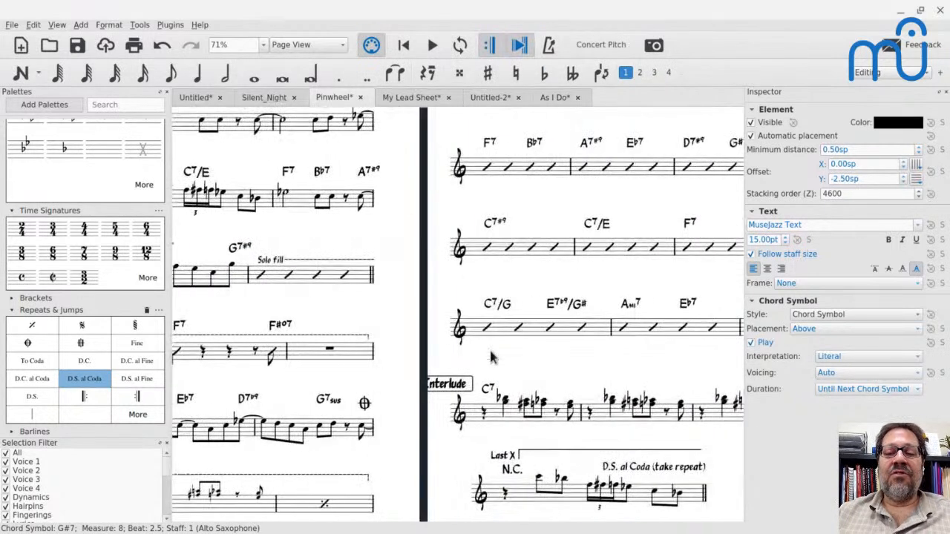
{"action": "scroll", "coordinate": [492, 356], "scroll_direction": "left", "scroll_amount": 4}
{"action": "scroll", "coordinate": [455, 216], "scroll_direction": "up", "scroll_amount": 3}
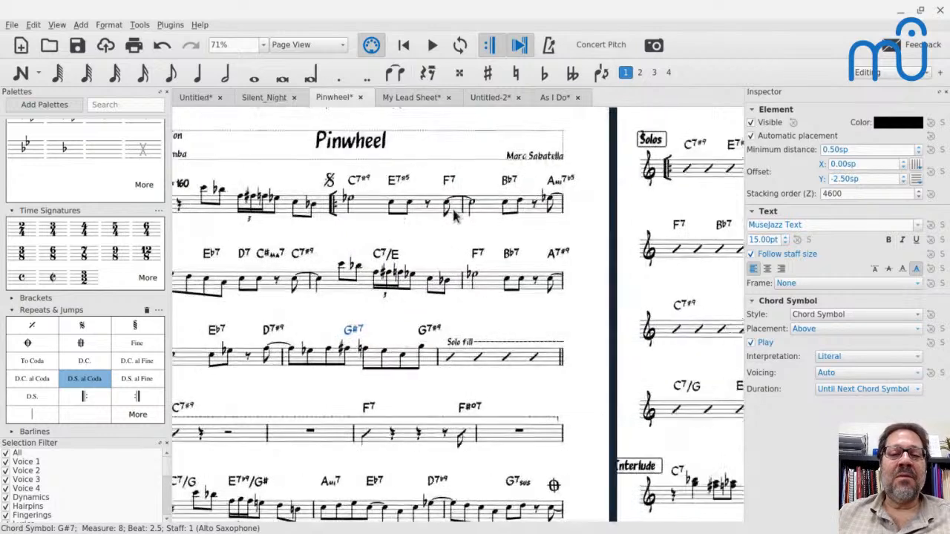
{"action": "scroll", "coordinate": [455, 215], "scroll_direction": "right", "scroll_amount": 3}
{"action": "scroll", "coordinate": [455, 215], "scroll_direction": "left", "scroll_amount": 4}
{"action": "scroll", "coordinate": [455, 215], "scroll_direction": "down", "scroll_amount": 5}
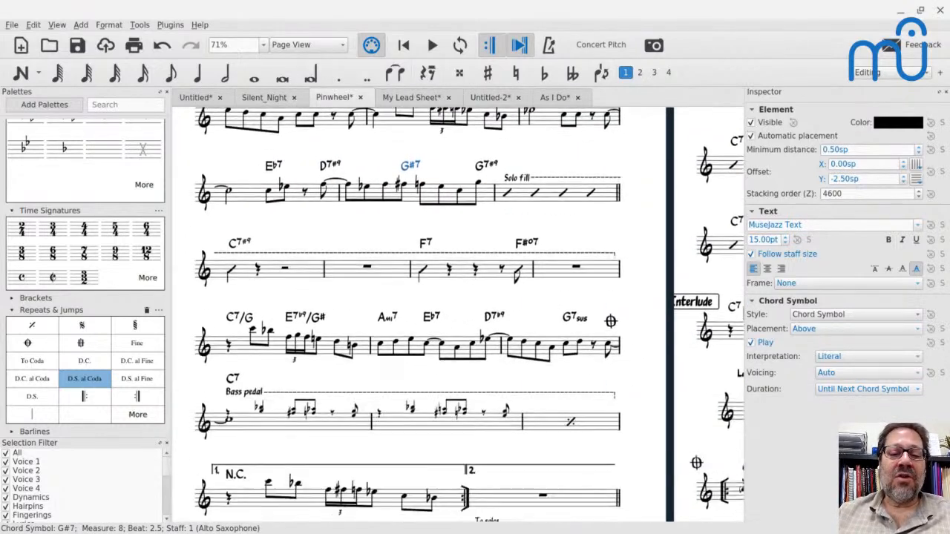
{"action": "scroll", "coordinate": [455, 311], "scroll_direction": "down", "scroll_amount": 1}
{"action": "scroll", "coordinate": [454, 312], "scroll_direction": "right", "scroll_amount": 10}
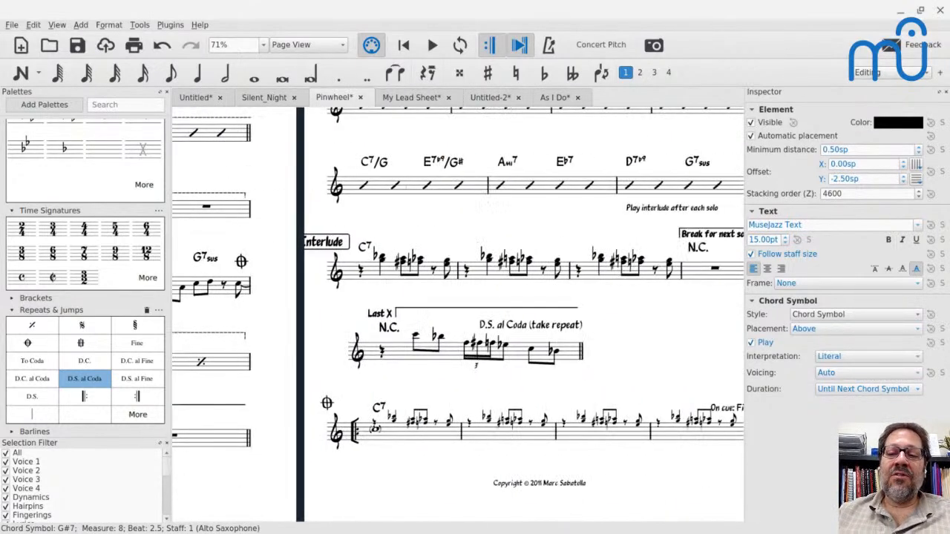
{"action": "scroll", "coordinate": [455, 311], "scroll_direction": "left", "scroll_amount": 9}
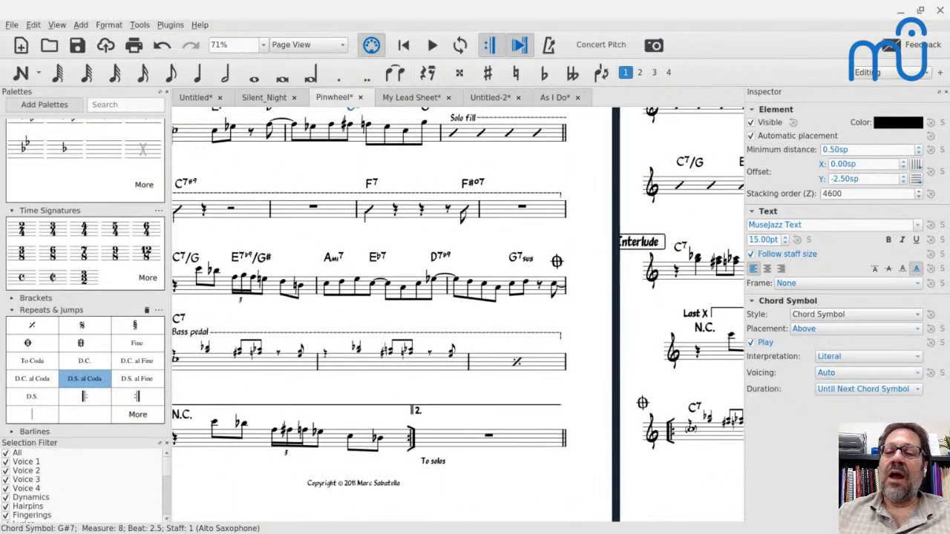
{"action": "scroll", "coordinate": [454, 311], "scroll_direction": "up", "scroll_amount": 1}
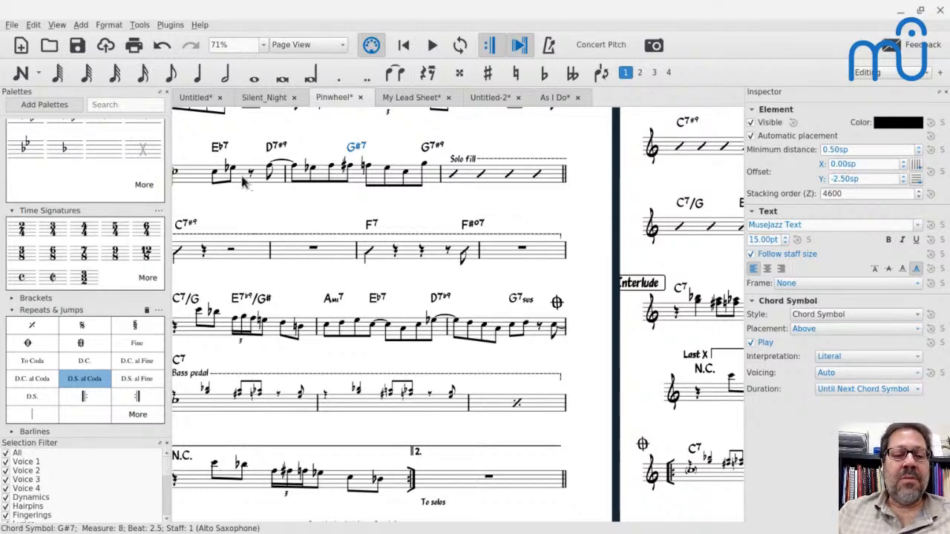
- Try to add a Tenor Saxophone from the Woodwinds to Pinwheel's instruments
{"action": "key", "text": "i"}
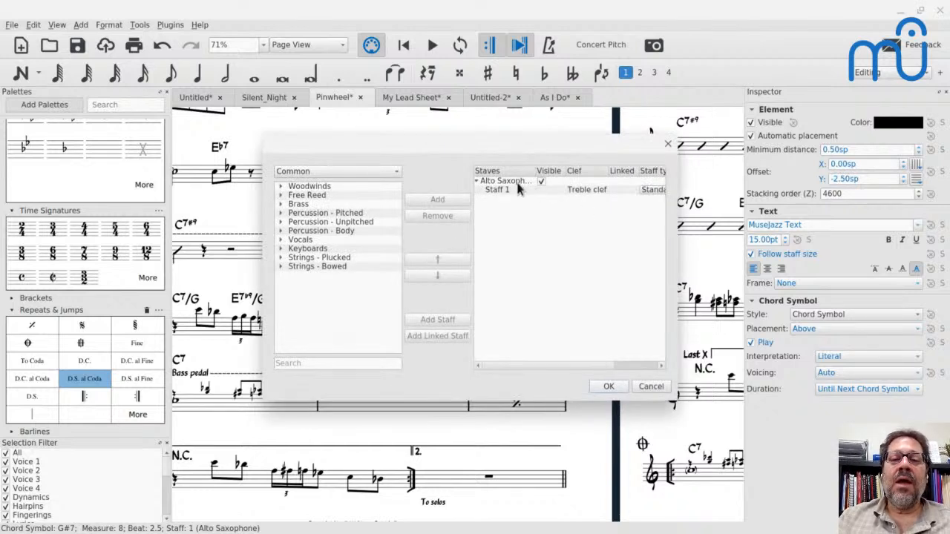
{"action": "left_click", "coordinate": [282, 187]}
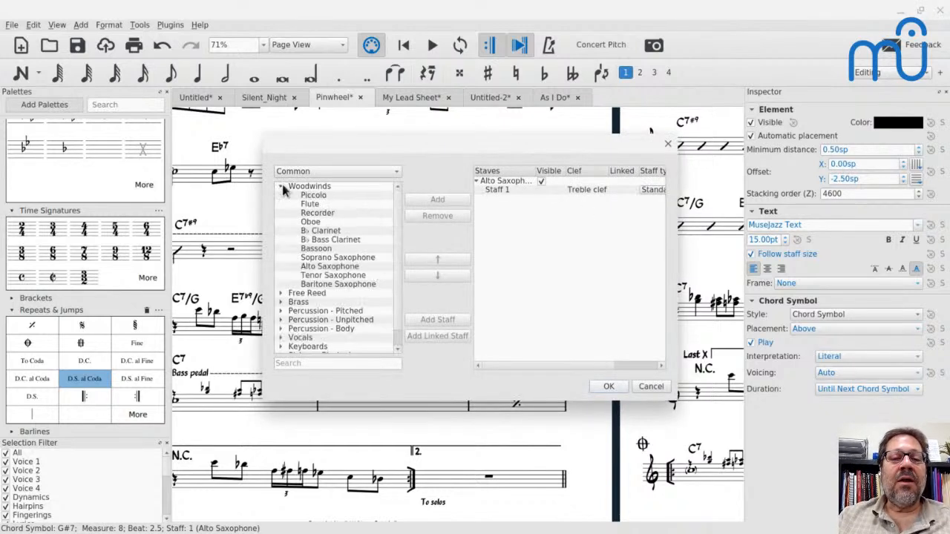
{"action": "left_click", "coordinate": [324, 276]}
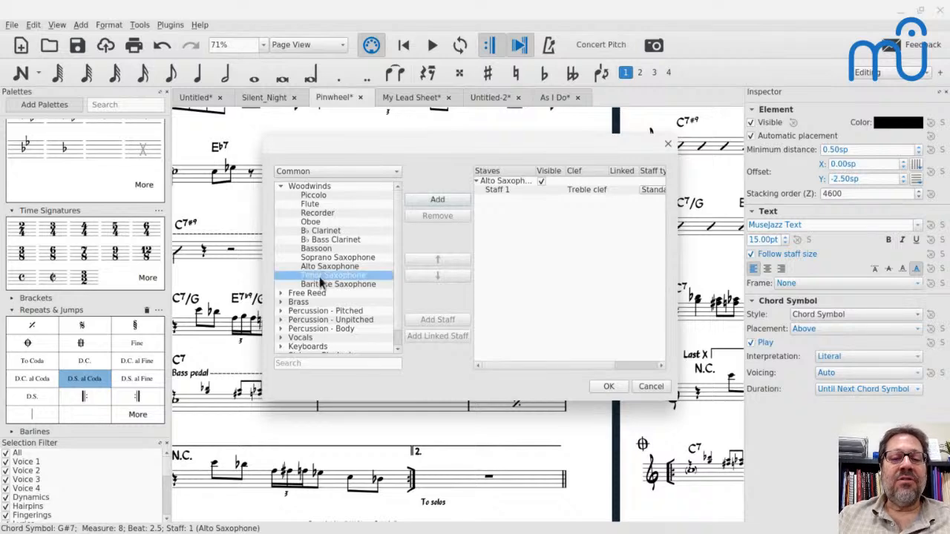
{"action": "left_click", "coordinate": [607, 388]}
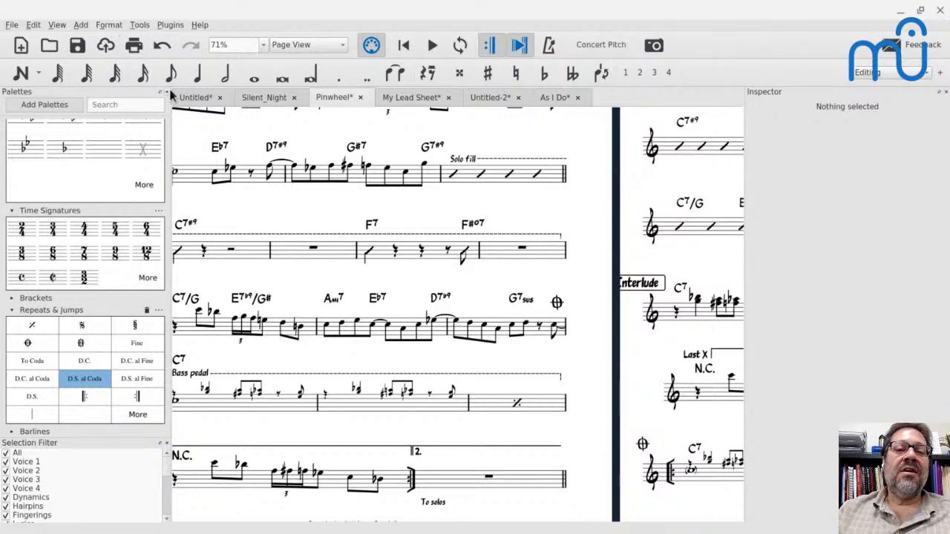
{"action": "scroll", "coordinate": [267, 216], "scroll_direction": "up", "scroll_amount": 5}
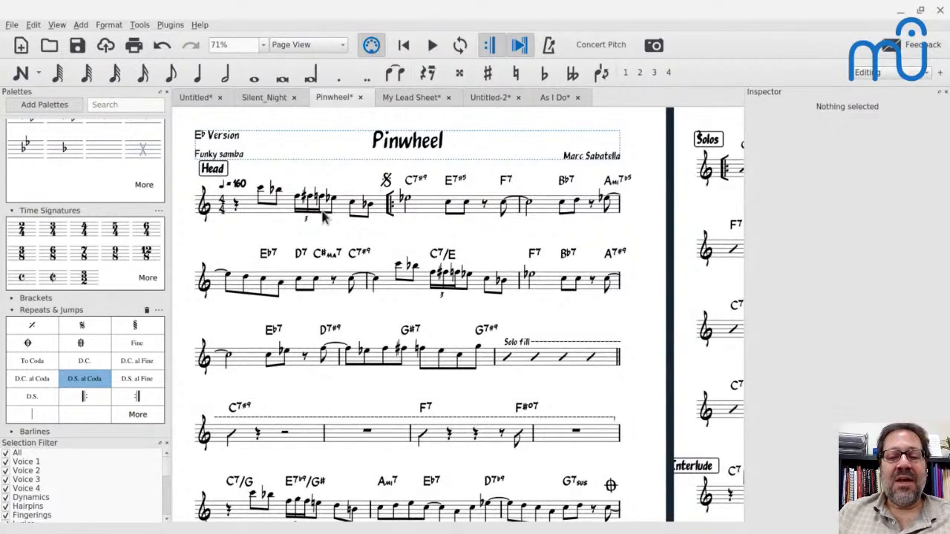
{"action": "scroll", "coordinate": [323, 215], "scroll_direction": "down", "scroll_amount": 1}
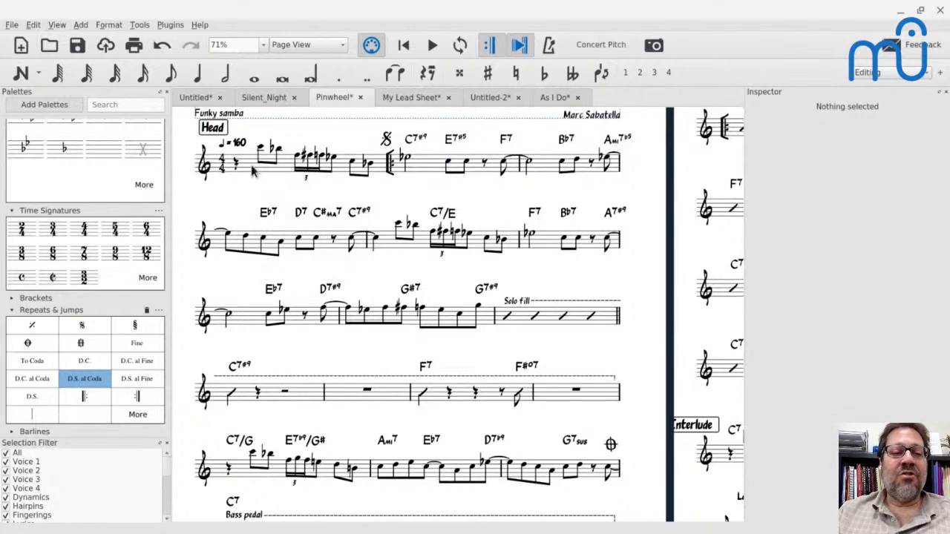
- Review the Page and Score style settings, checking the options for hiding empty staves
{"action": "left_click", "coordinate": [109, 25]}
{"action": "left_click", "coordinate": [115, 44]}
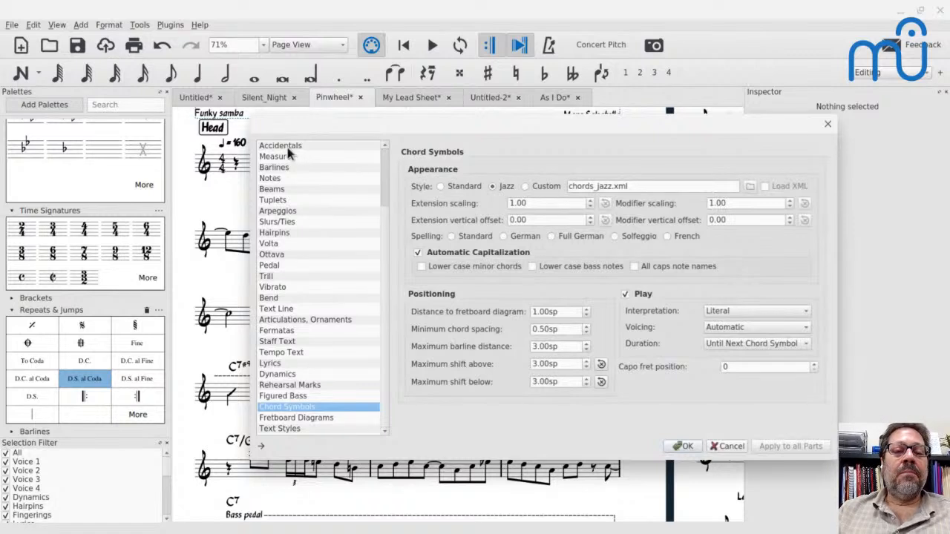
{"action": "scroll", "coordinate": [296, 212], "scroll_direction": "up", "scroll_amount": 3}
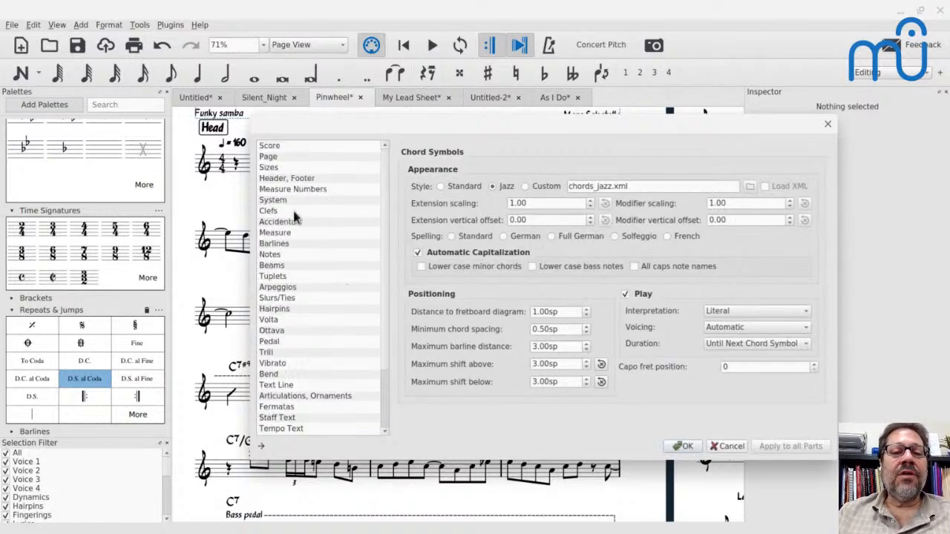
{"action": "left_click", "coordinate": [268, 159]}
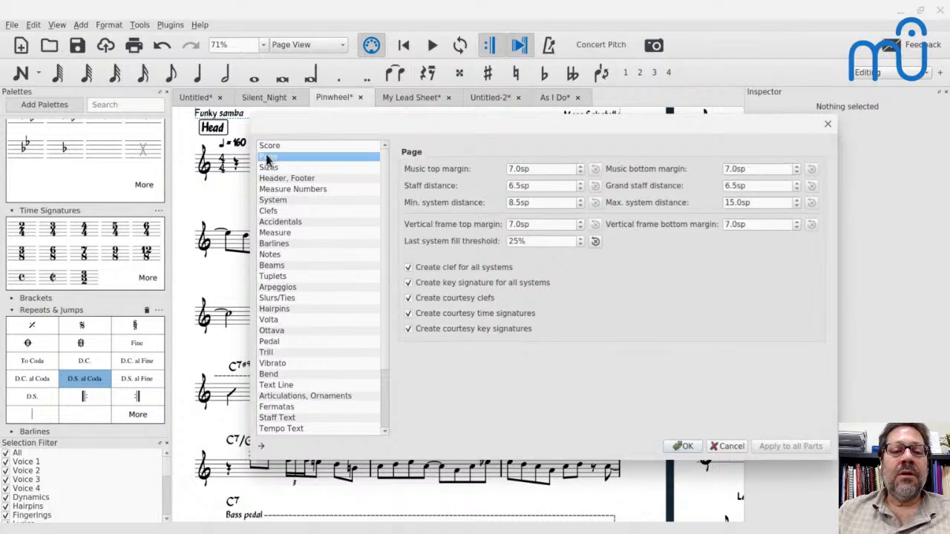
{"action": "left_click", "coordinate": [268, 147]}
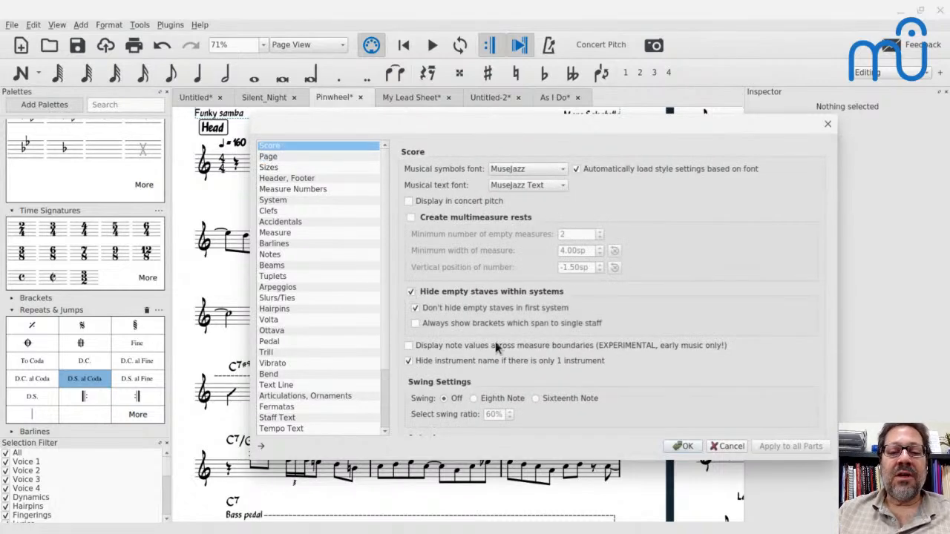
{"action": "left_click", "coordinate": [690, 446]}
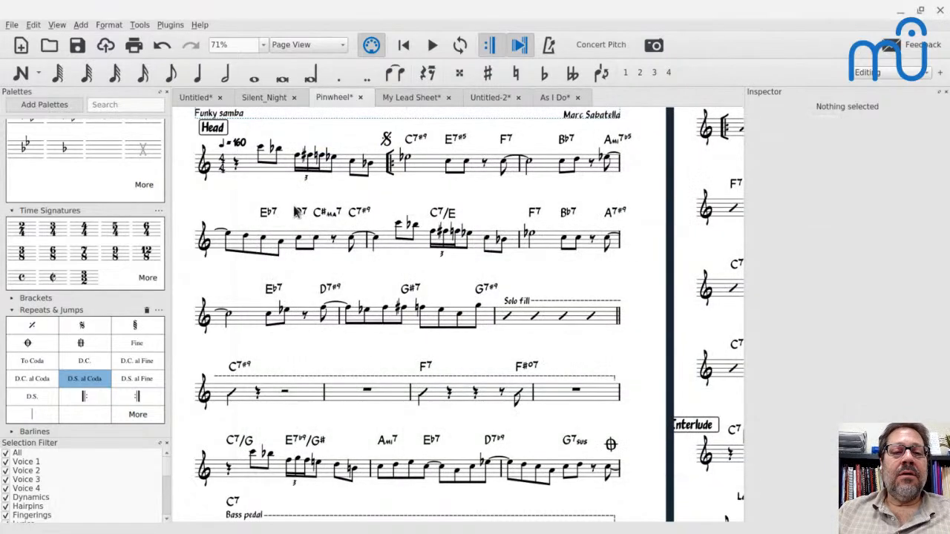
- Add a Tenor Saxophone to Pinwheel's instruments below the Alto Saxophone
{"action": "scroll", "coordinate": [297, 213], "scroll_direction": "up", "scroll_amount": 1}
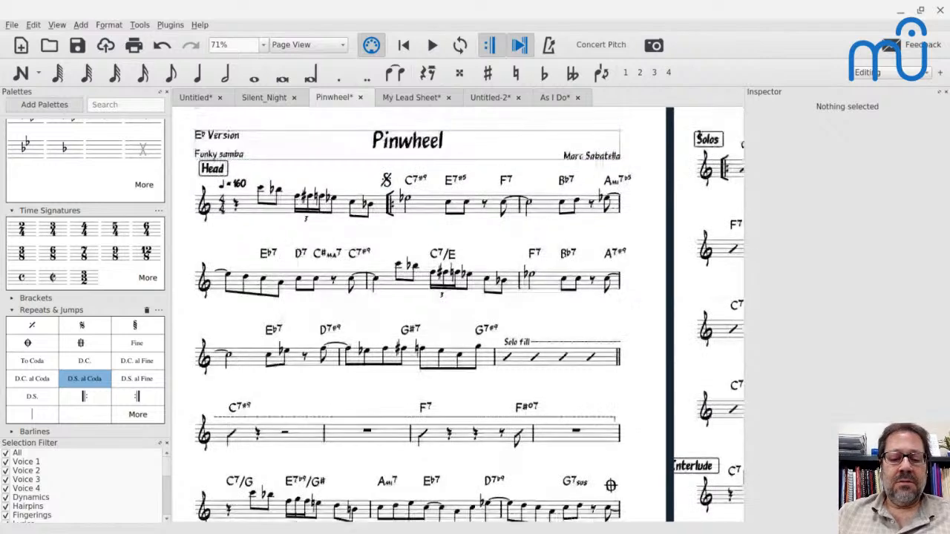
{"action": "key", "text": "i"}
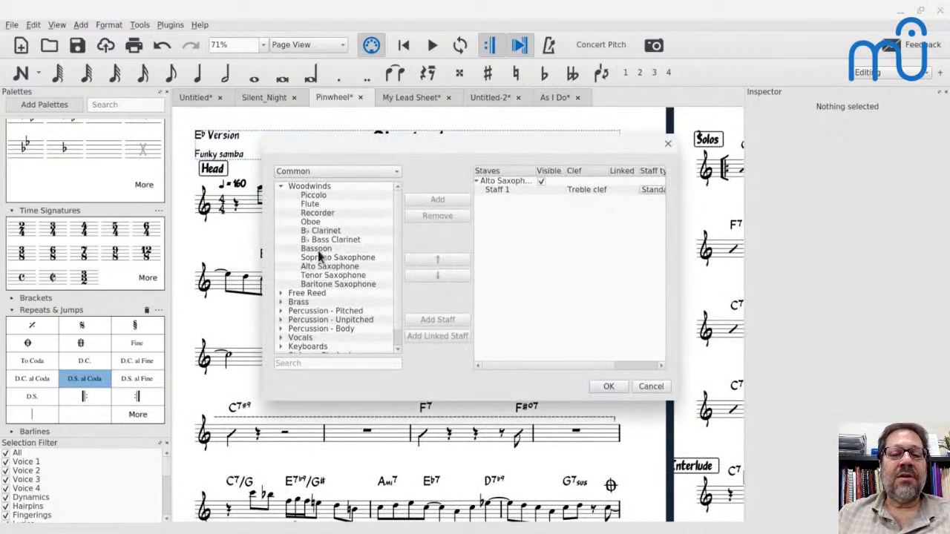
{"action": "double_click", "coordinate": [319, 275]}
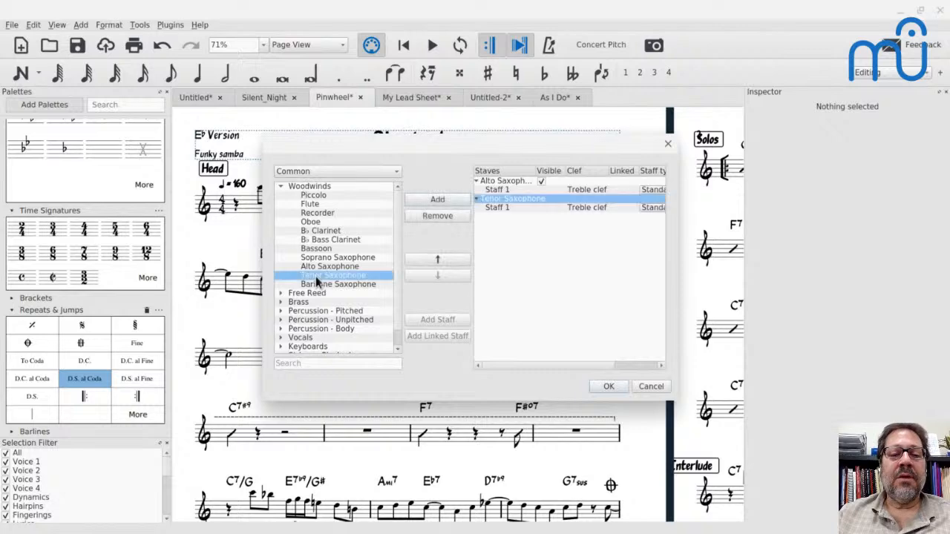
{"action": "left_click", "coordinate": [608, 386]}
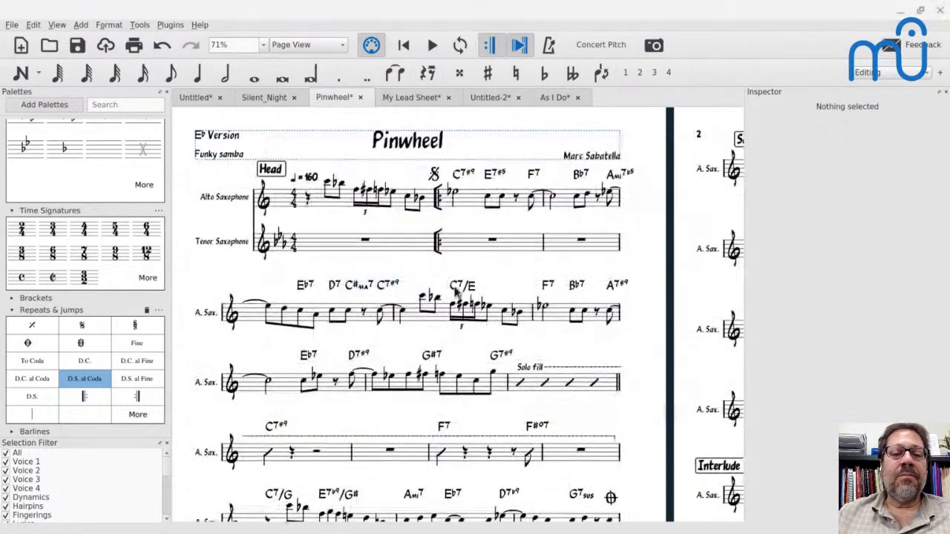
- Turn off hiding empty staves within systems in the Score style settings
{"action": "left_click", "coordinate": [109, 25]}
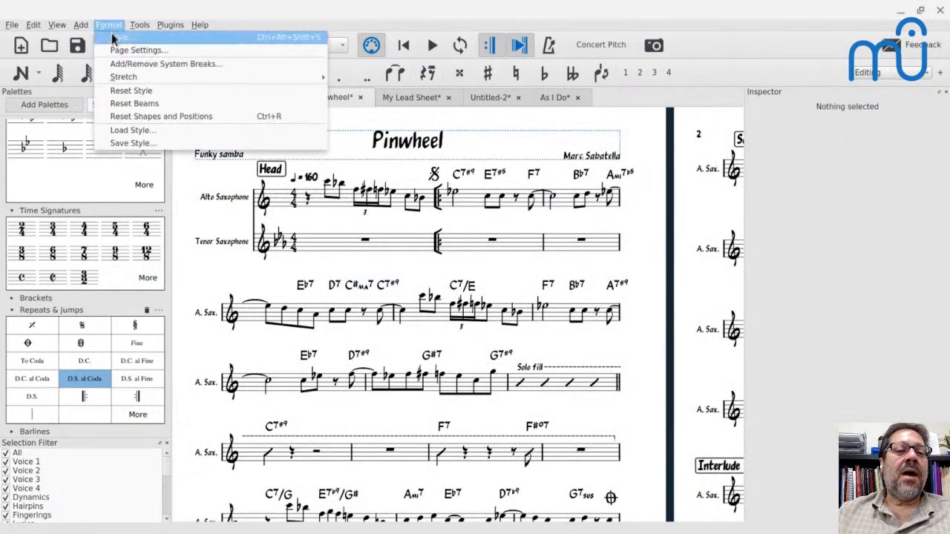
{"action": "left_click", "coordinate": [112, 37]}
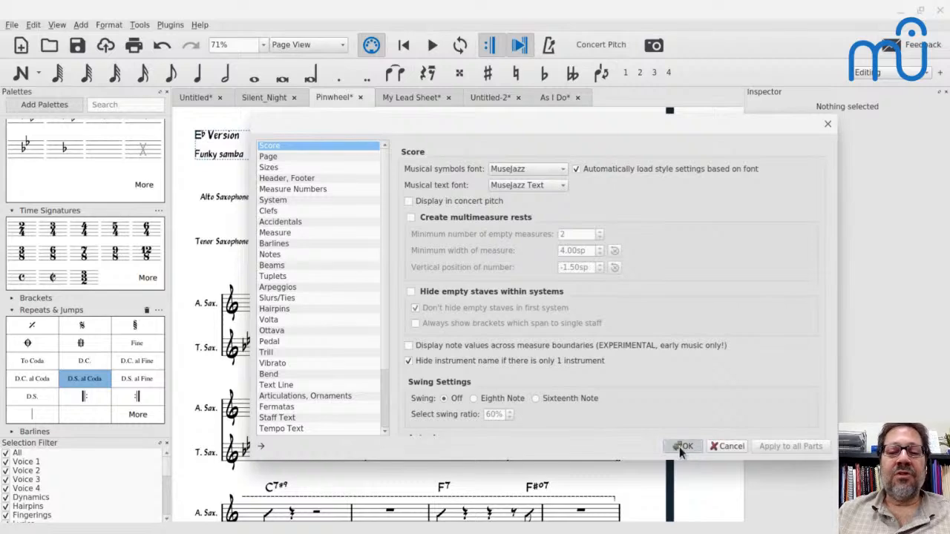
{"action": "left_click", "coordinate": [683, 446]}
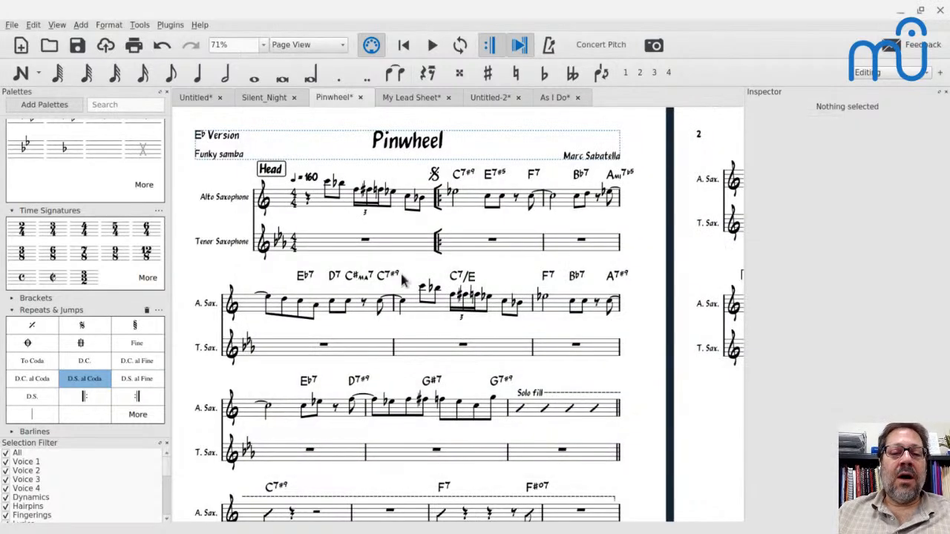
- Copy the entire Alto Saxophone staff into the Tenor Saxophone staff from measure 1 and transpose the copy down an octave
{"action": "left_click", "coordinate": [308, 199]}
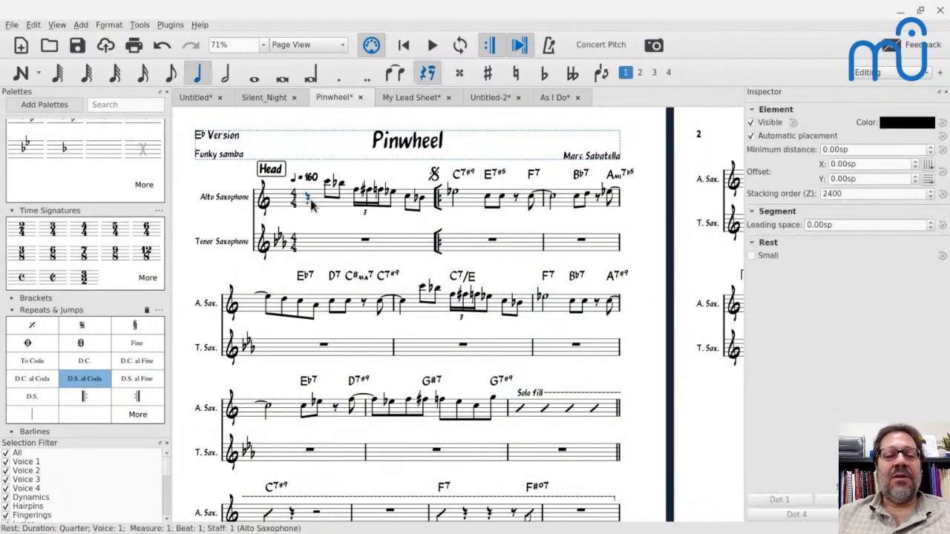
{"action": "key", "text": "ctrl+shift+End"}
{"action": "key", "text": "ctrl+c"}
{"action": "key", "text": "Home"}
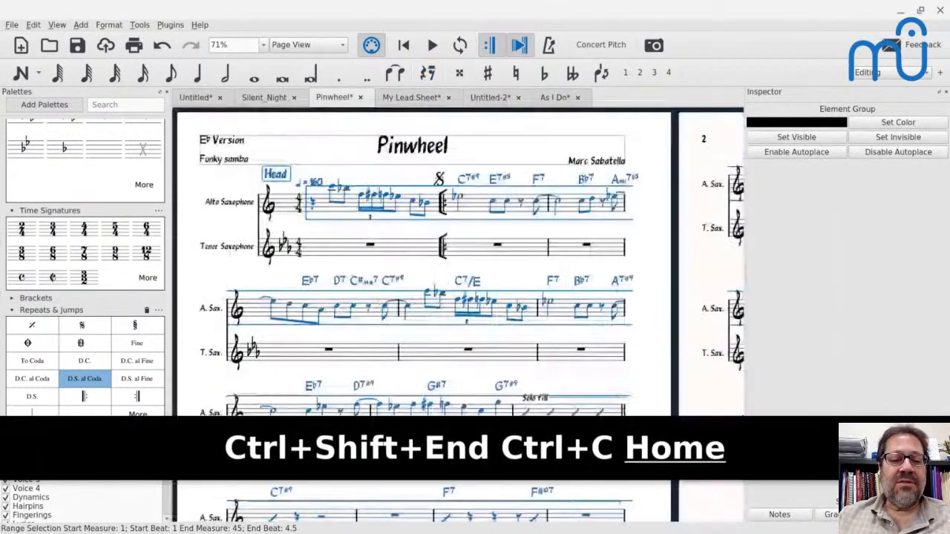
{"action": "left_click", "coordinate": [330, 249]}
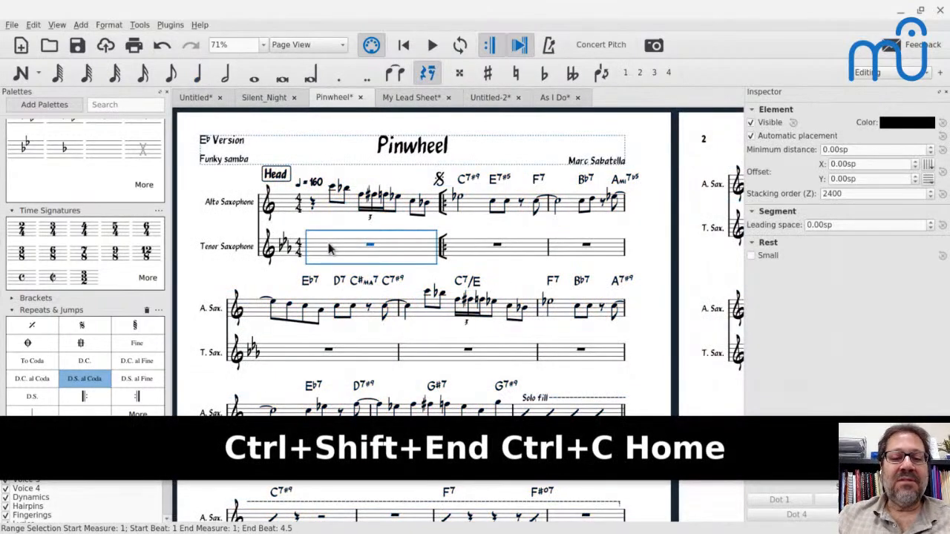
{"action": "key", "text": "ctrl+v"}
{"action": "key", "text": "ctrl+Down"}
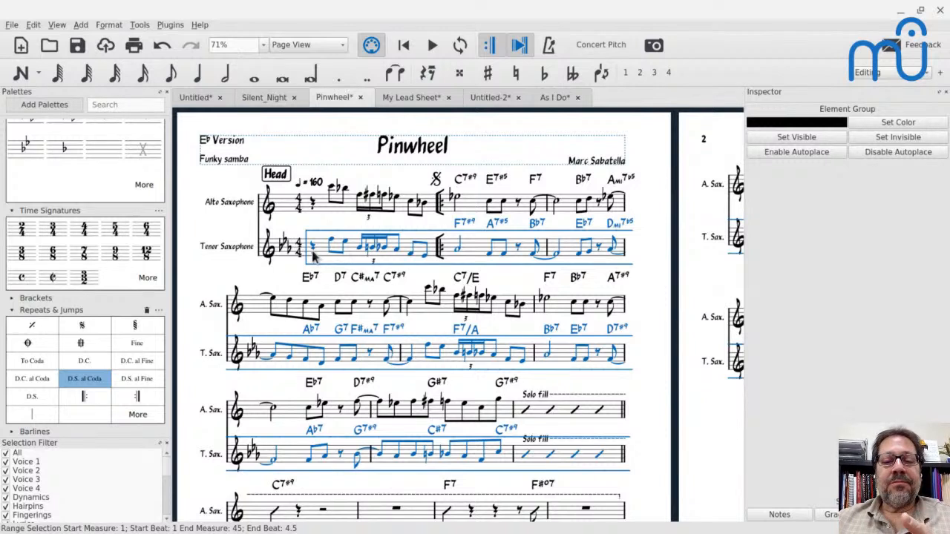
- Generate separate Alto Saxophone and Tenor Saxophone parts from the score
{"action": "key", "text": "alt+f"}
{"action": "key", "text": "Up"}
{"action": "key", "text": "Up"}
{"action": "key", "text": "Up"}
{"action": "key", "text": "Up"}
{"action": "key", "text": "Return"}
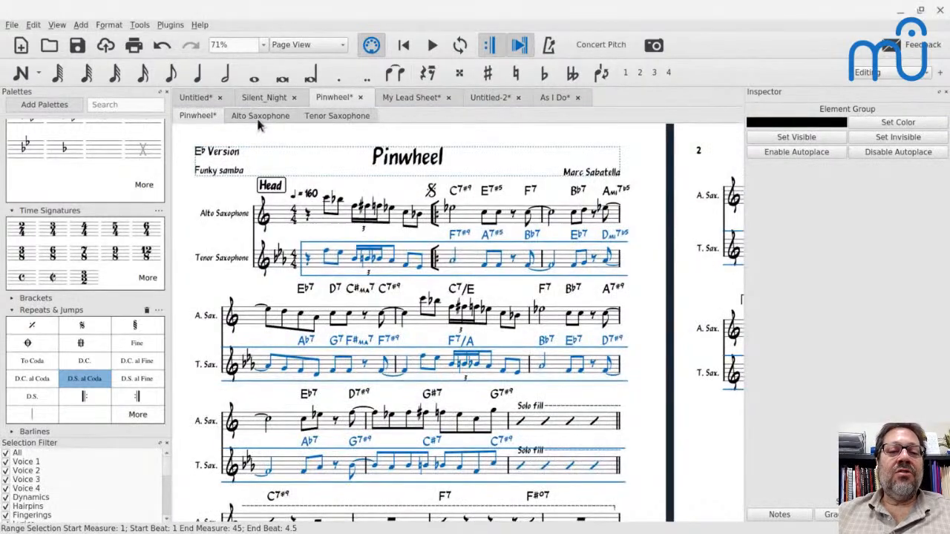
- Examine the layout of the whole Alto Saxophone part and return to the main score
{"action": "left_click", "coordinate": [260, 117]}
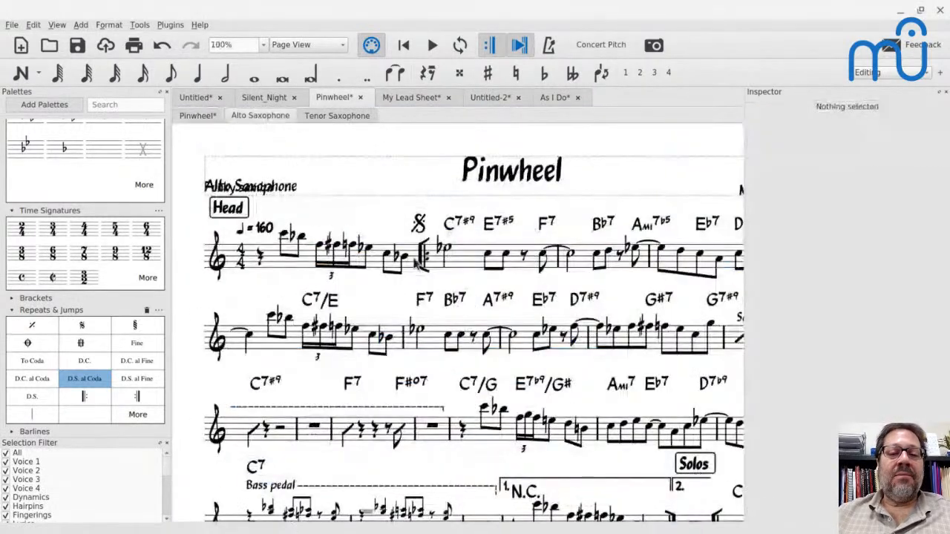
{"action": "scroll", "coordinate": [330, 197], "scroll_direction": "down", "scroll_amount": 6, "text": "ctrl"}
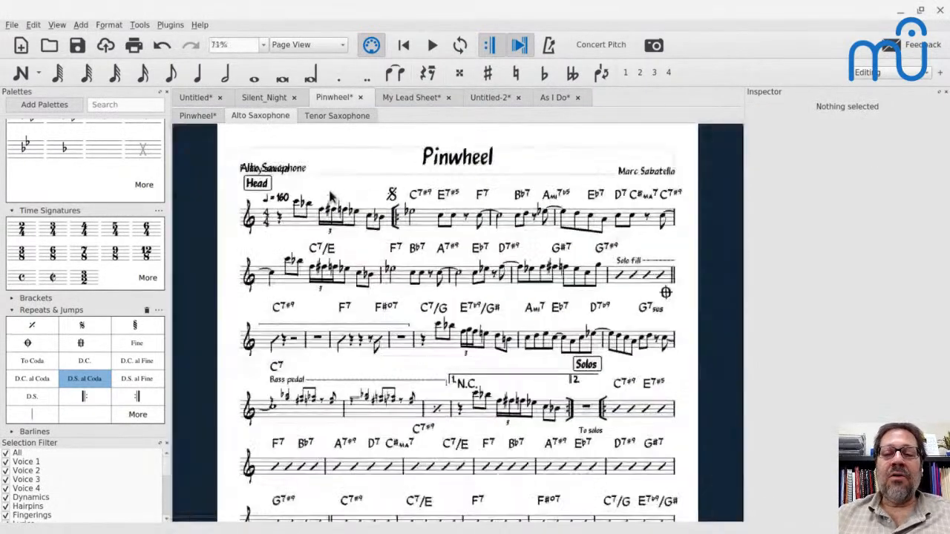
{"action": "scroll", "coordinate": [331, 195], "scroll_direction": "down", "scroll_amount": 3}
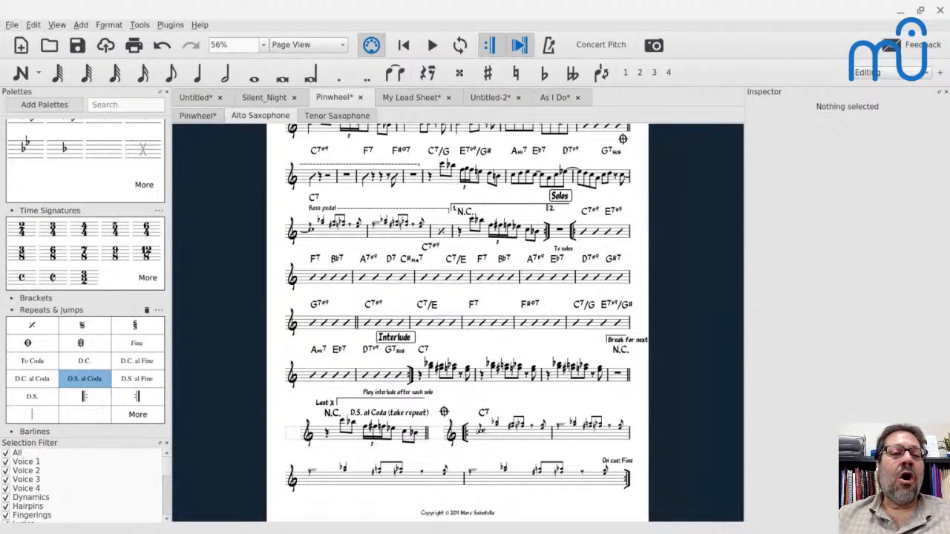
{"action": "left_click", "coordinate": [194, 116]}
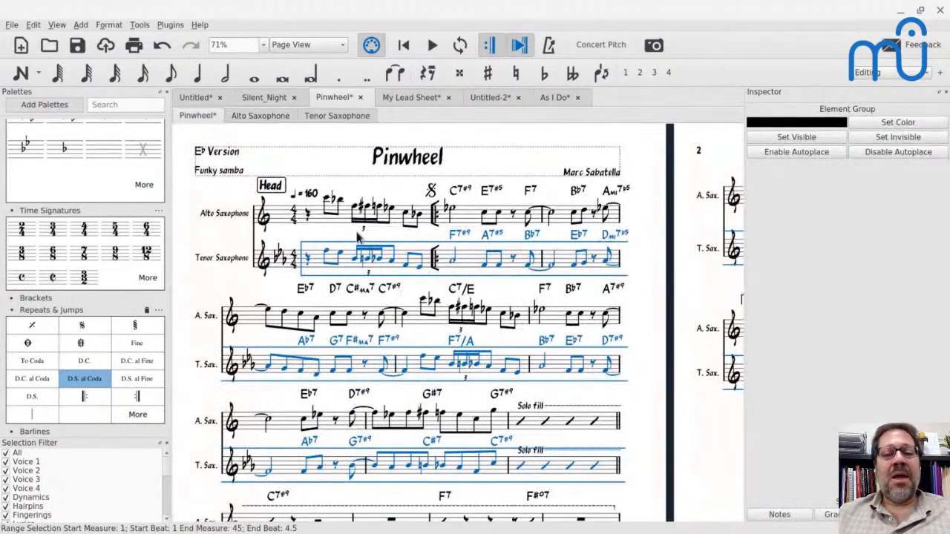
- Hide the Alto Saxophone in the main Pinwheel score's instrument settings
{"action": "key", "text": "i"}
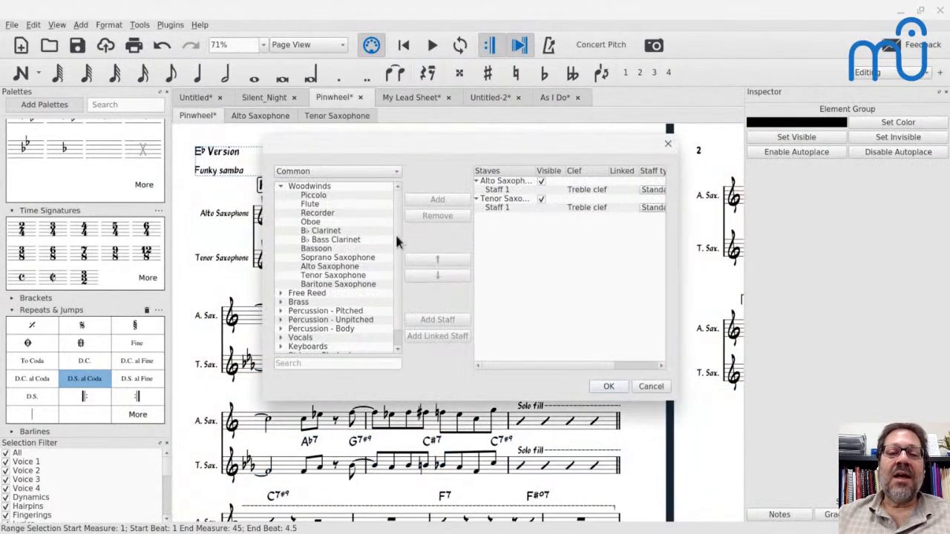
{"action": "left_click", "coordinate": [541, 182]}
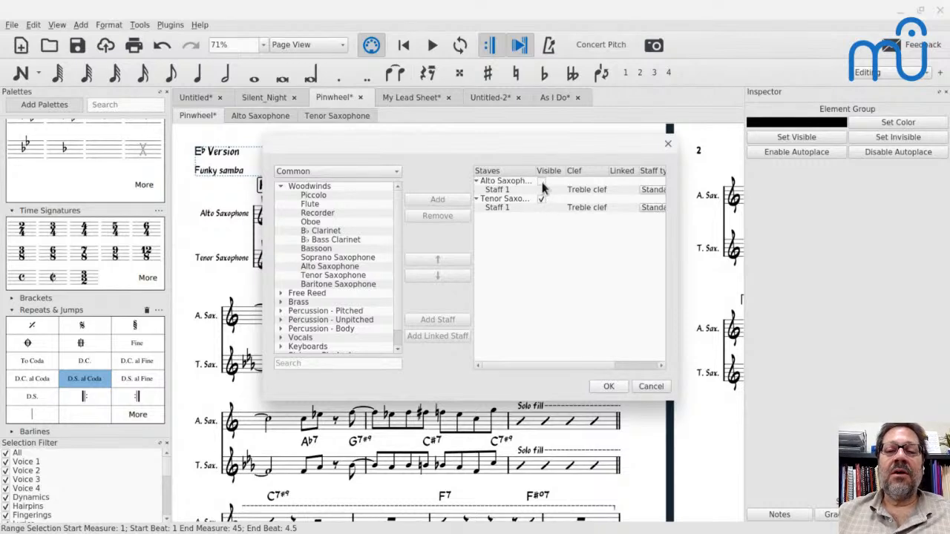
{"action": "left_click", "coordinate": [609, 386]}
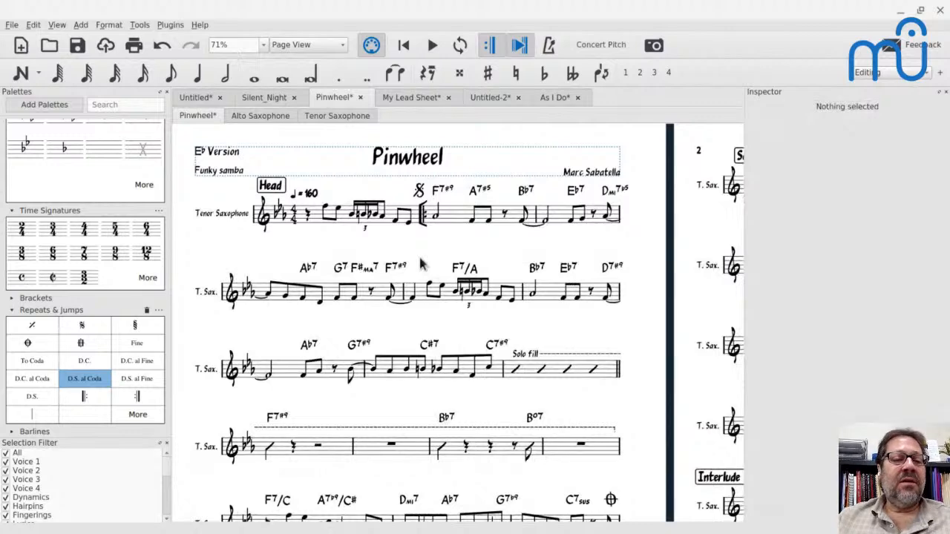
- Delete the long and short Tenor Saxophone instrument names from the start of the systems
{"action": "scroll", "coordinate": [423, 265], "scroll_direction": "down", "scroll_amount": 3}
{"action": "scroll", "coordinate": [422, 265], "scroll_direction": "down", "scroll_amount": 1}
{"action": "left_click", "coordinate": [212, 219]}
{"action": "key", "text": "Delete"}
{"action": "scroll", "coordinate": [211, 218], "scroll_direction": "up", "scroll_amount": 4}
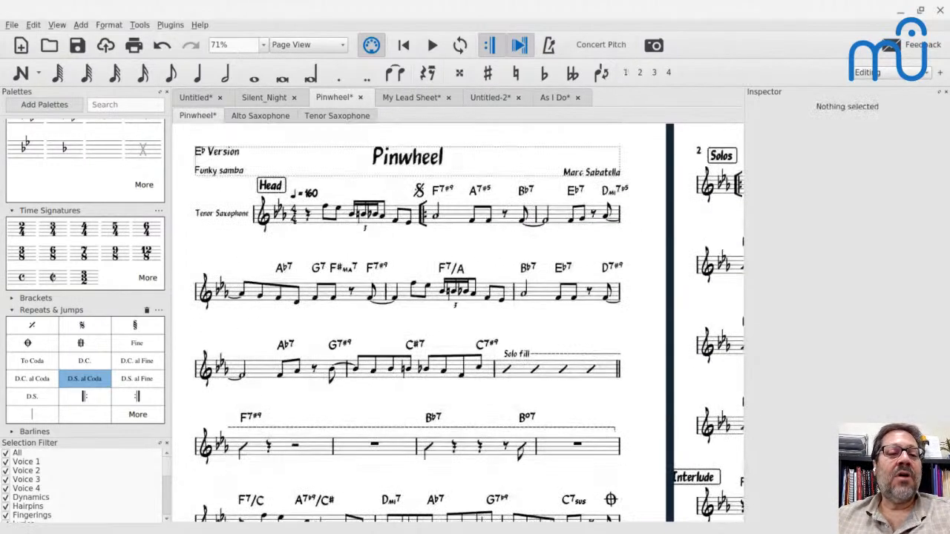
{"action": "left_click", "coordinate": [213, 214]}
{"action": "key", "text": "Delete"}
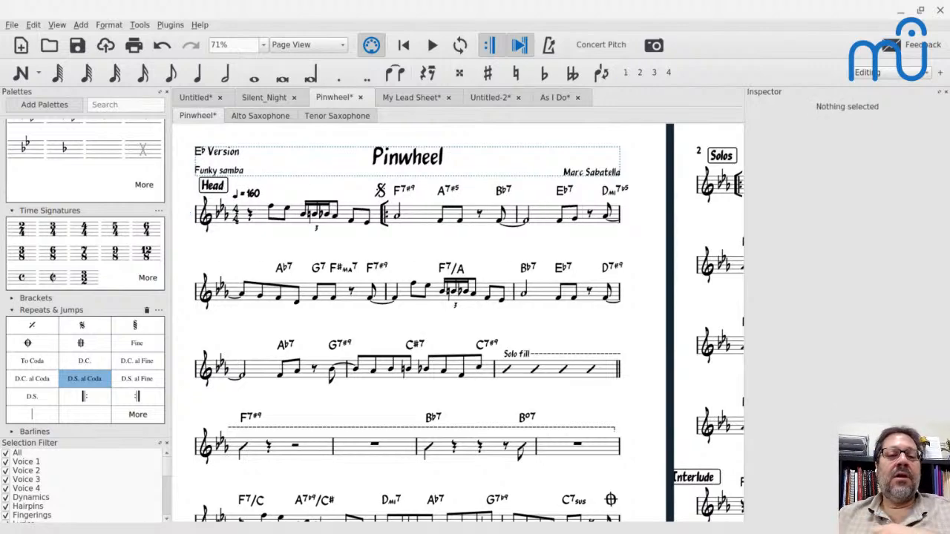
- Add a C7 chord symbol to the empty measure between the F7♯9 and B♭7 measures
{"action": "scroll", "coordinate": [273, 268], "scroll_direction": "down", "scroll_amount": 5}
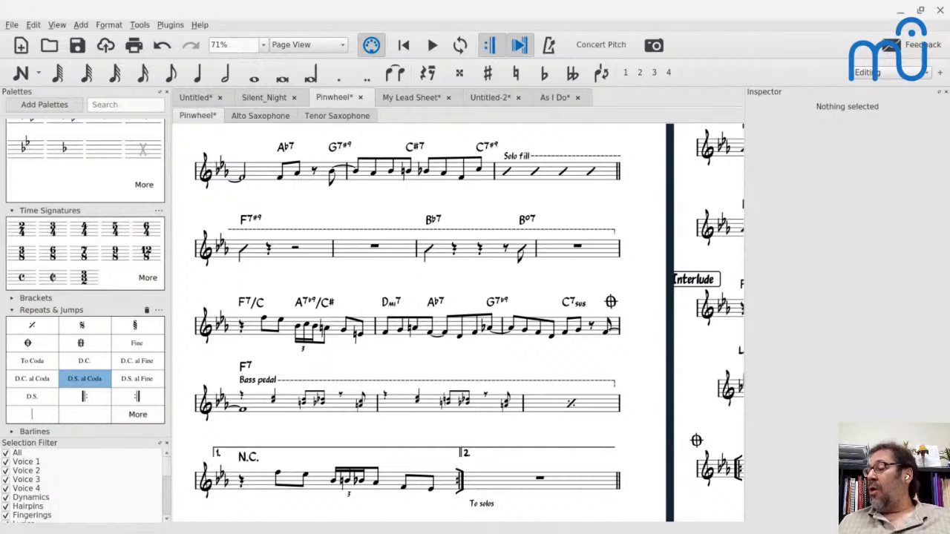
{"action": "left_click", "coordinate": [364, 254]}
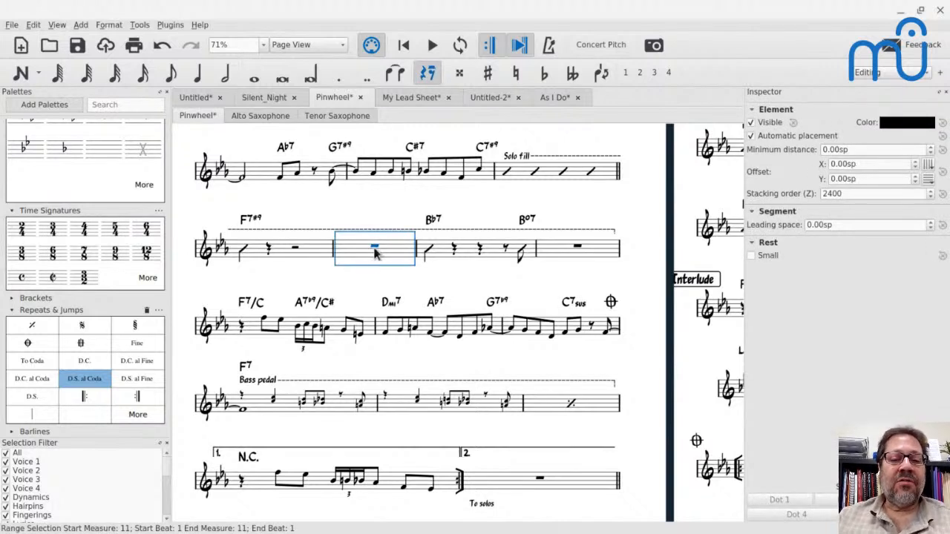
{"action": "left_click", "coordinate": [374, 248]}
{"action": "key", "text": "ctrl+k"}
{"action": "type", "text": "C7"}
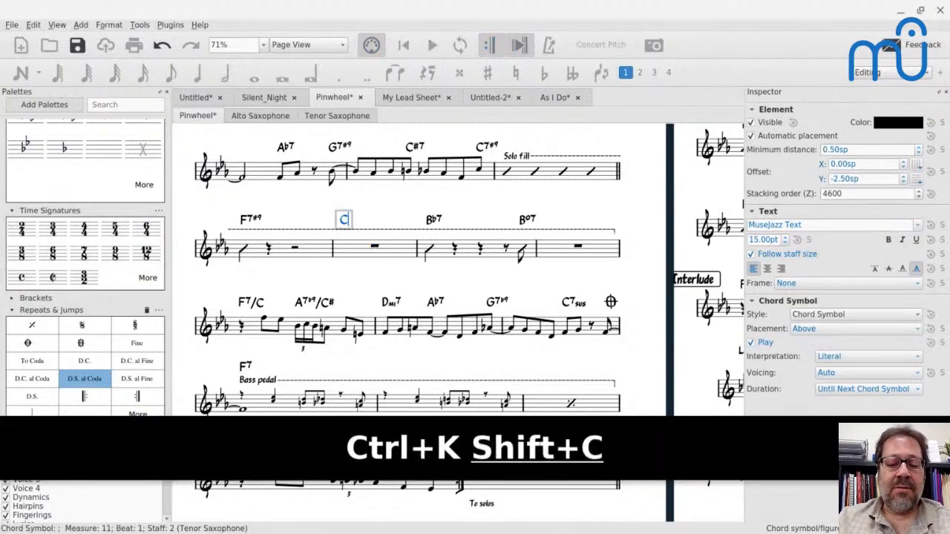
{"action": "key", "text": "Escape"}
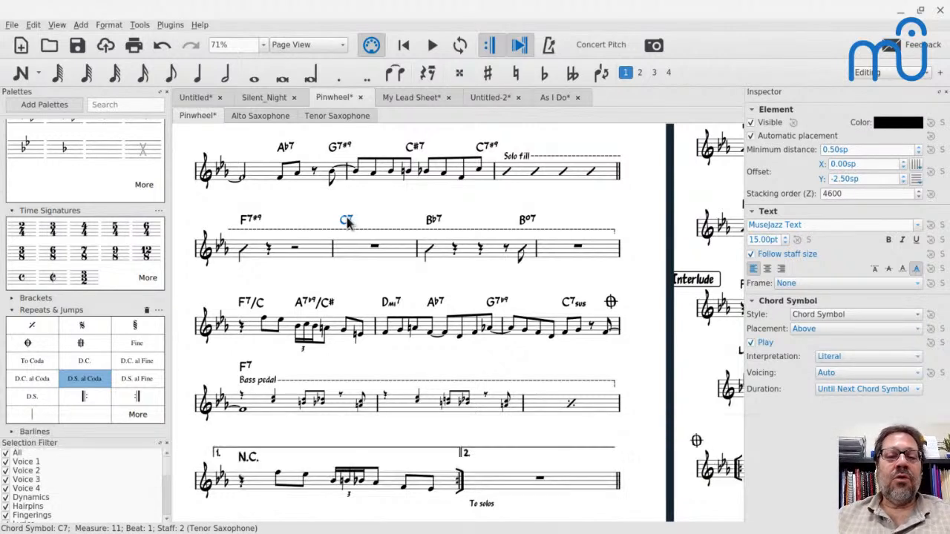
- Move the C7 chord symbol down to a Y offset of 3.38 sp and save its offset and minimum distance as the chord symbol style
{"action": "key", "text": "ctrl+Down"}
{"action": "key", "text": "ctrl+Down"}
{"action": "key", "text": "ctrl+Down"}
{"action": "key", "text": "ctrl+Down"}
{"action": "key", "text": "ctrl+Down"}
{"action": "key", "text": "ctrl+Down"}
{"action": "key", "text": "ctrl+Down"}
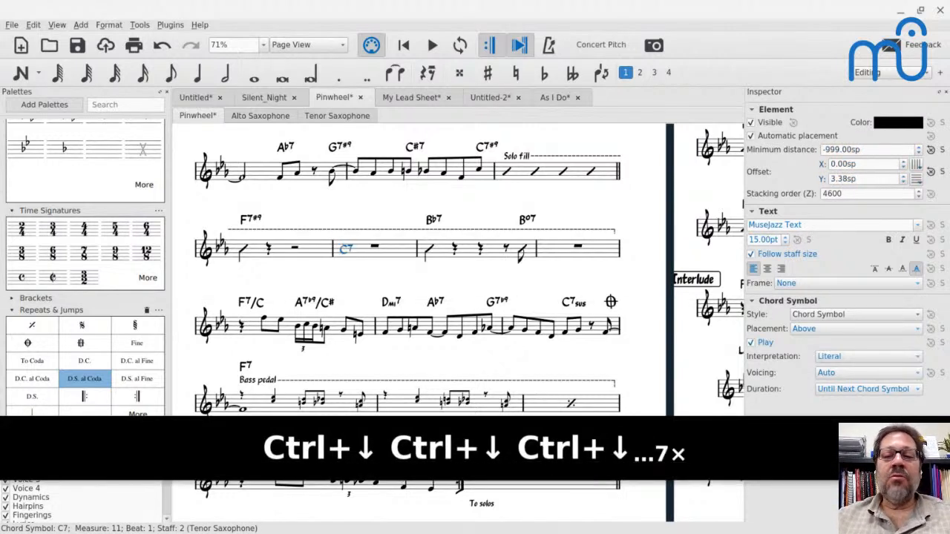
{"action": "left_click", "coordinate": [943, 172]}
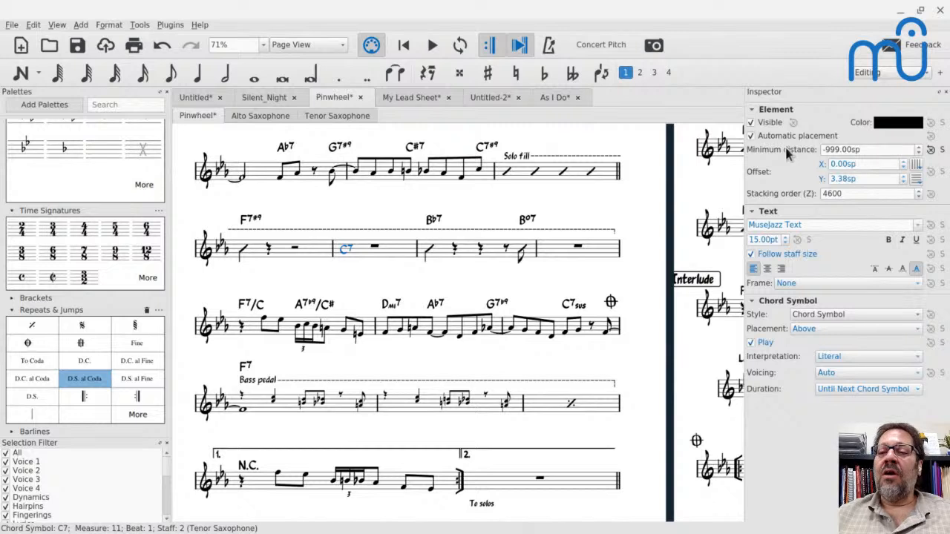
{"action": "left_click", "coordinate": [942, 150]}
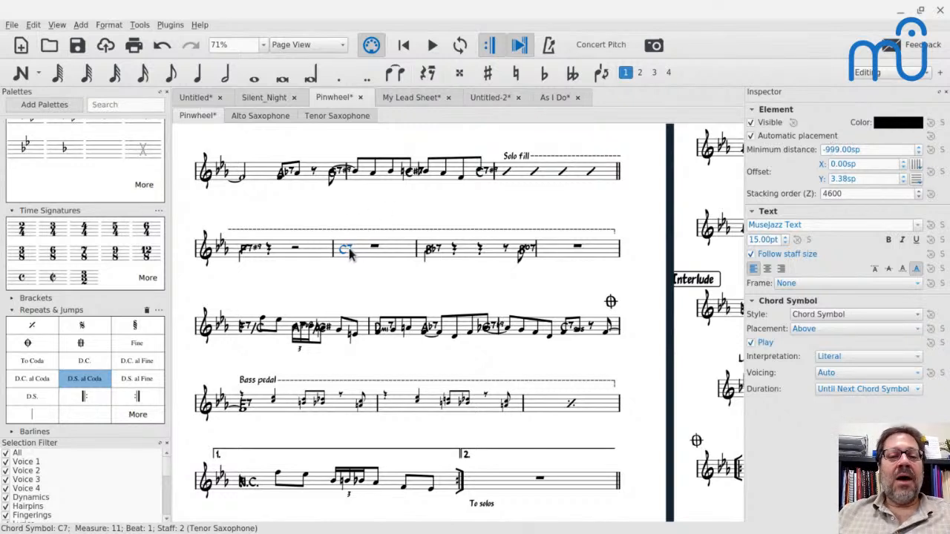
- Try making the Tenor Saxophone staff lines invisible in its staff properties
{"action": "right_click", "coordinate": [388, 251]}
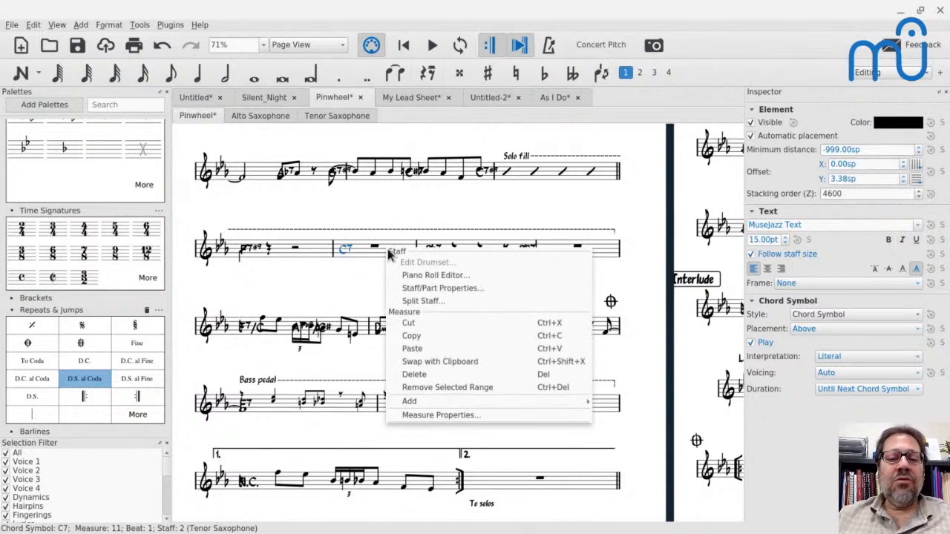
{"action": "left_click", "coordinate": [411, 287]}
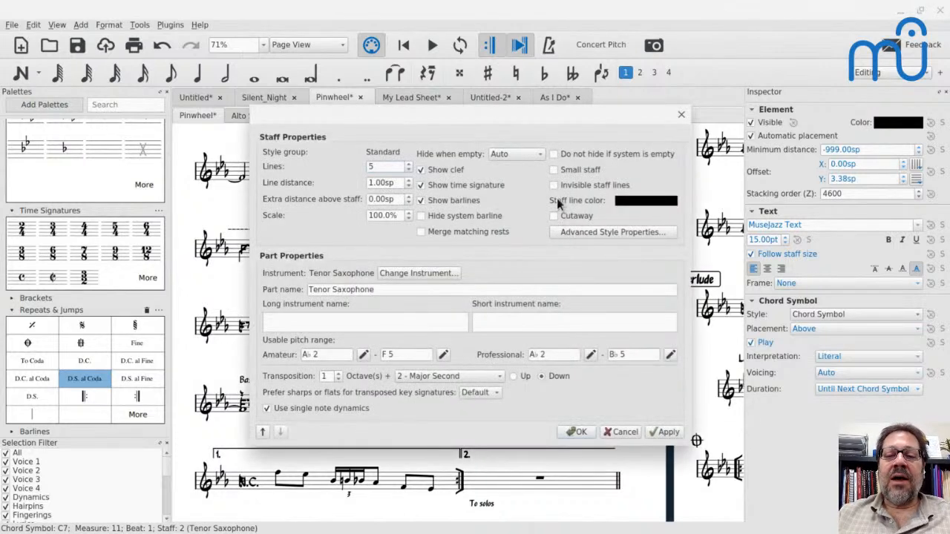
{"action": "left_click", "coordinate": [553, 185]}
{"action": "left_click", "coordinate": [566, 432]}
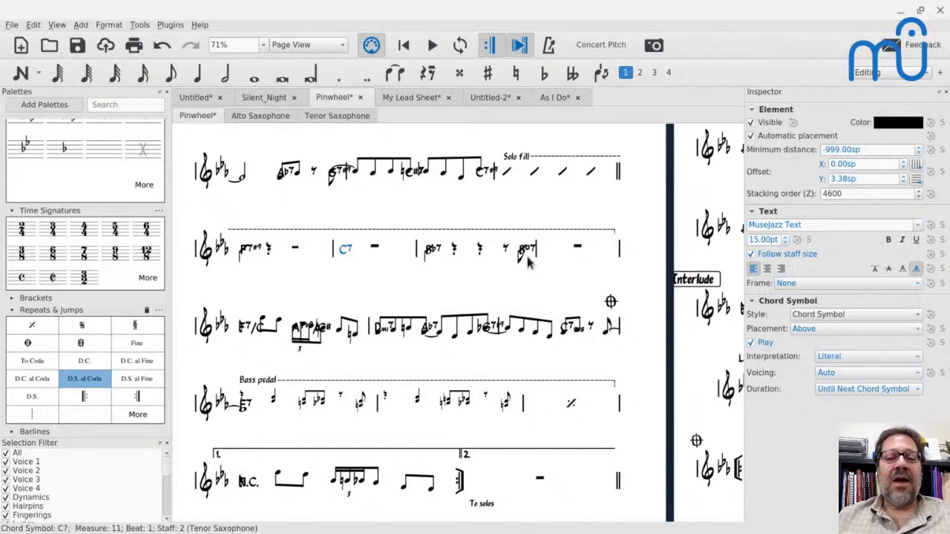
{"action": "left_click", "coordinate": [375, 250]}
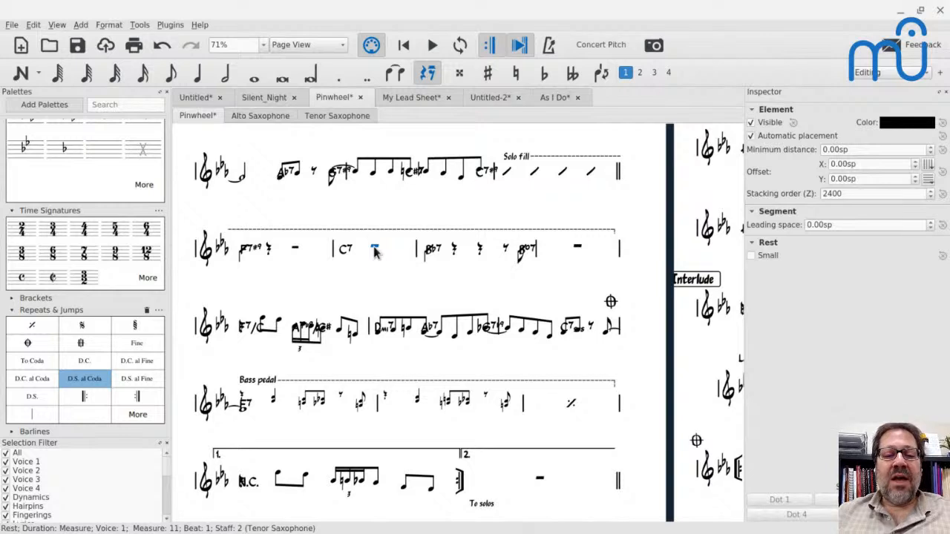
{"action": "left_click", "coordinate": [354, 249]}
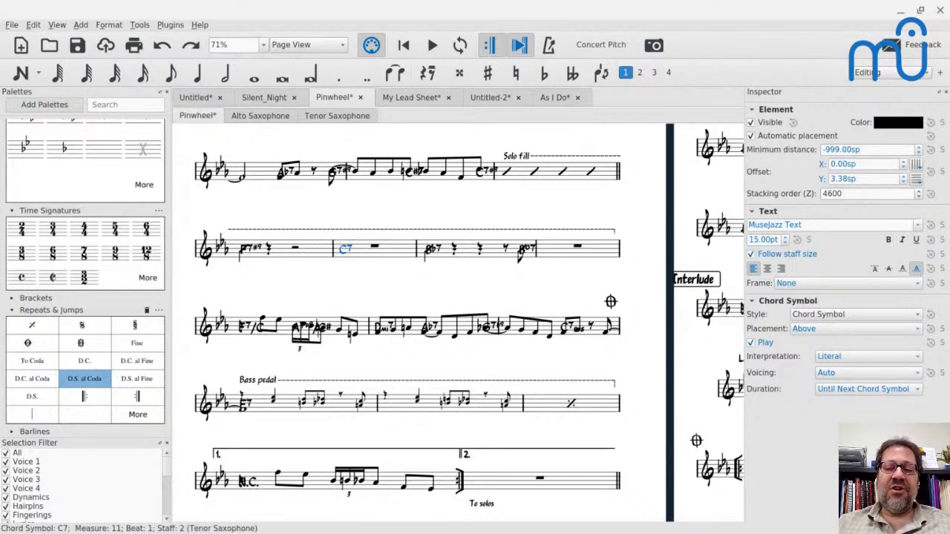
{"action": "scroll", "coordinate": [408, 319], "scroll_direction": "up", "scroll_amount": 5}
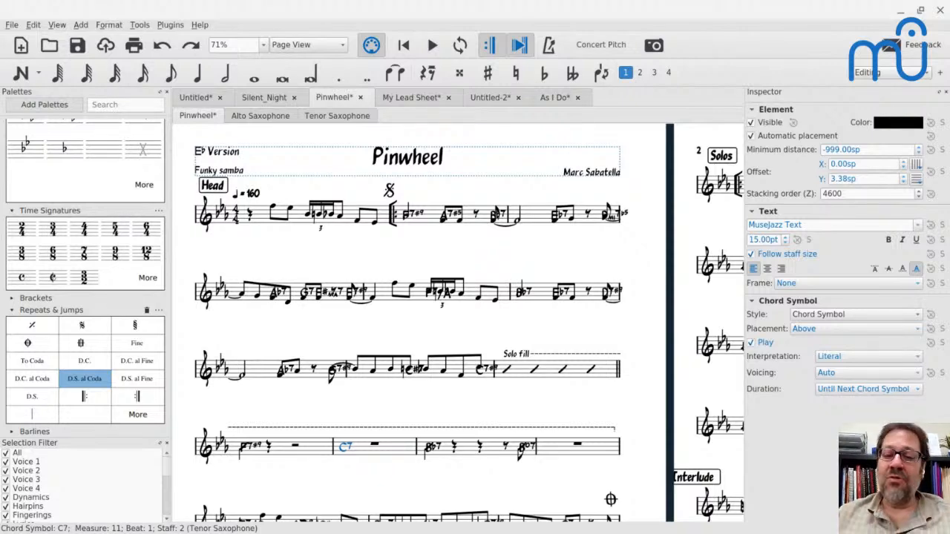
- Switch to the Chrome browser window and show the Mastering MuseScore School home page
{"action": "key", "text": "alt+Tab"}
{"action": "key", "text": "alt+Tab"}
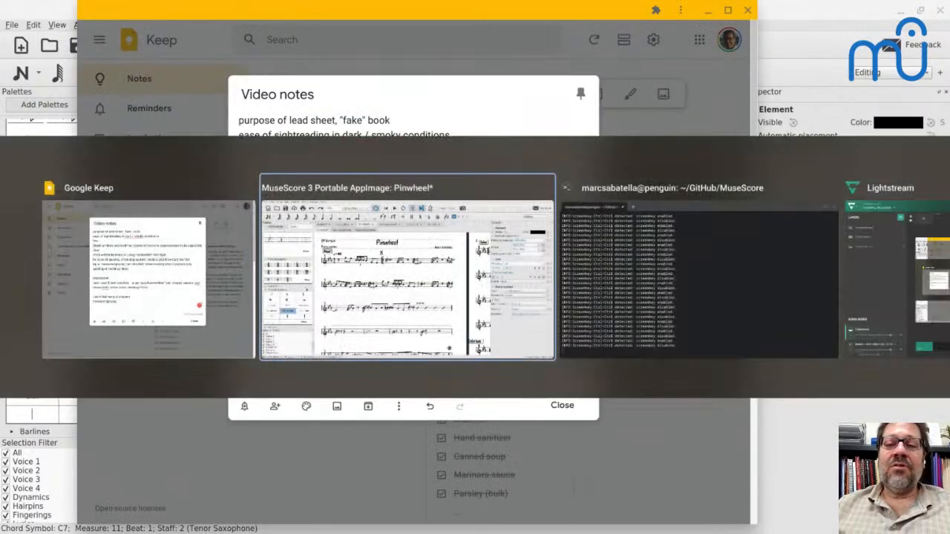
{"action": "key", "text": "alt+Tab"}
{"action": "key", "text": "alt+Tab"}
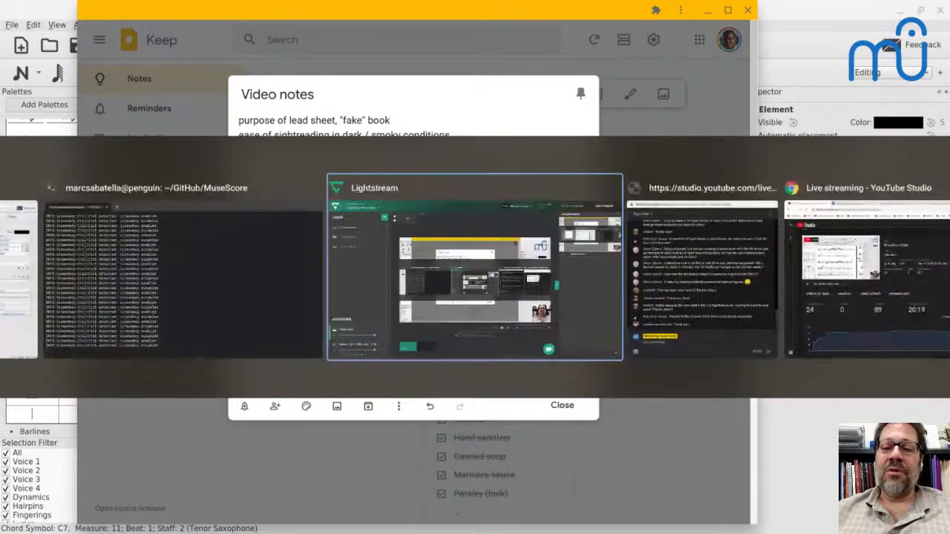
{"action": "key", "text": "alt+Tab"}
{"action": "key", "text": "alt+Tab"}
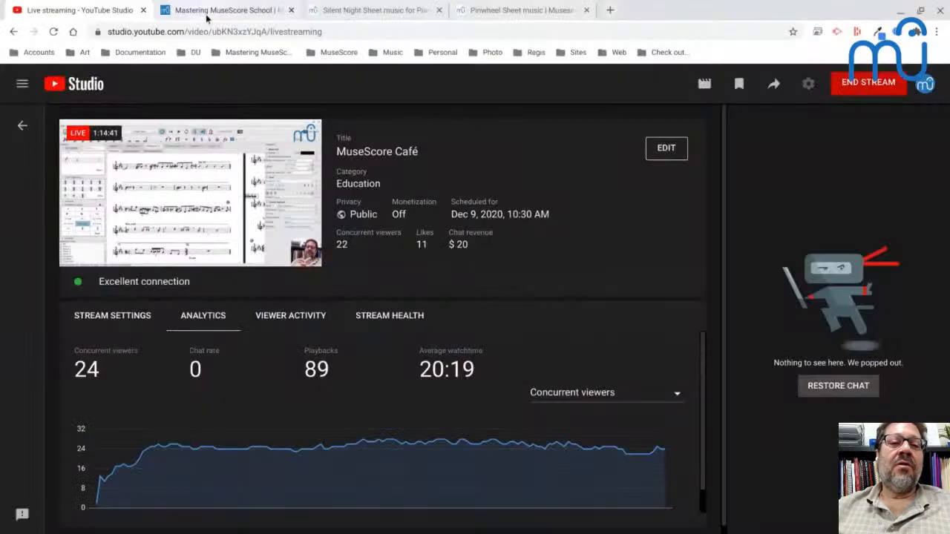
{"action": "left_click", "coordinate": [200, 18]}
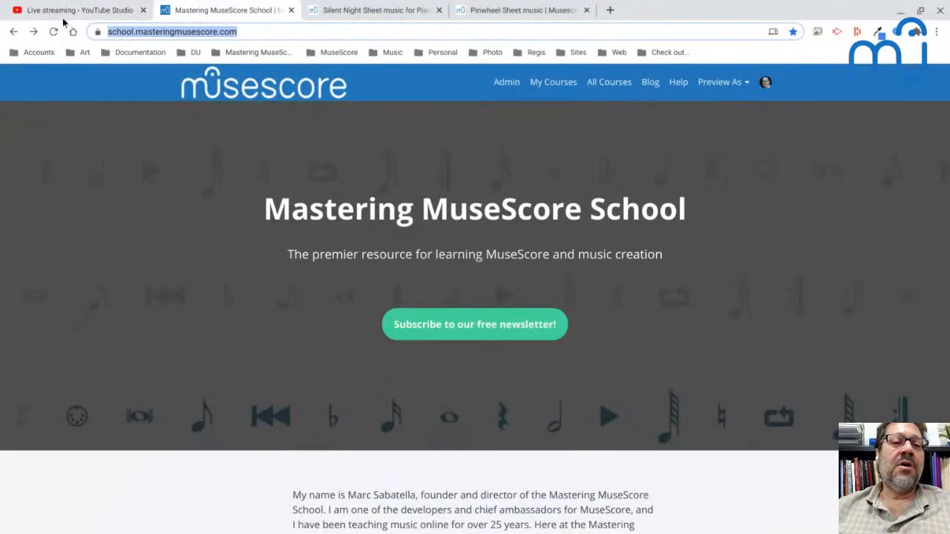
{"action": "left_click", "coordinate": [67, 11]}
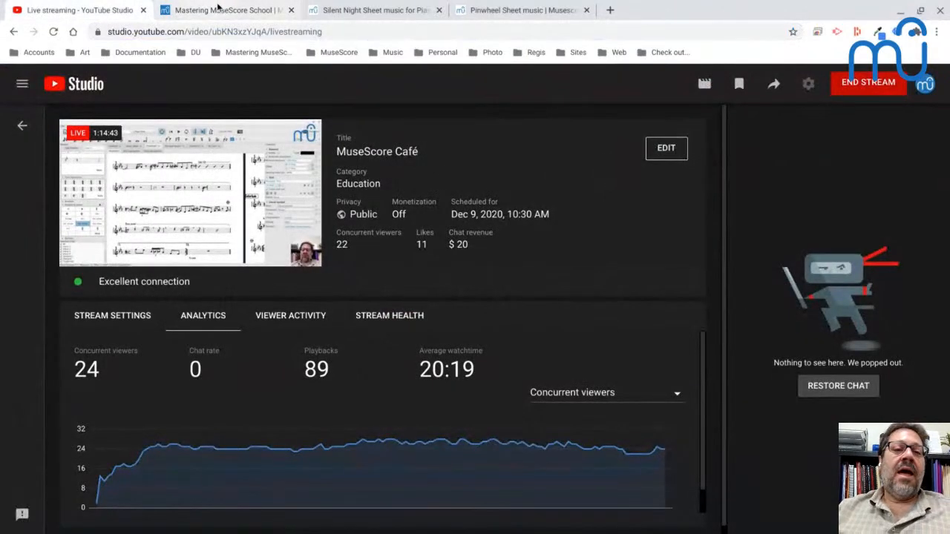
{"action": "left_click", "coordinate": [217, 9]}
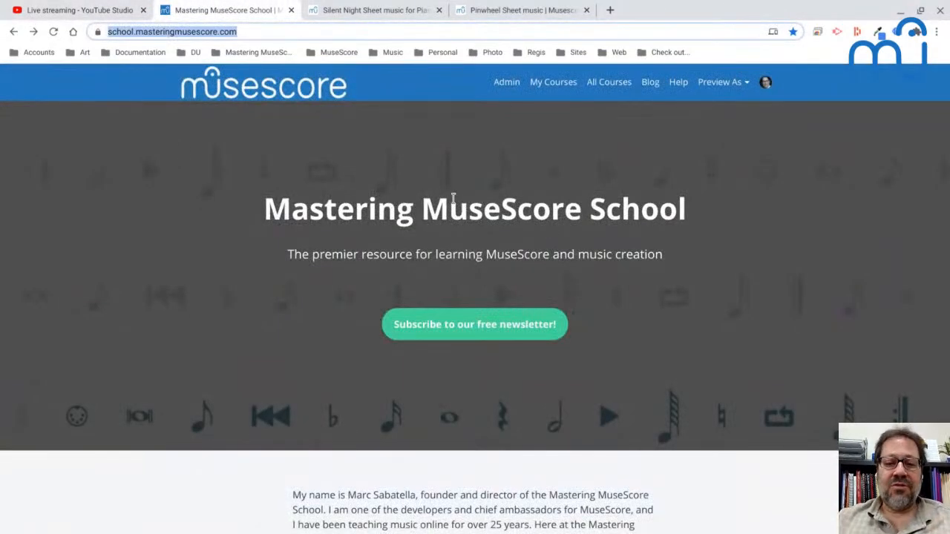
- Look over the school's home page down to the course offerings and return towards its introduction
{"action": "scroll", "coordinate": [453, 197], "scroll_direction": "down", "scroll_amount": 1}
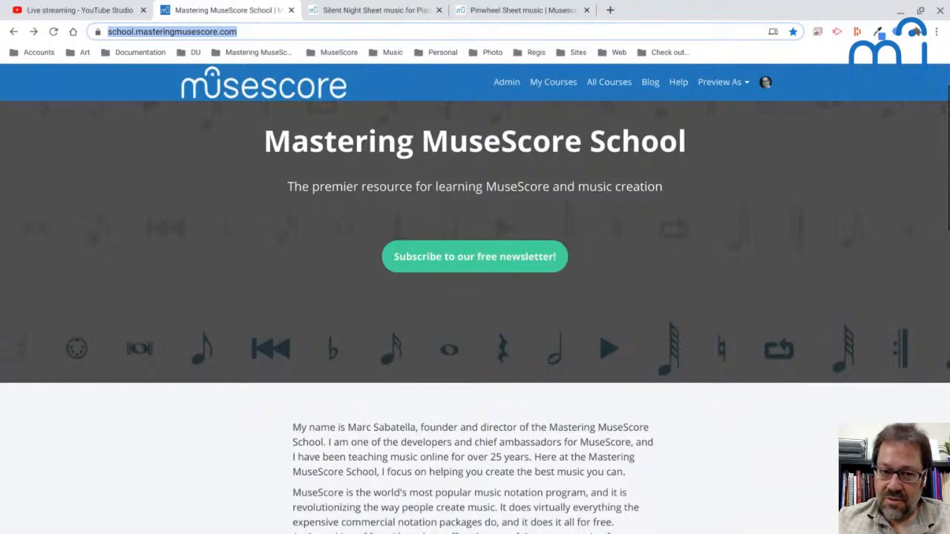
{"action": "scroll", "coordinate": [463, 302], "scroll_direction": "down", "scroll_amount": 10}
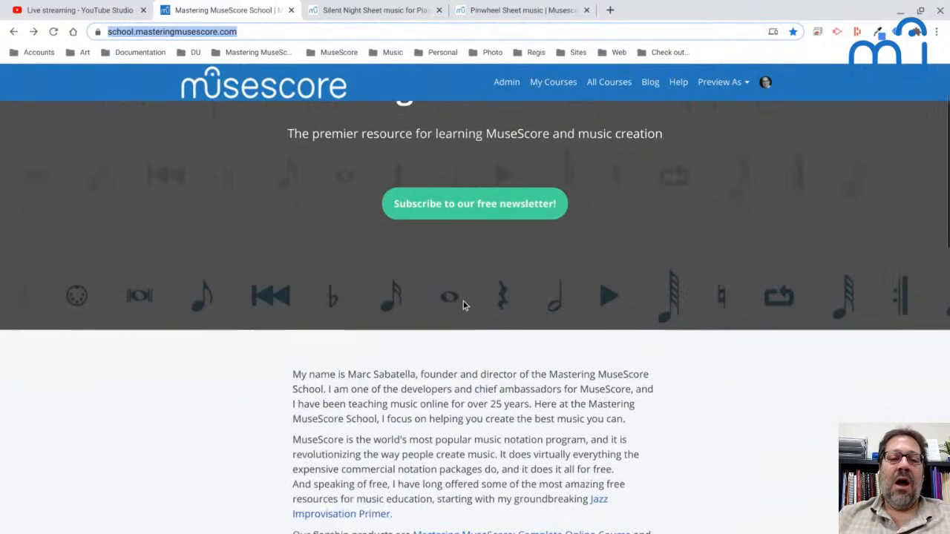
{"action": "scroll", "coordinate": [463, 304], "scroll_direction": "down", "scroll_amount": 2}
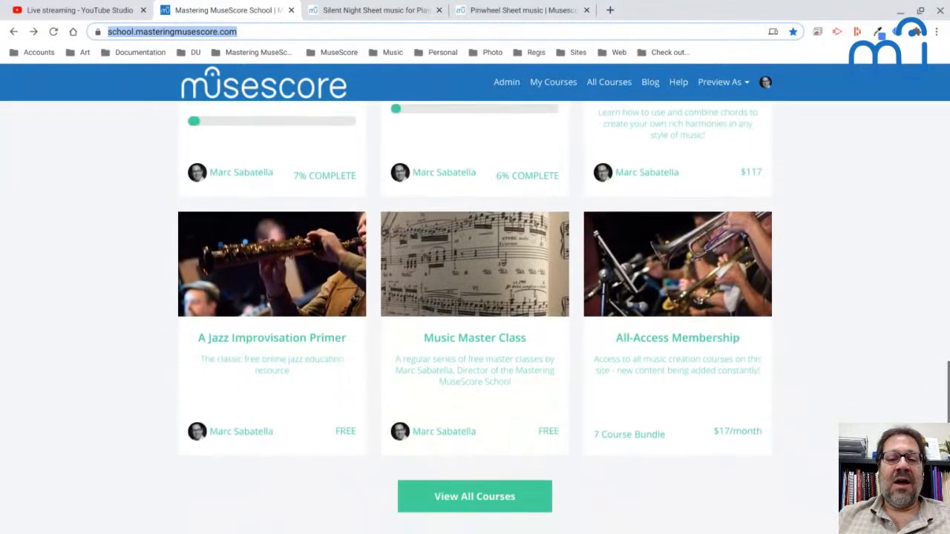
{"action": "scroll", "coordinate": [456, 307], "scroll_direction": "up", "scroll_amount": 10}
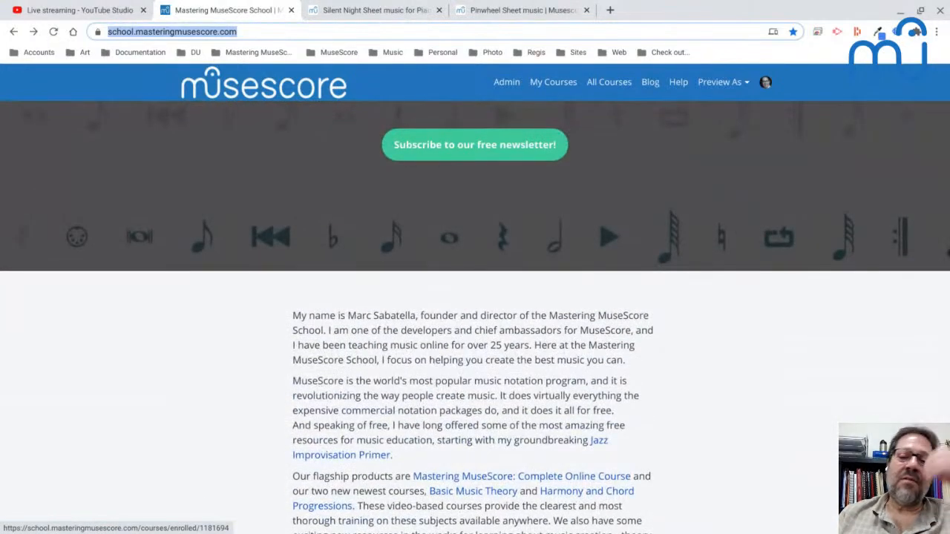